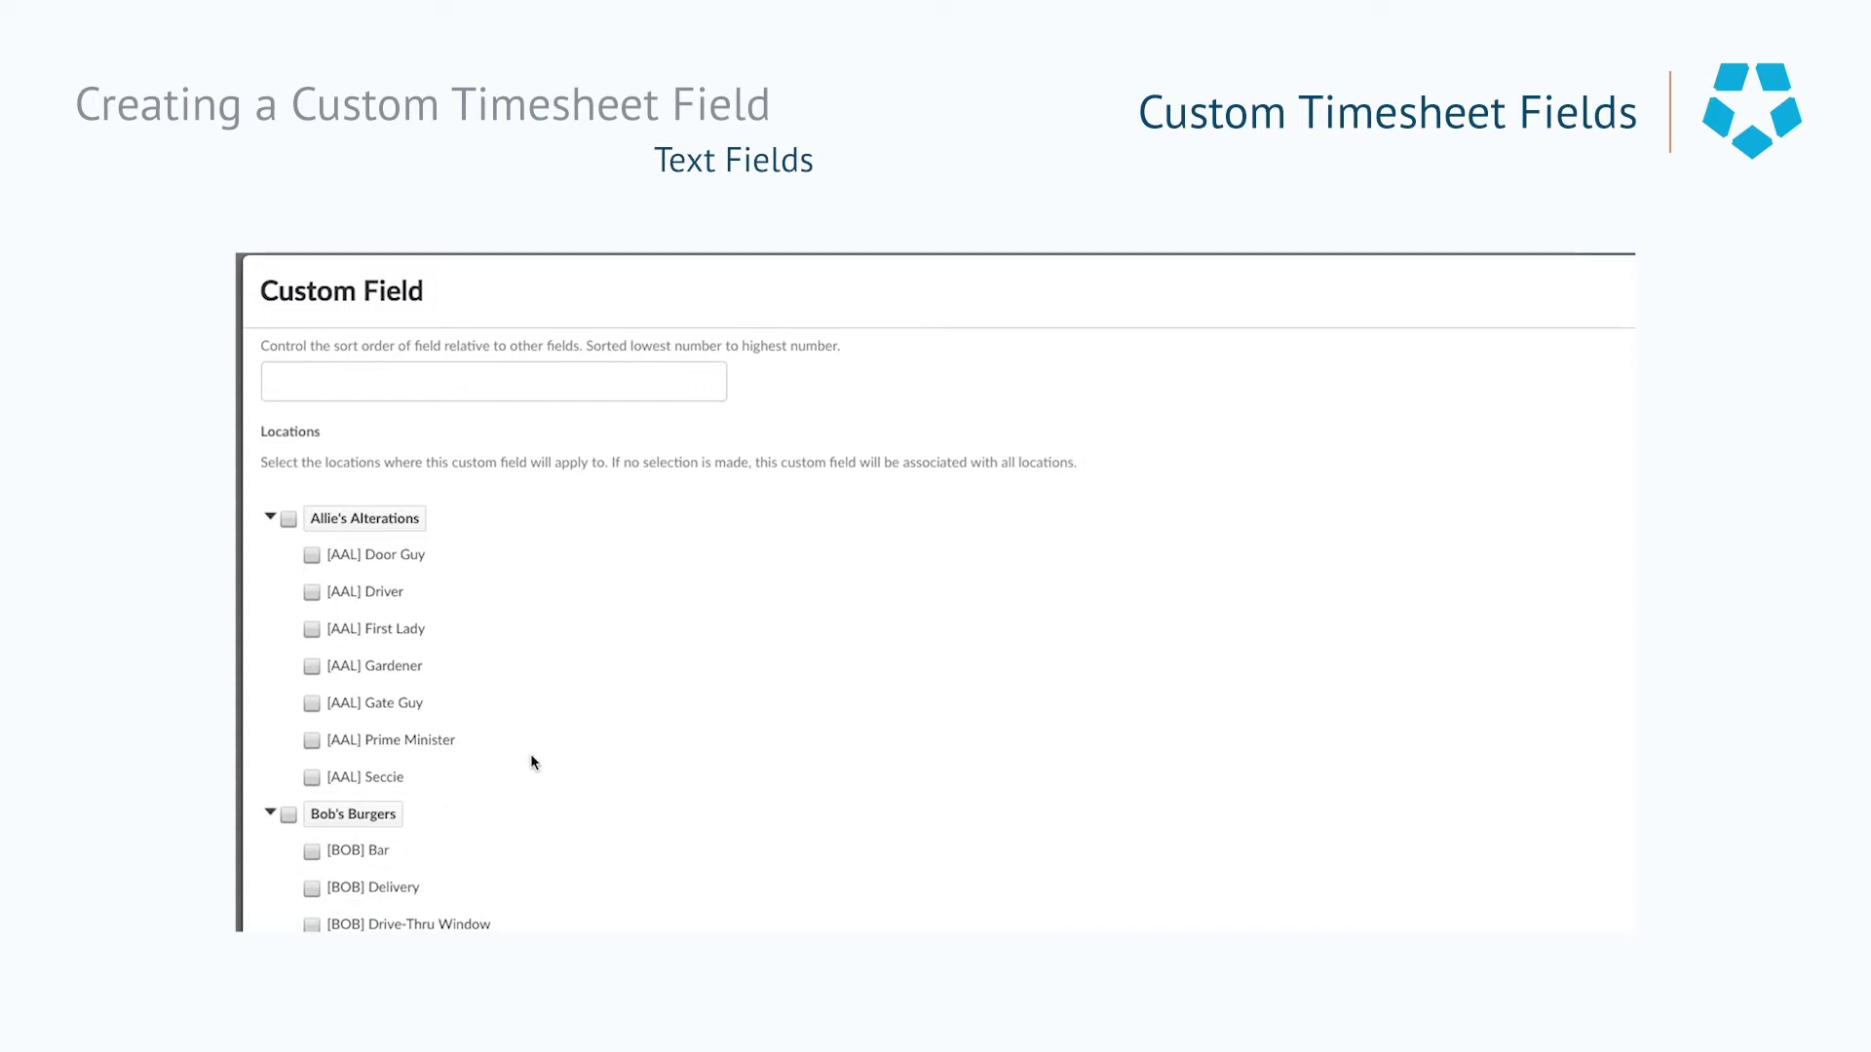
Step: Apply the custom field to all areas of Allie's Alterations, Bob's Burgers and Sammy's Snackpacks
scroll(785, 756, "up", 2)
left_click(289, 529)
left_click(290, 824)
Step: Check the selected locations and save the custom field
scroll(322, 823, "down", 2)
left_click(289, 885)
scroll(329, 704, "up", 2)
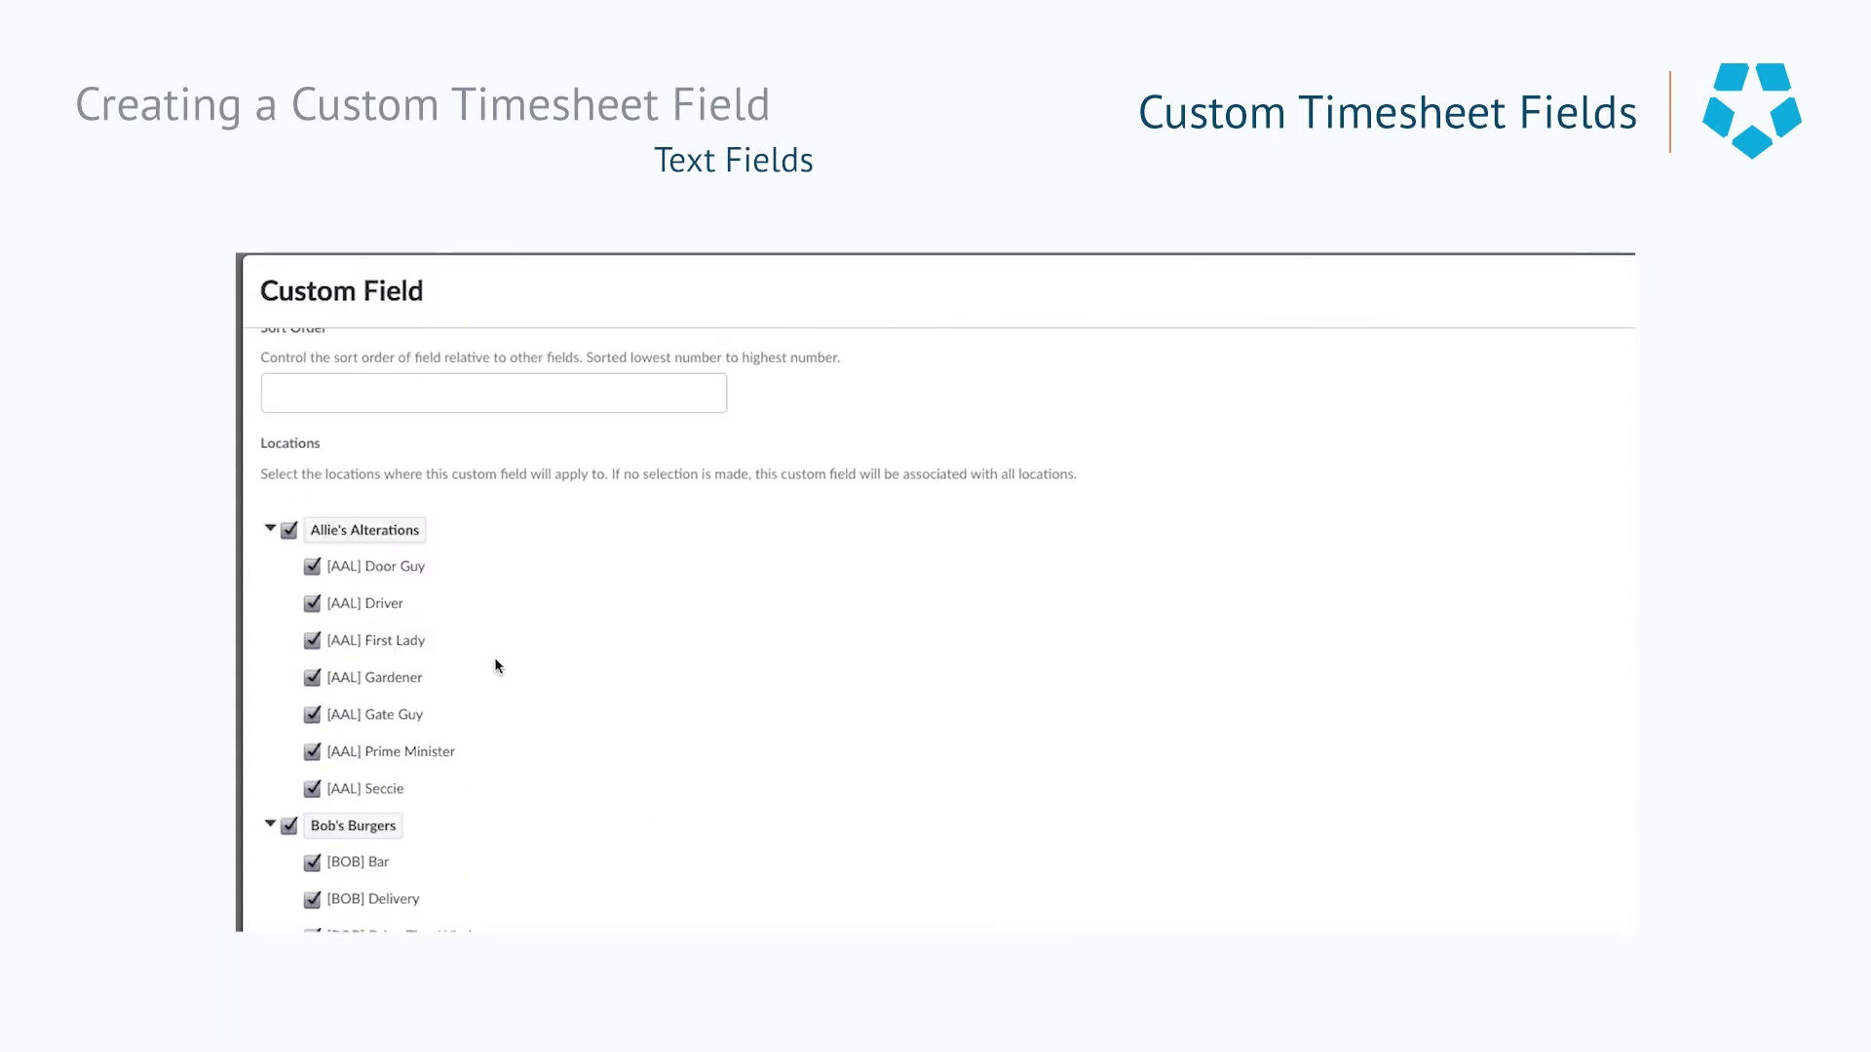
scroll(407, 759, "down", 2)
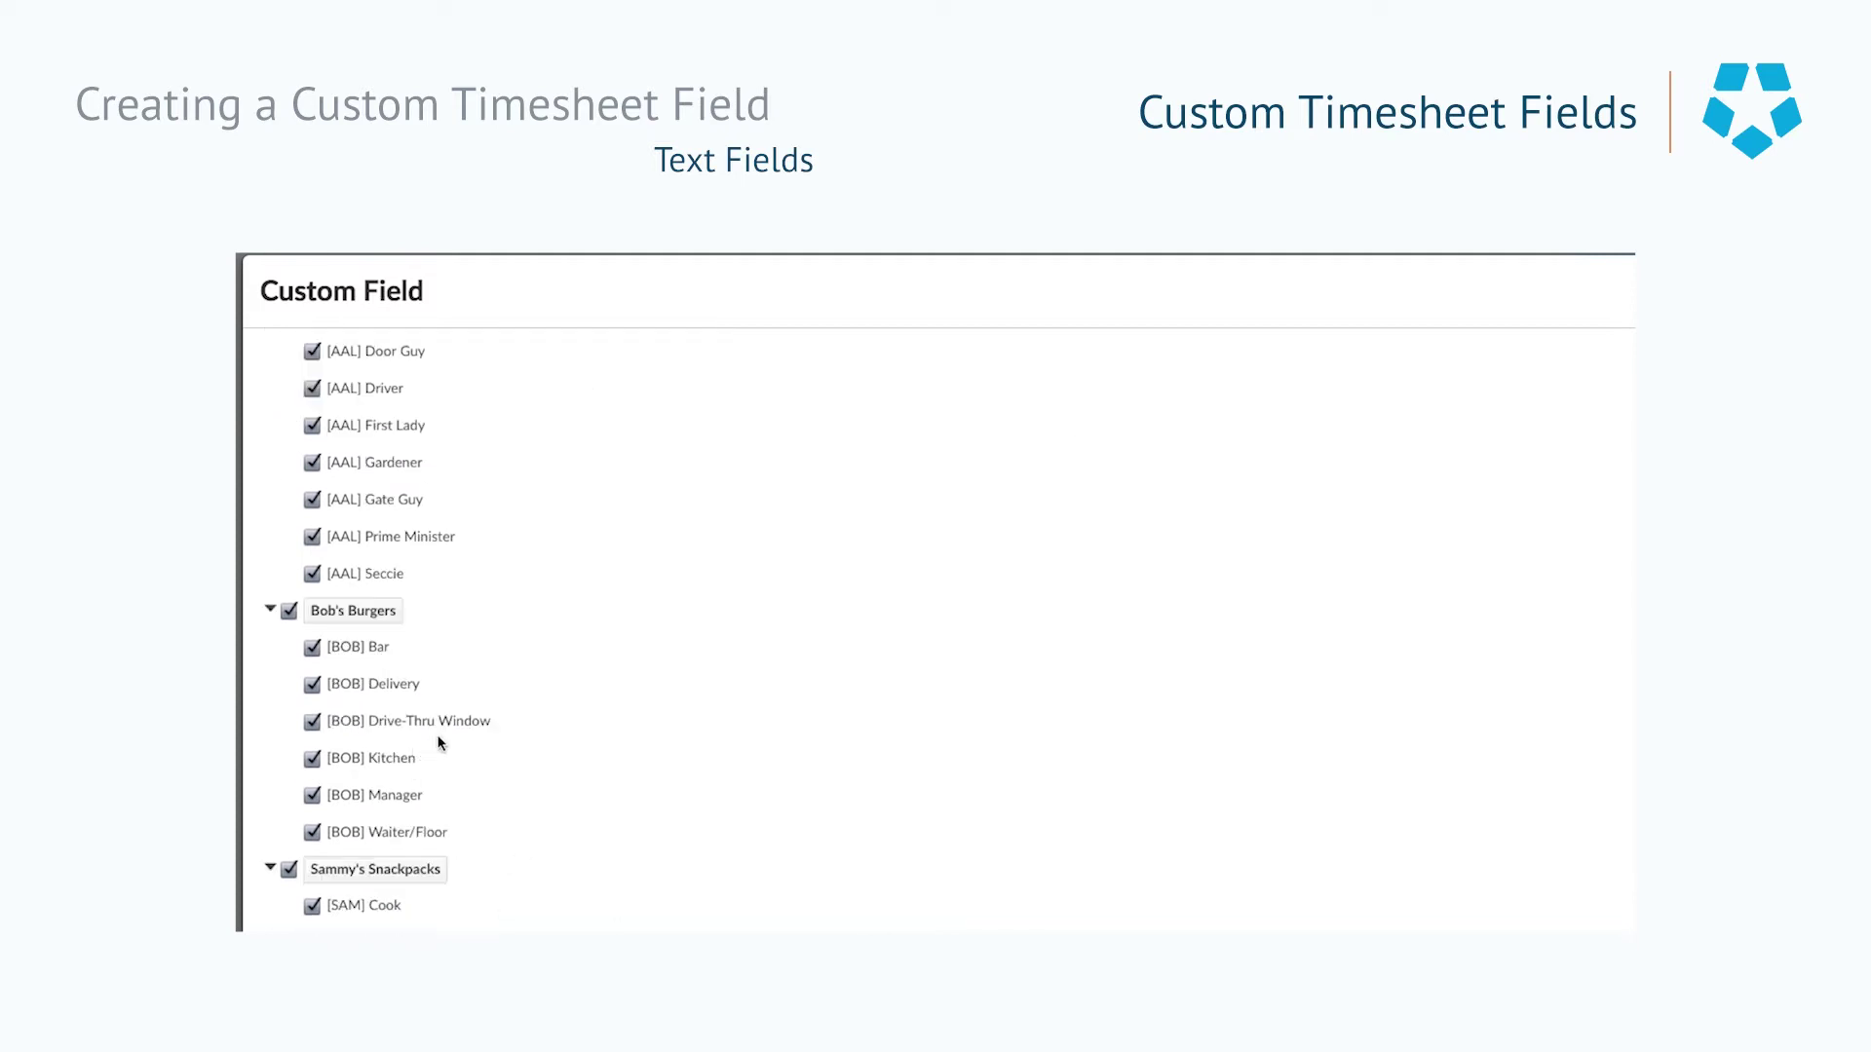
scroll(501, 851, "up", 2)
scroll(292, 533, "up", 5)
scroll(450, 649, "down", 5)
scroll(450, 649, "down", 1)
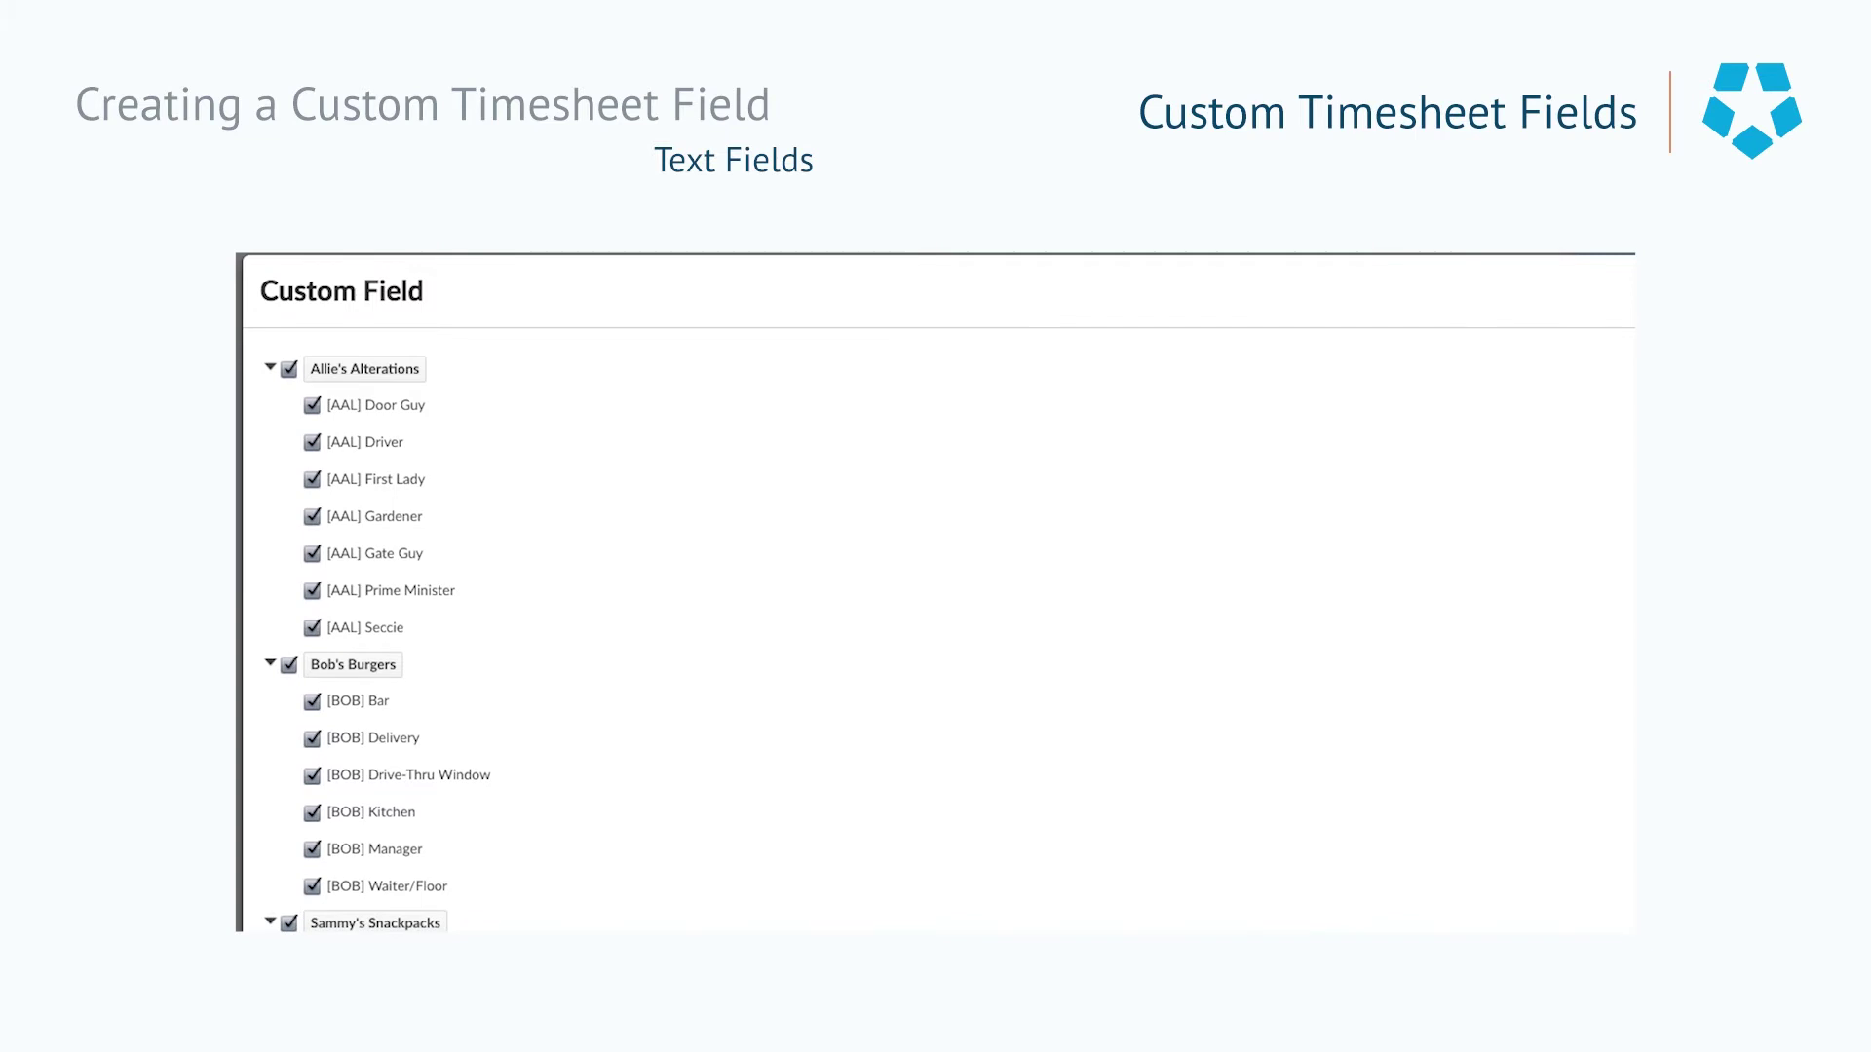
scroll(938, 630, "up", 10)
left_click(441, 367)
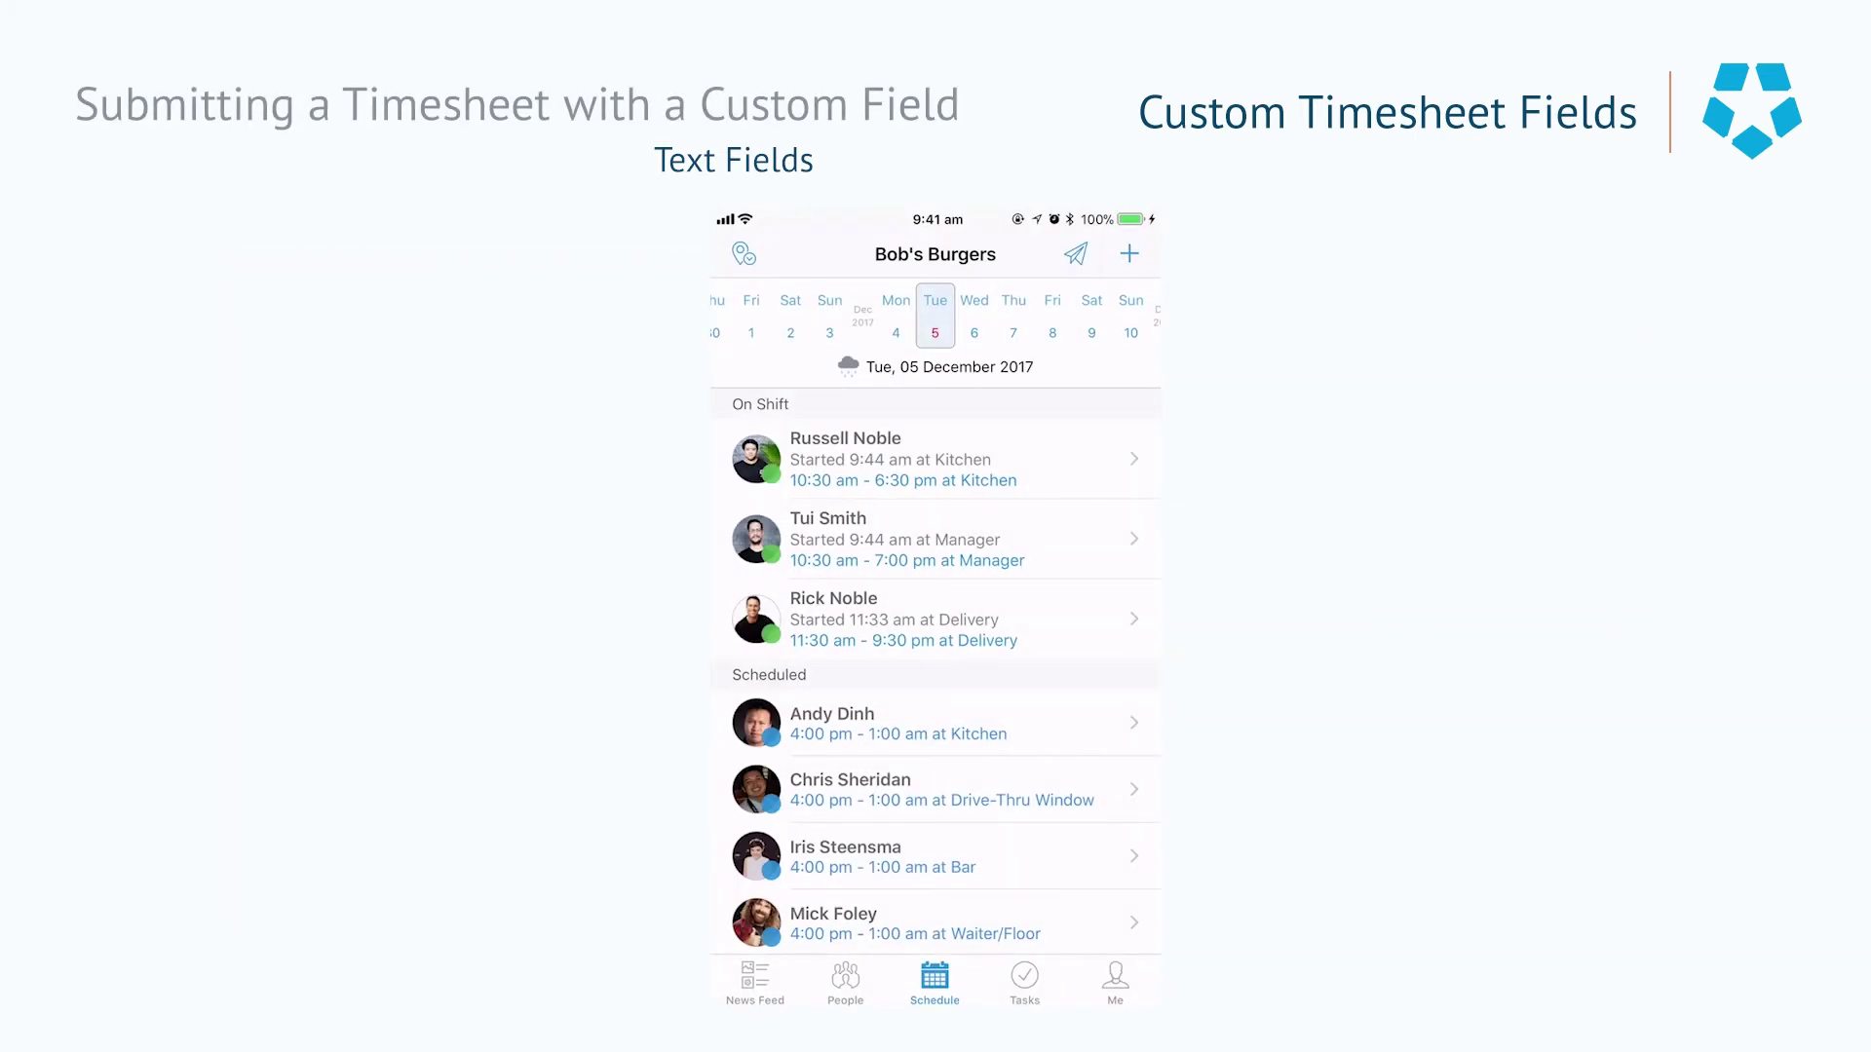
Step: In the mobile app, end the current shift with the Shift Feedback "An extra cook during the busy hours would've helped immensely." and submit it
left_click(1114, 983)
left_click(1057, 392)
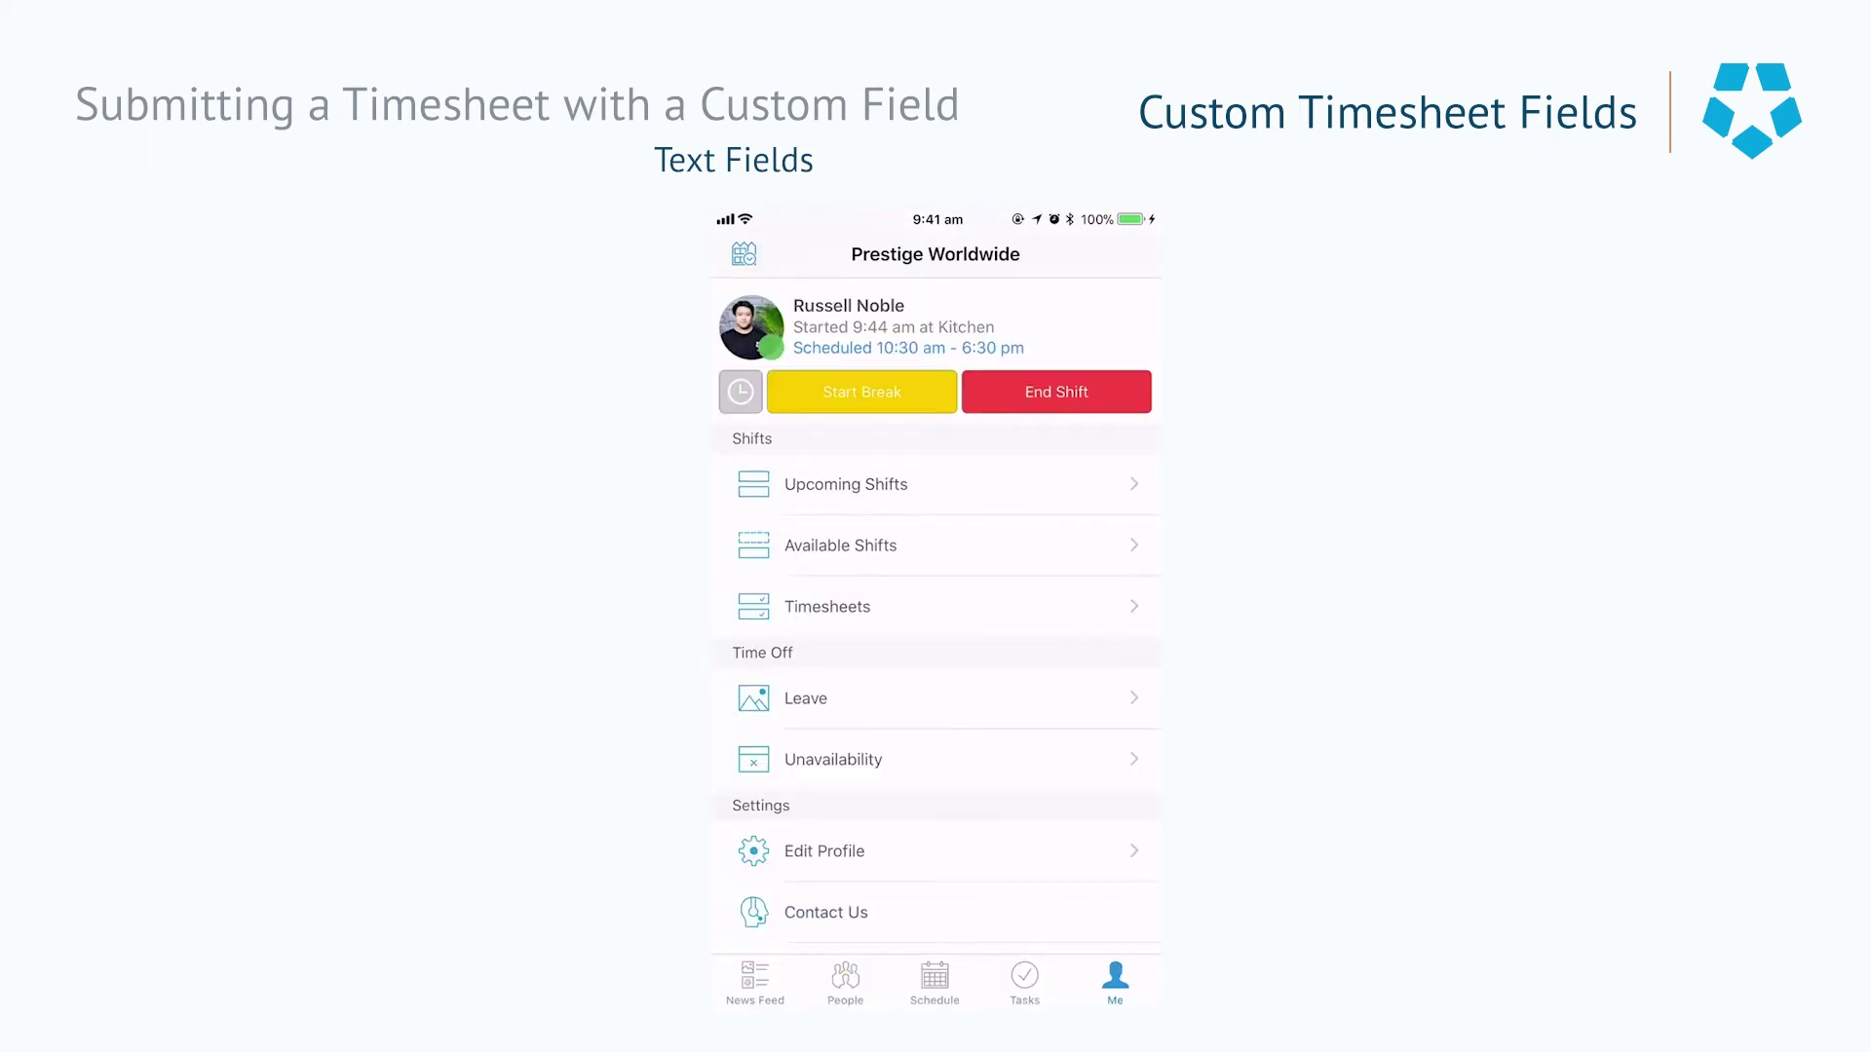
left_click(734, 611)
type("An extra cook du")
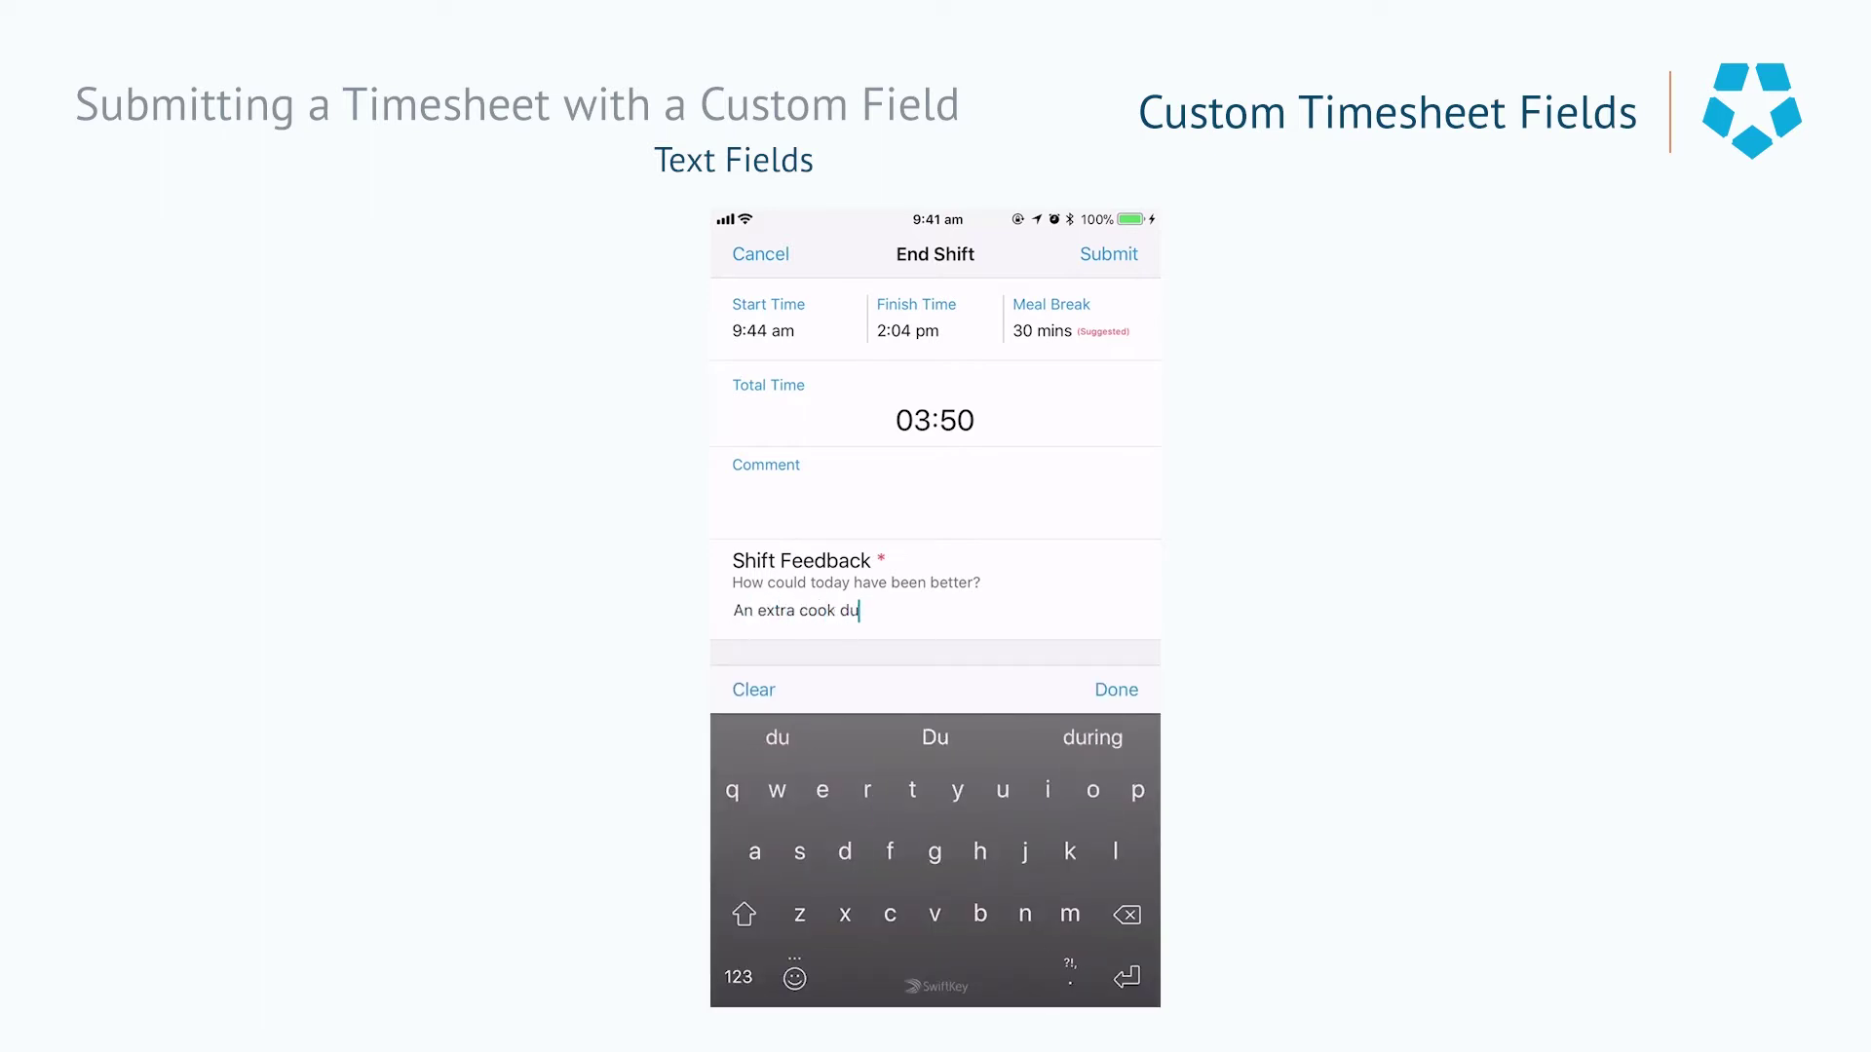
type("ring the bisybhourswouldve helped immens")
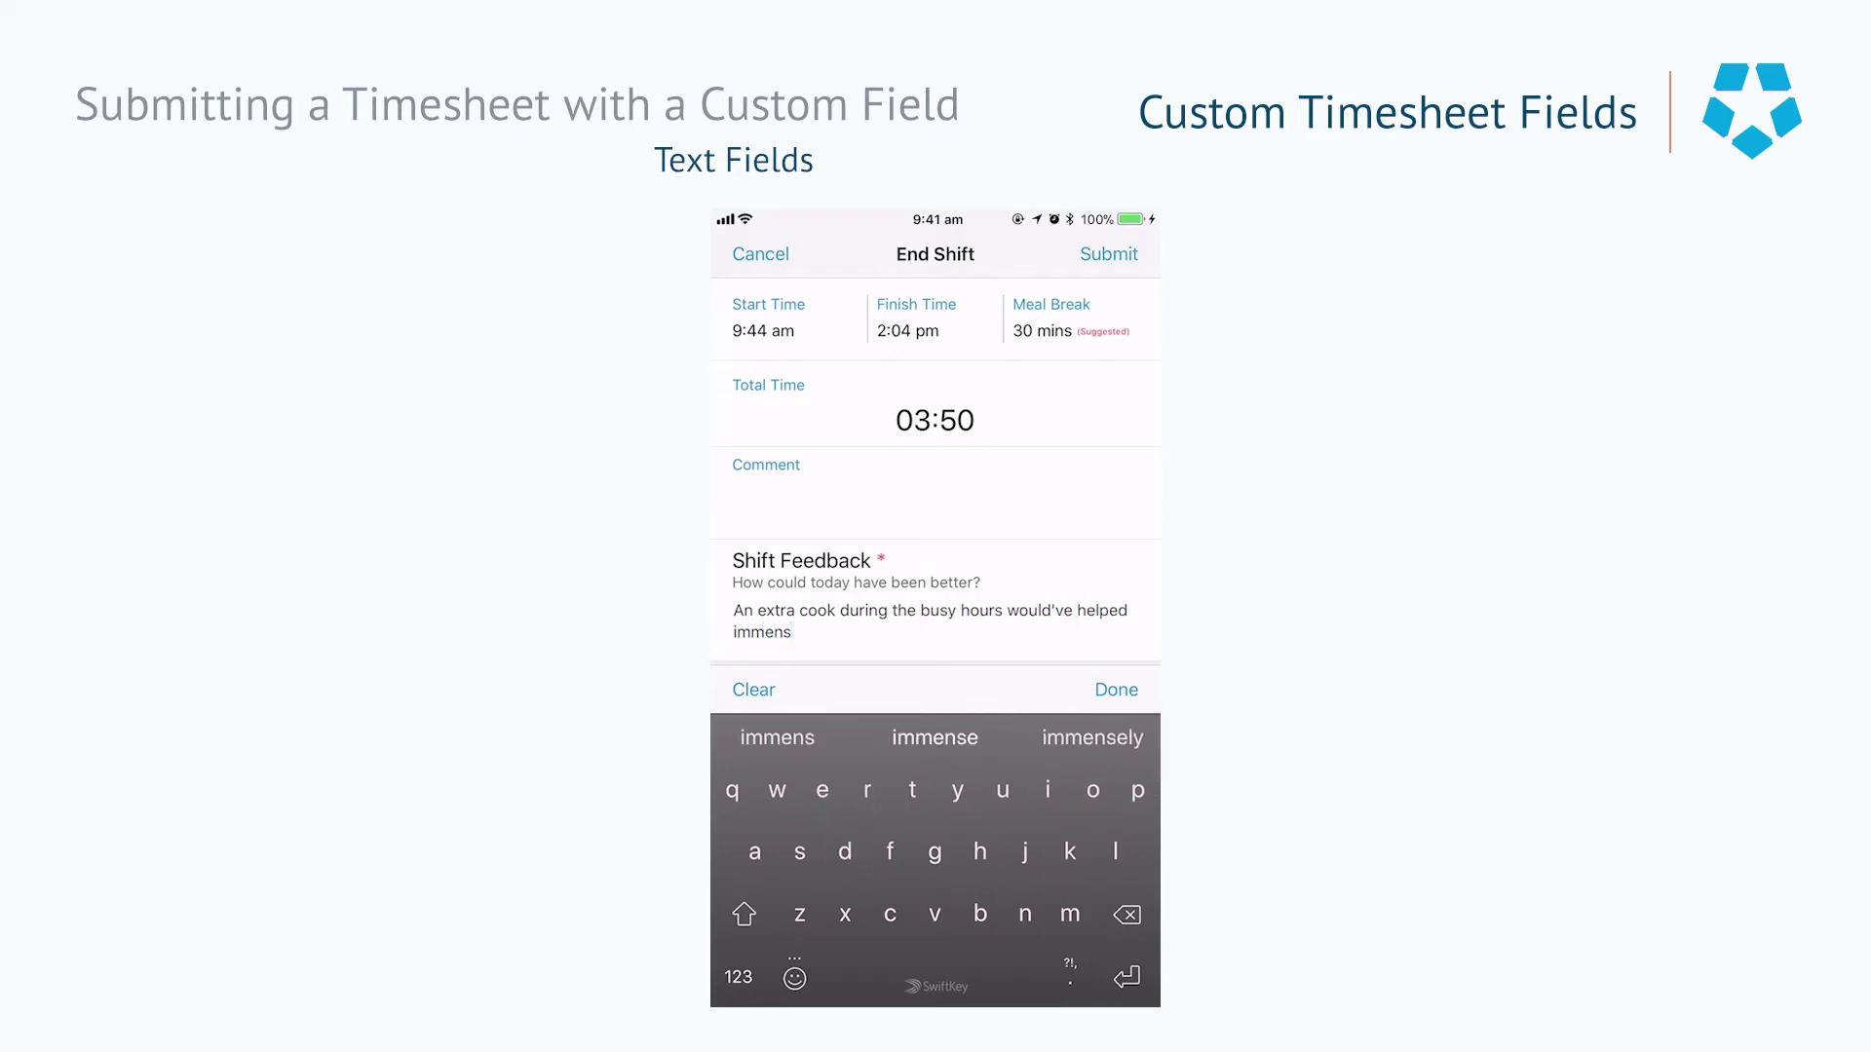
left_click(1093, 737)
type(".")
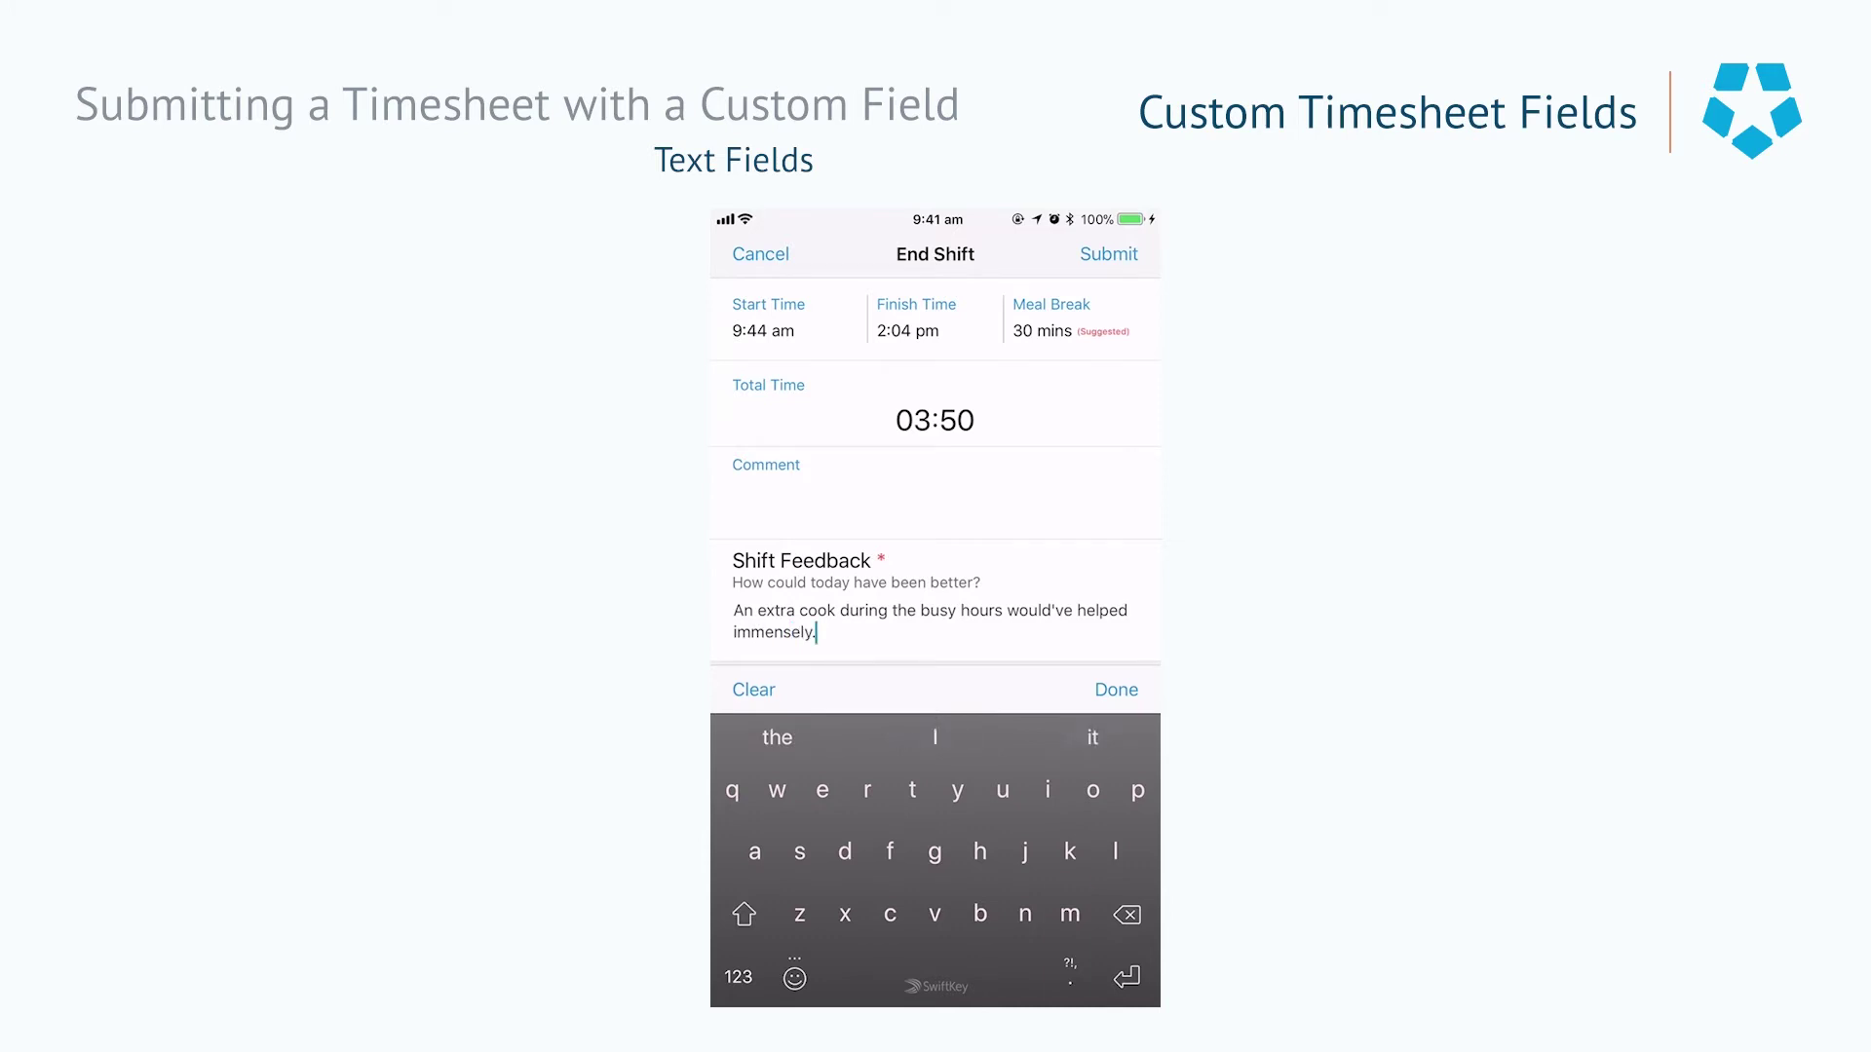
left_click(1116, 690)
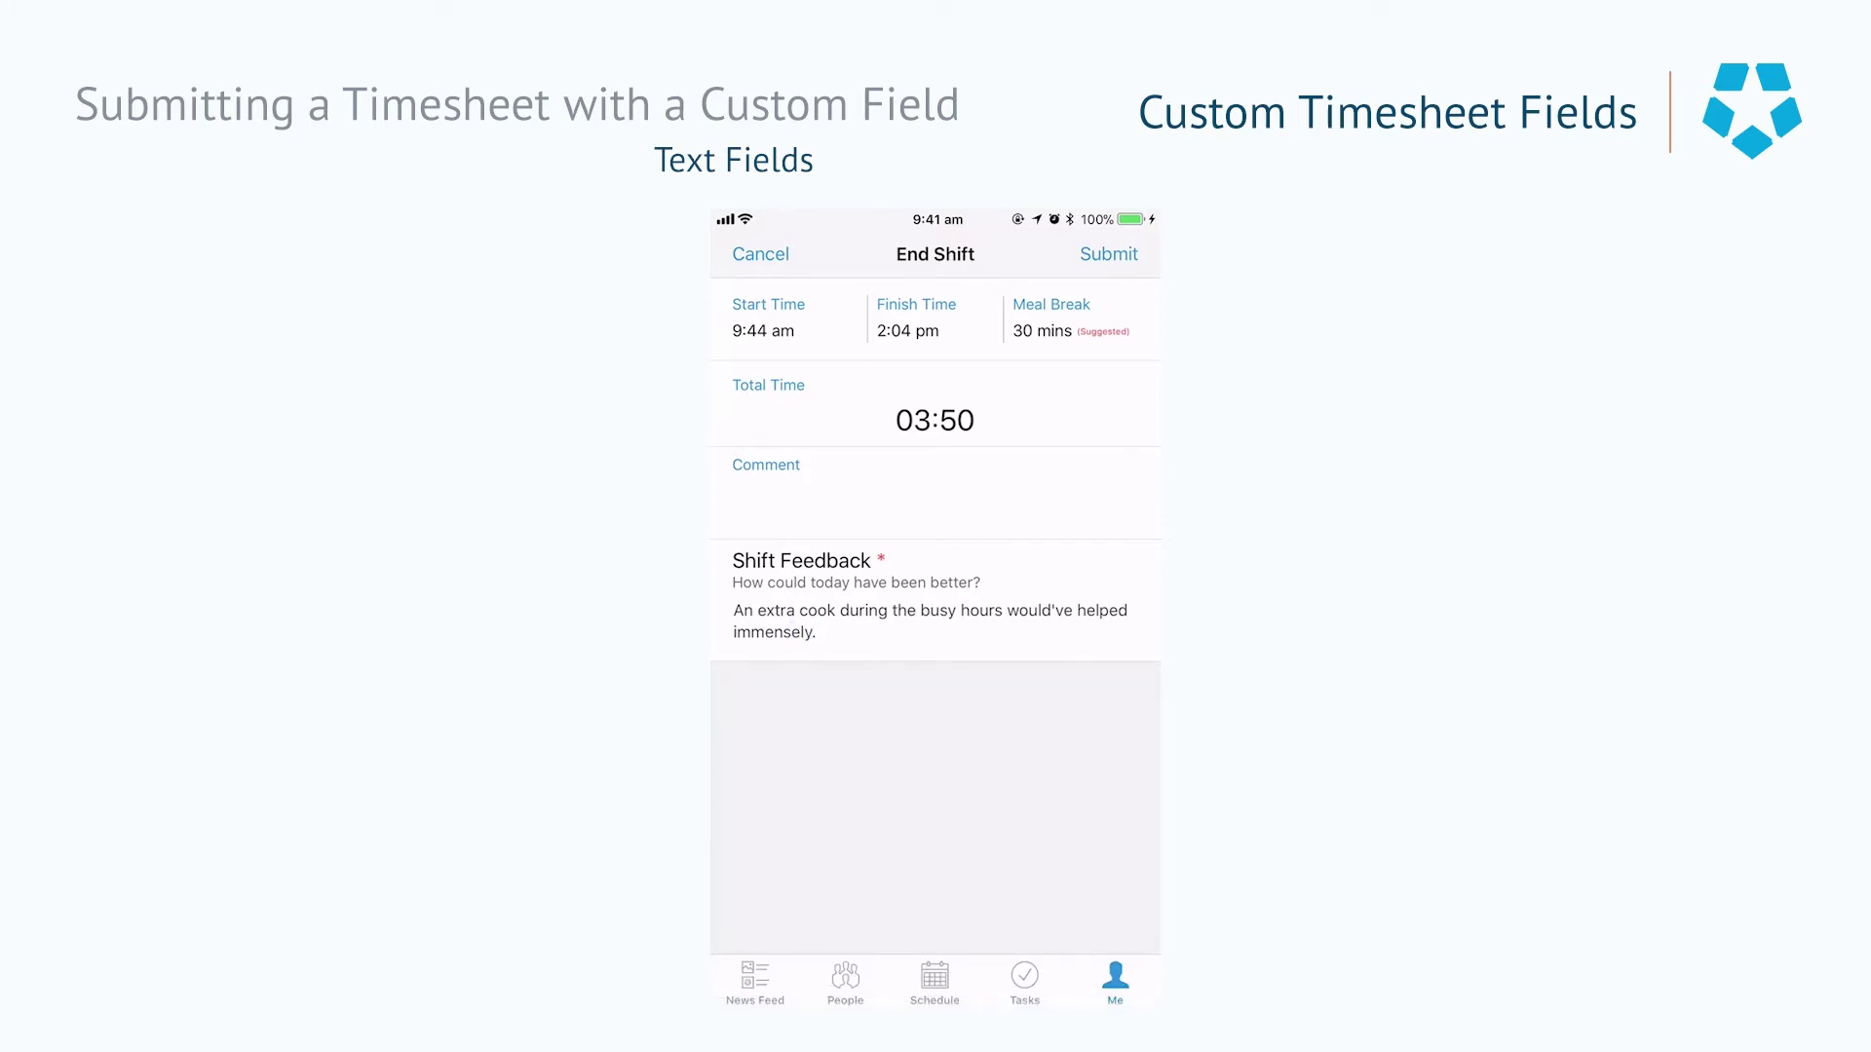
left_click(1109, 253)
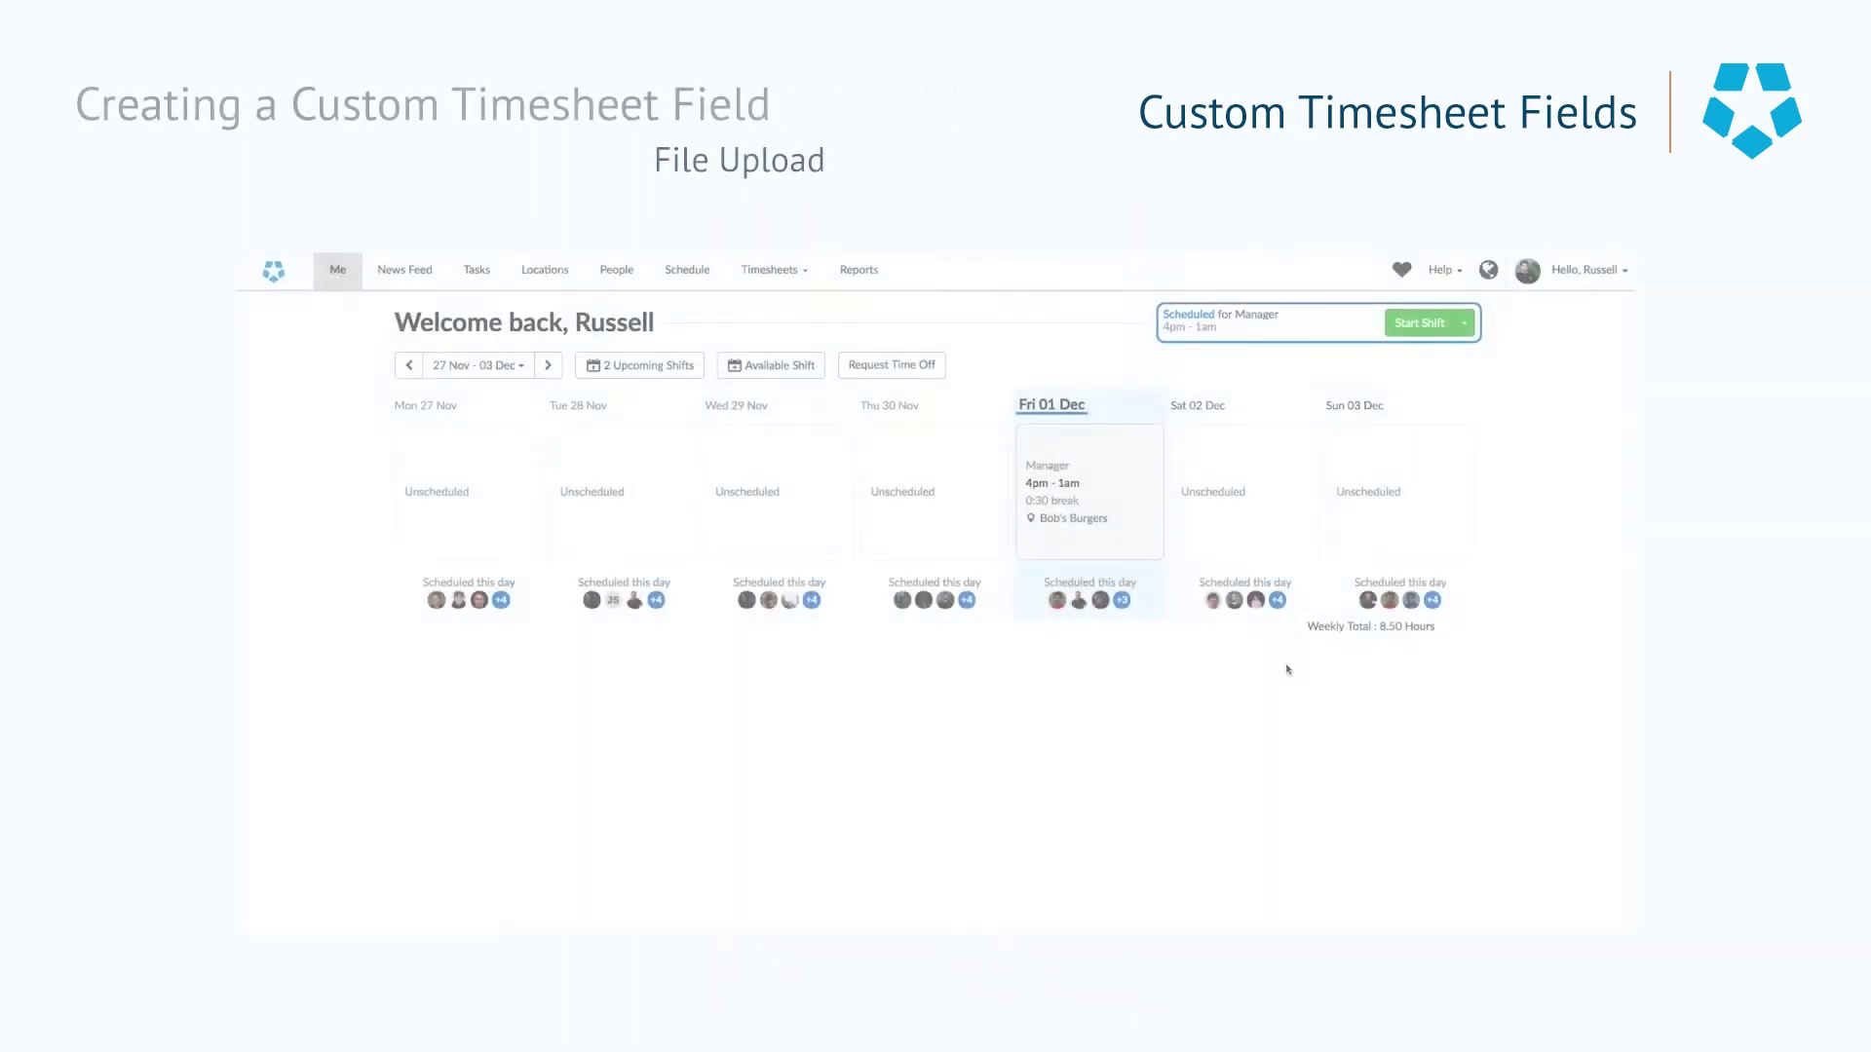
Step: In the web app, open the timesheet custom fields from the global settings and start a new custom field
left_click(1588, 270)
left_click(1508, 487)
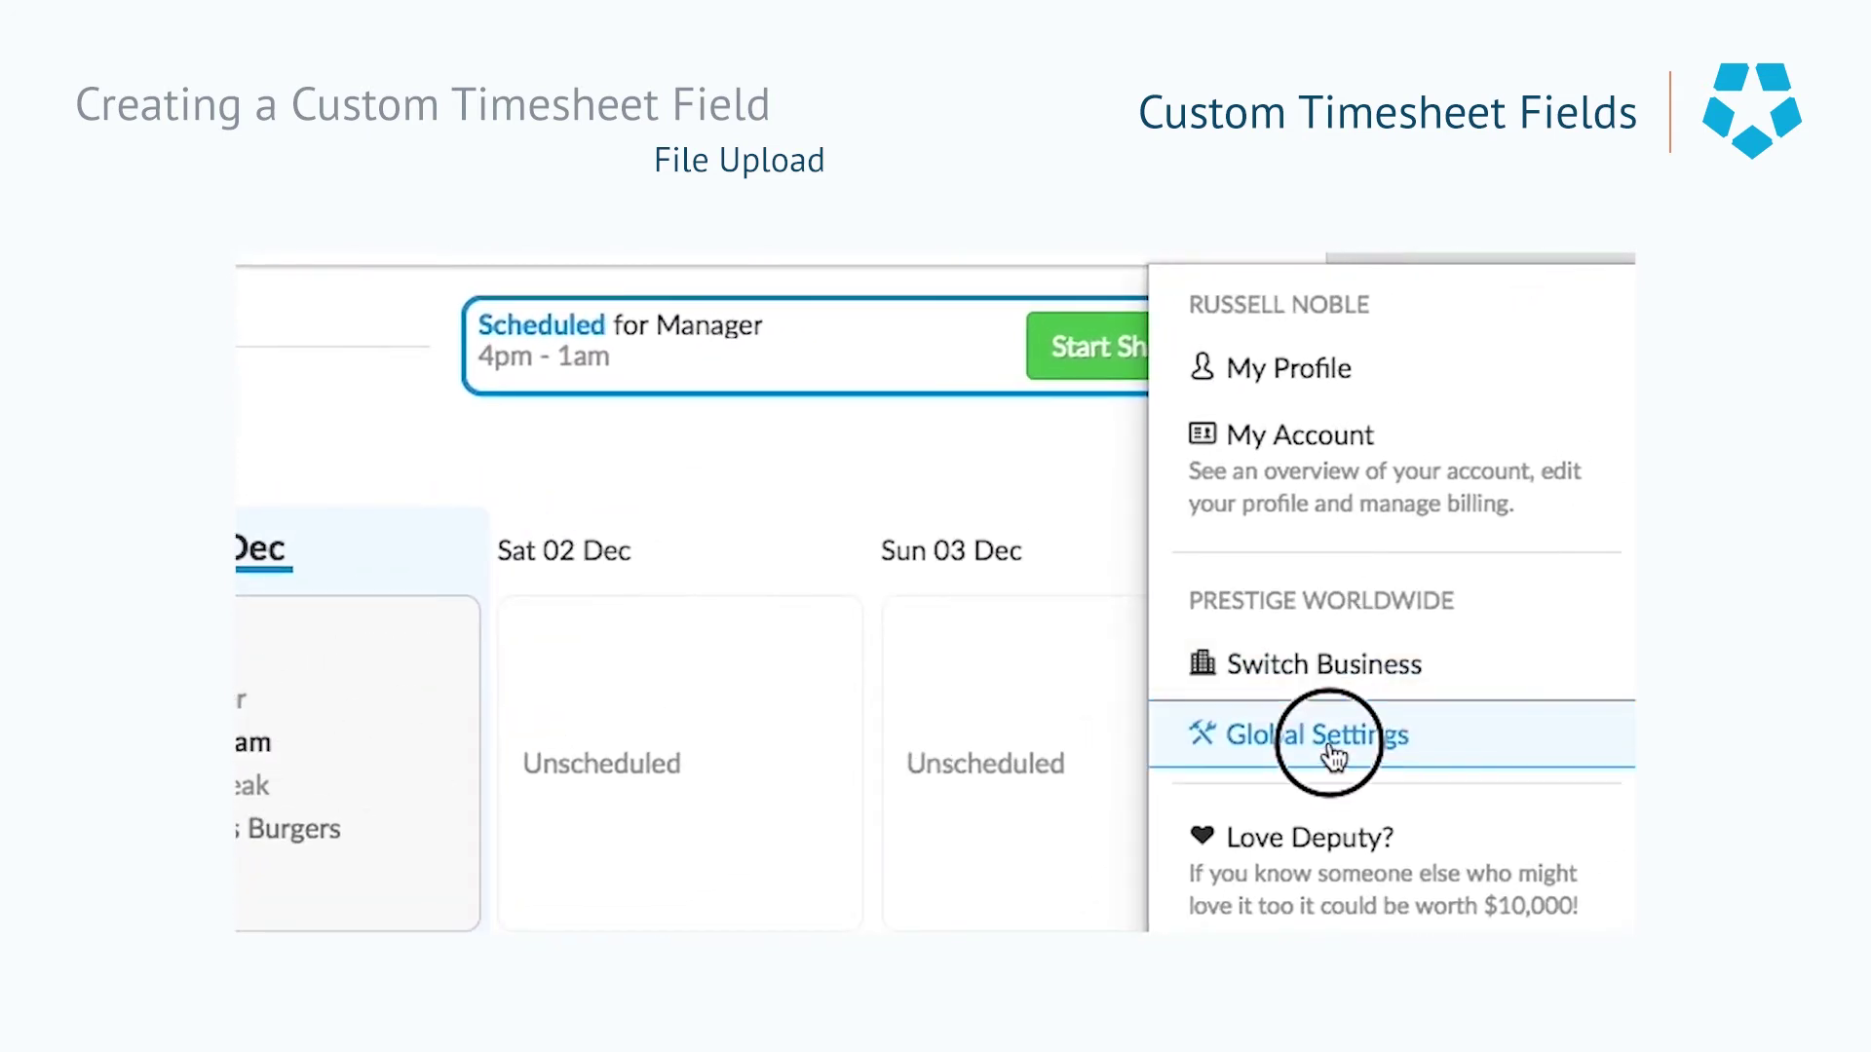
left_click(1333, 756)
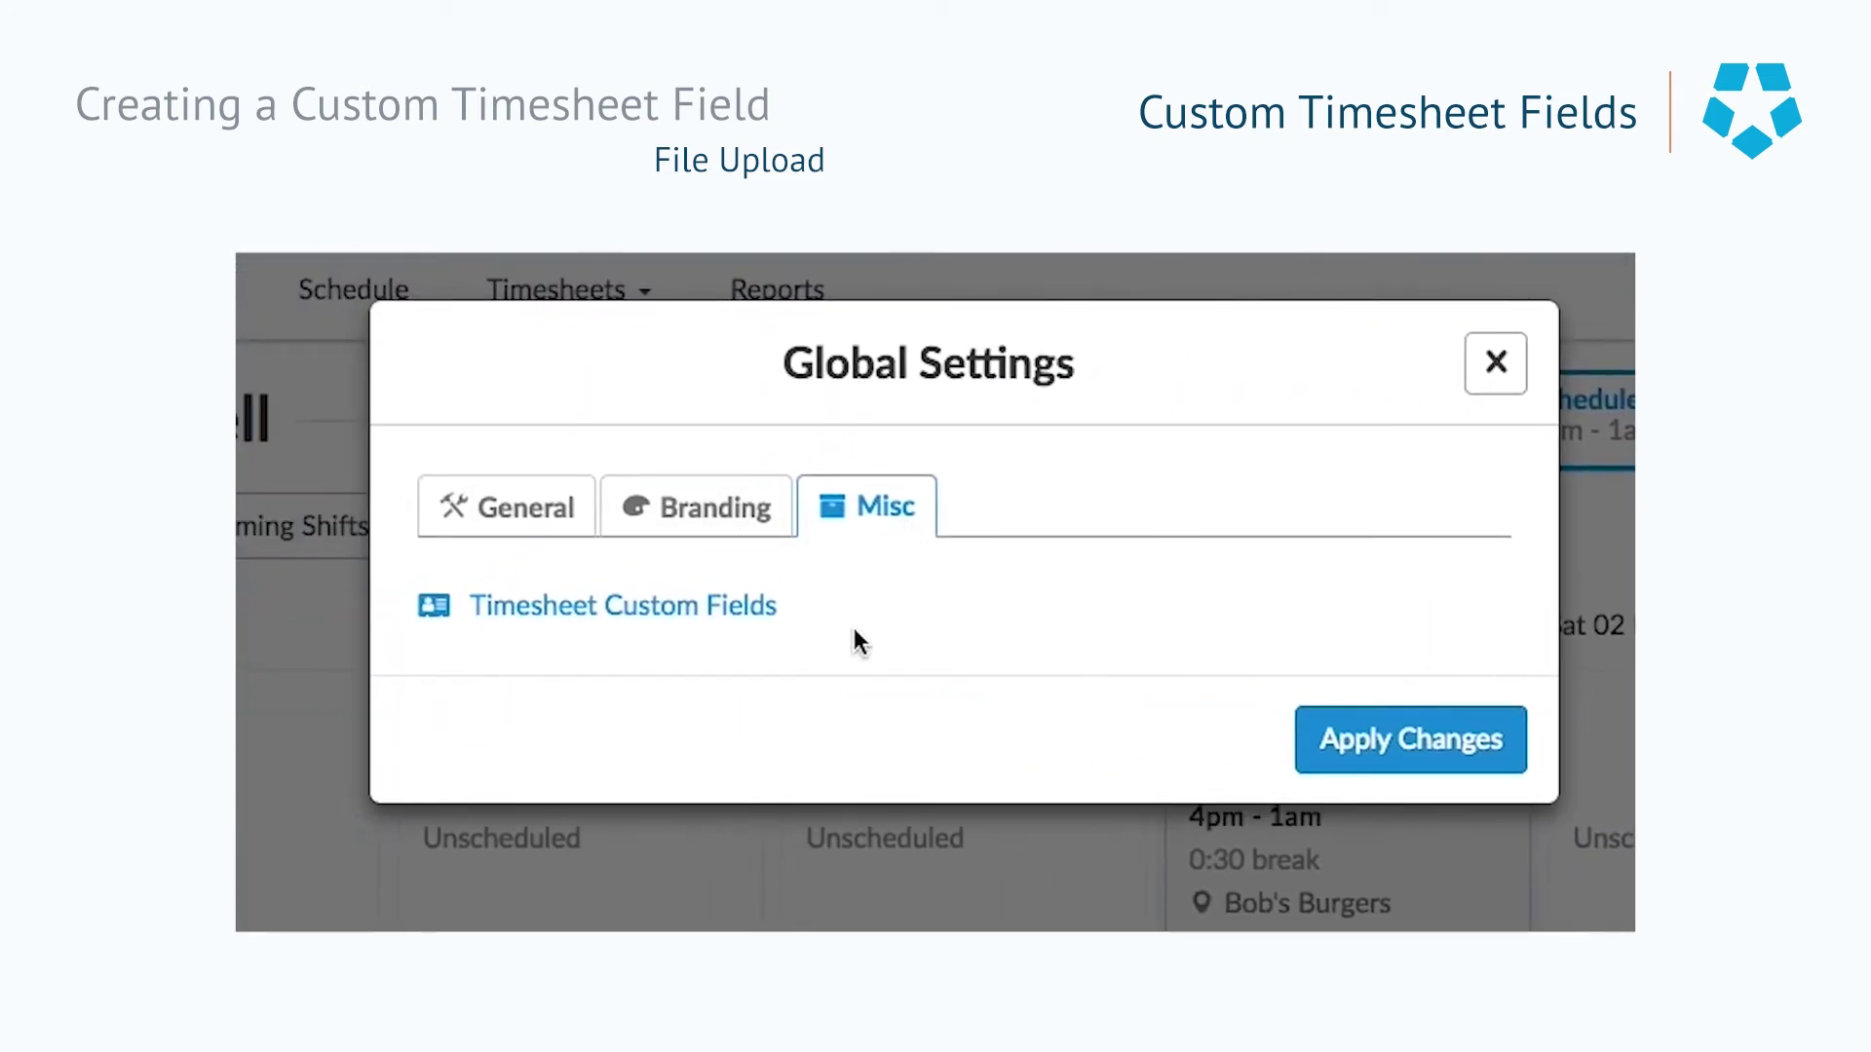
left_click(758, 610)
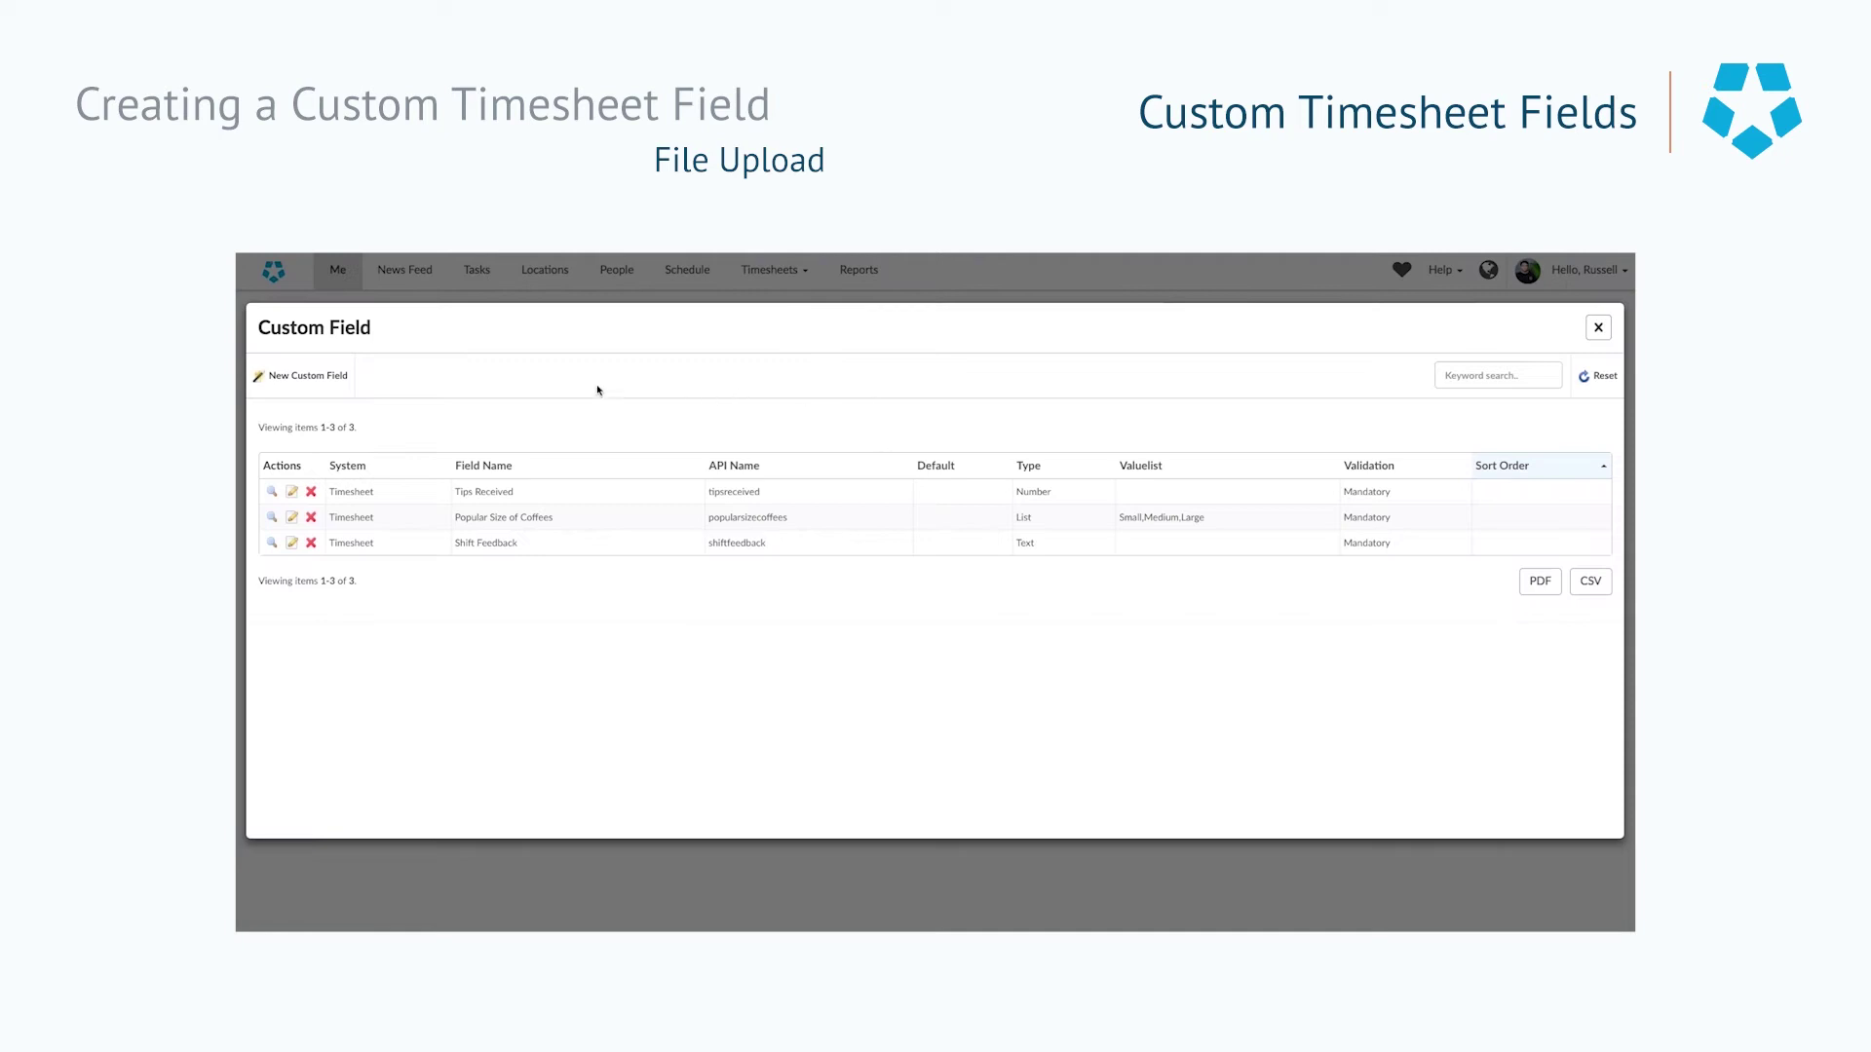
left_click(304, 376)
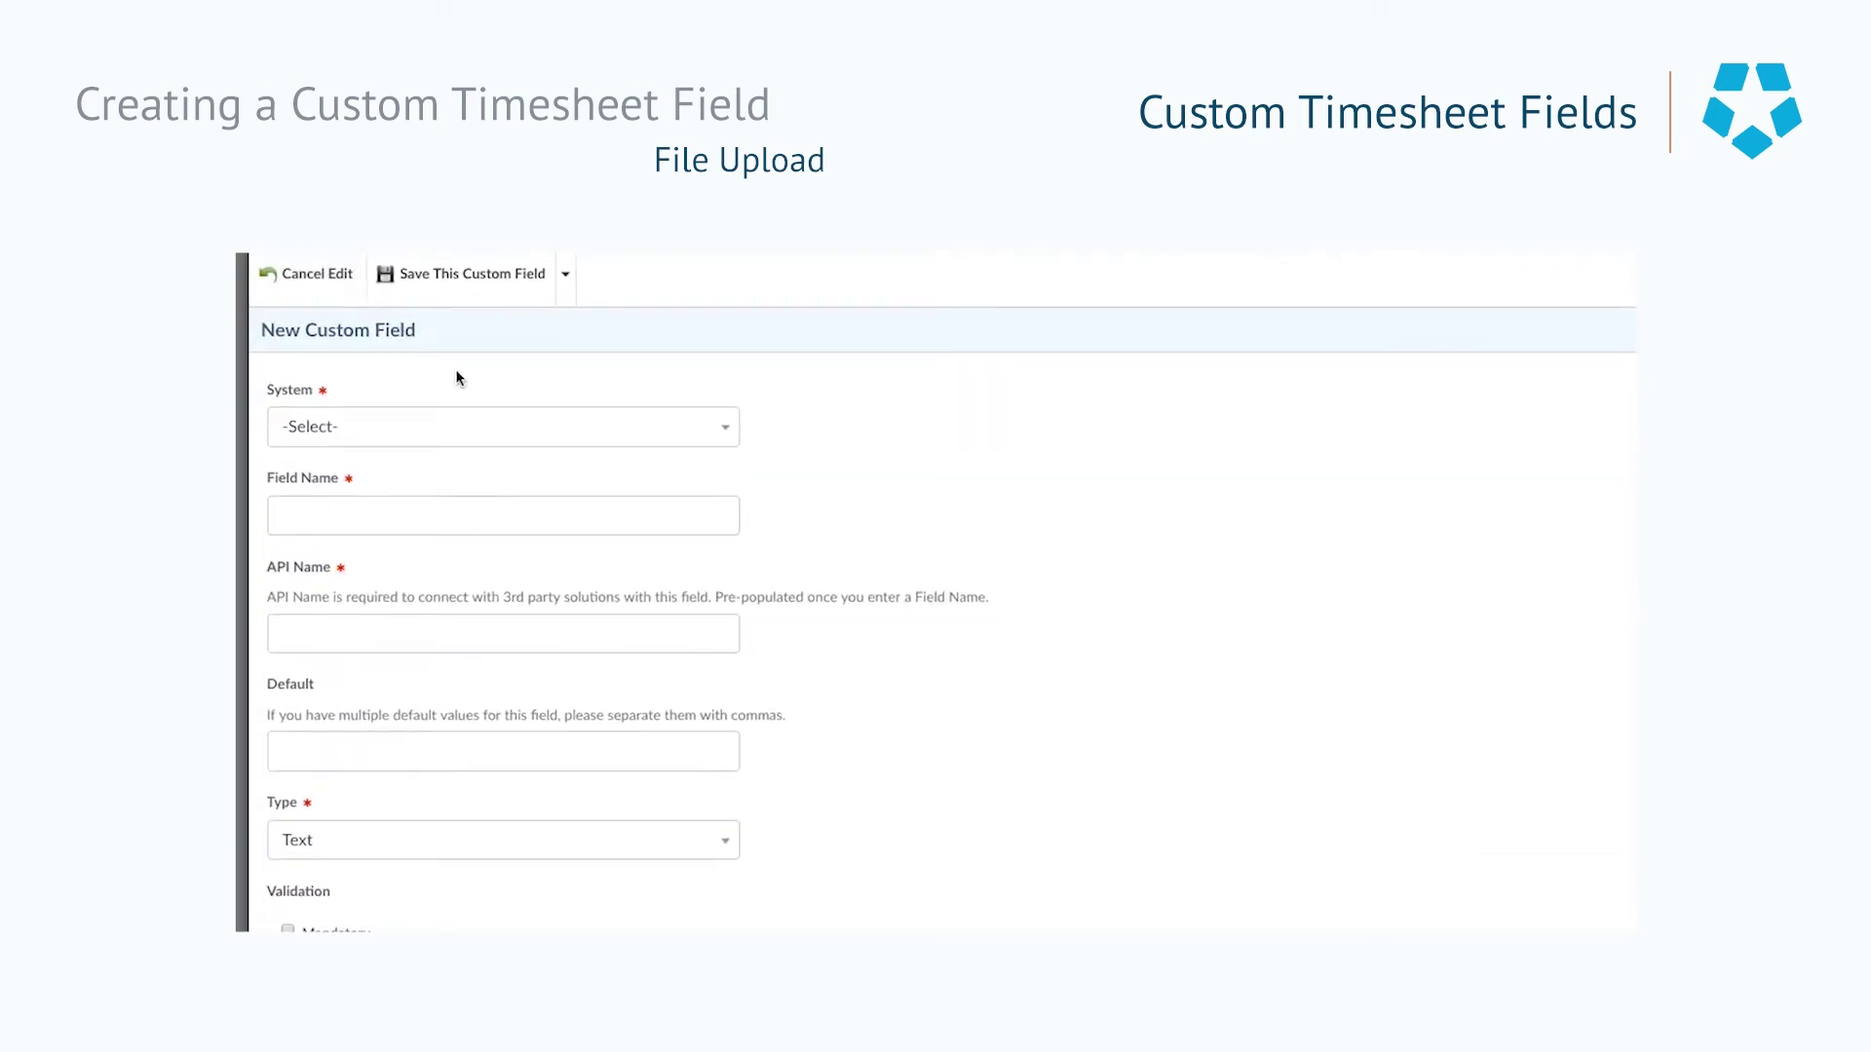
Step: Try to set the system to Timesheet, and enter "Fuel Reimbursment" as the field name
left_click(724, 424)
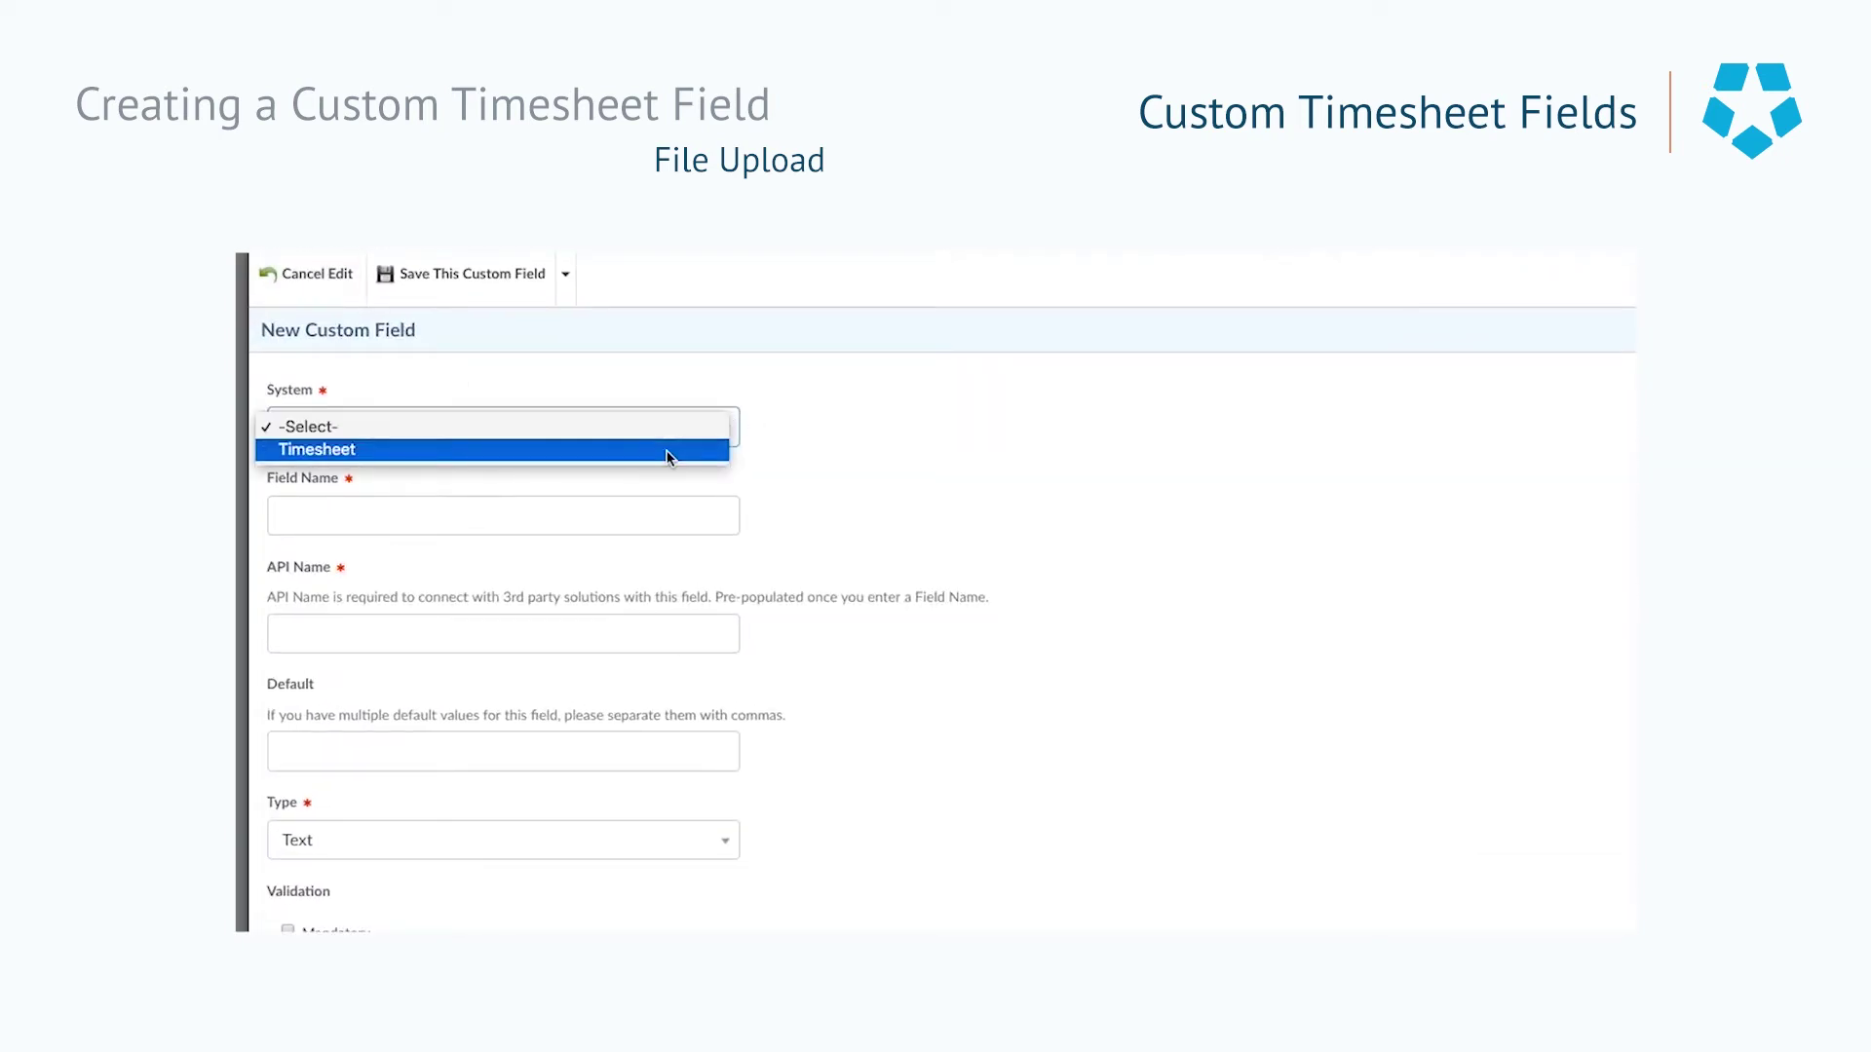
left_click(735, 476)
left_click(580, 514)
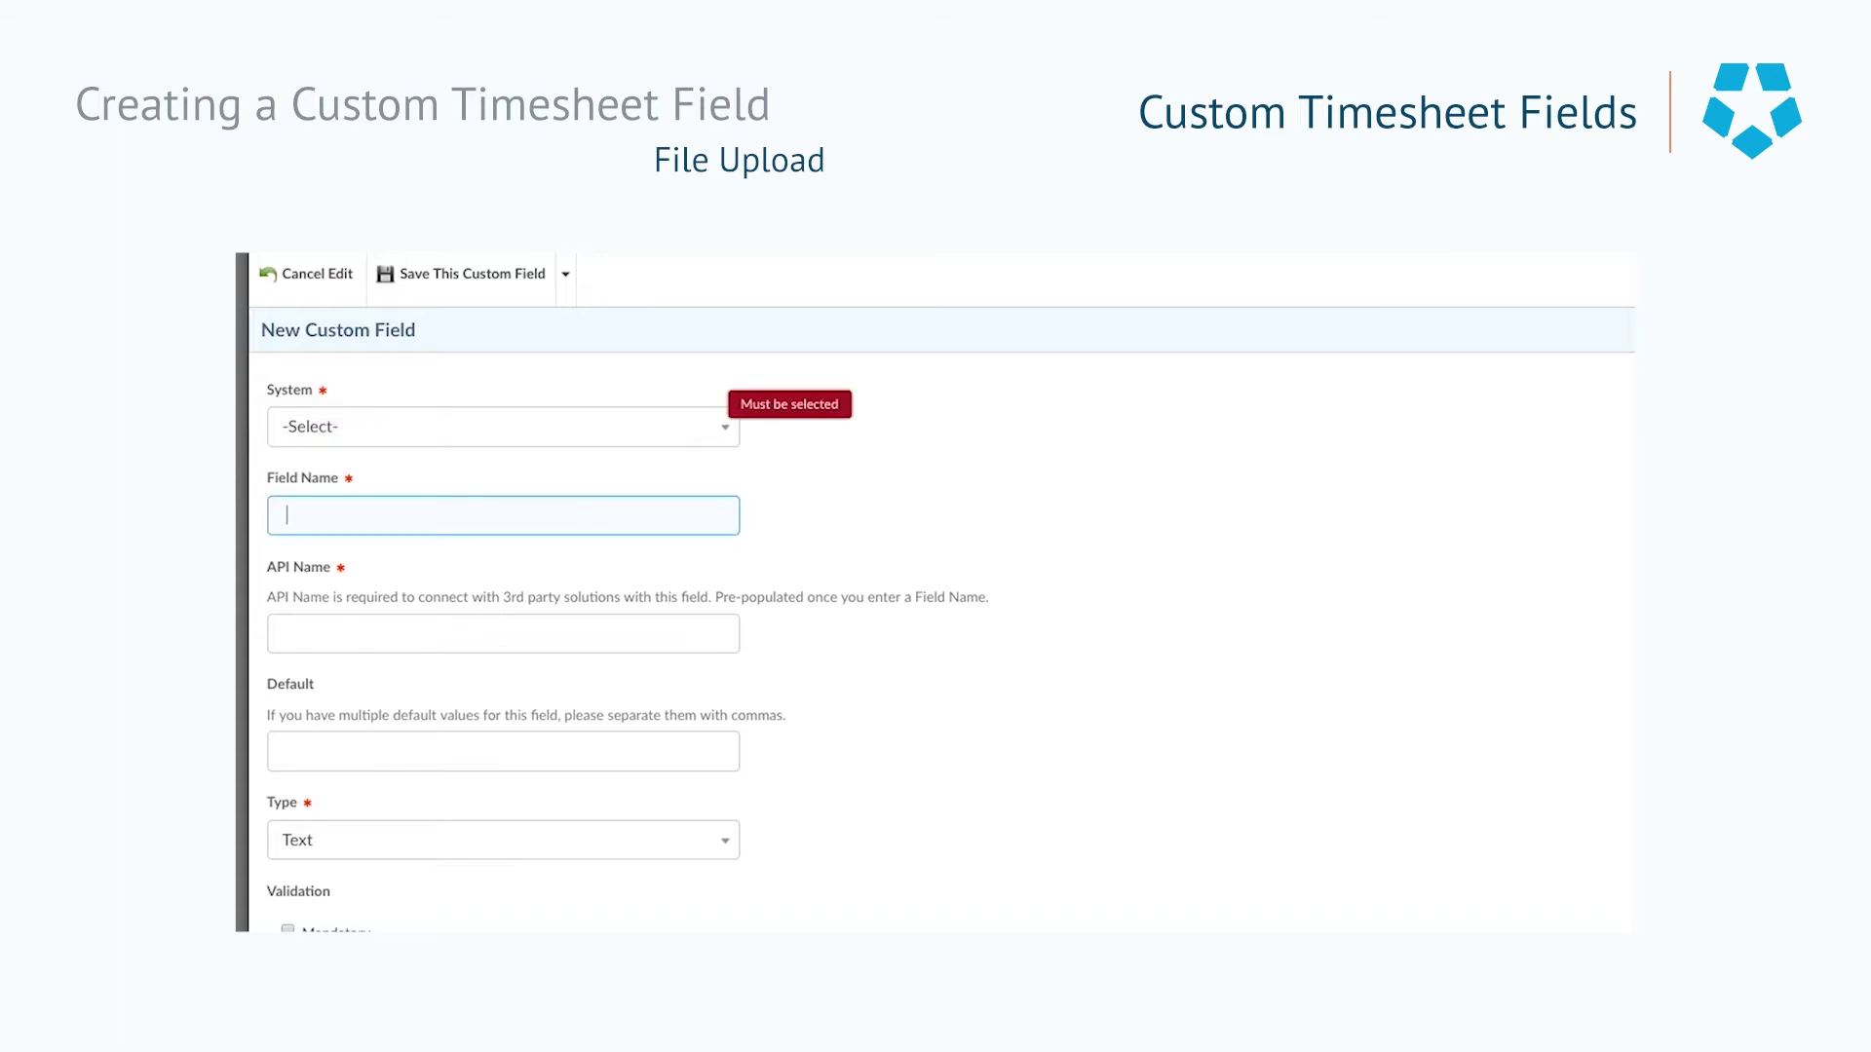
type("Fuel Reimbursment")
Step: Replace the API name of the new custom field with "fuelreceipt"
left_click(352, 635)
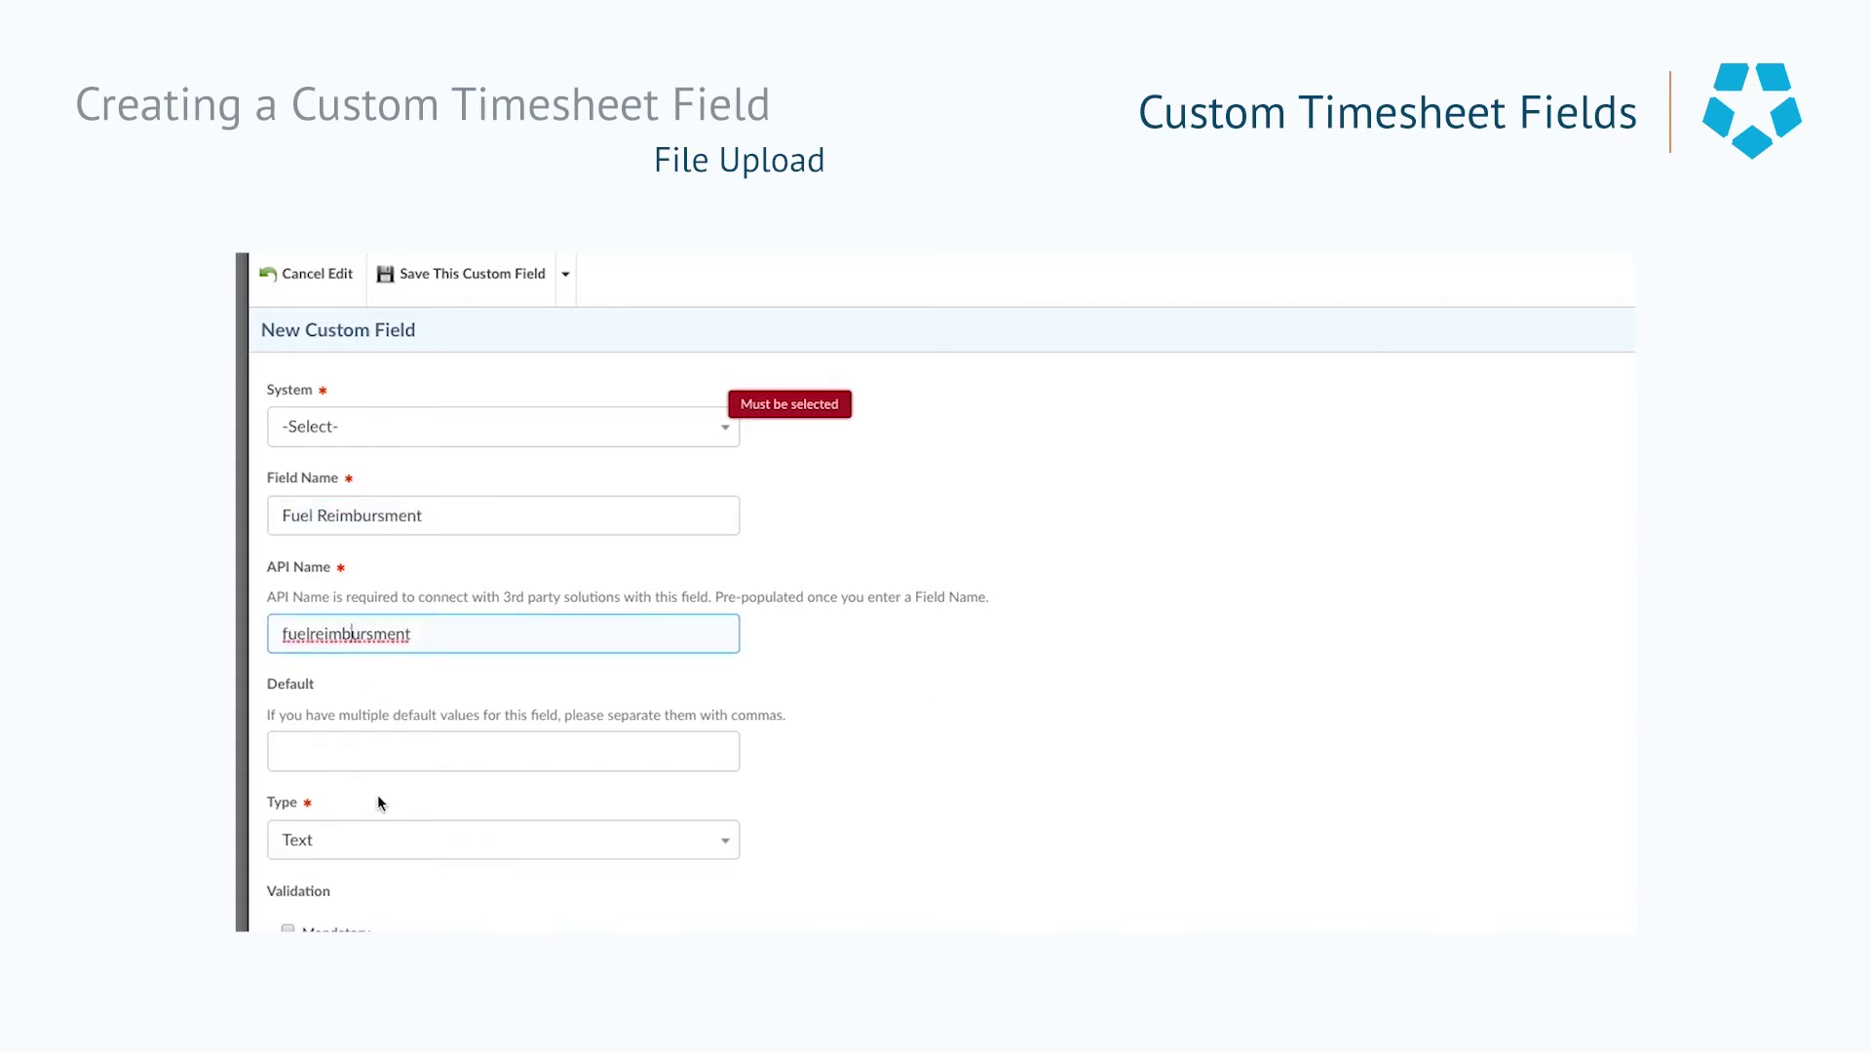
left_click(462, 636)
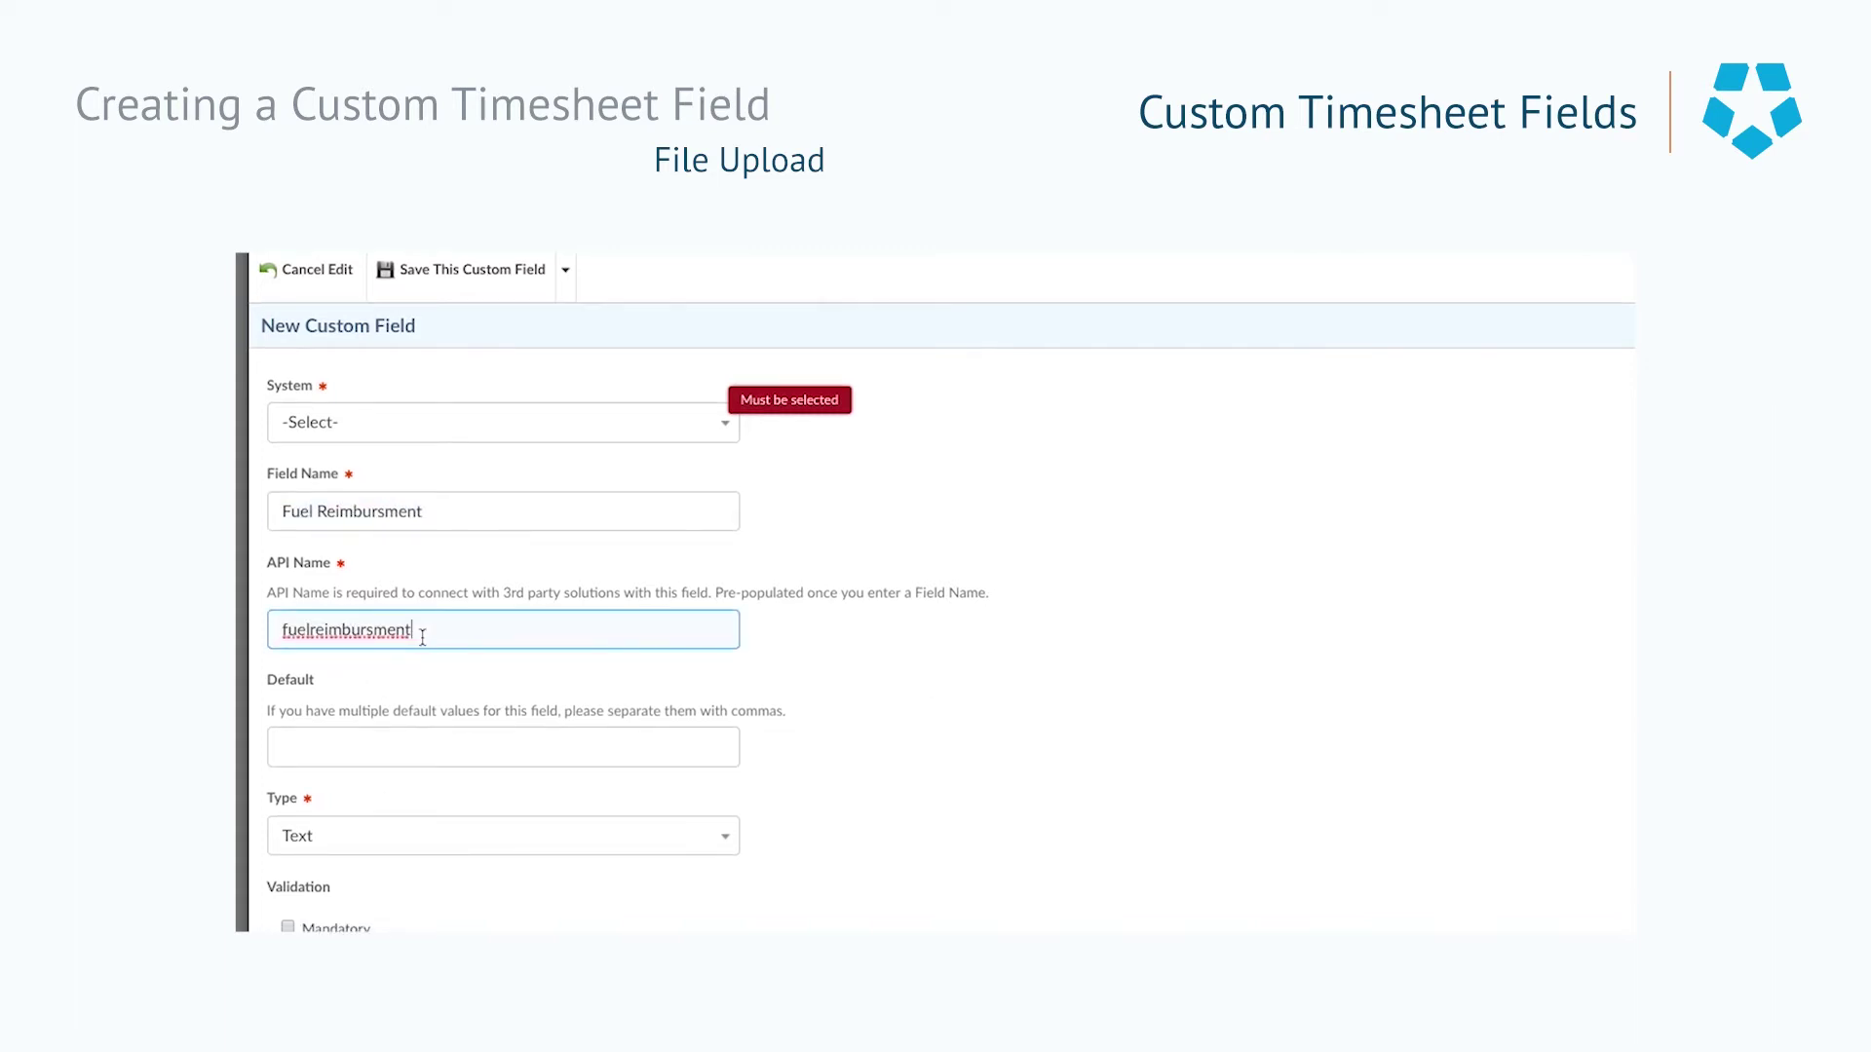
double_click(292, 634)
type("fuelreceipt")
left_click(890, 719)
Step: Set the type of the fuel reimbursement field to File
scroll(890, 719, "down", 3)
left_click(273, 419)
scroll(952, 794, "down", 1)
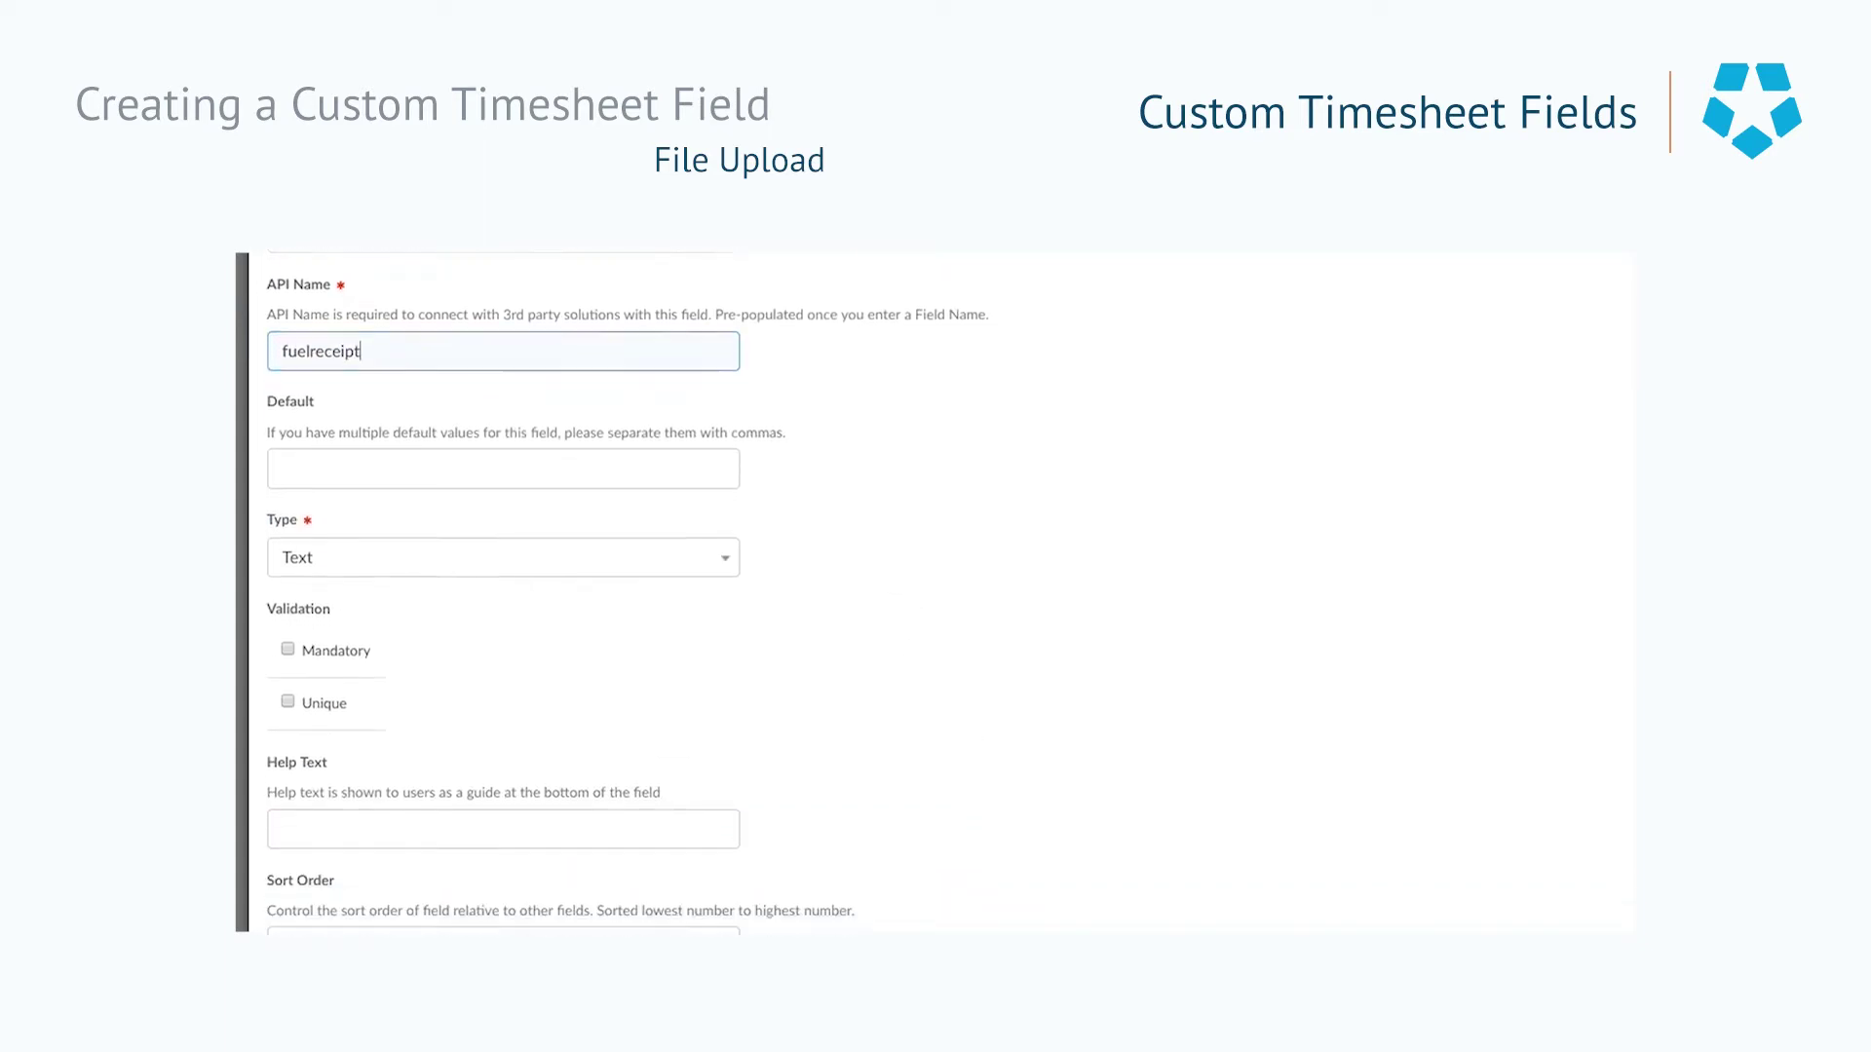
scroll(626, 593, "down", 1)
left_click(725, 502)
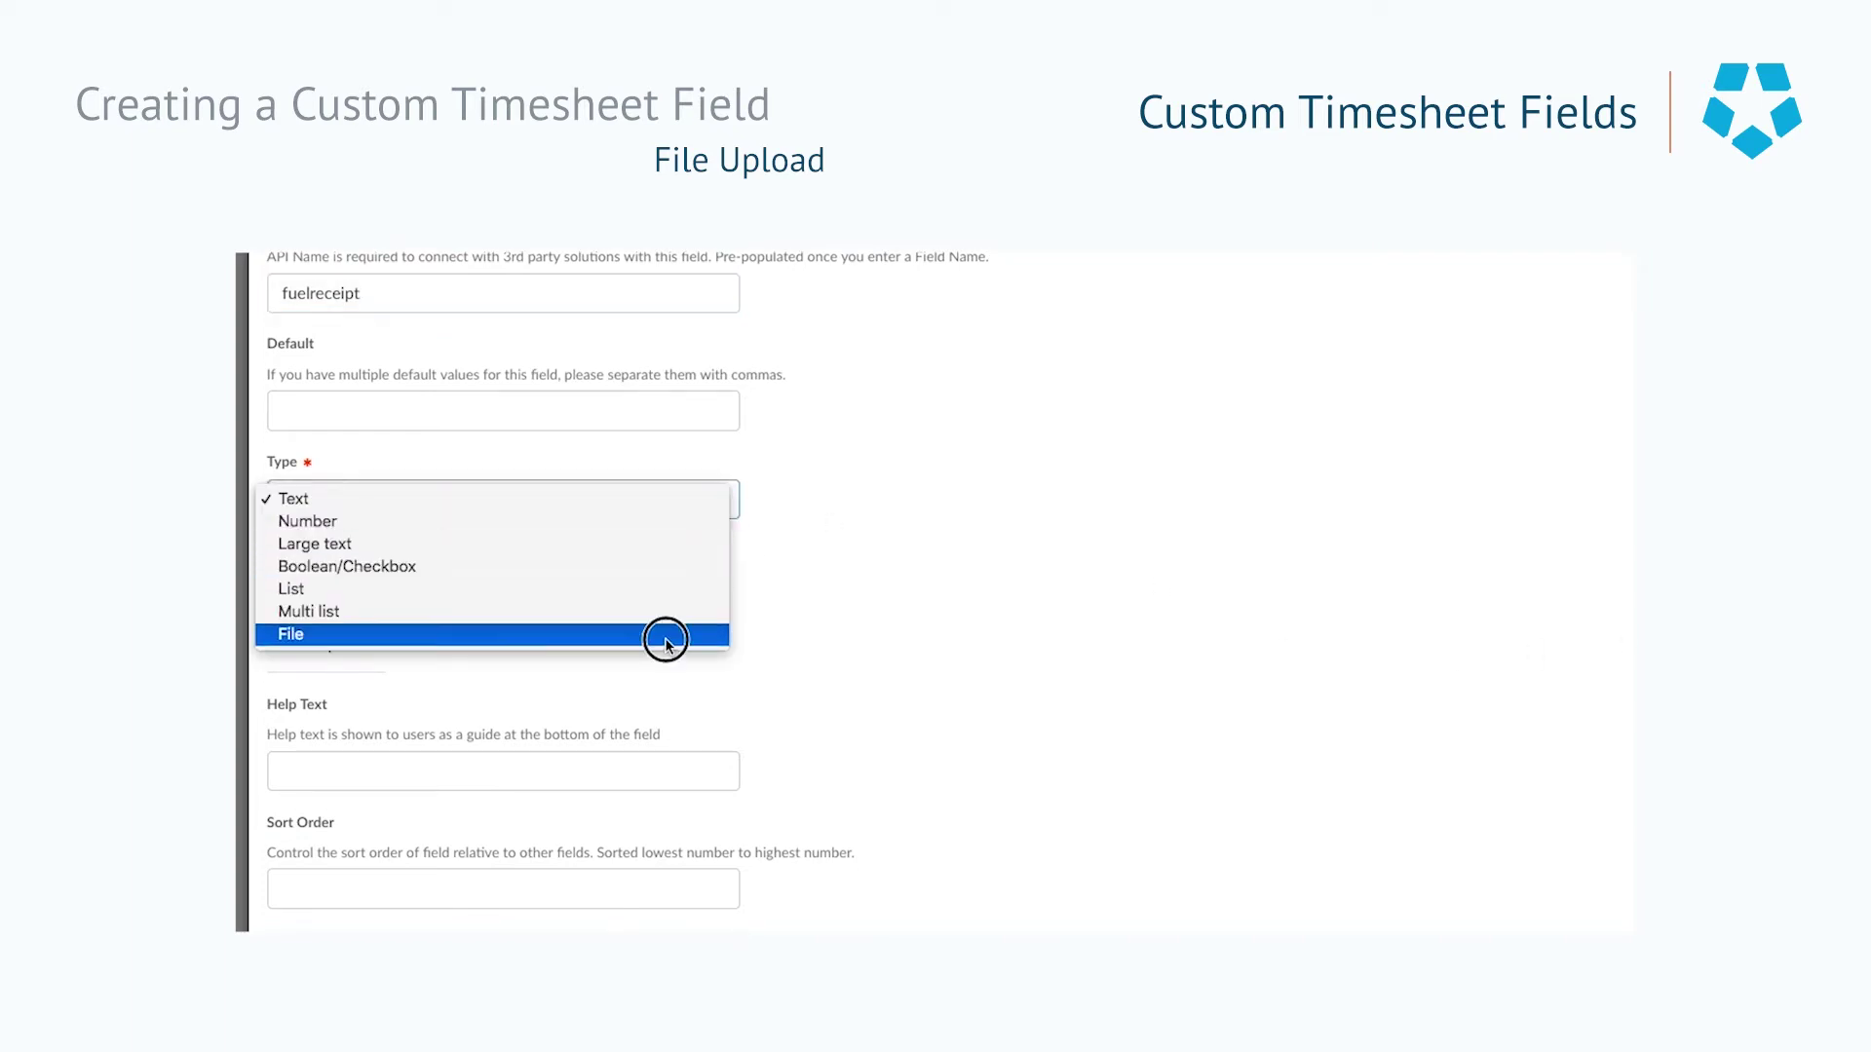
left_click(660, 634)
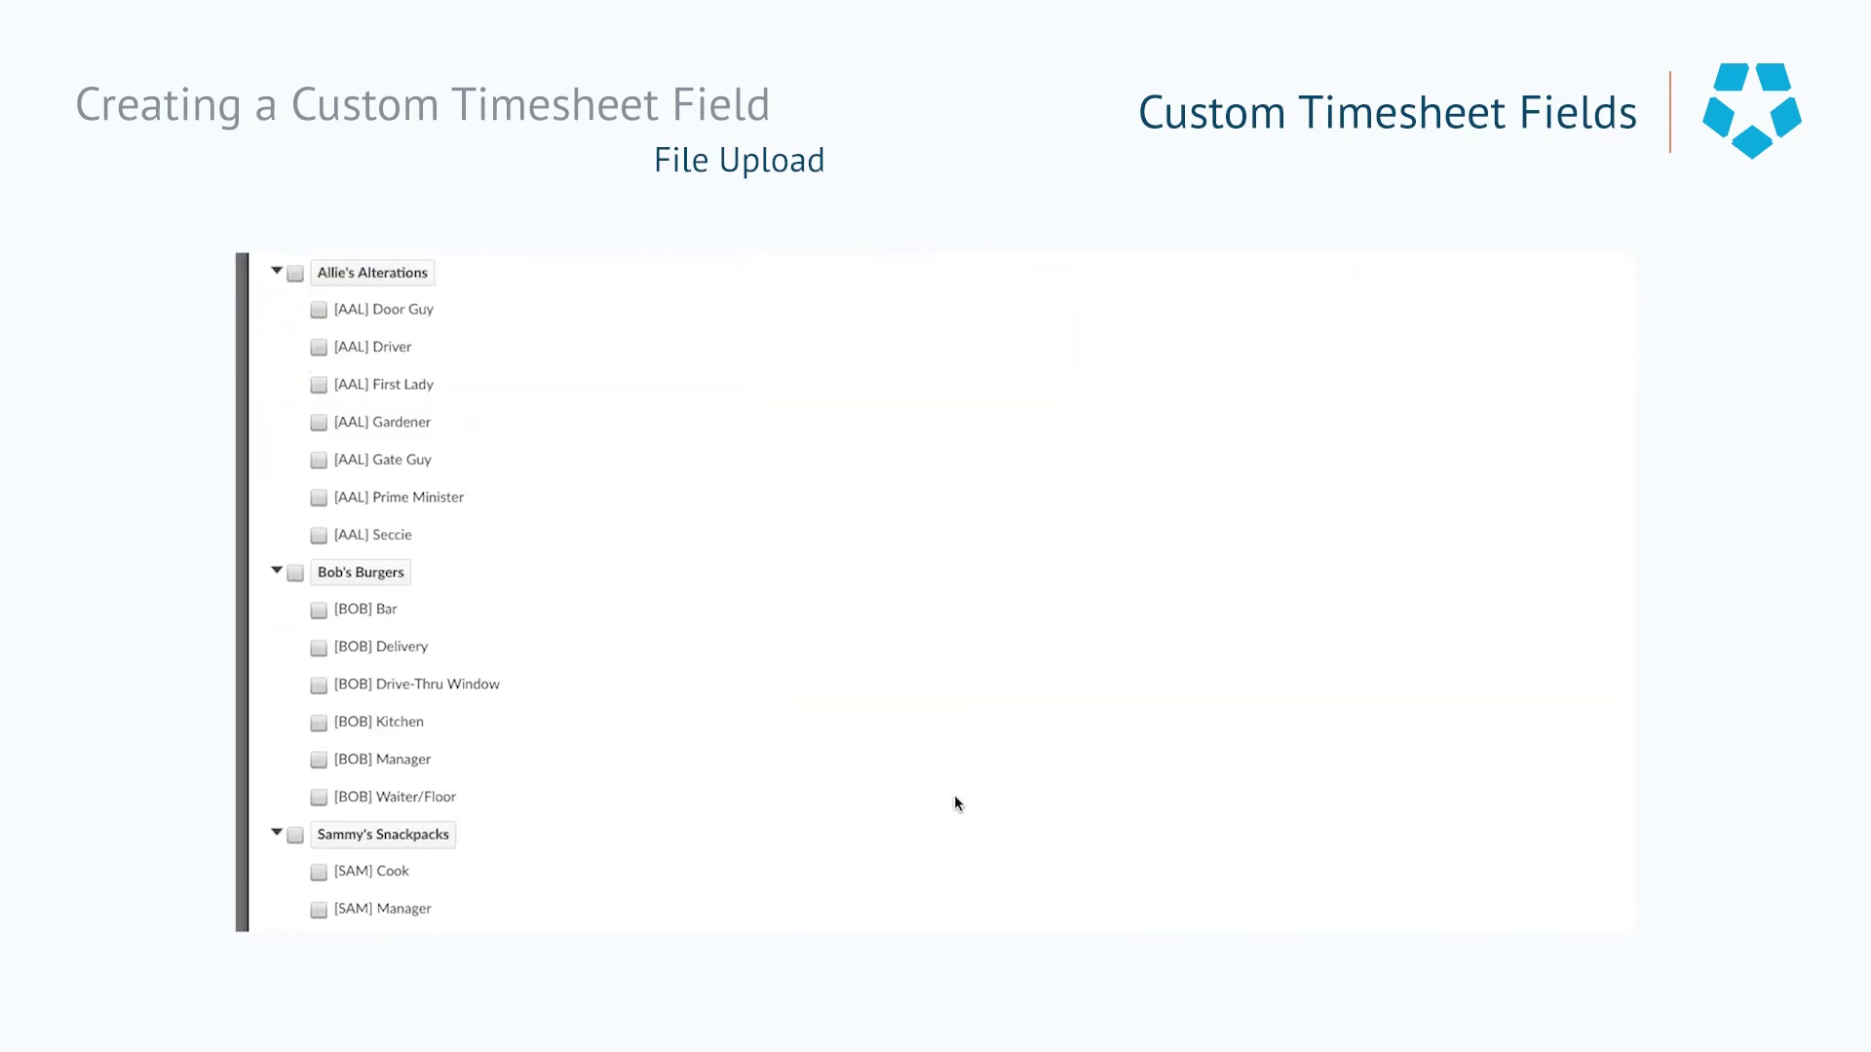
Step: Limit the field to one area of Allie's Alterations and one area of Bob's Burgers
scroll(955, 801, "up", 4)
scroll(935, 592, "down", 4)
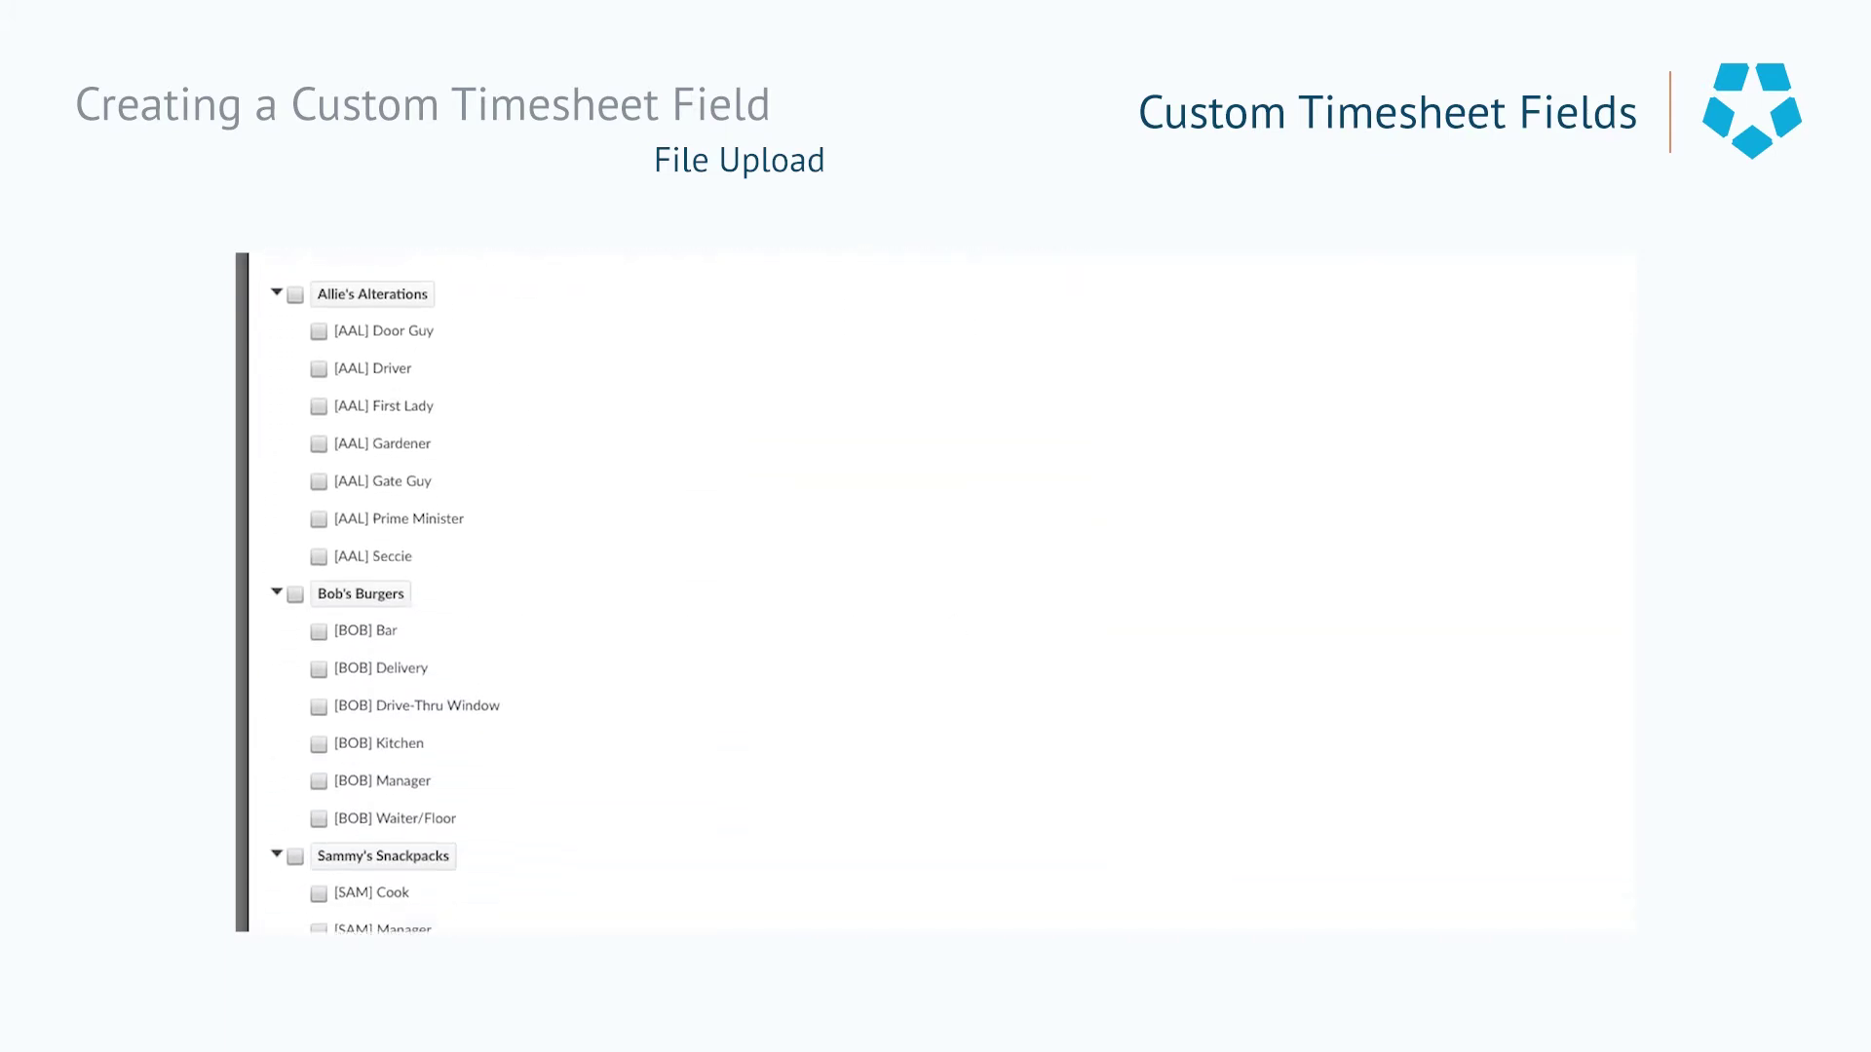
left_click(319, 338)
left_click(318, 638)
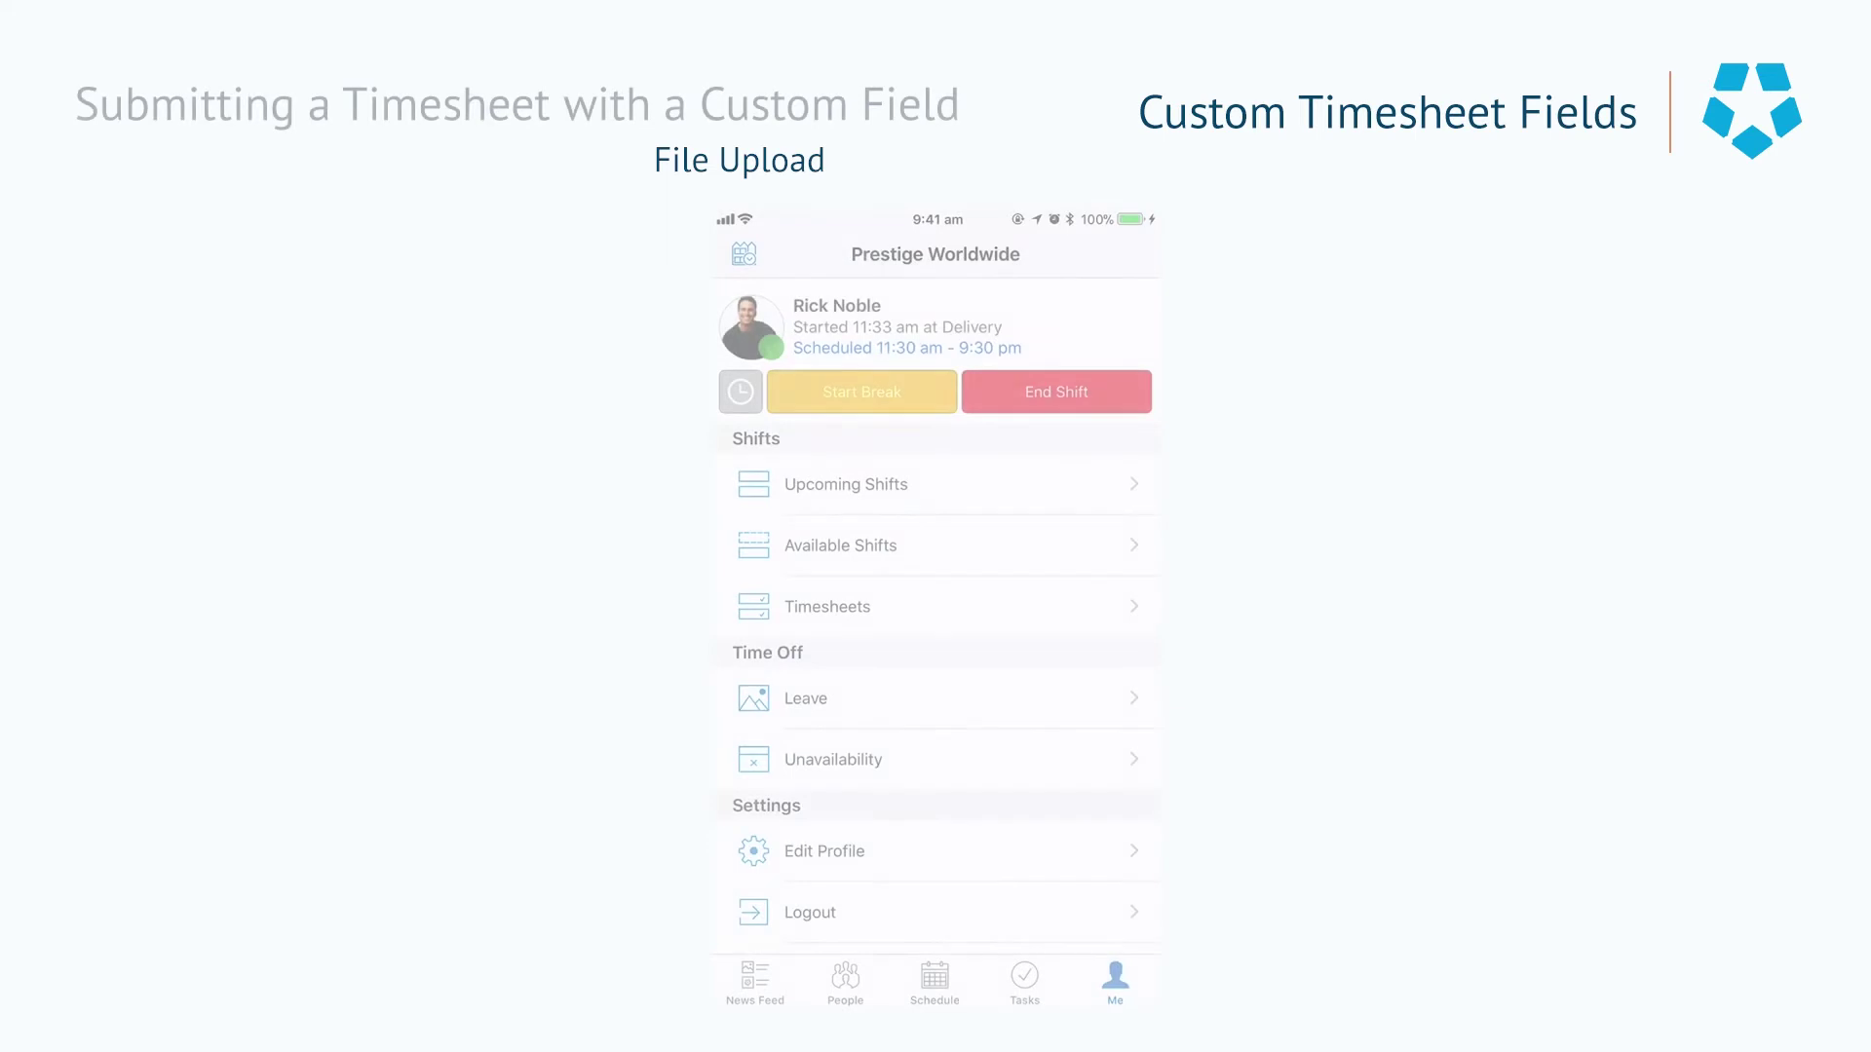
Step: In the mobile app, end the shift and attach a new photo to the fuelreimbursement field
left_click(1056, 392)
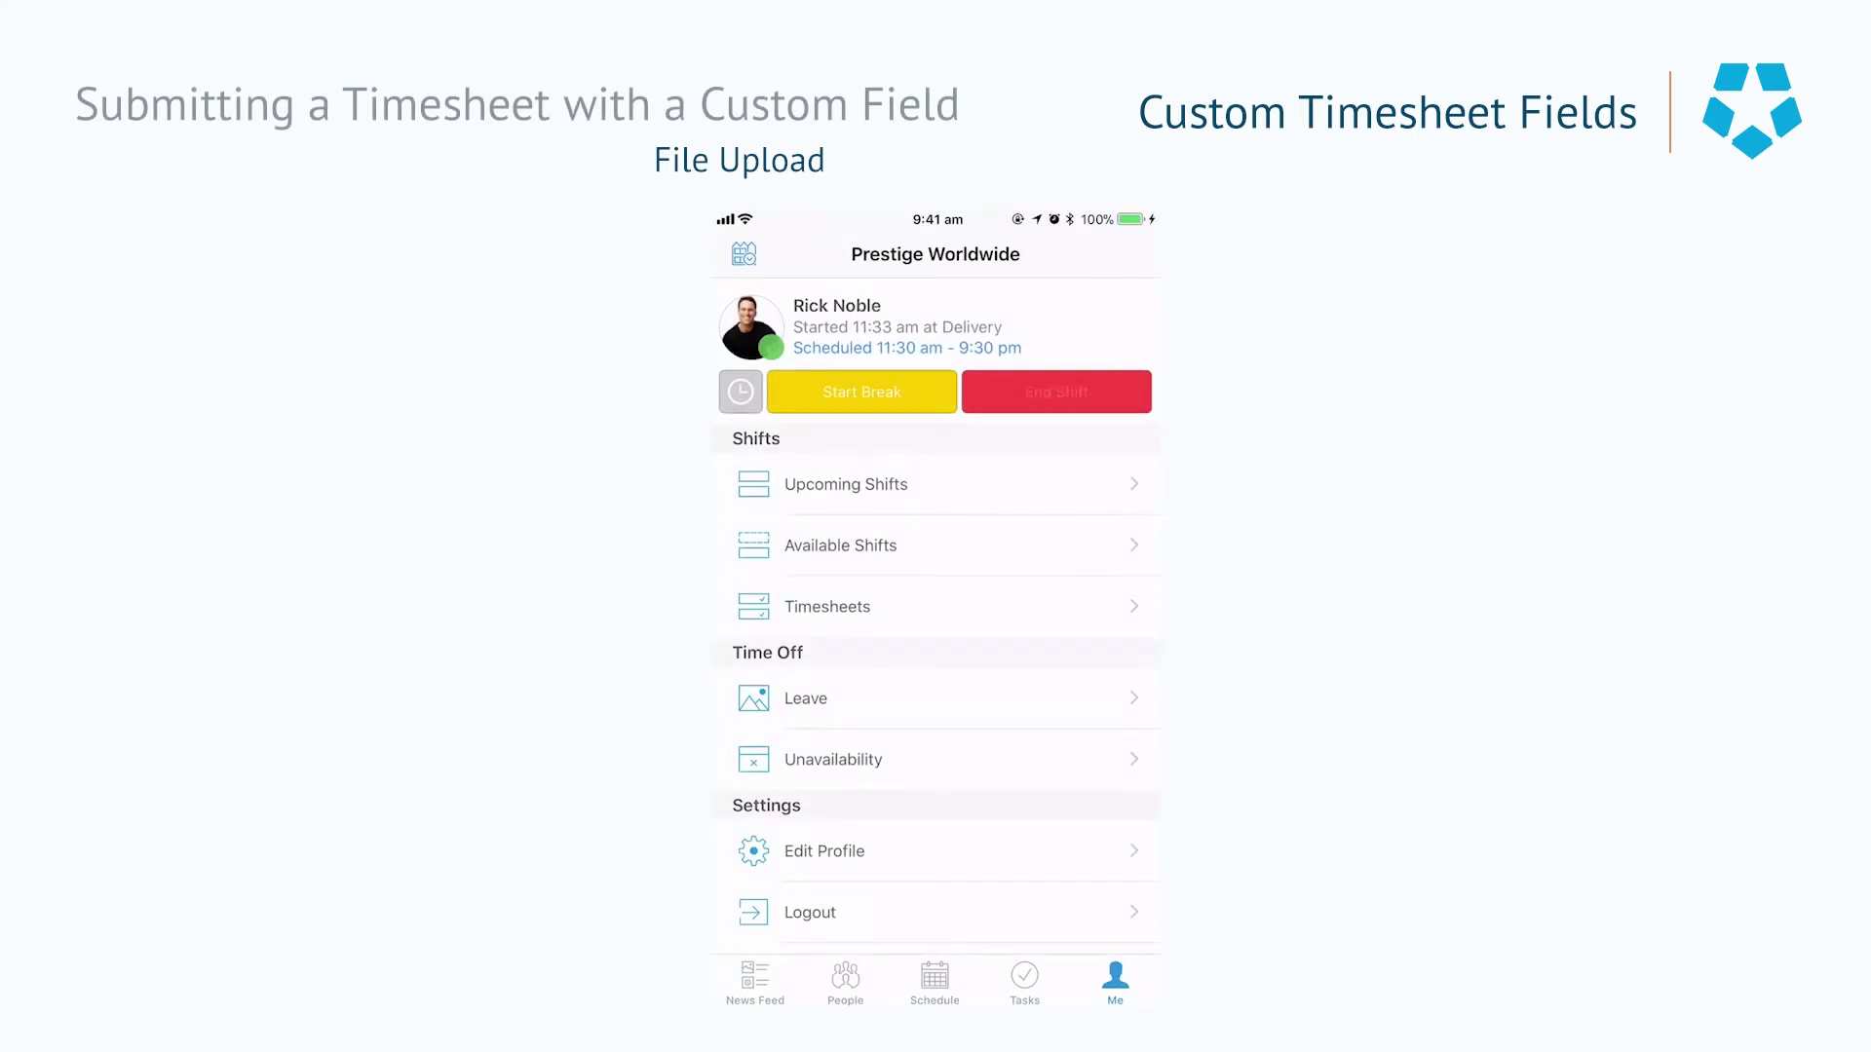
left_click(934, 967)
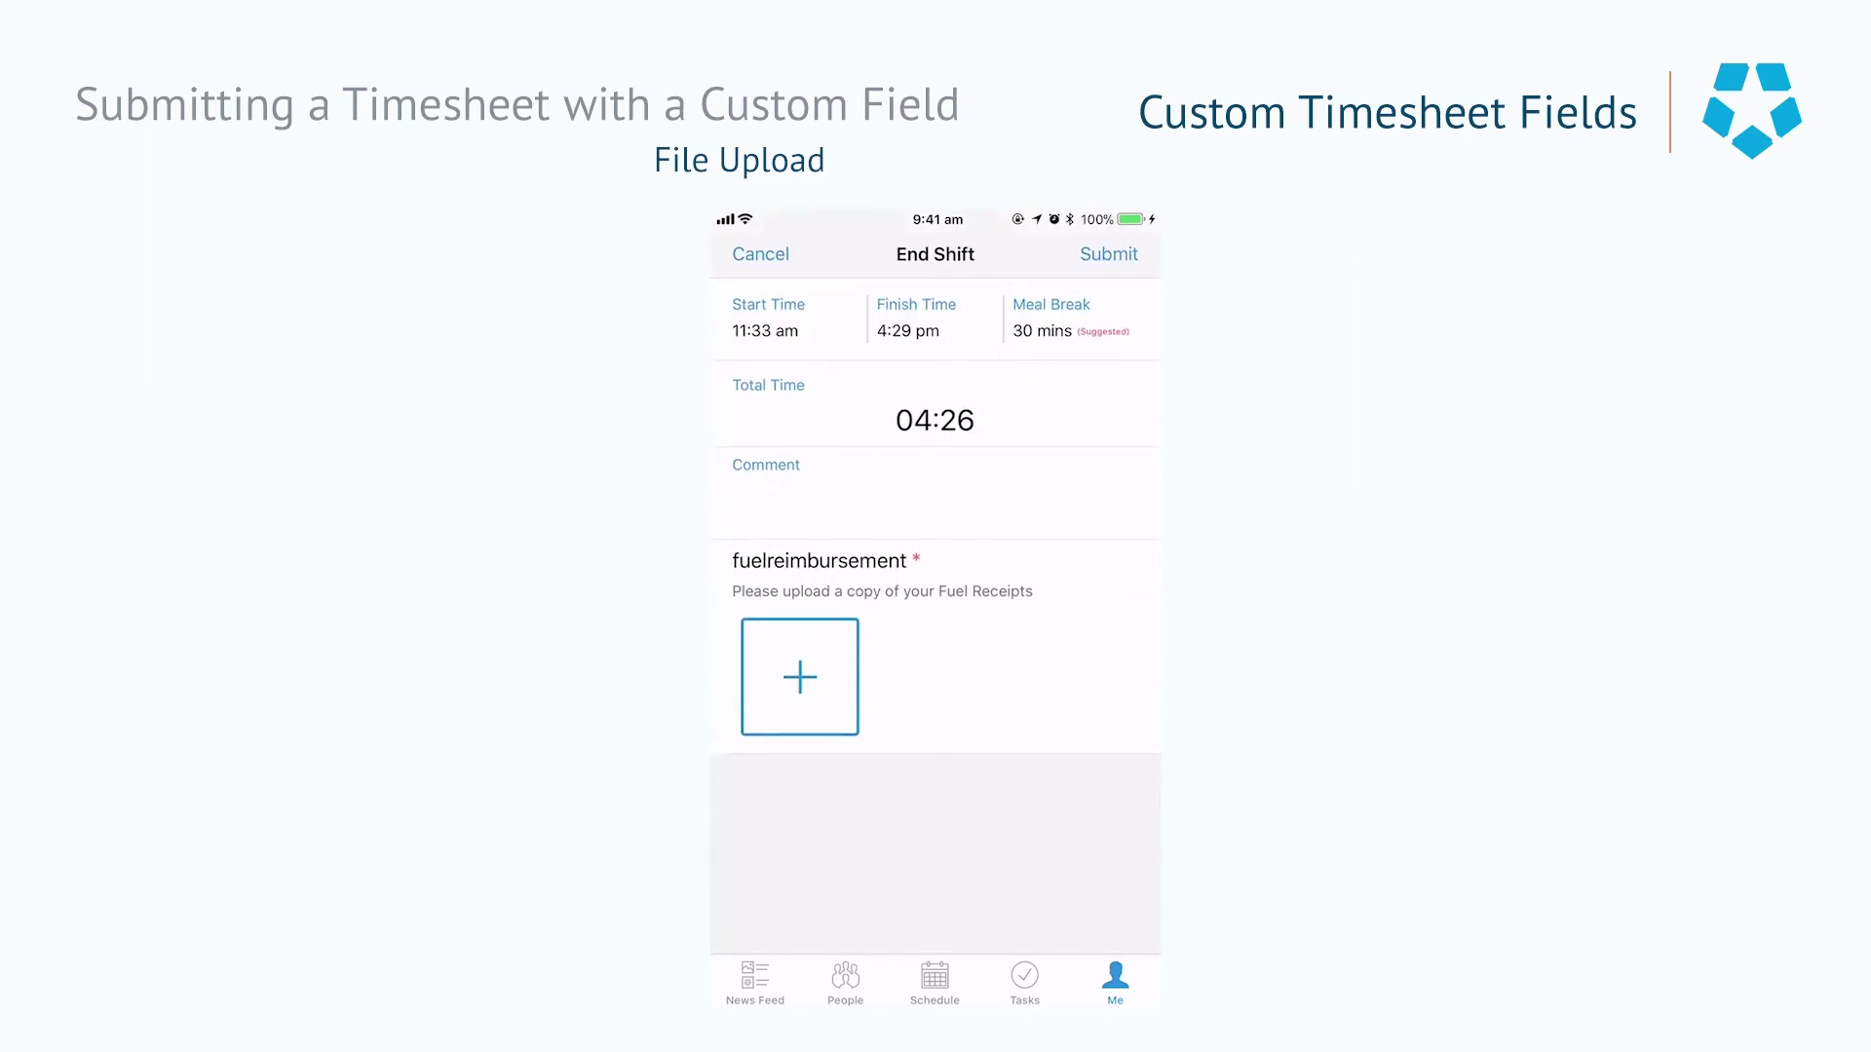
left_click(799, 676)
left_click(932, 847)
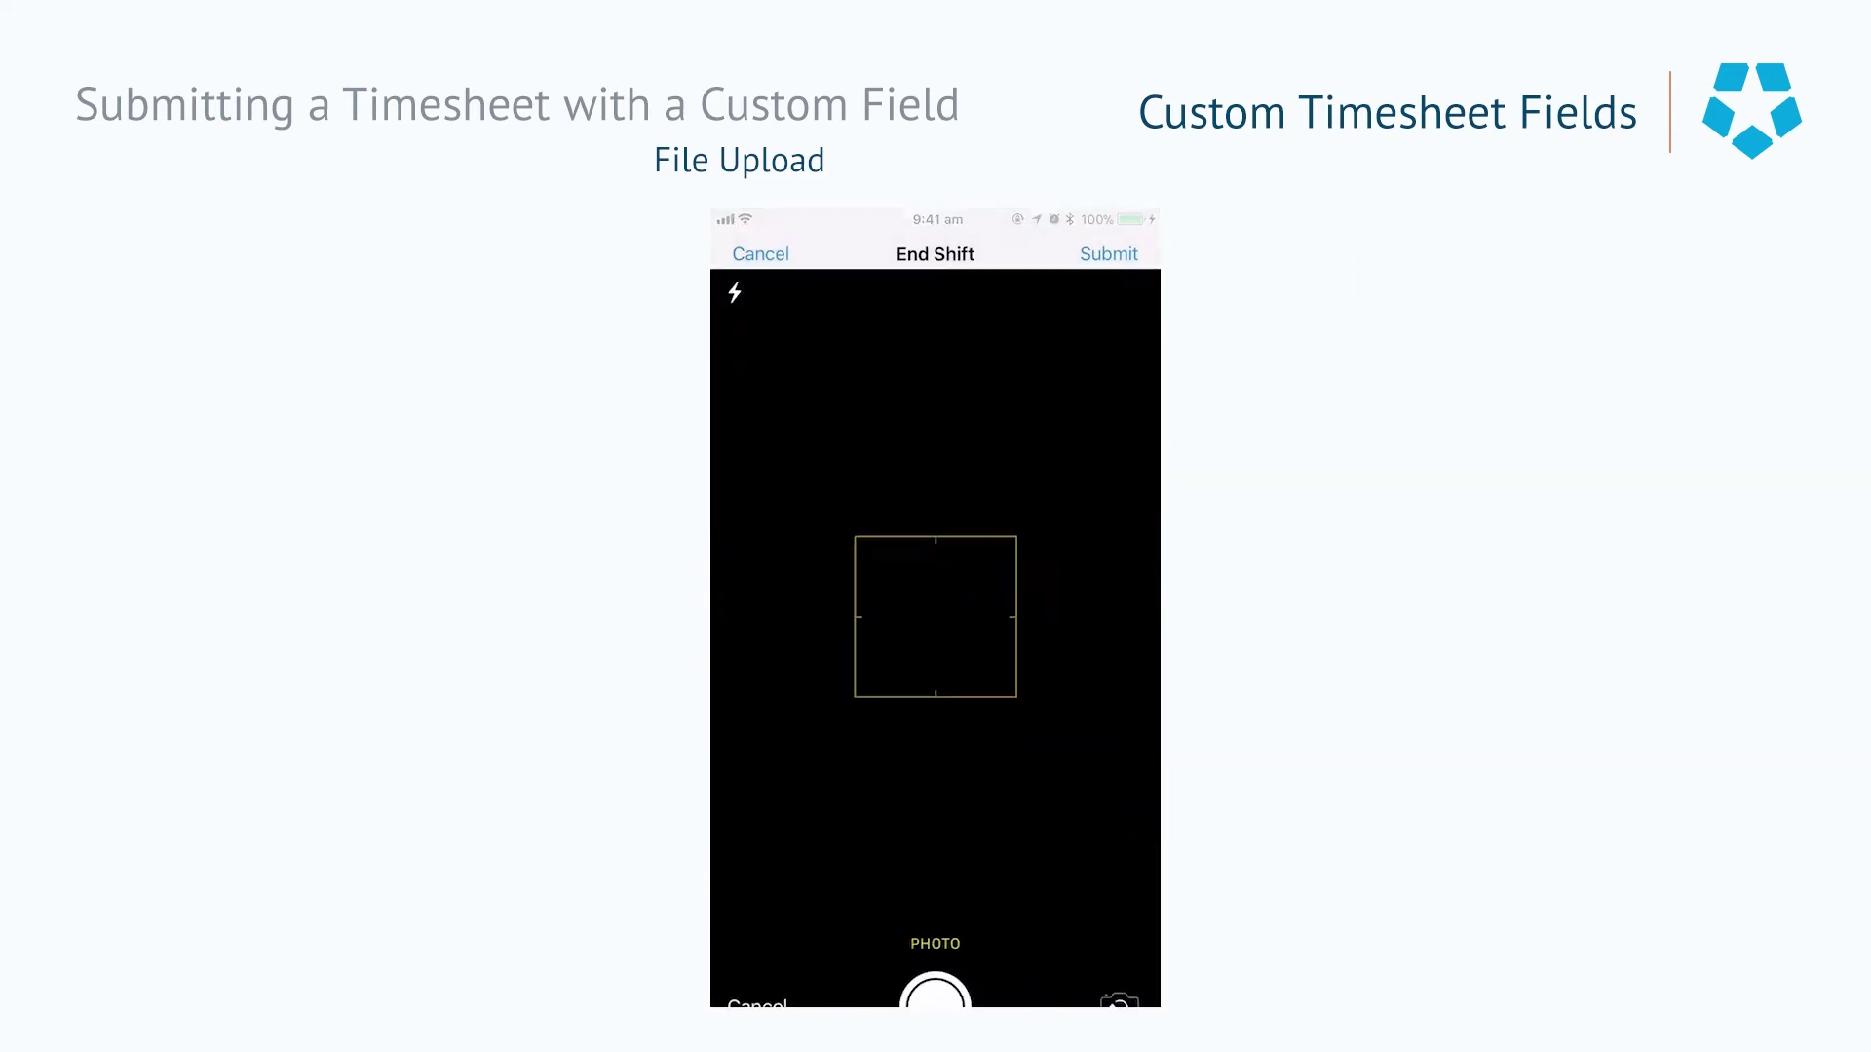
left_click(935, 946)
left_click(1100, 968)
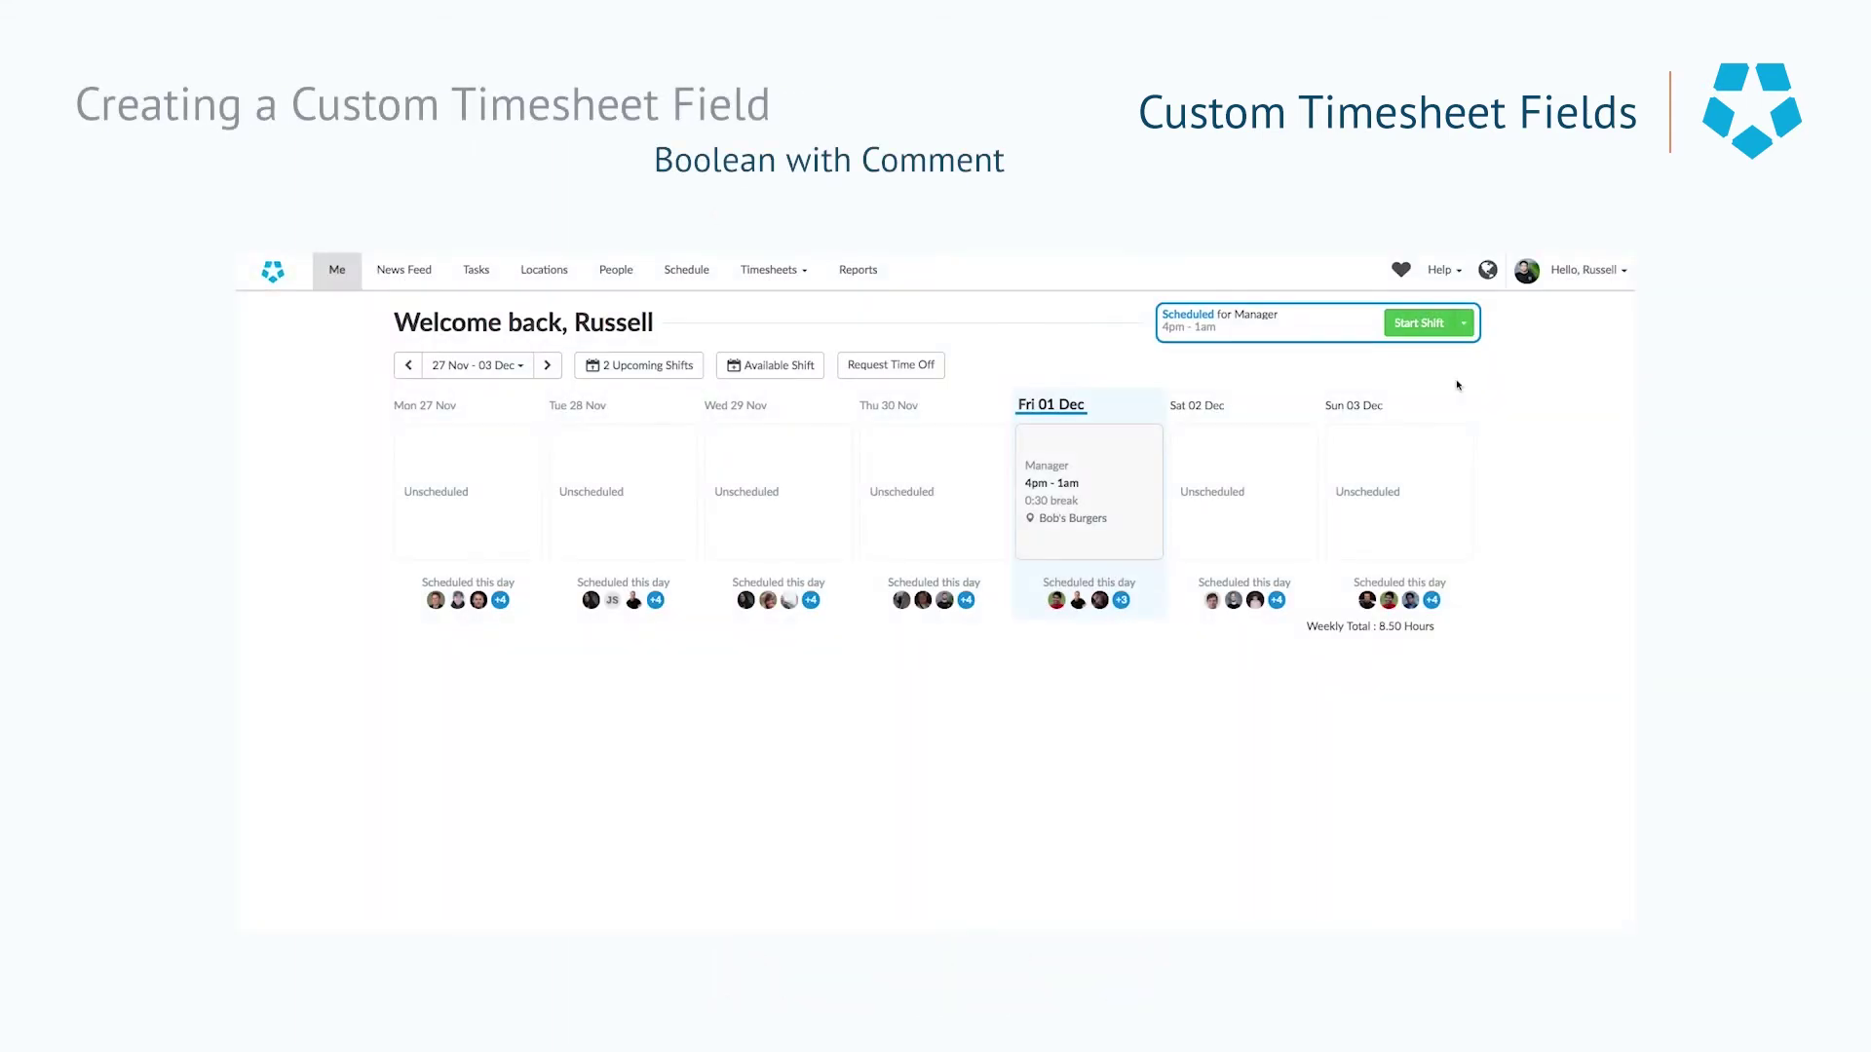
Step: Return to the web app's timesheet custom fields in the global settings and start another new custom field
left_click(1583, 270)
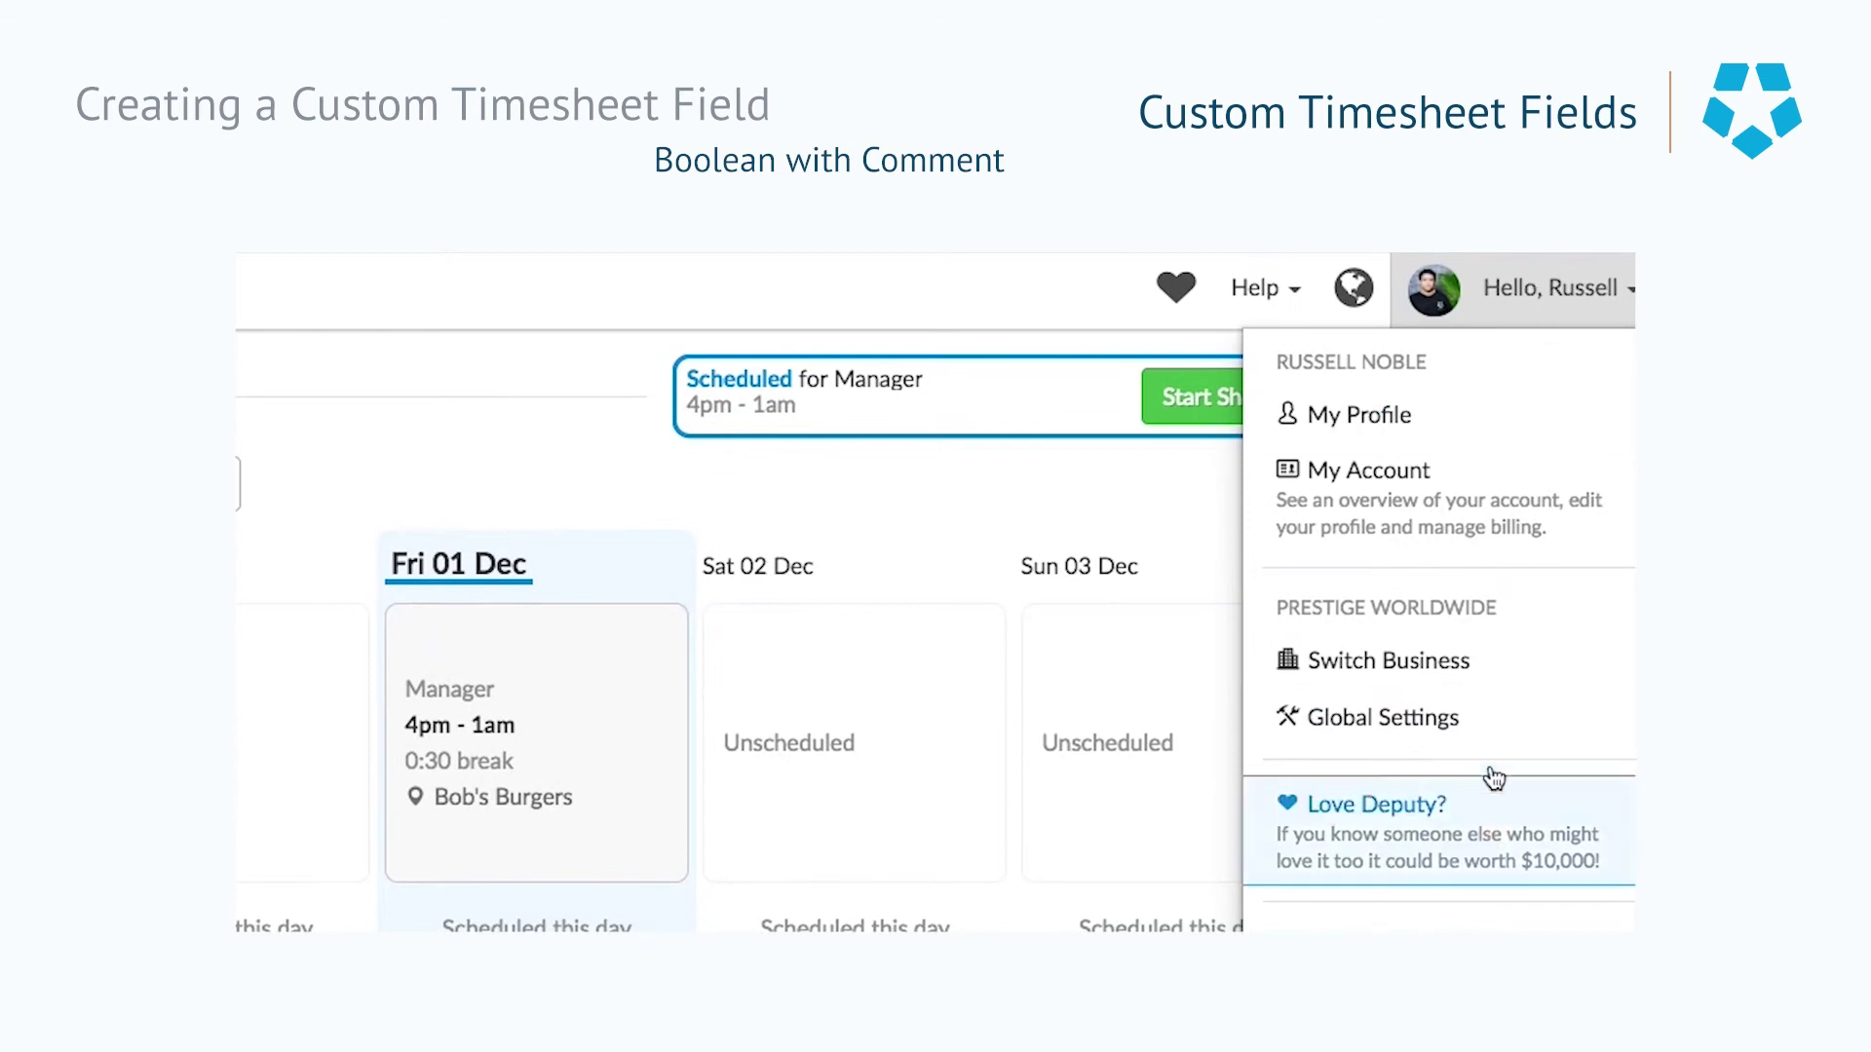
left_click(1620, 717)
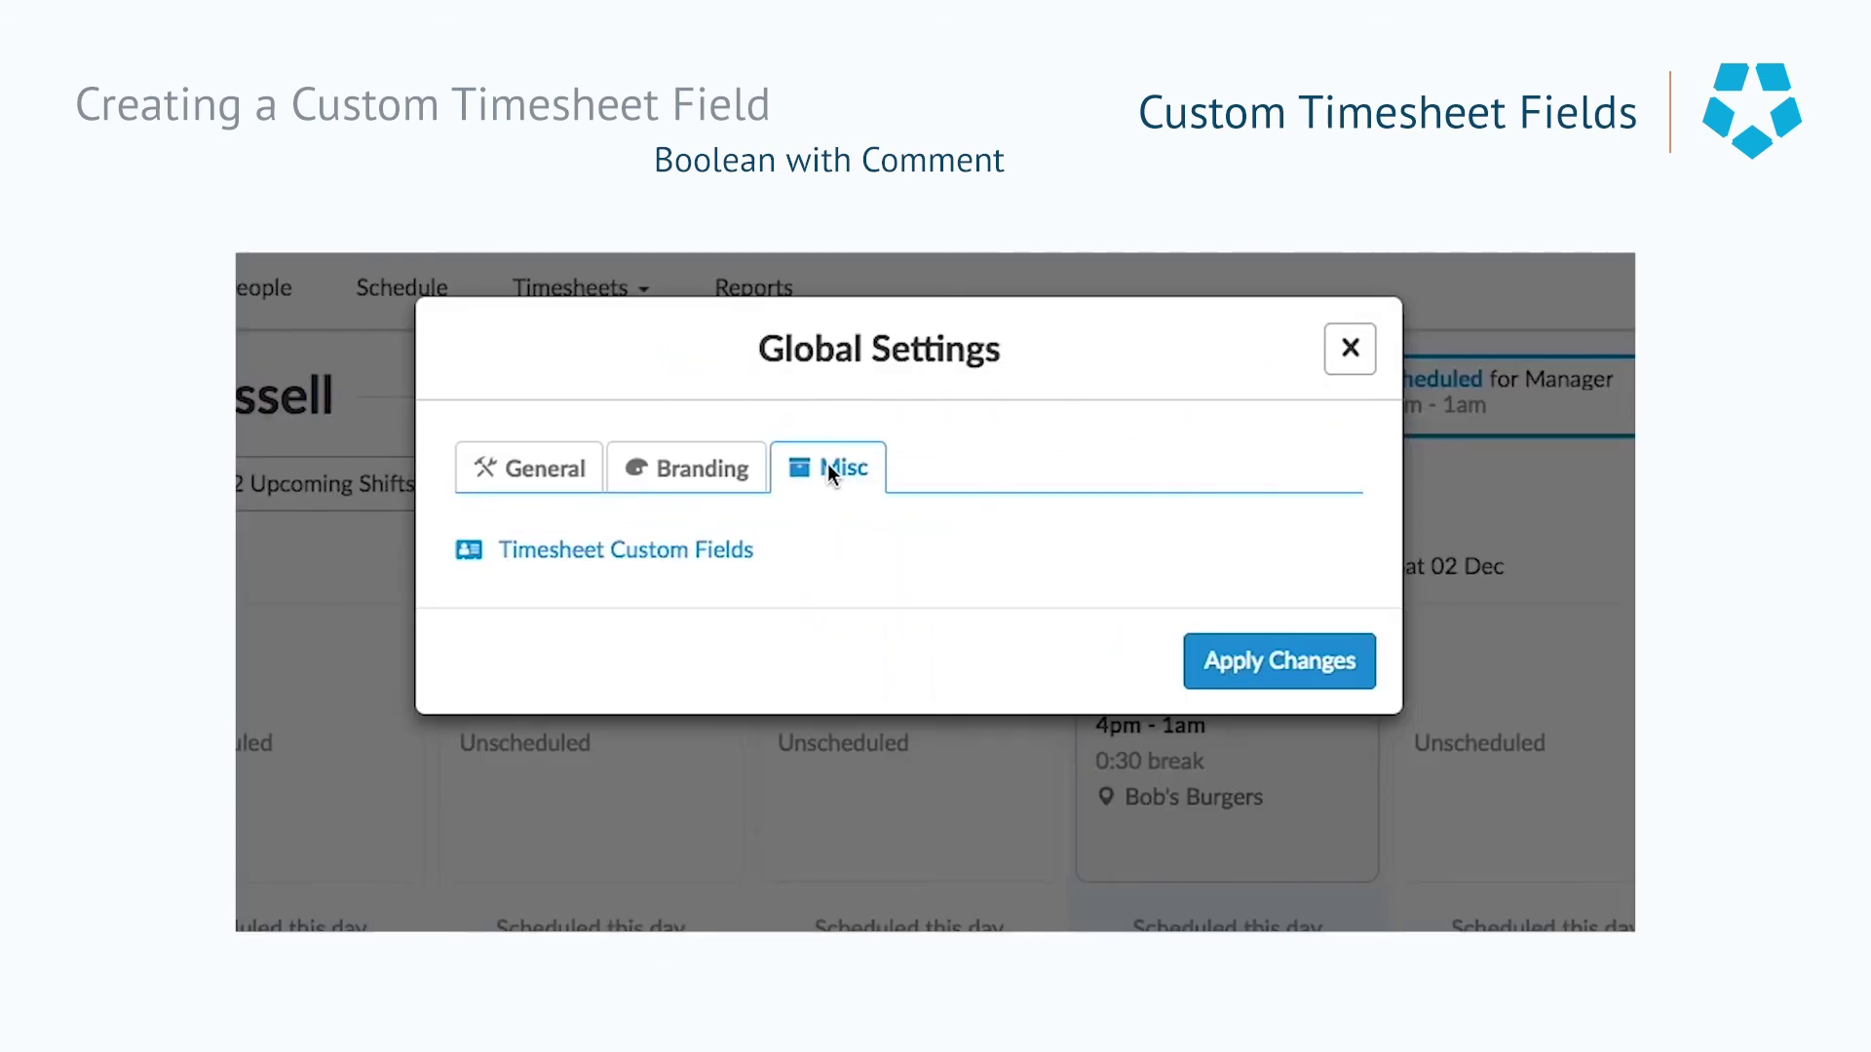
left_click(633, 549)
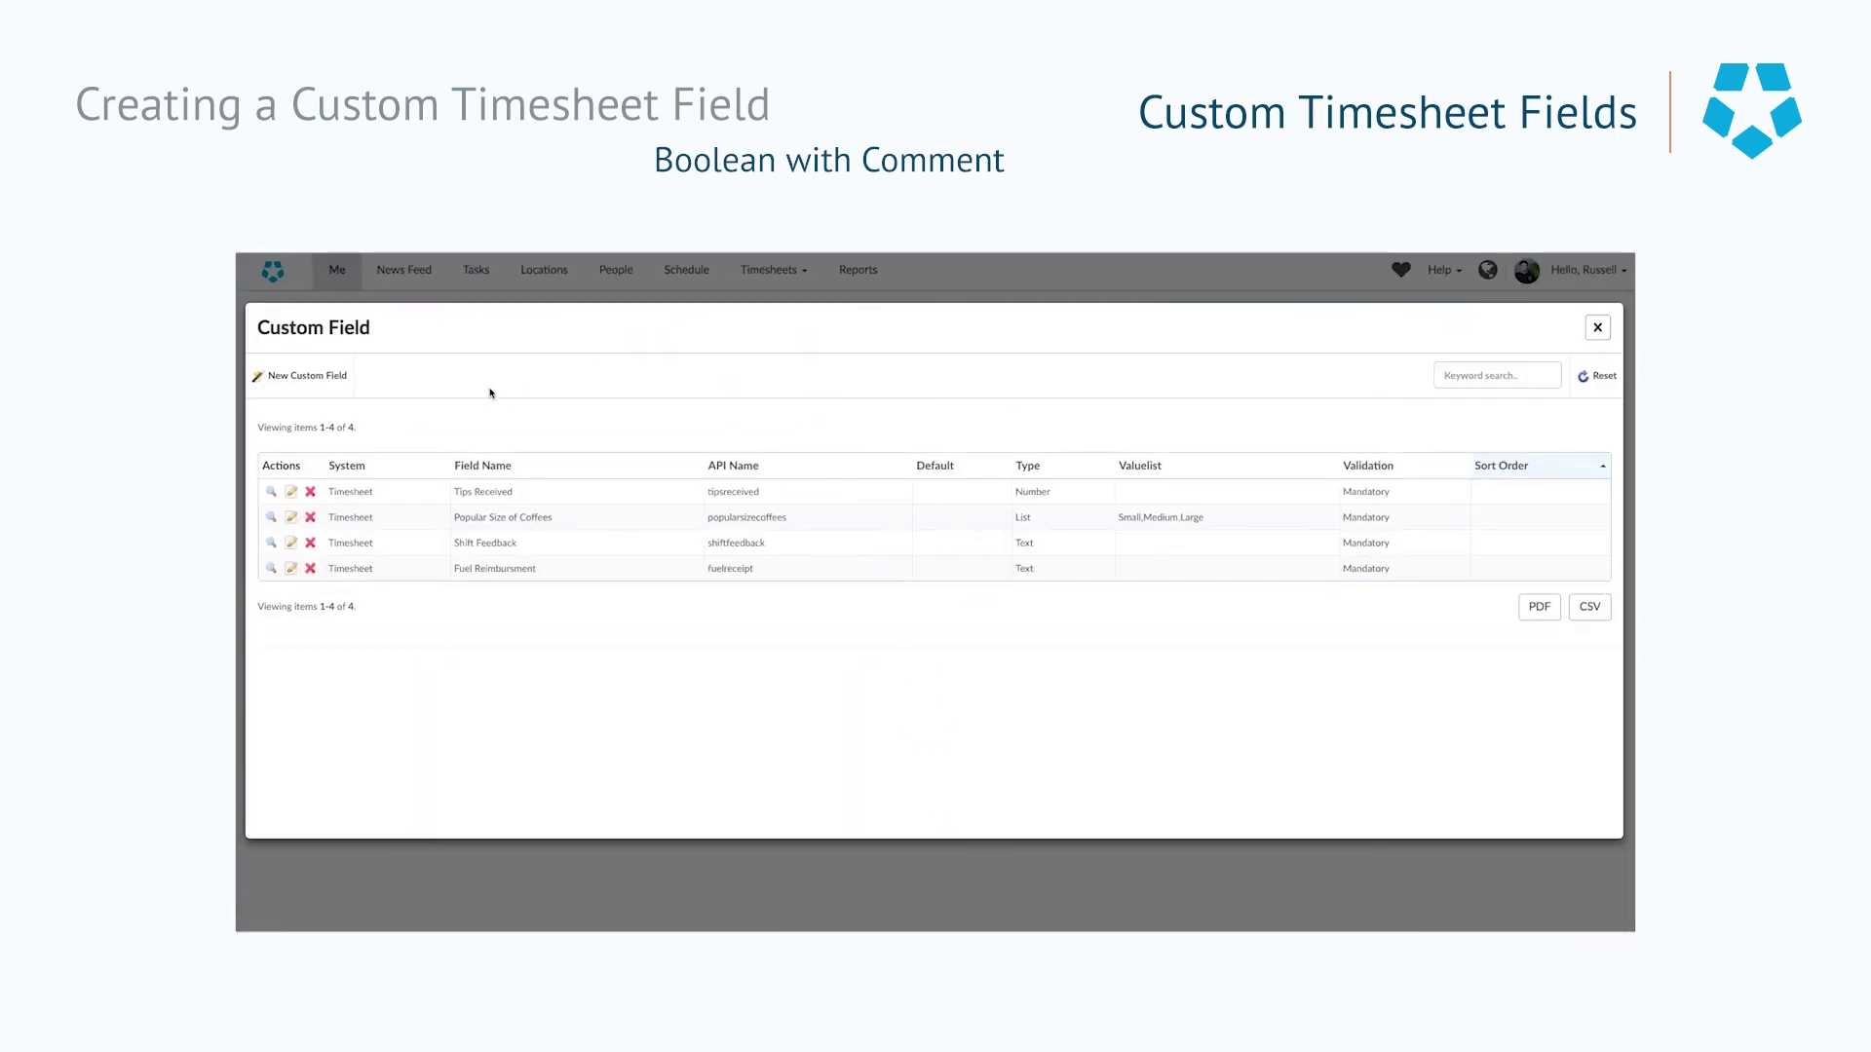
left_click(341, 380)
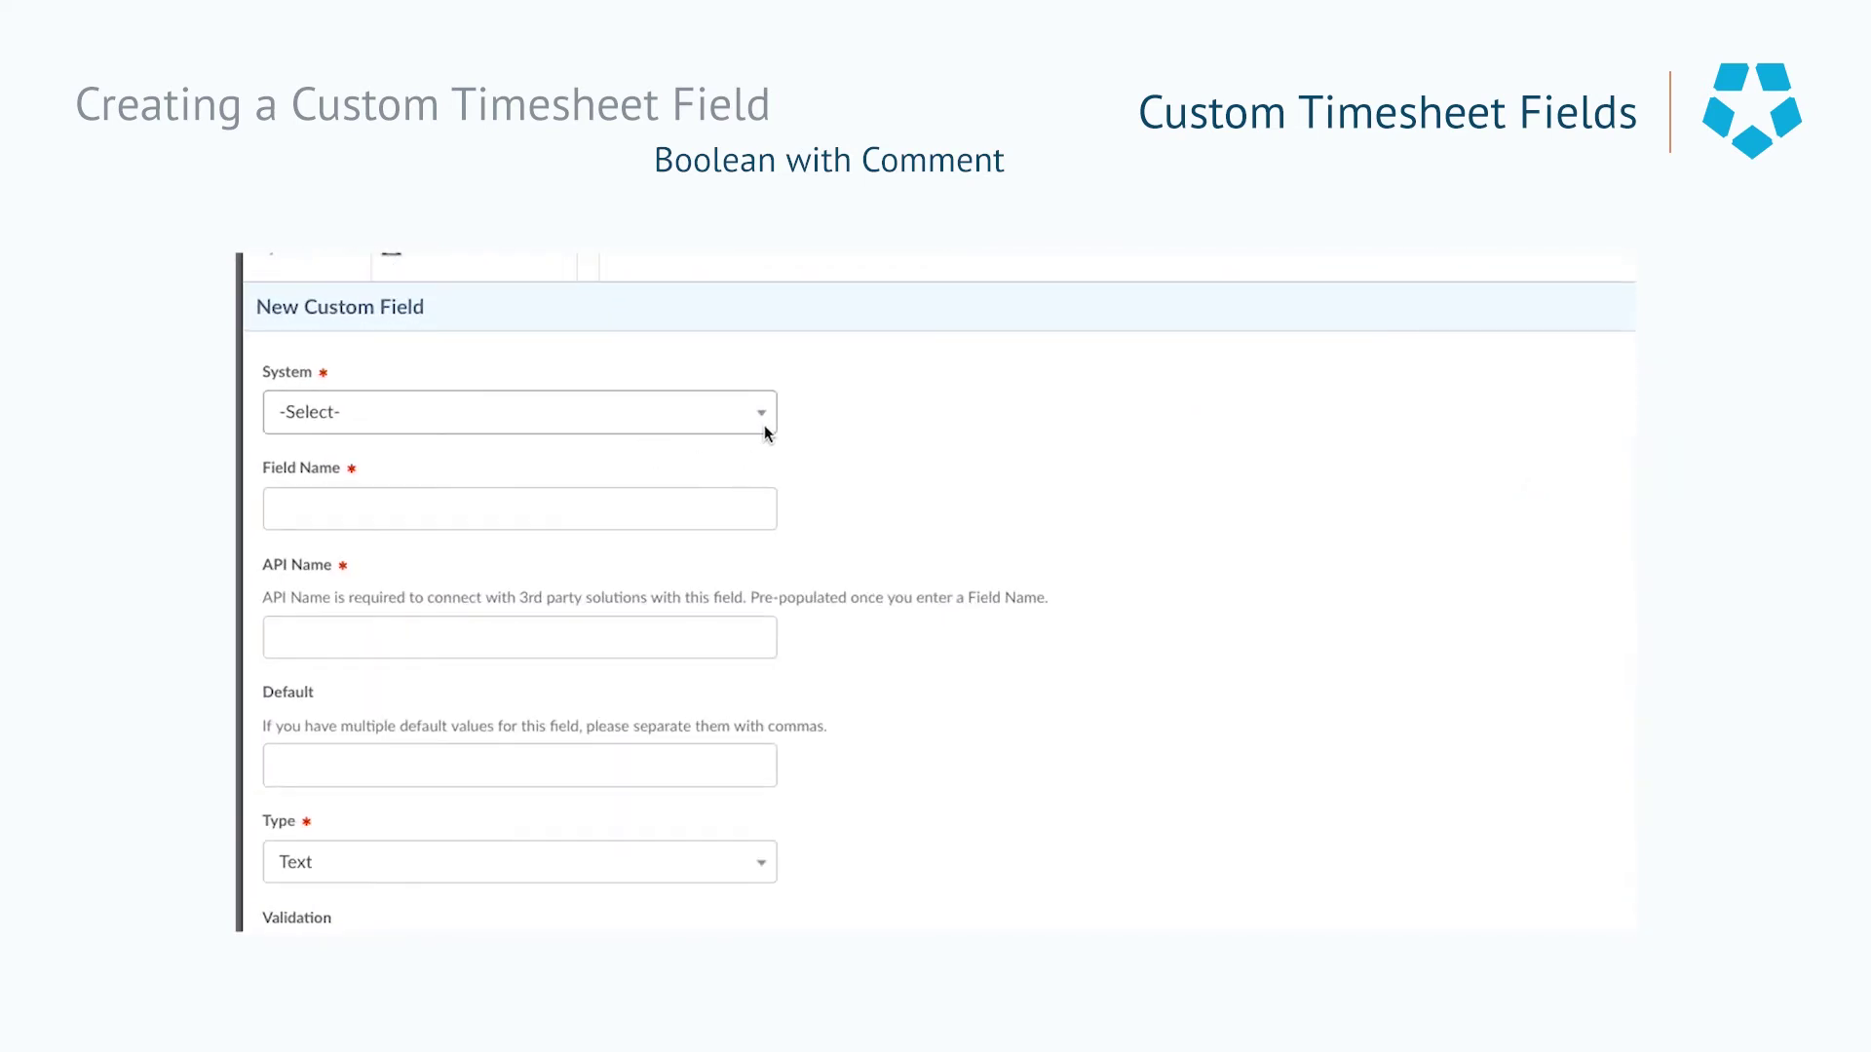
Step: Set the system to Timesheet and enter "Injury-free Shift" as the field name, keeping "injuryfreeshift" as the API name
left_click(764, 425)
left_click(764, 437)
scroll(939, 593, "down", 2)
scroll(938, 593, "up", 1)
left_click(404, 369)
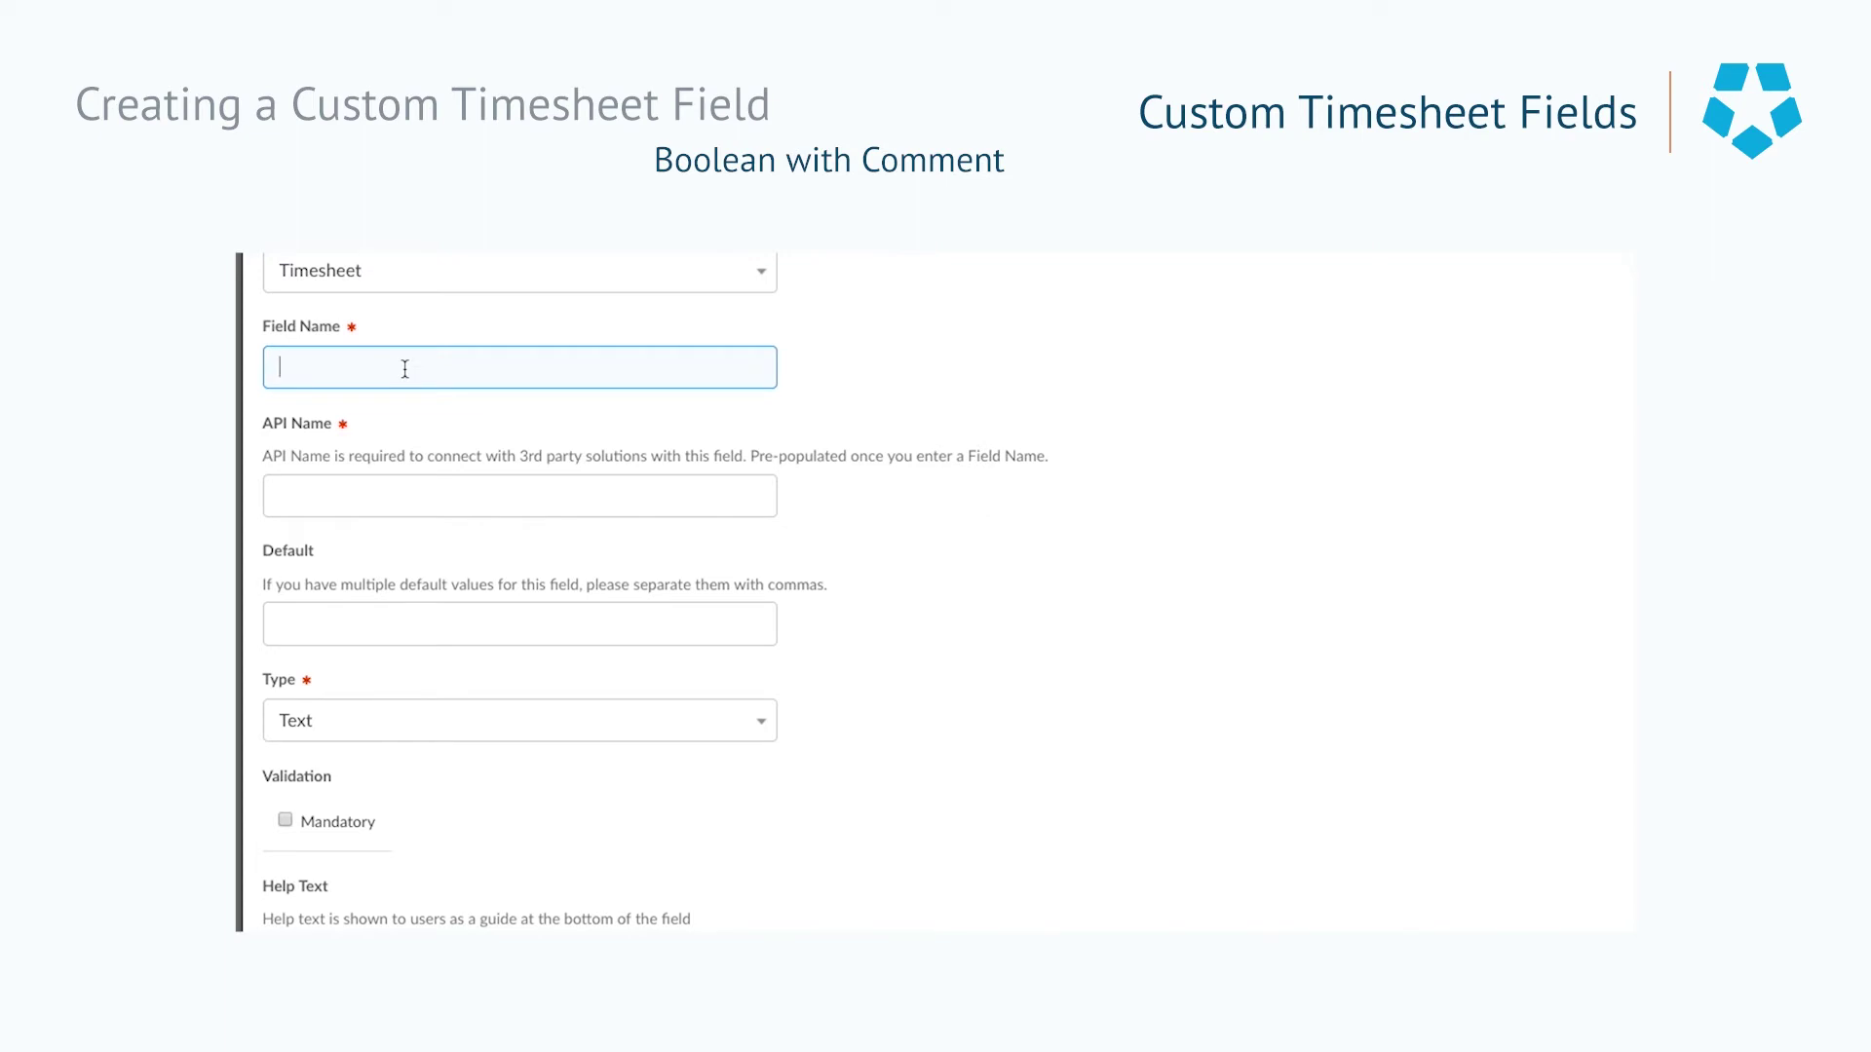
type("Injury-free Shift")
left_click(505, 492)
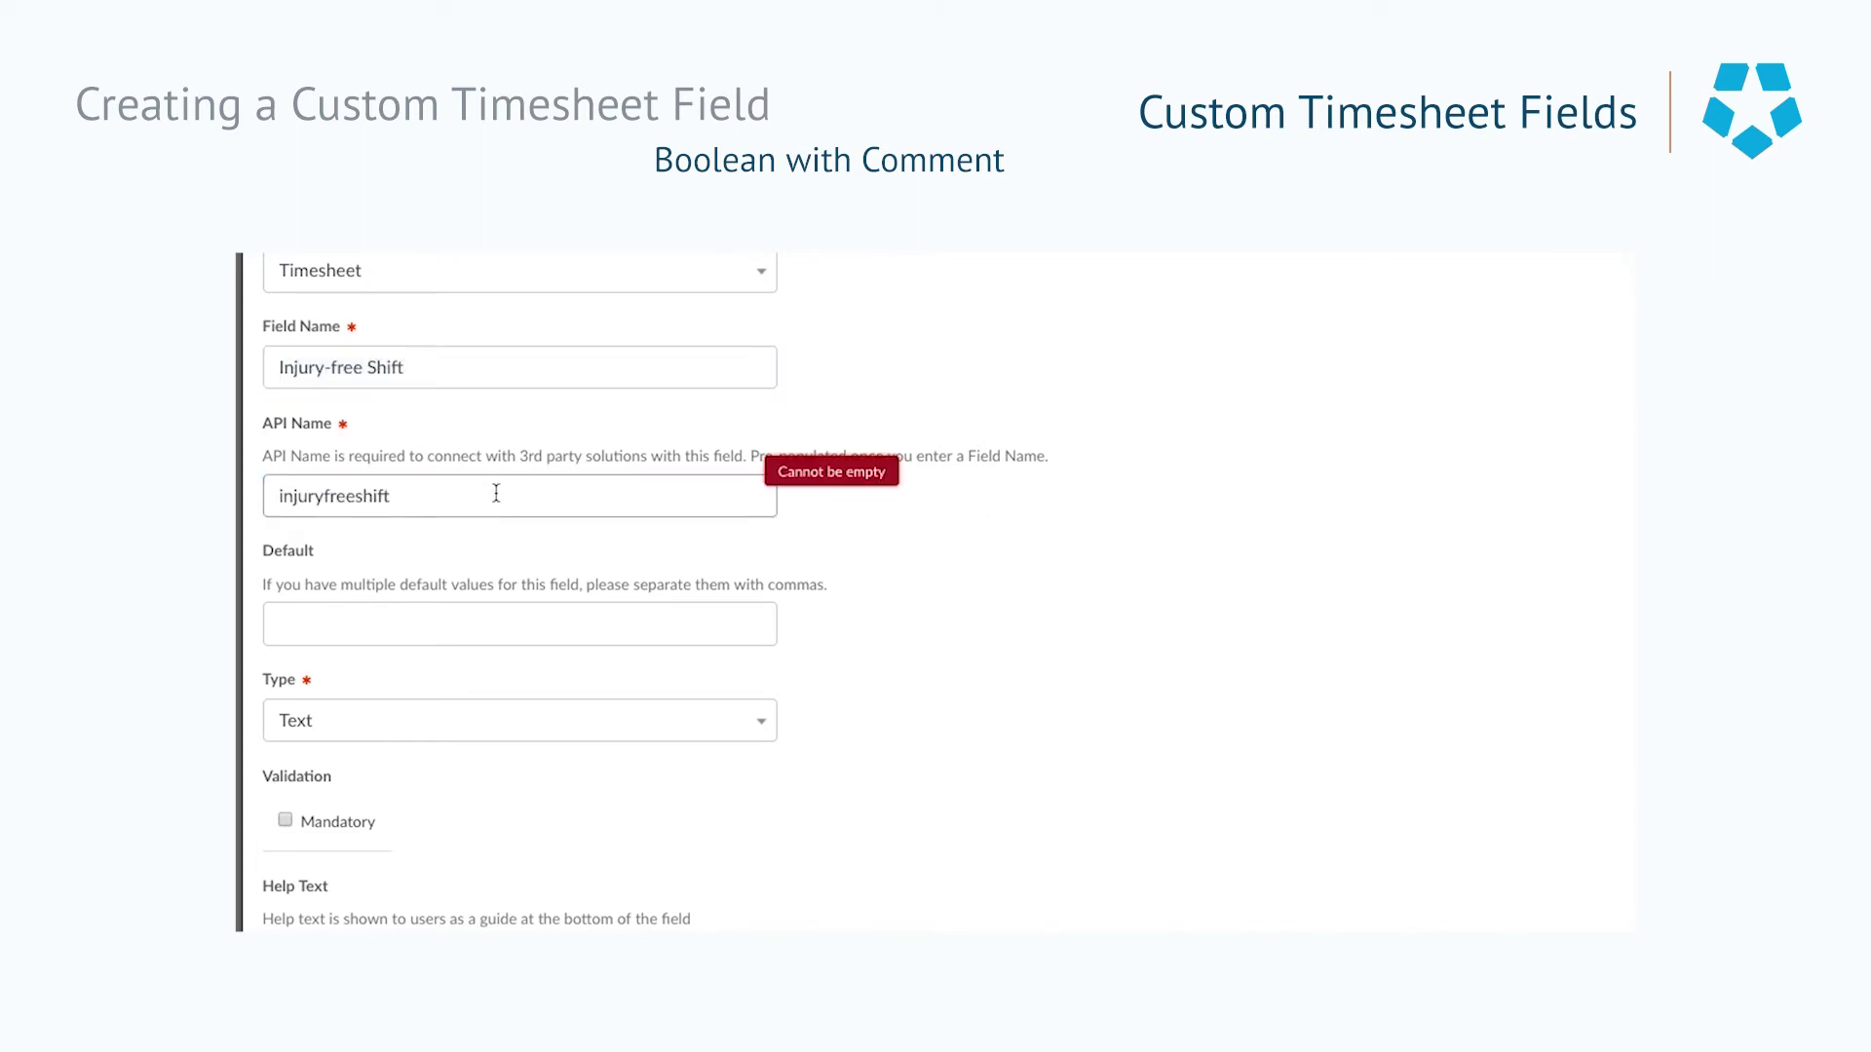
left_click(534, 498)
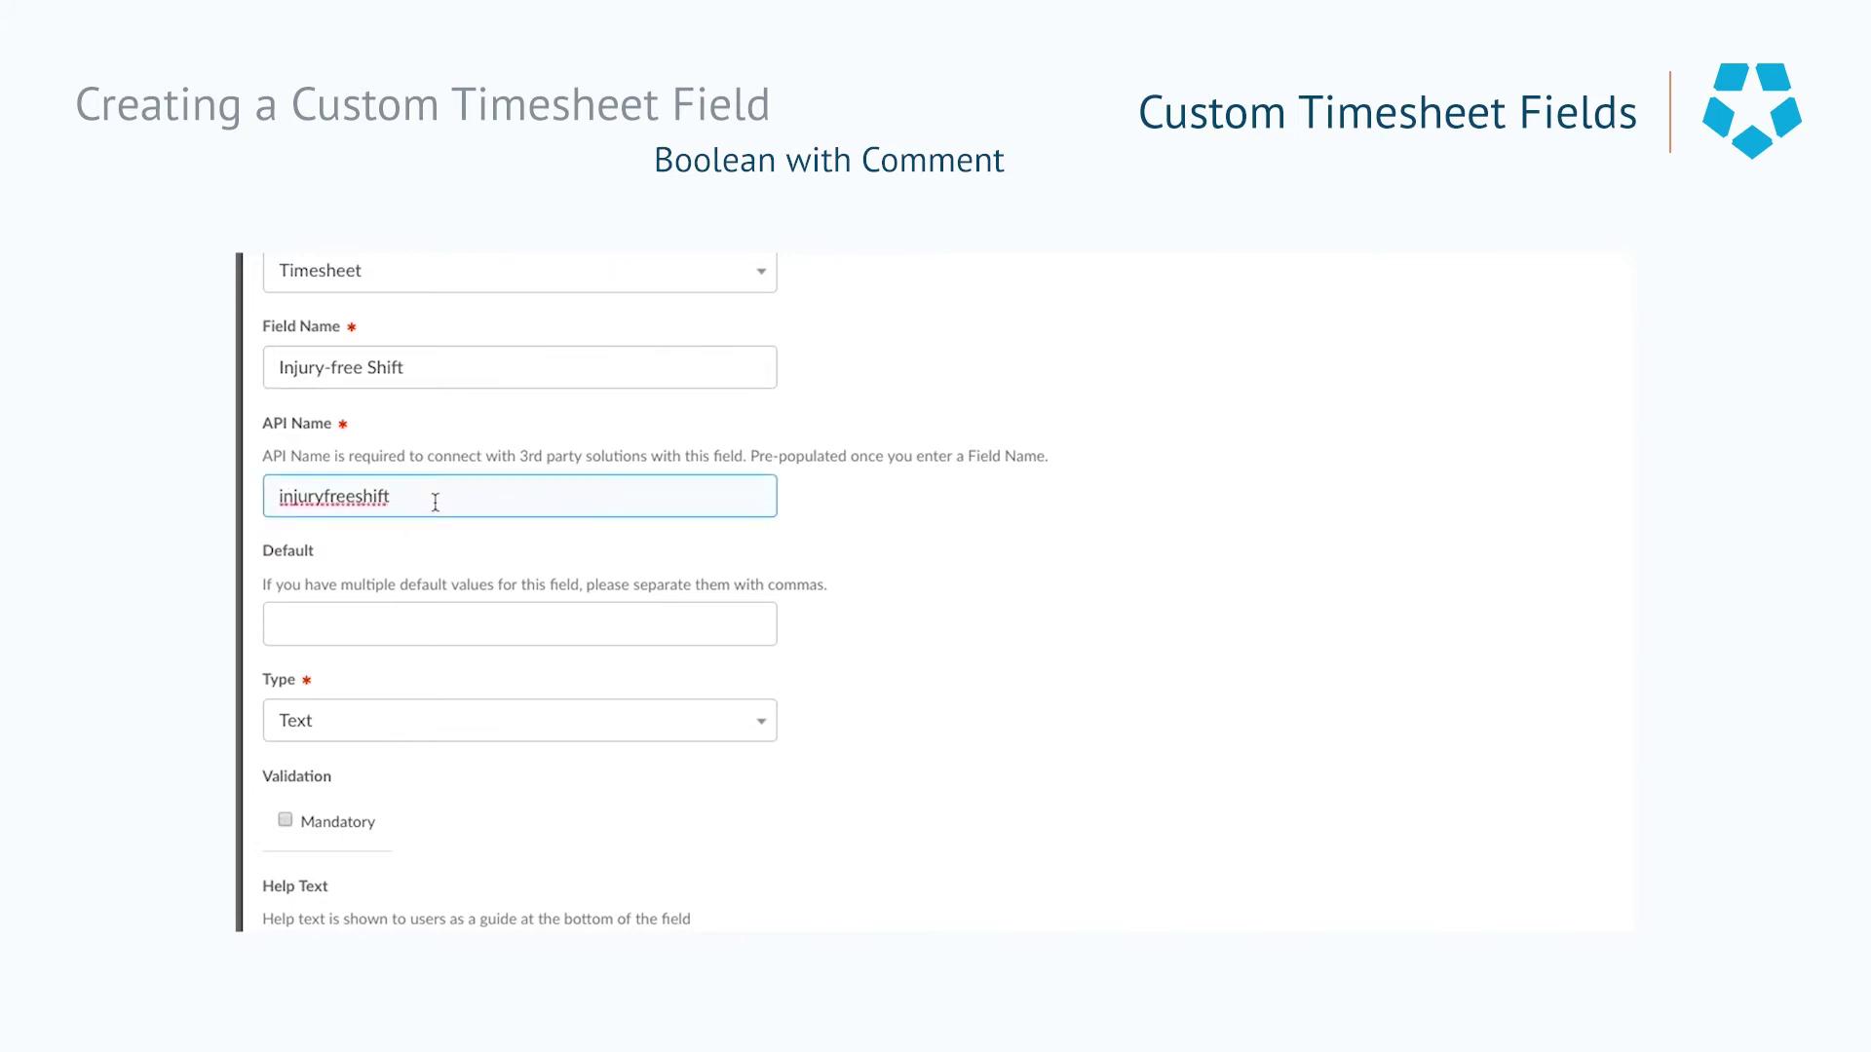
left_click(1183, 755)
Step: Set the type of the injury-free shift field to "Boolean/Checkbox No with Comment required"
scroll(1143, 792, "down", 2)
left_click(756, 530)
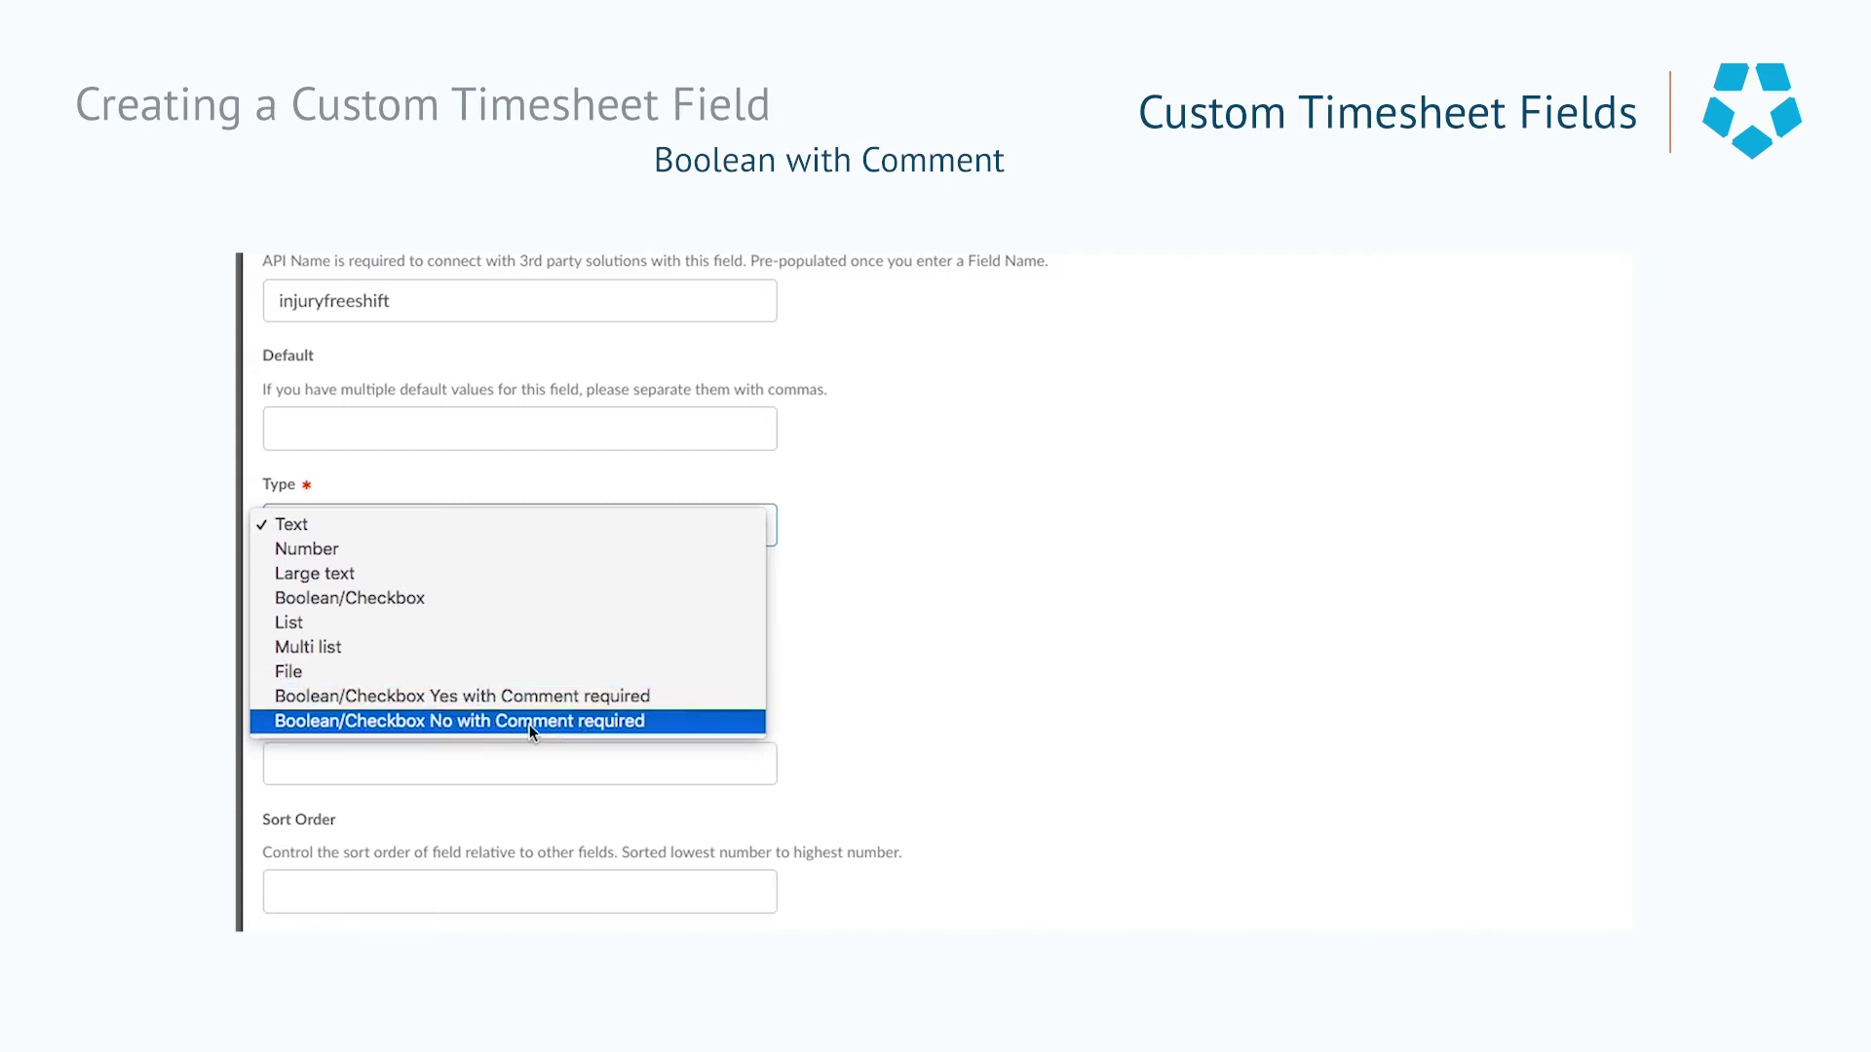
left_click(436, 723)
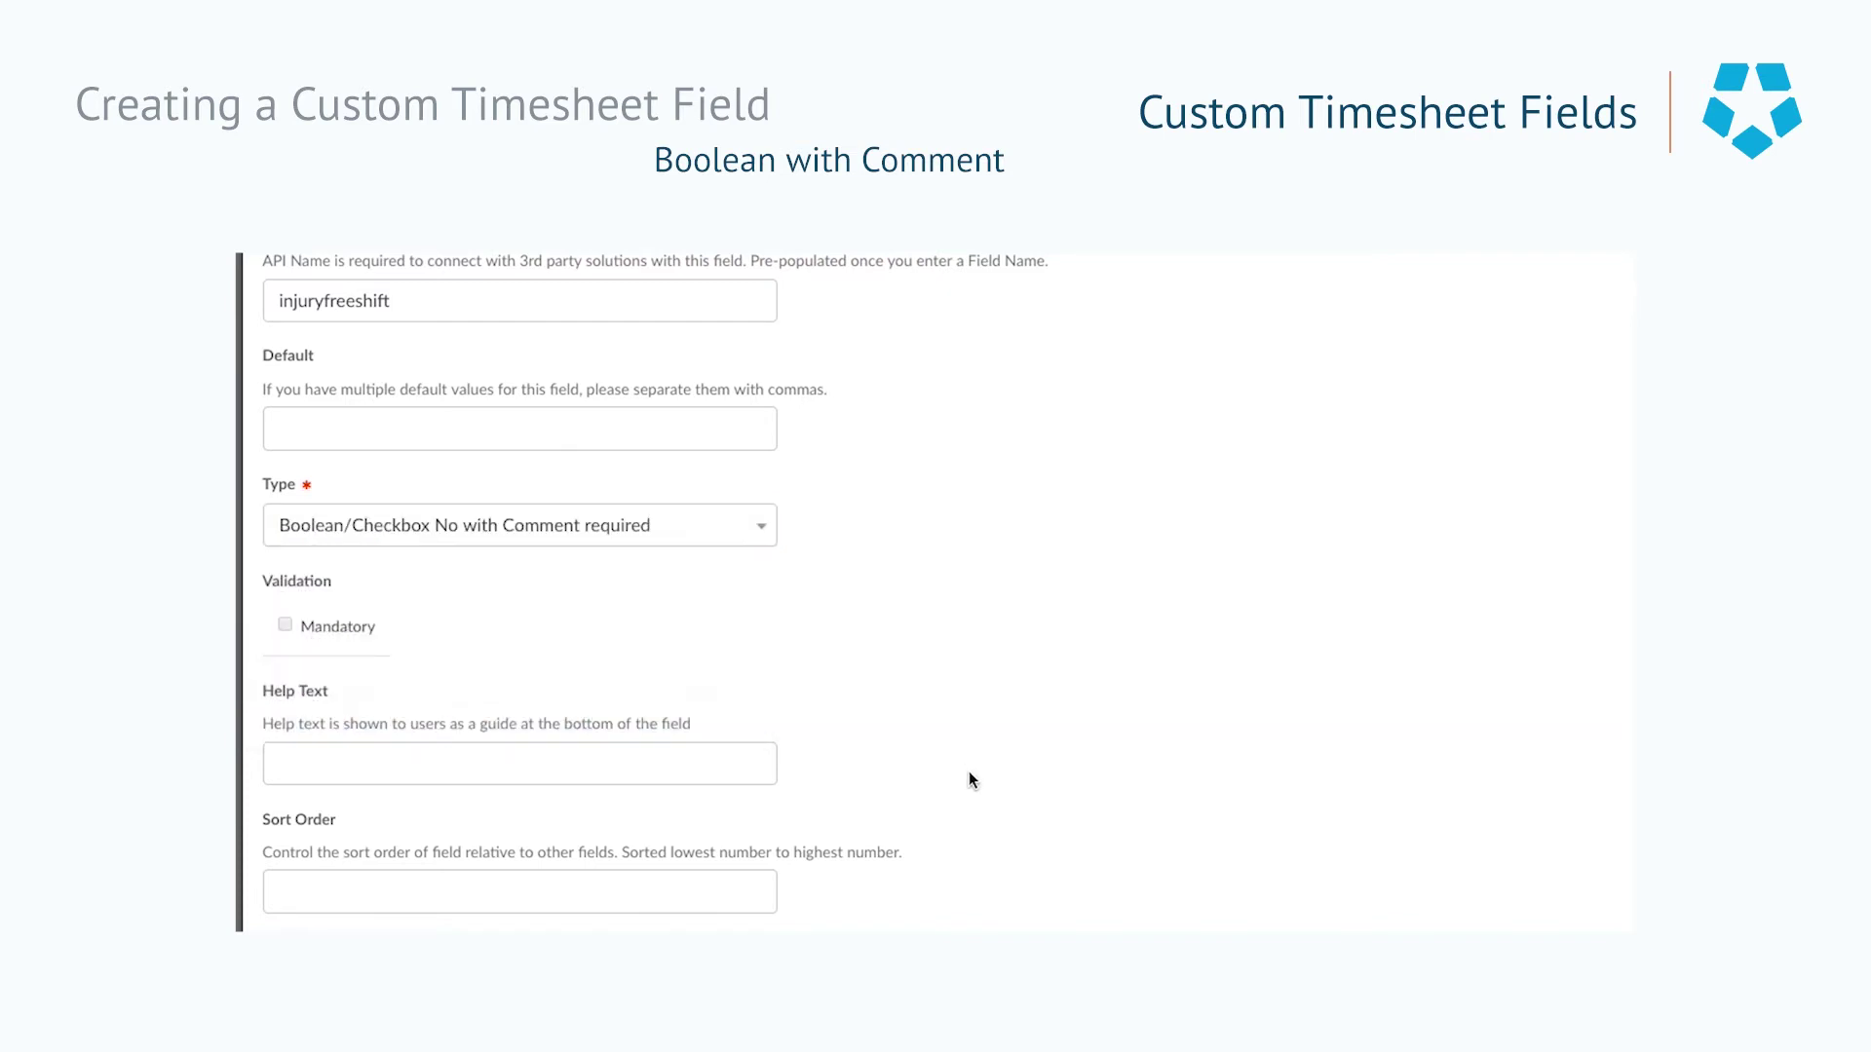
Step: Enter "Did you have an injury-free shift?" as the help text of the new custom field
scroll(751, 650, "up", 1)
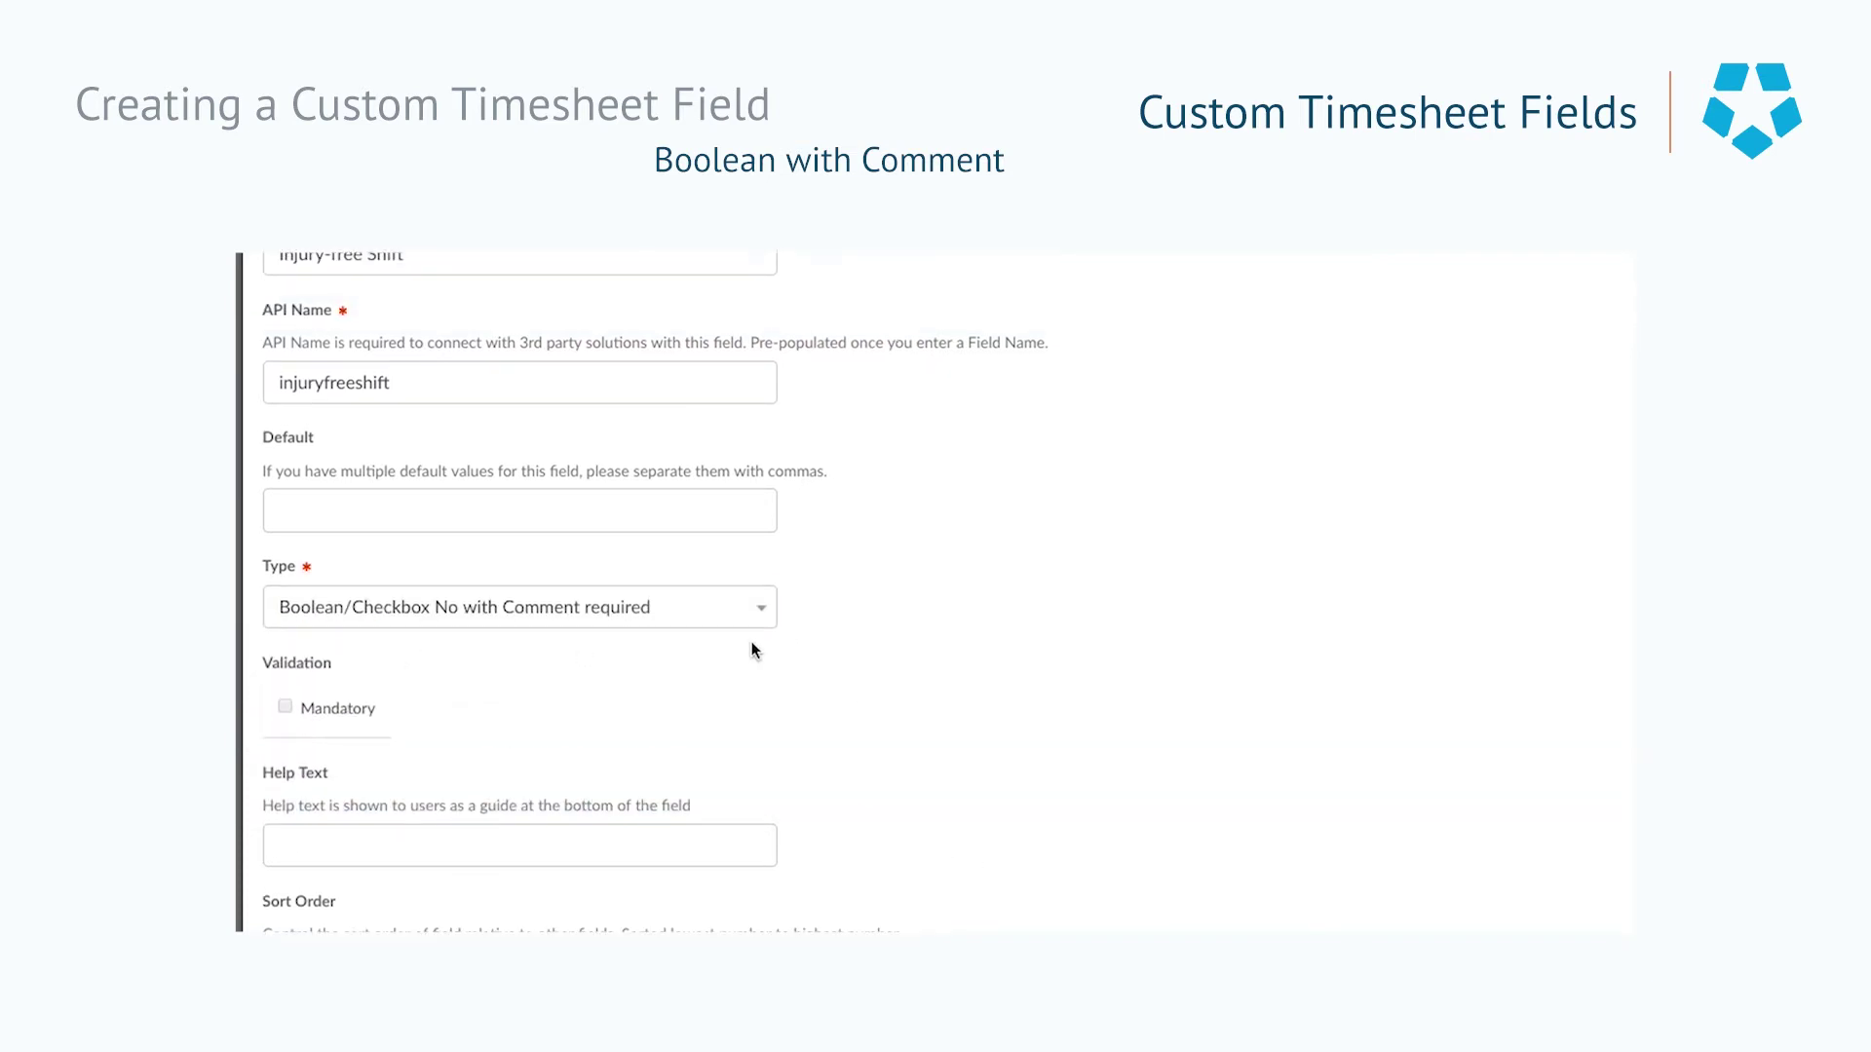
scroll(851, 754, "down", 4)
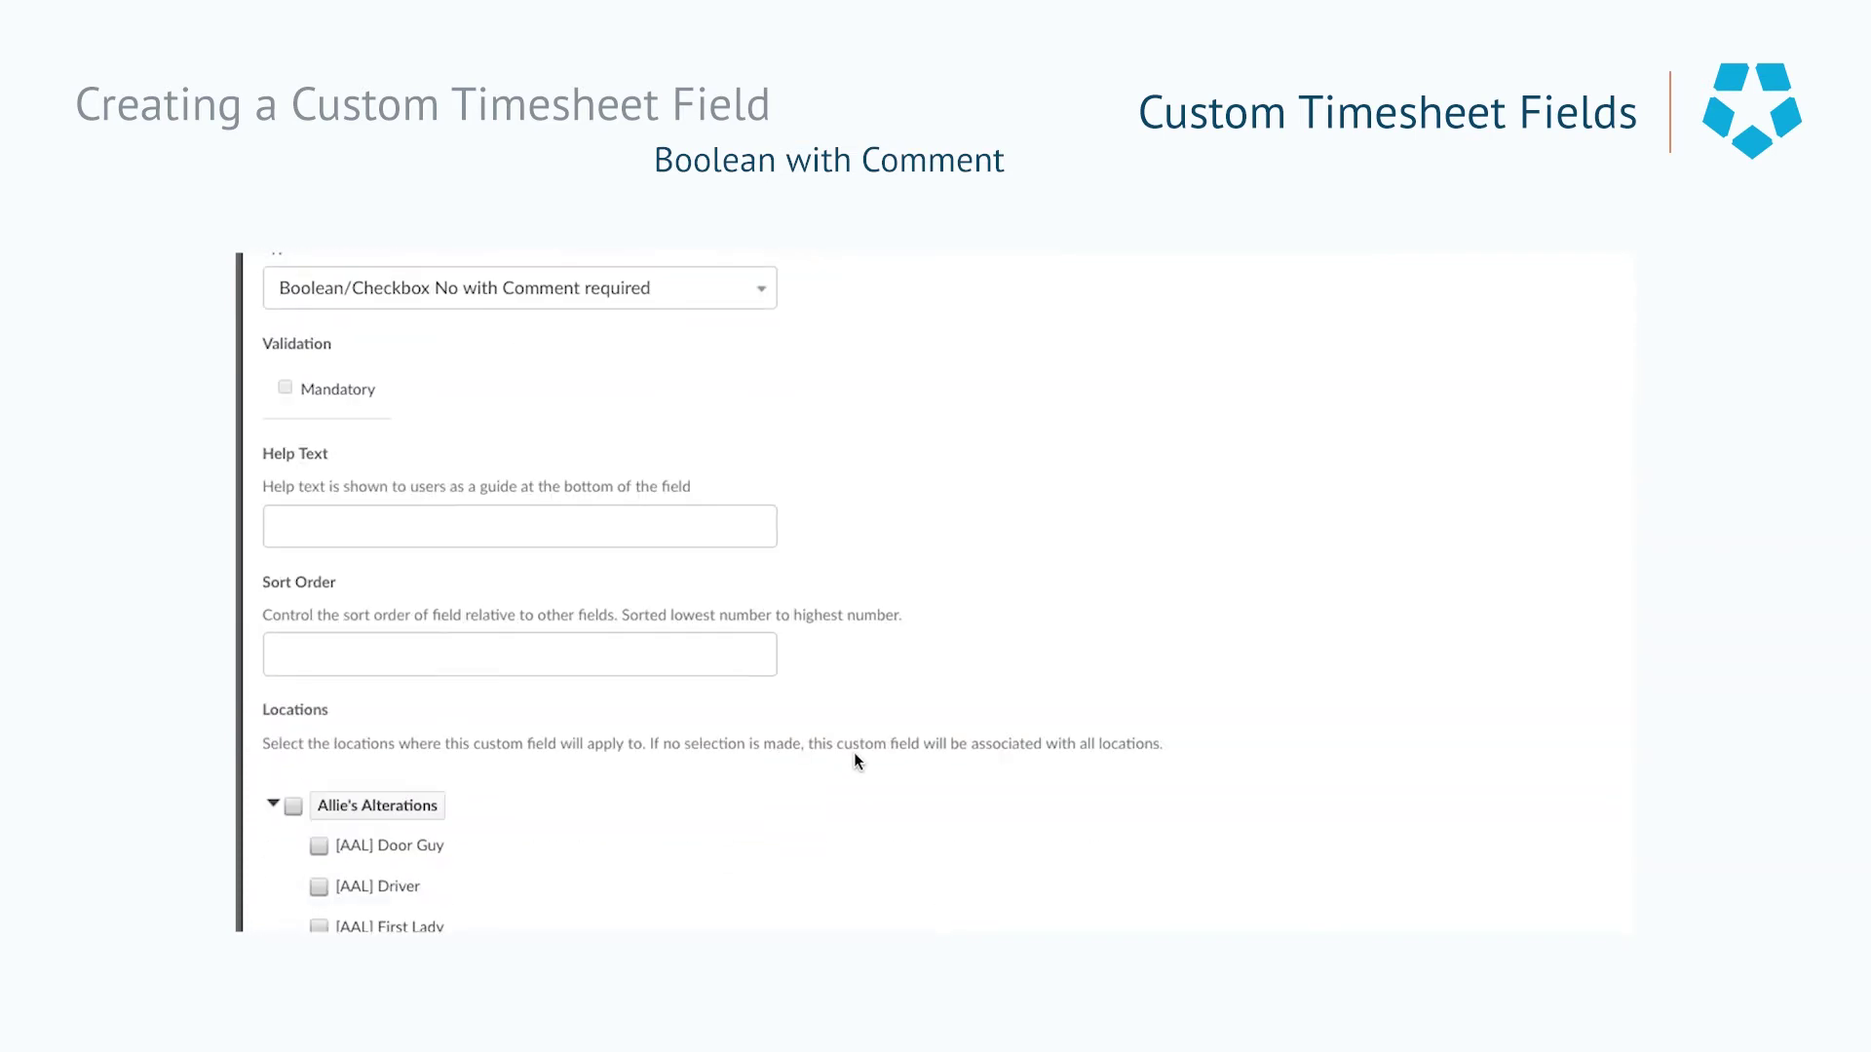
left_click(686, 532)
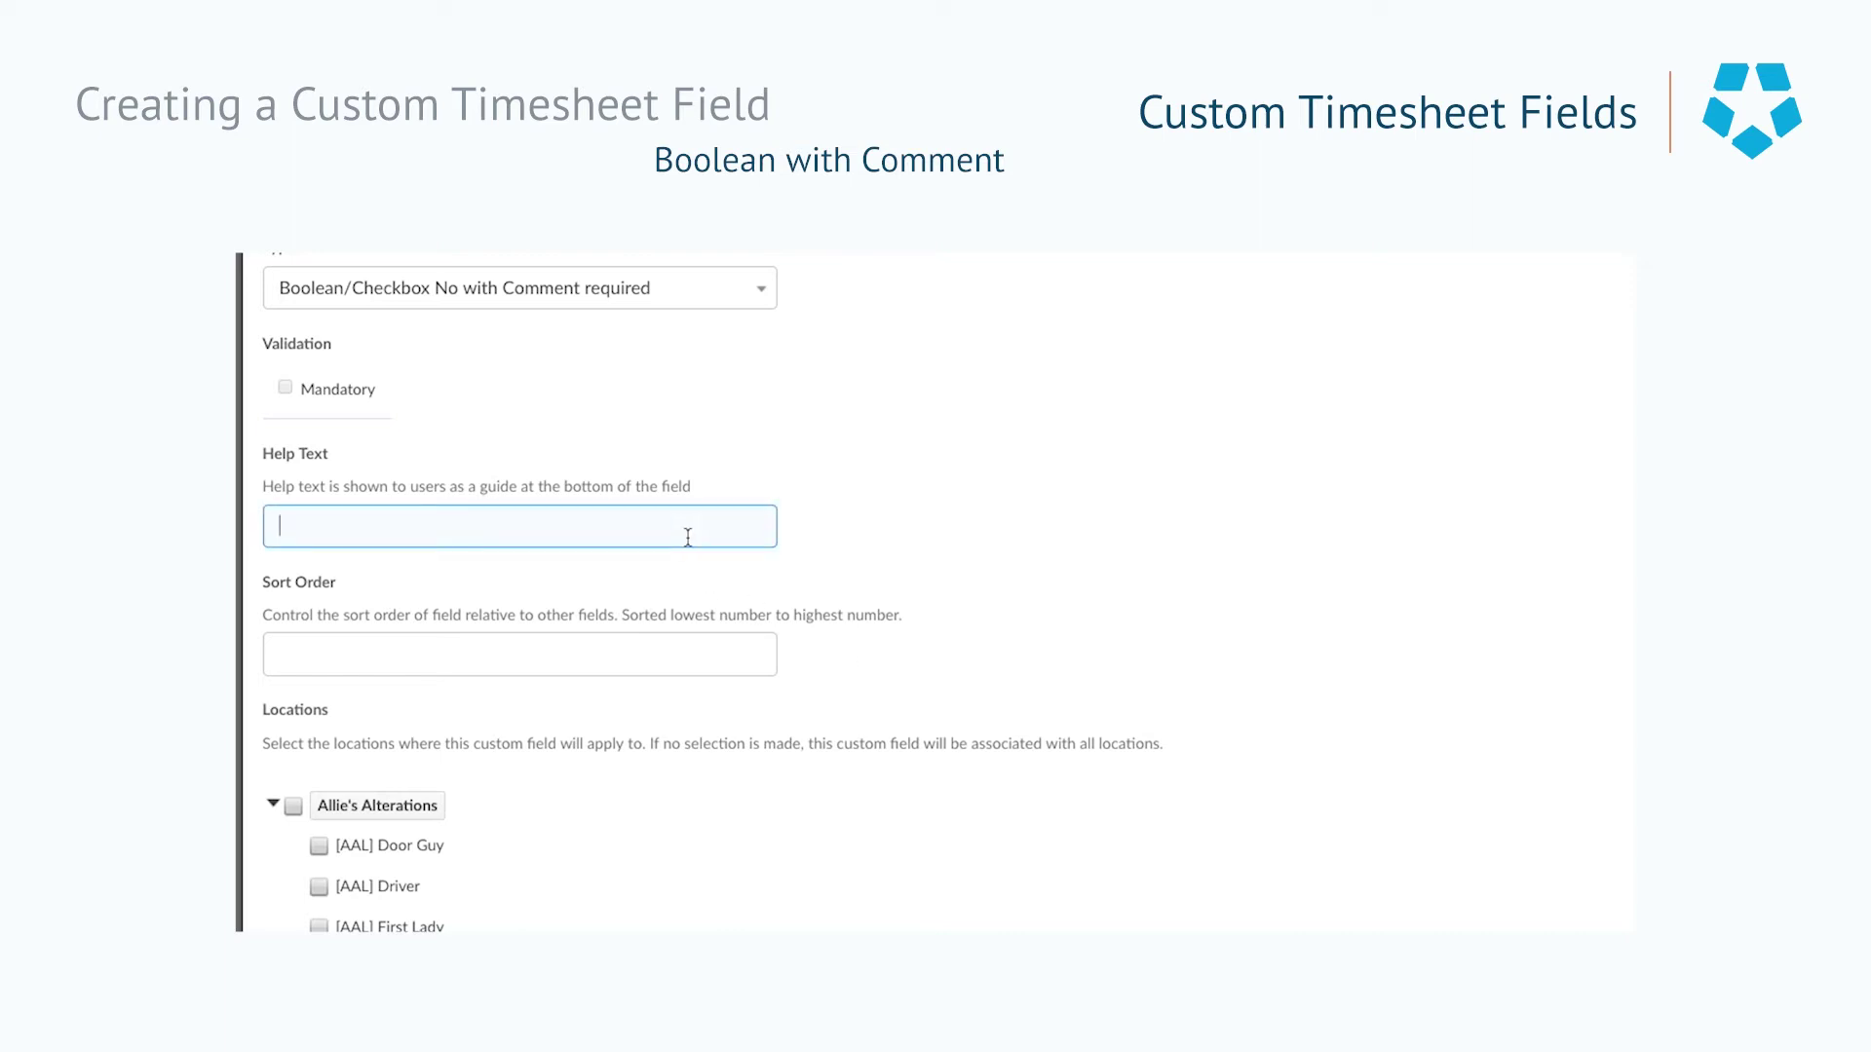
type("Did you have an injury-free shift?")
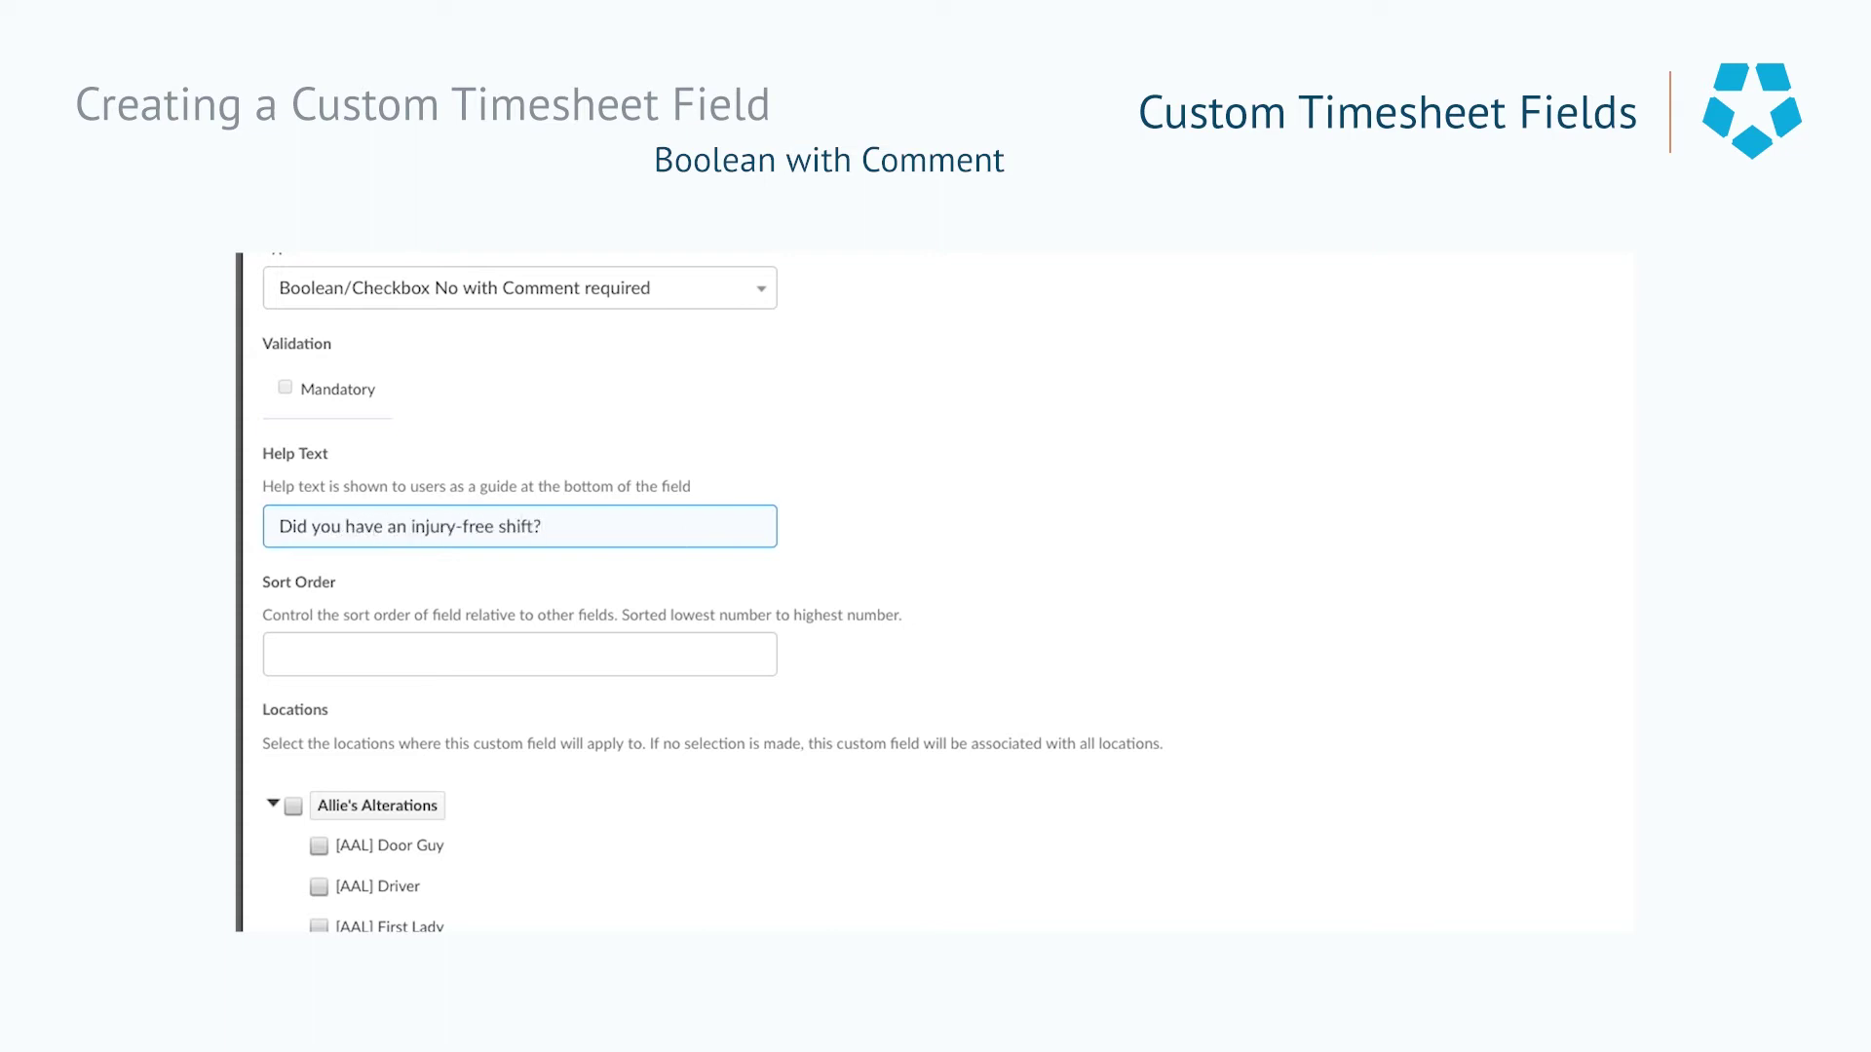
Step: Apply the injury-free shift field to the Door Guy, Gardener and Seccie areas of Allie's Alterations
scroll(1566, 610, "down", 5)
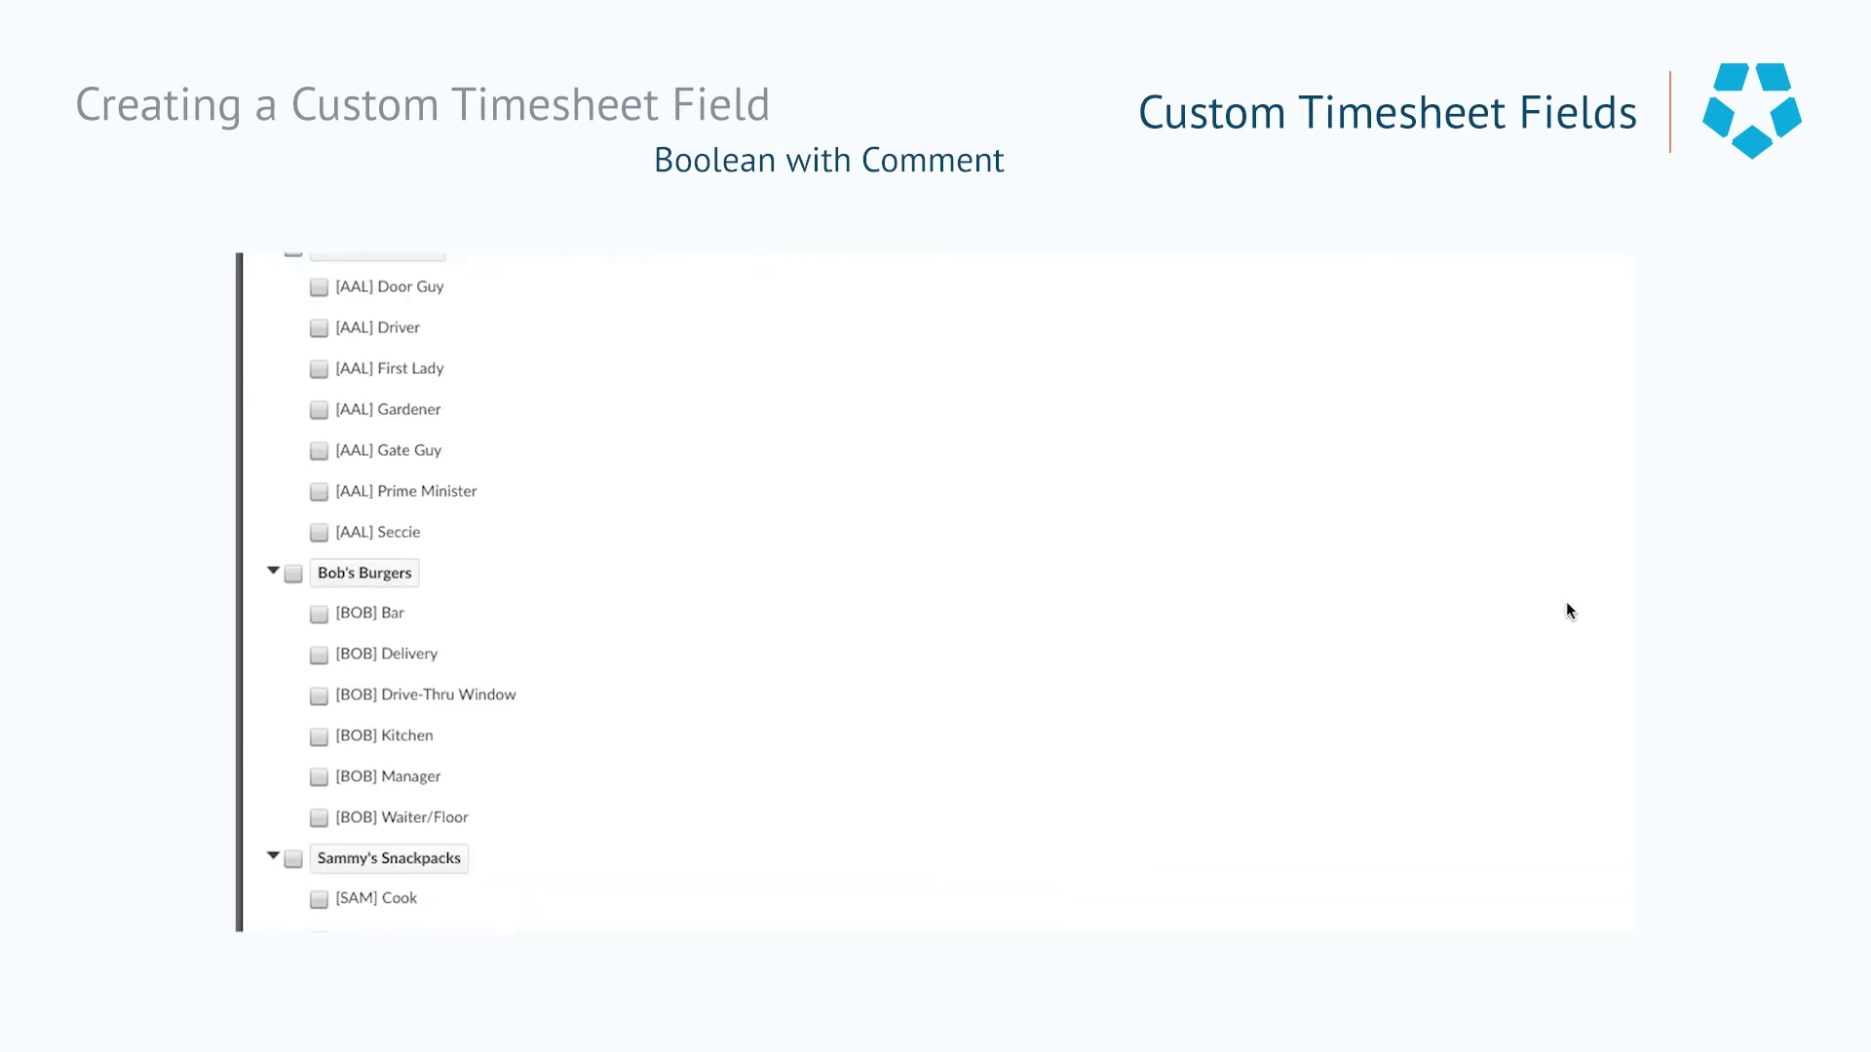
scroll(1566, 610, "up", 1)
left_click(318, 448)
left_click(319, 325)
left_click(318, 571)
scroll(497, 540, "down", 1)
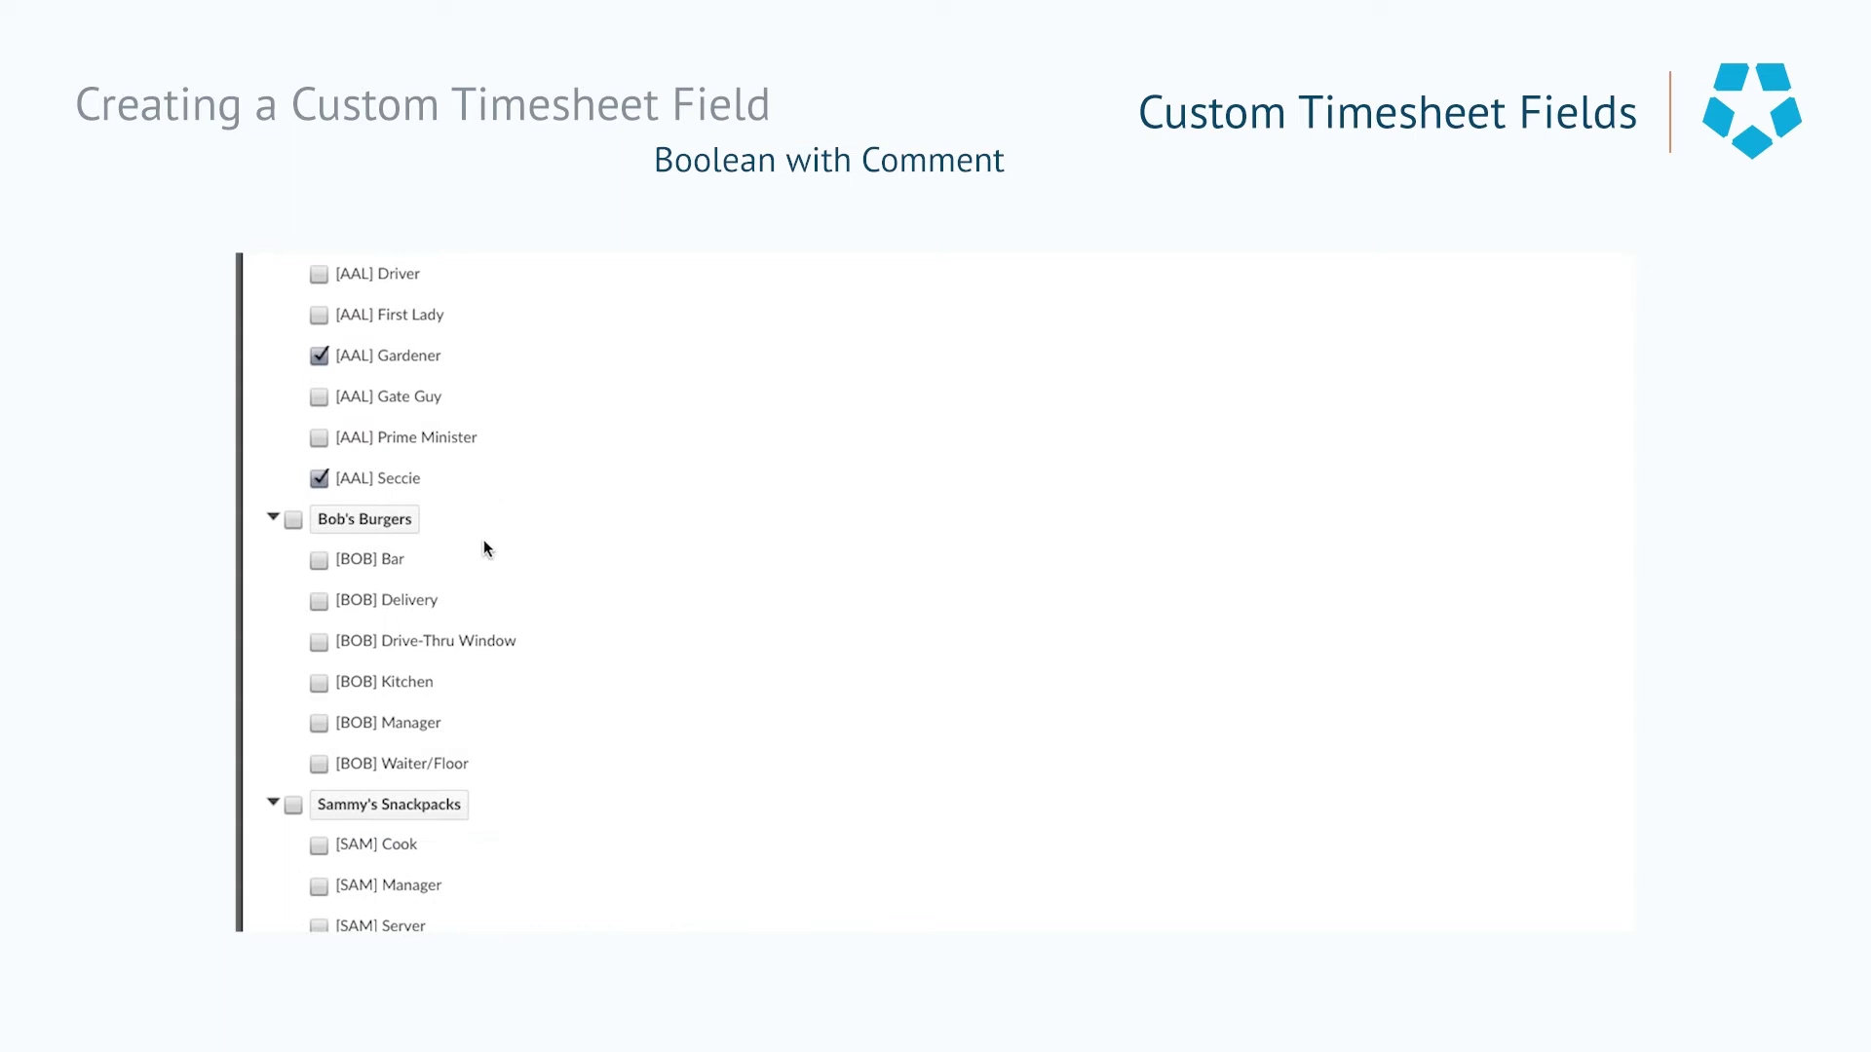
Step: Add Bob's Burgers Bar, Delivery, Drive-Thru Window, Kitchen and Waiter/Floor plus Sammy's Snackpacks Cook to the field's locations, and save the custom field
left_click(319, 559)
left_click(318, 600)
left_click(318, 642)
left_click(318, 682)
left_click(319, 764)
left_click(319, 845)
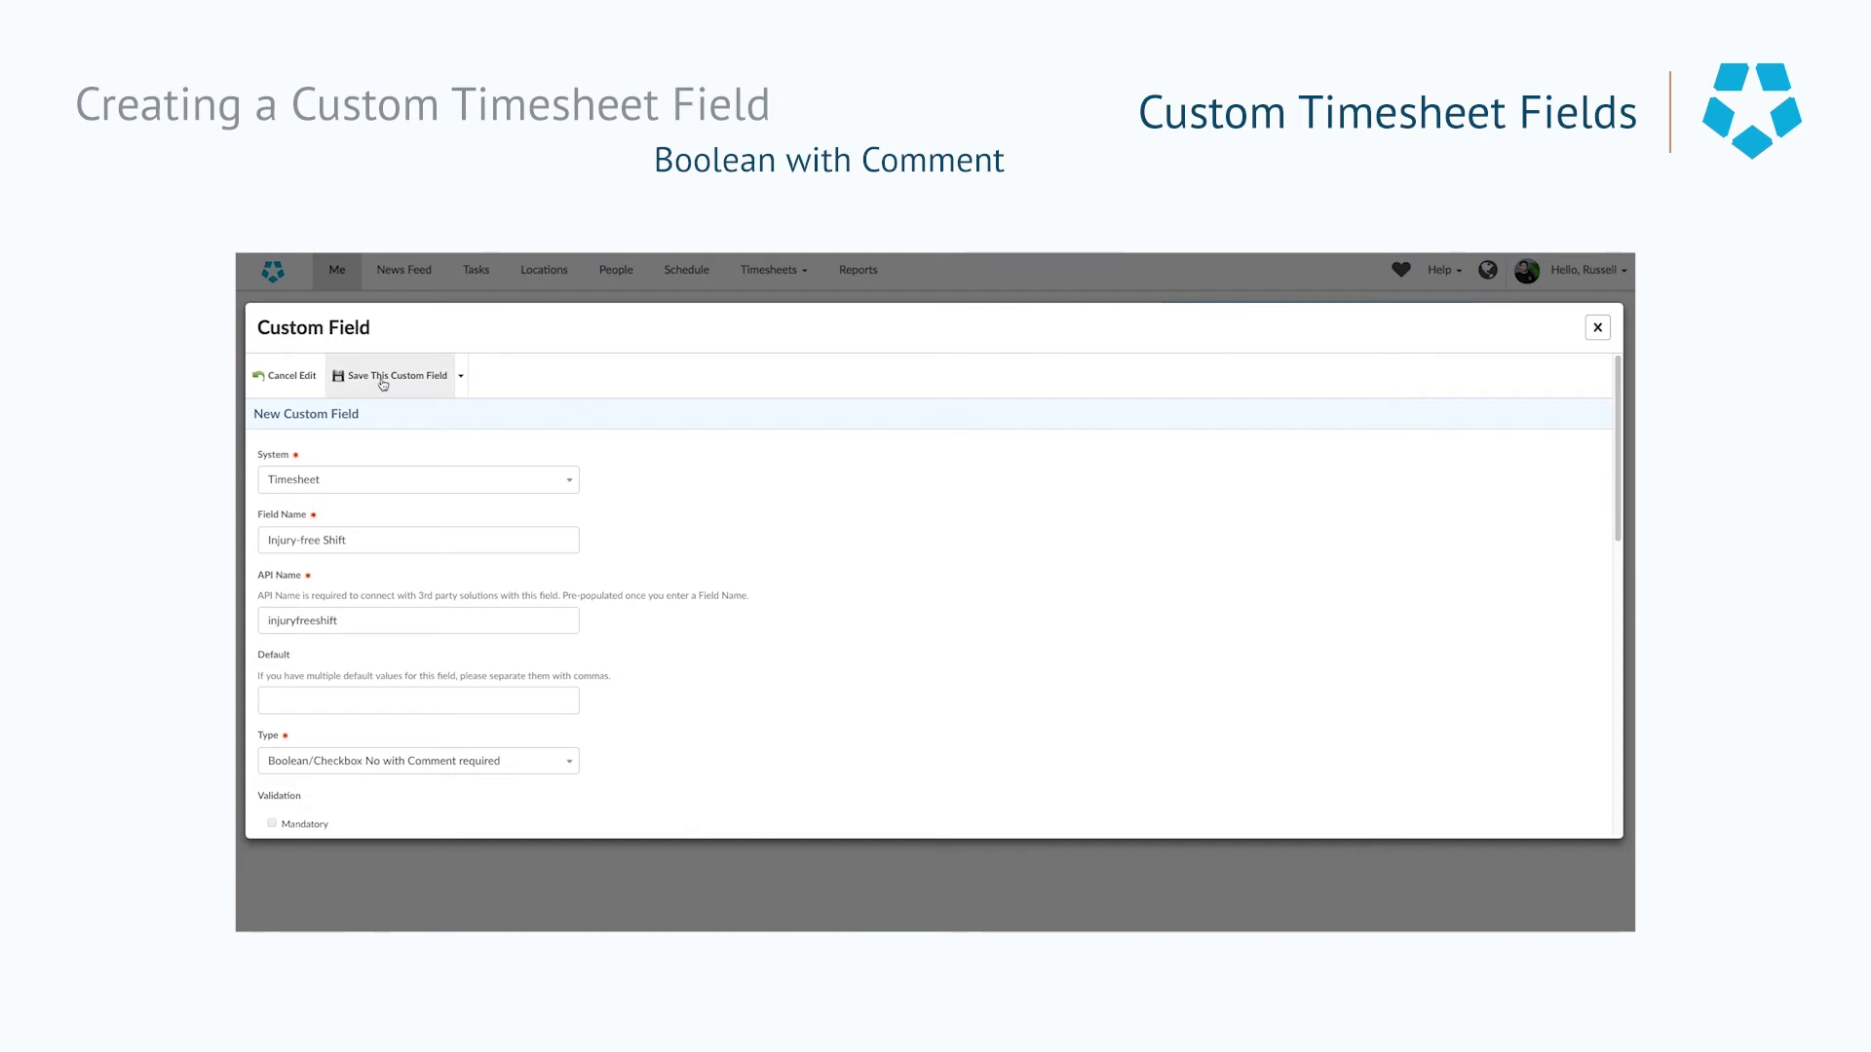
left_click(383, 376)
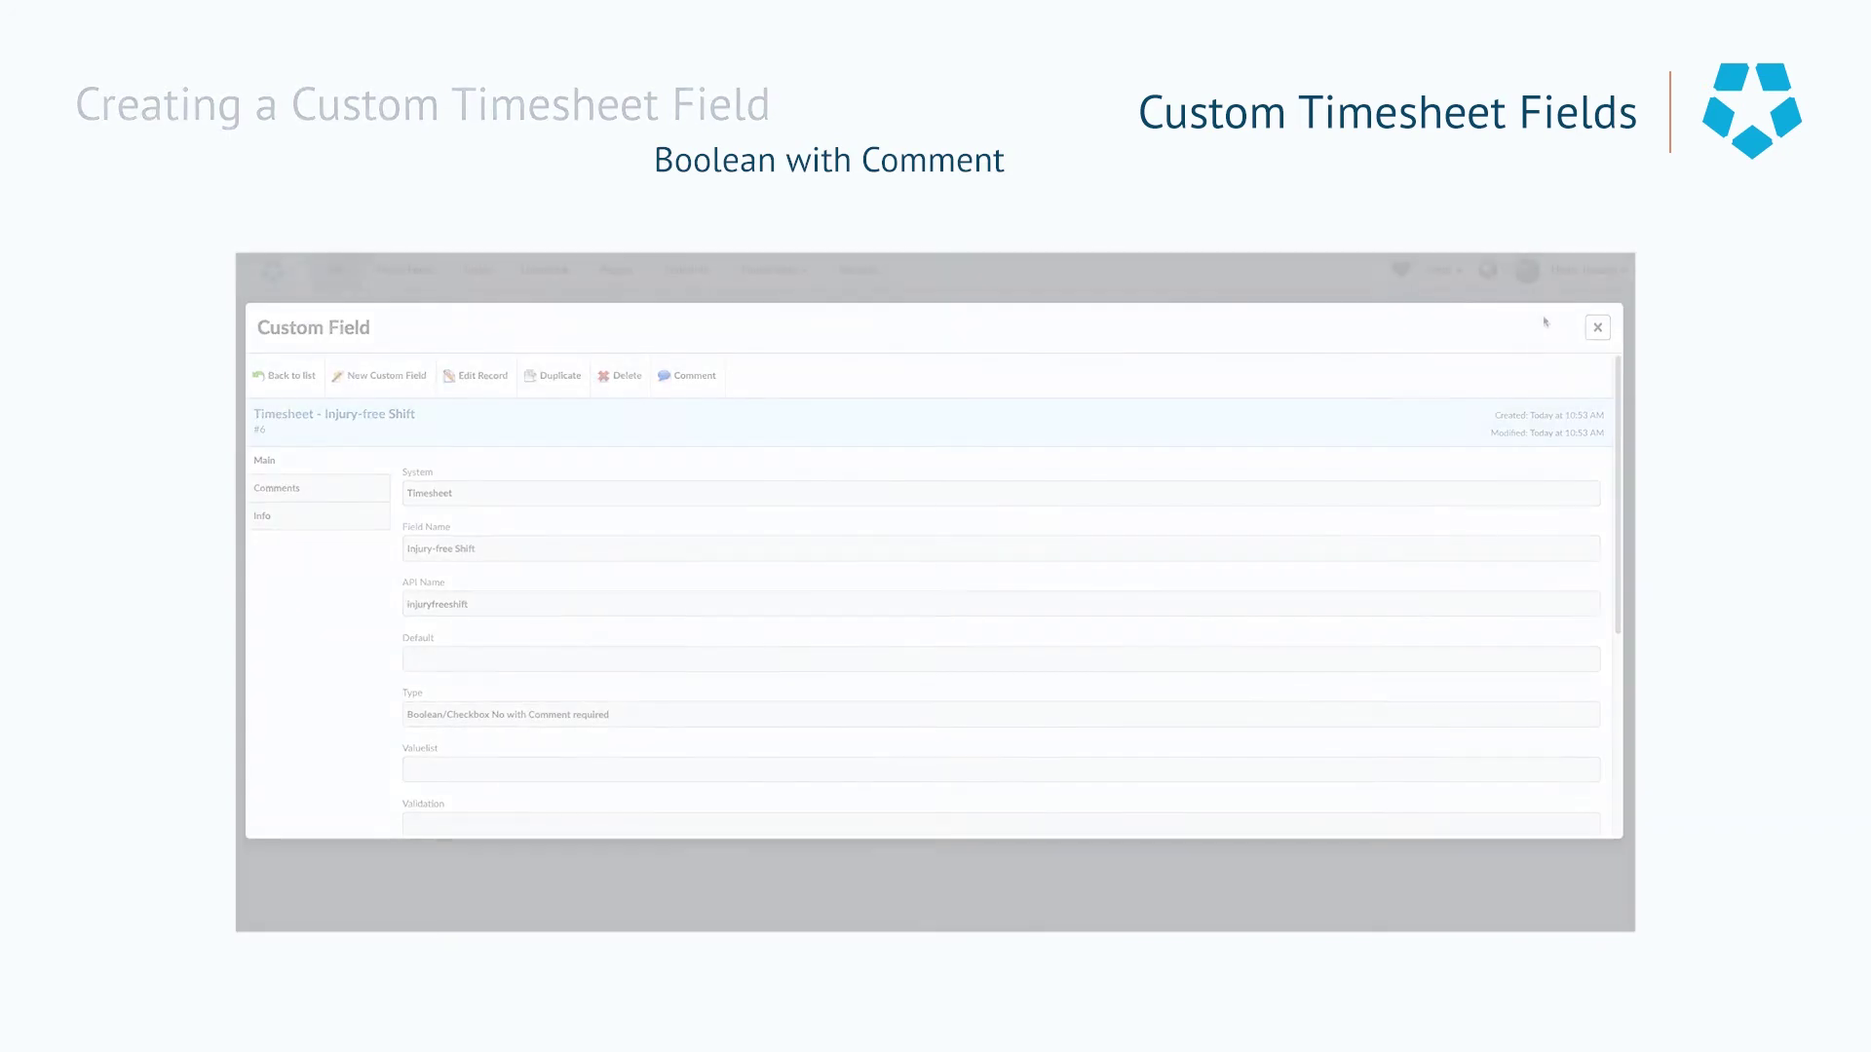
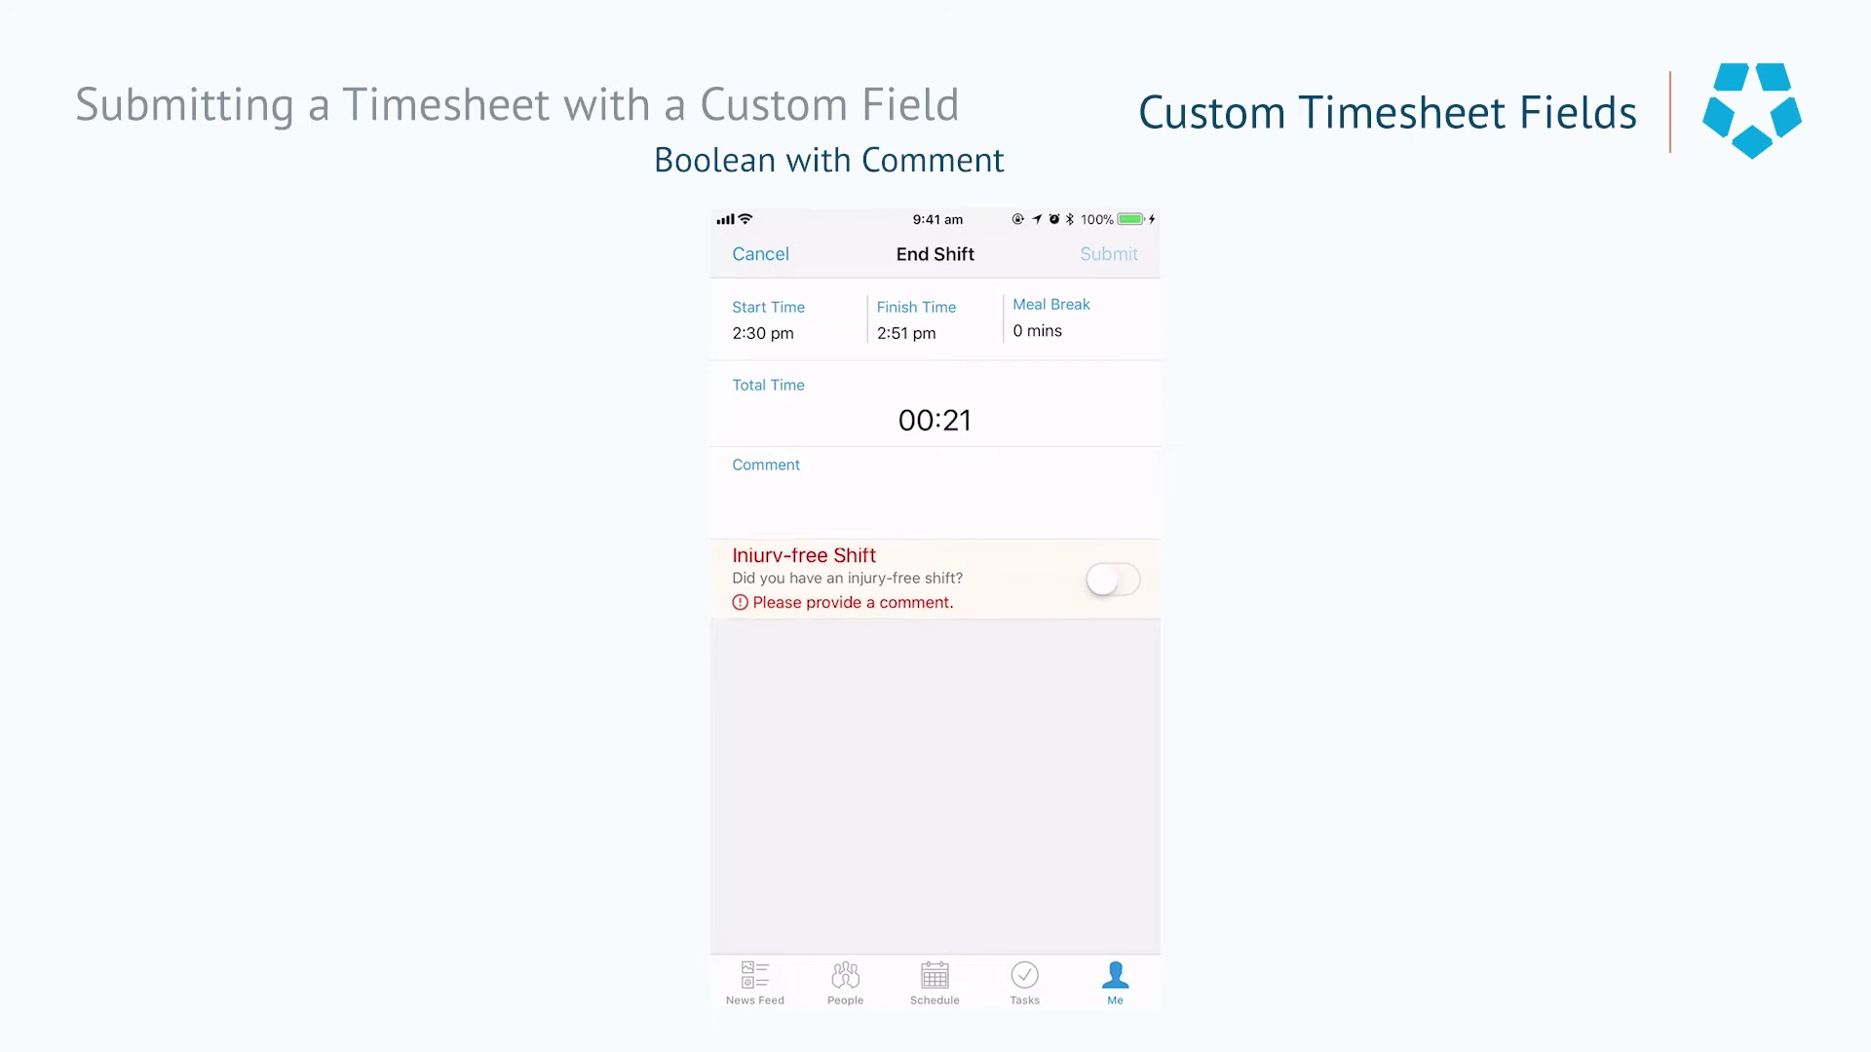
Step: Enter "Burned my finger on the stove" as the shift comment and submit the timesheet
left_click(737, 493)
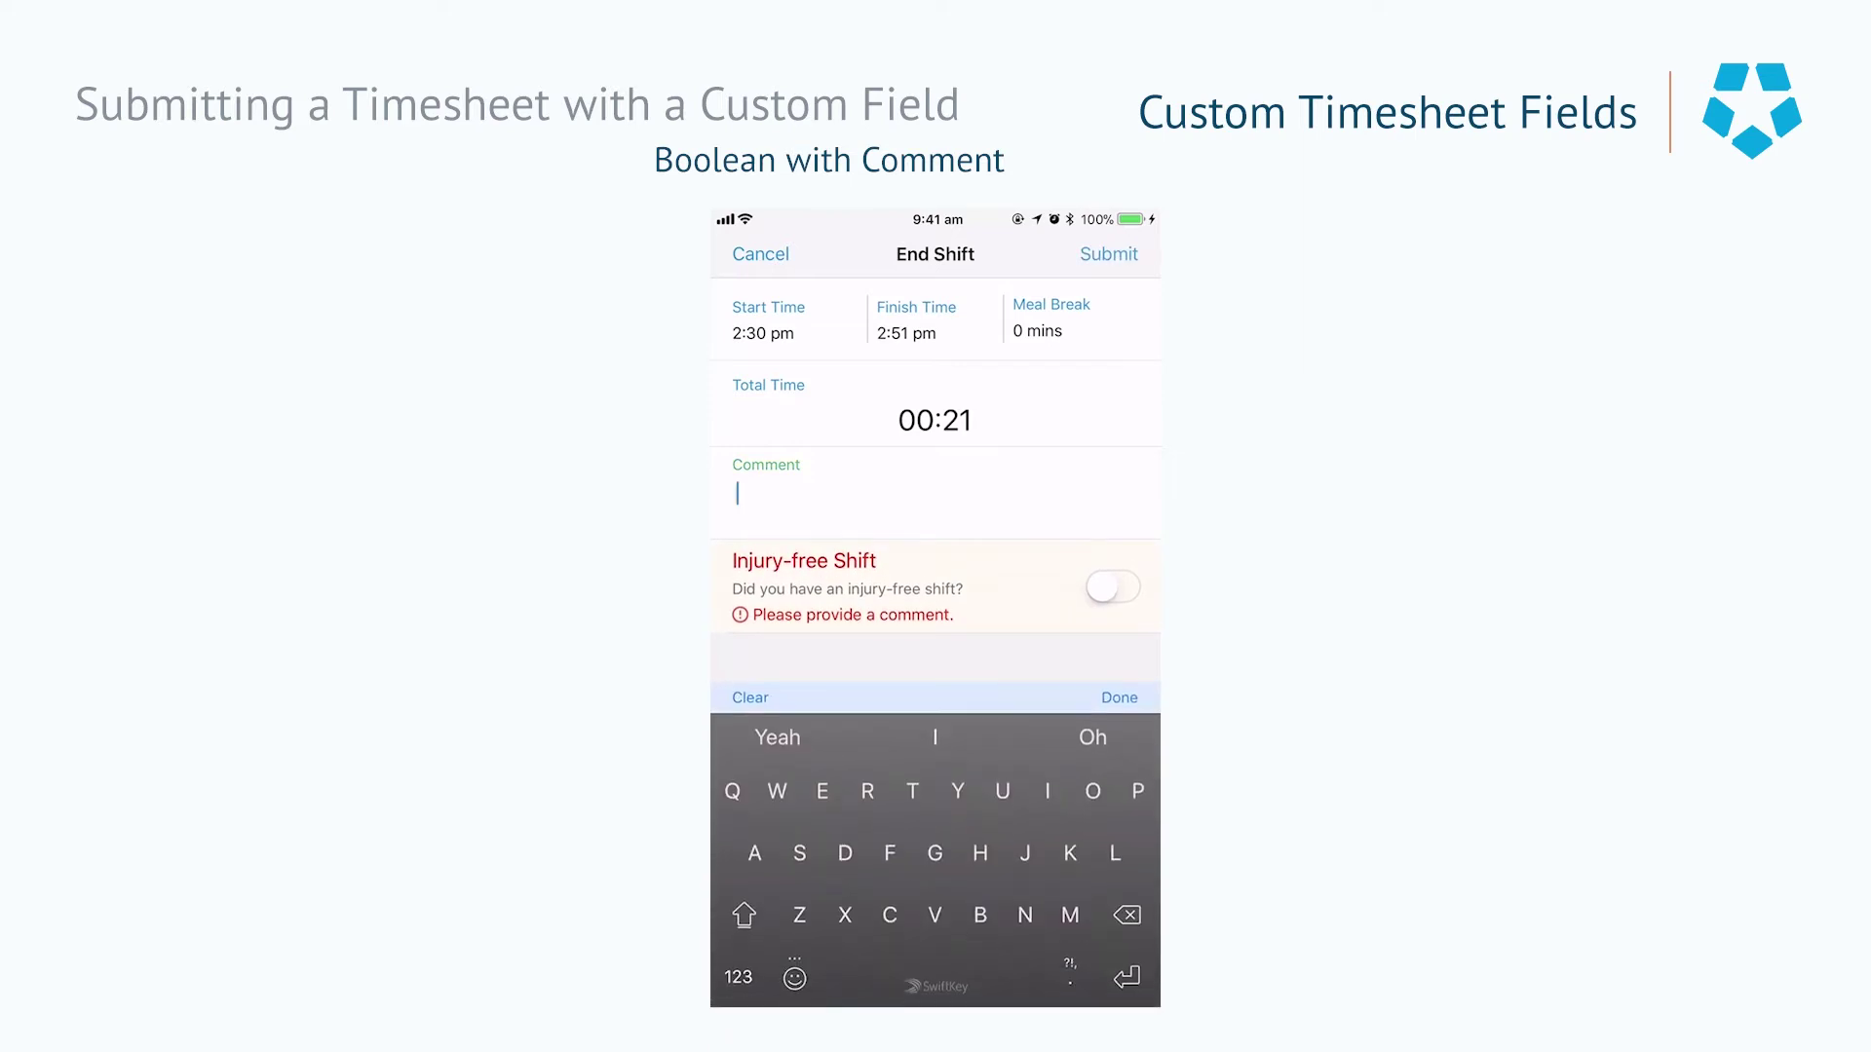
type("Burned m")
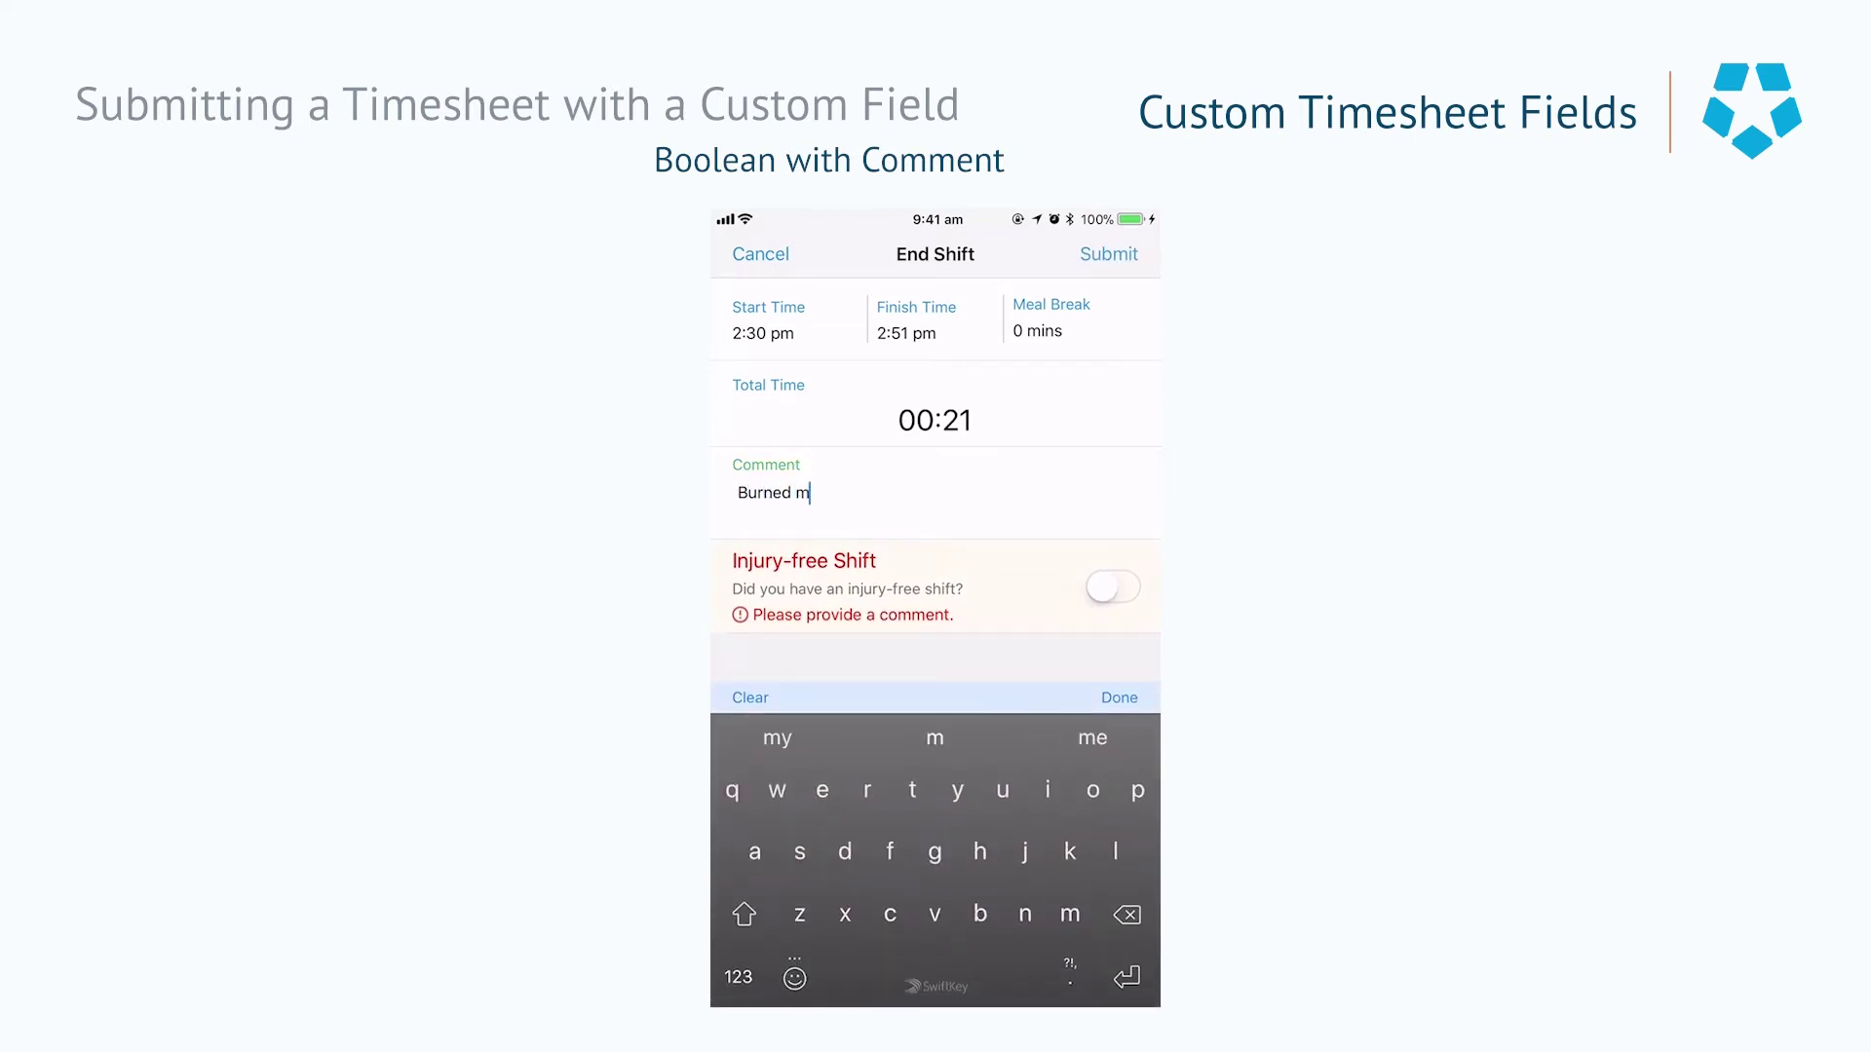
type("y finger us")
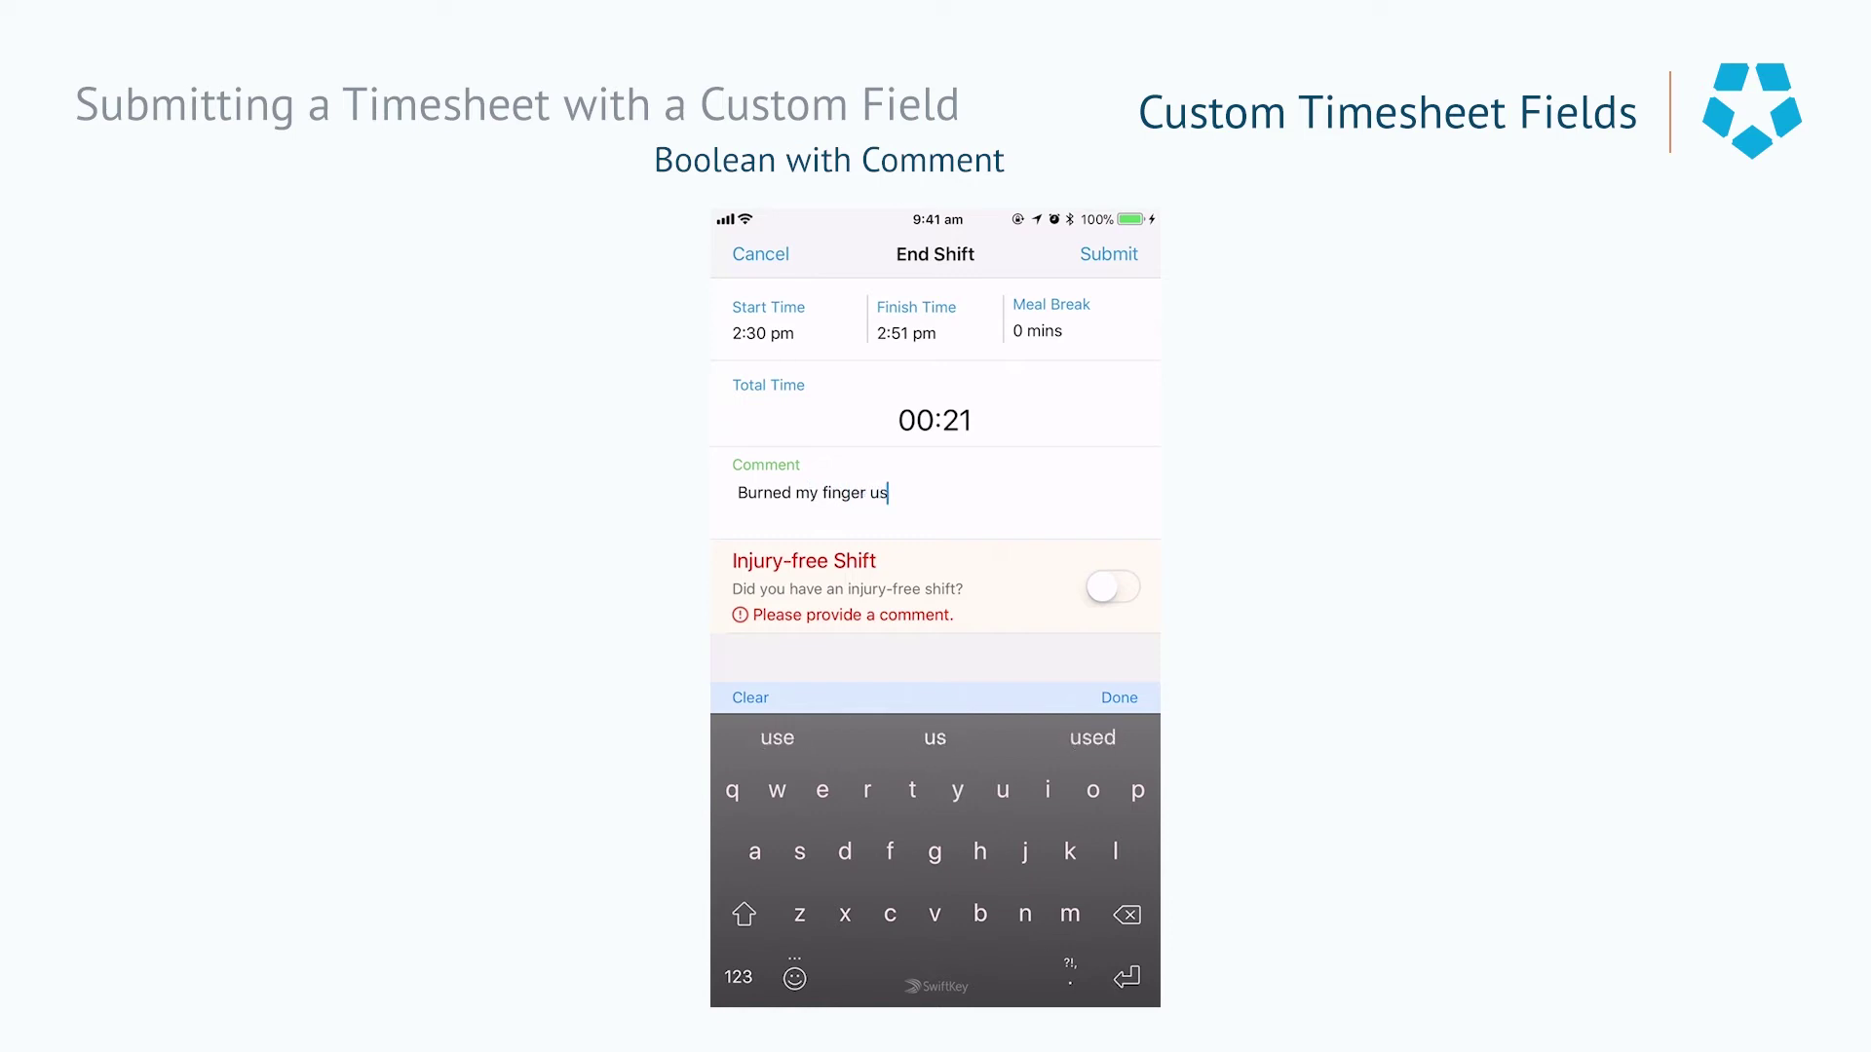
key("BackSpace")
key("BackSpace")
type("on the s")
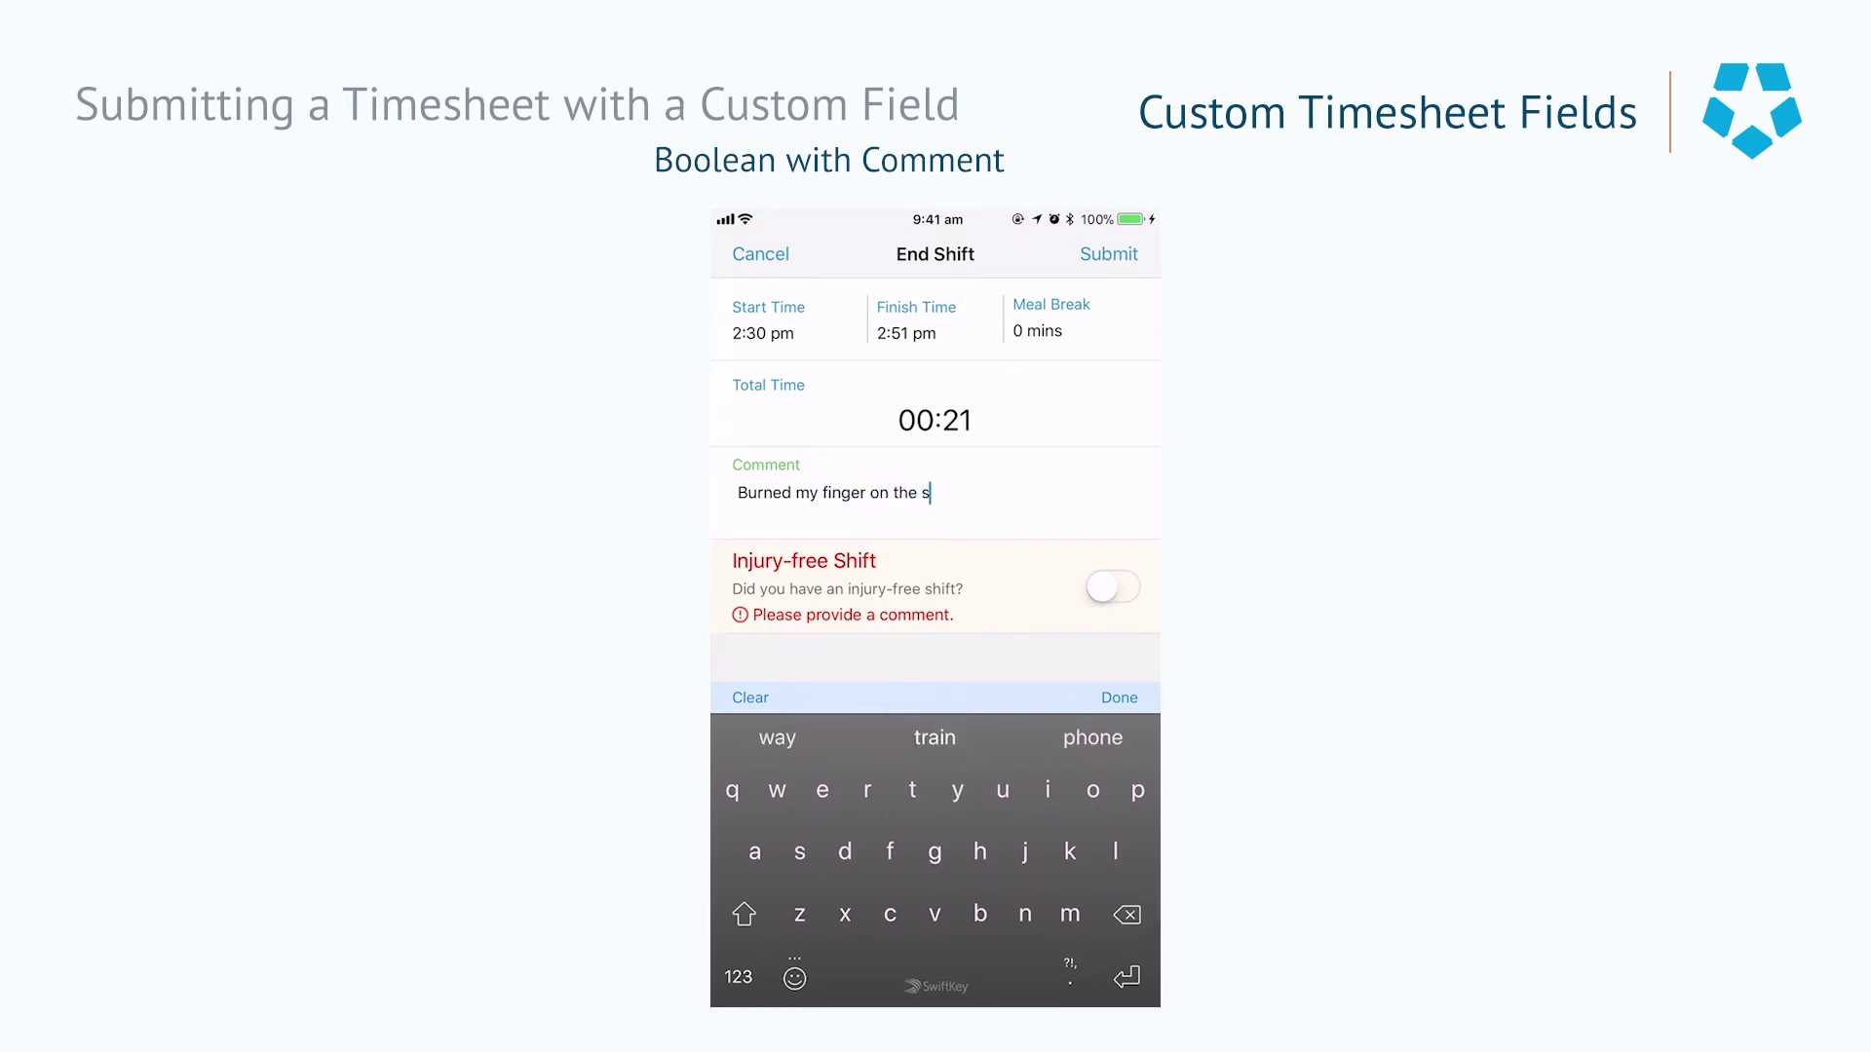
type("tove")
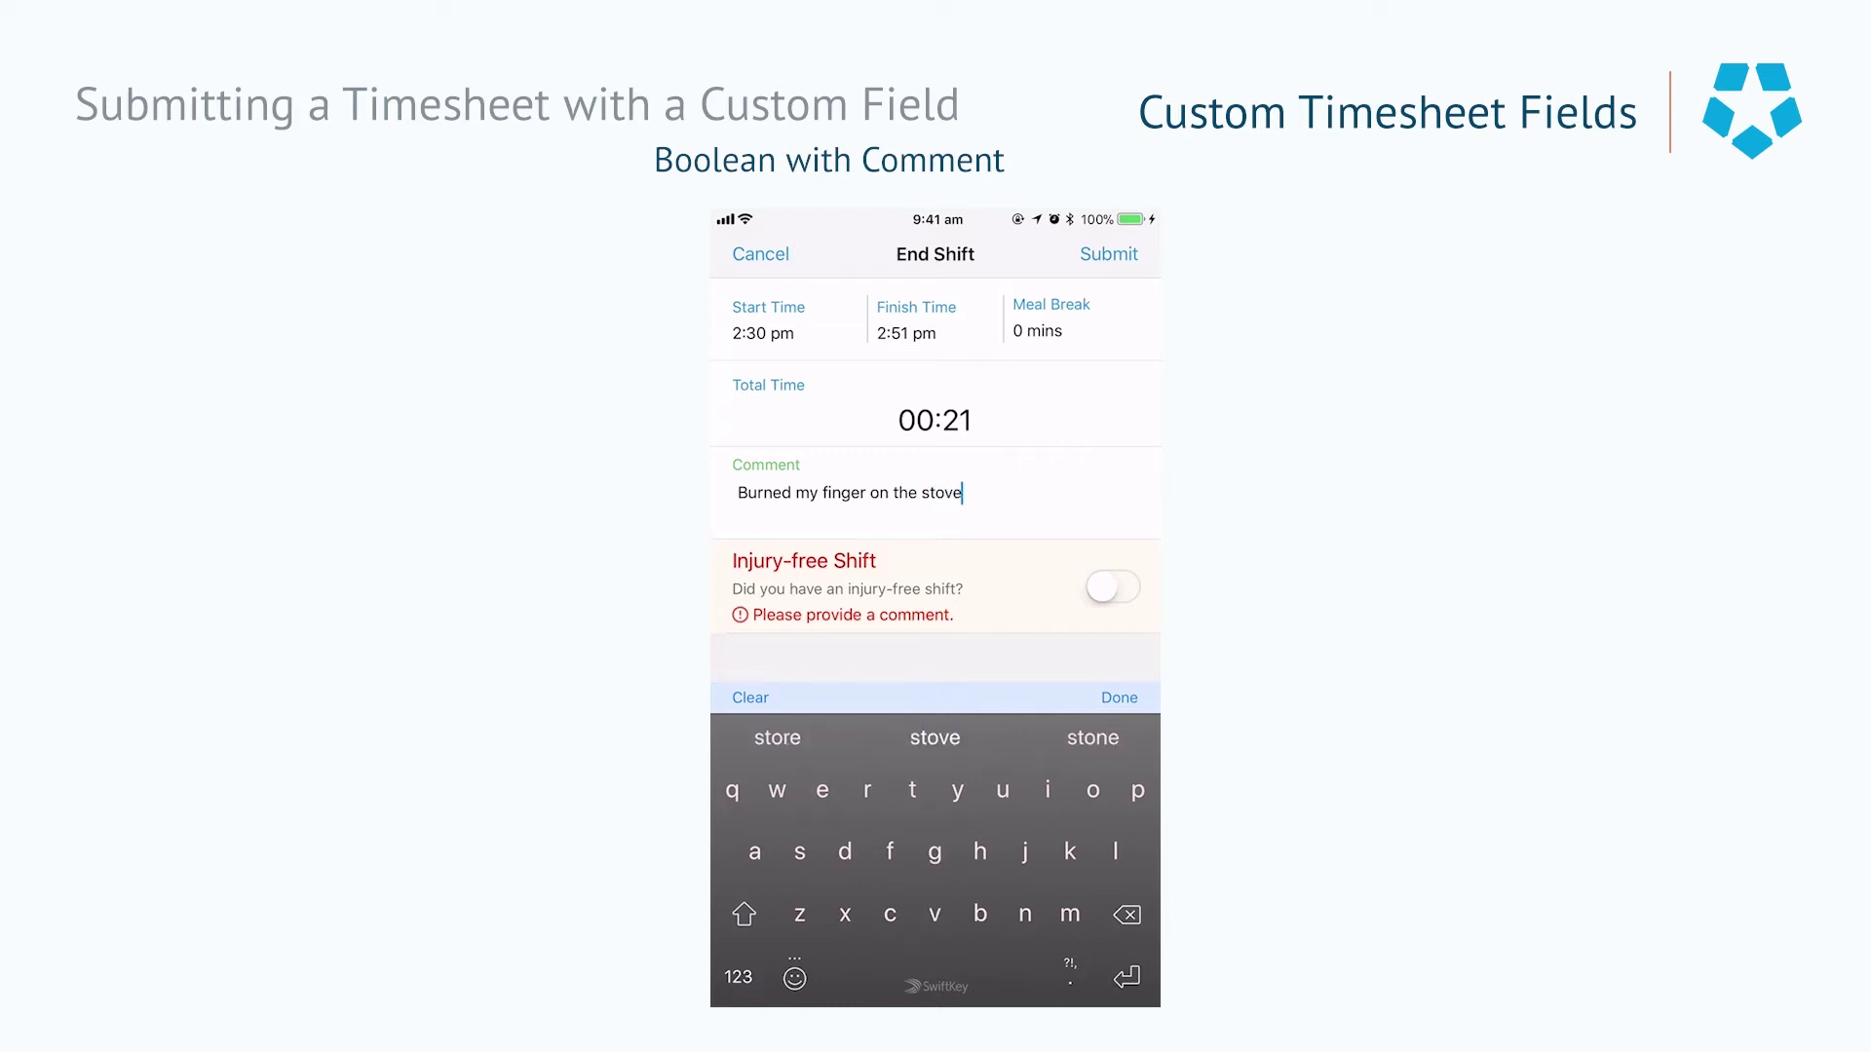
left_click(1119, 697)
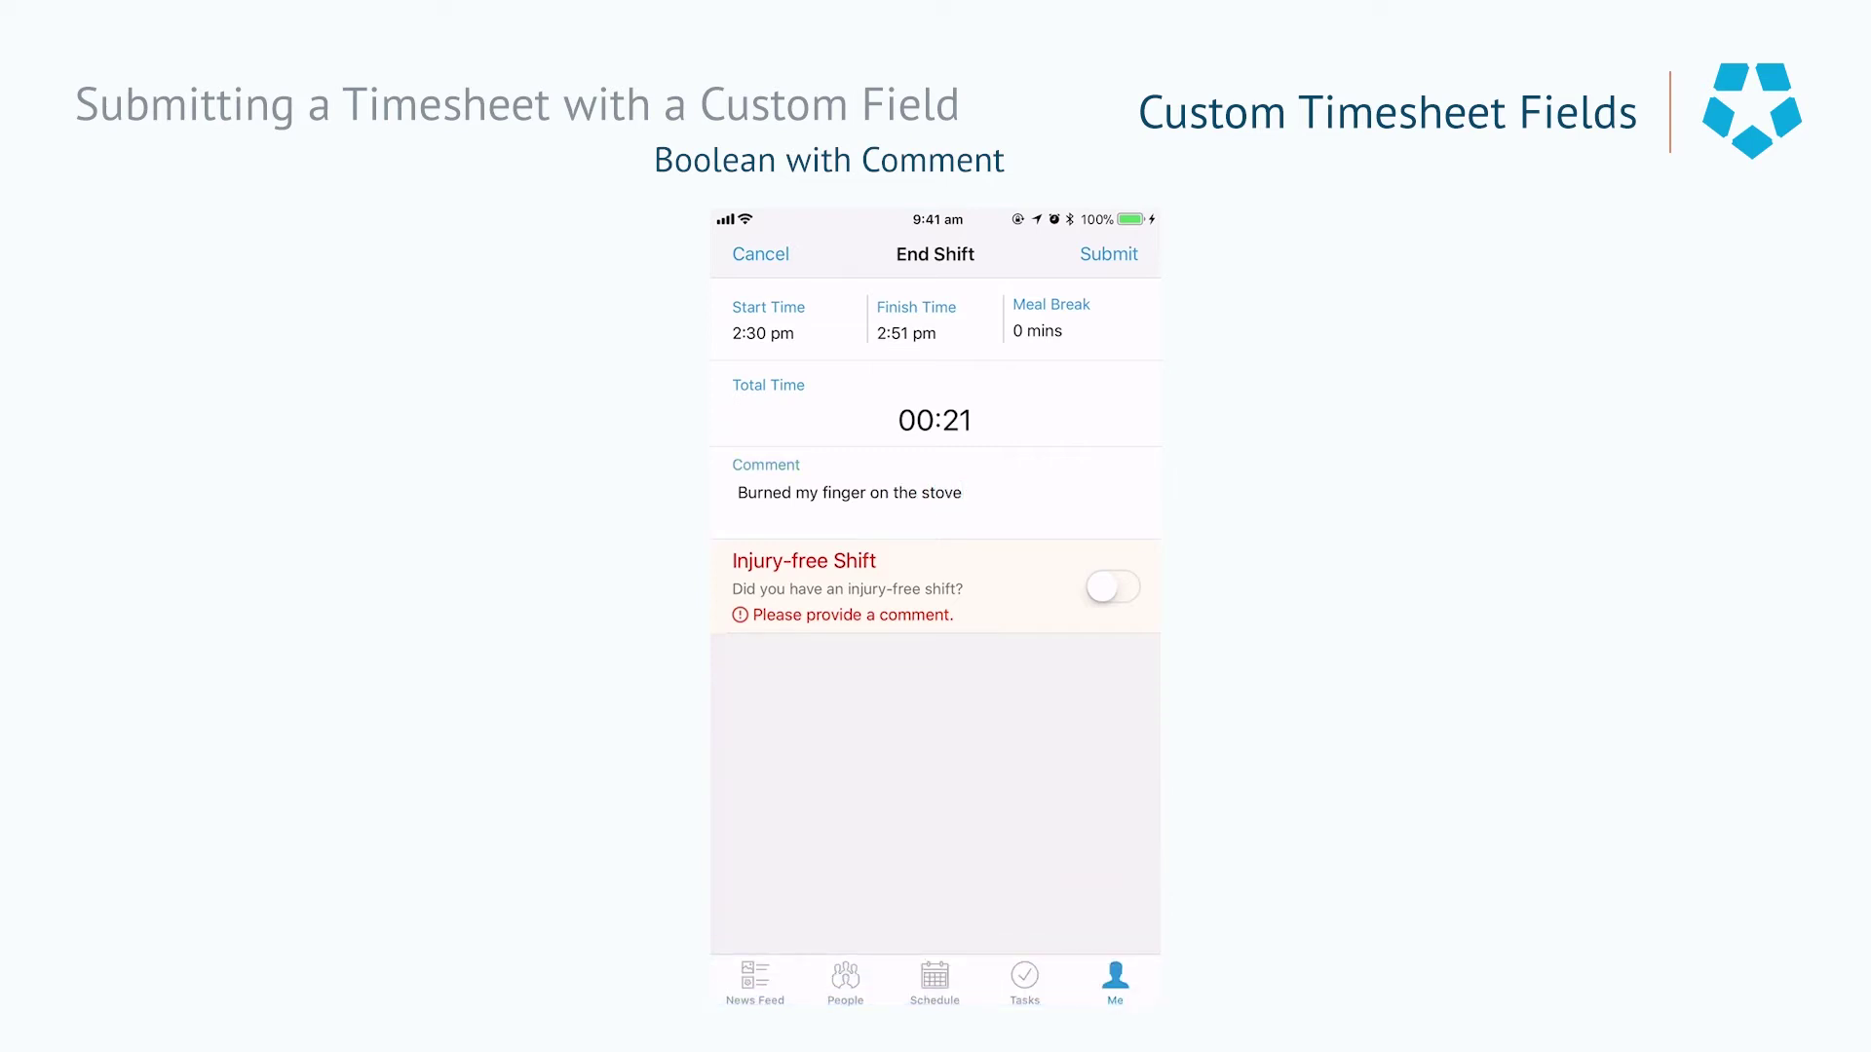
left_click(1109, 253)
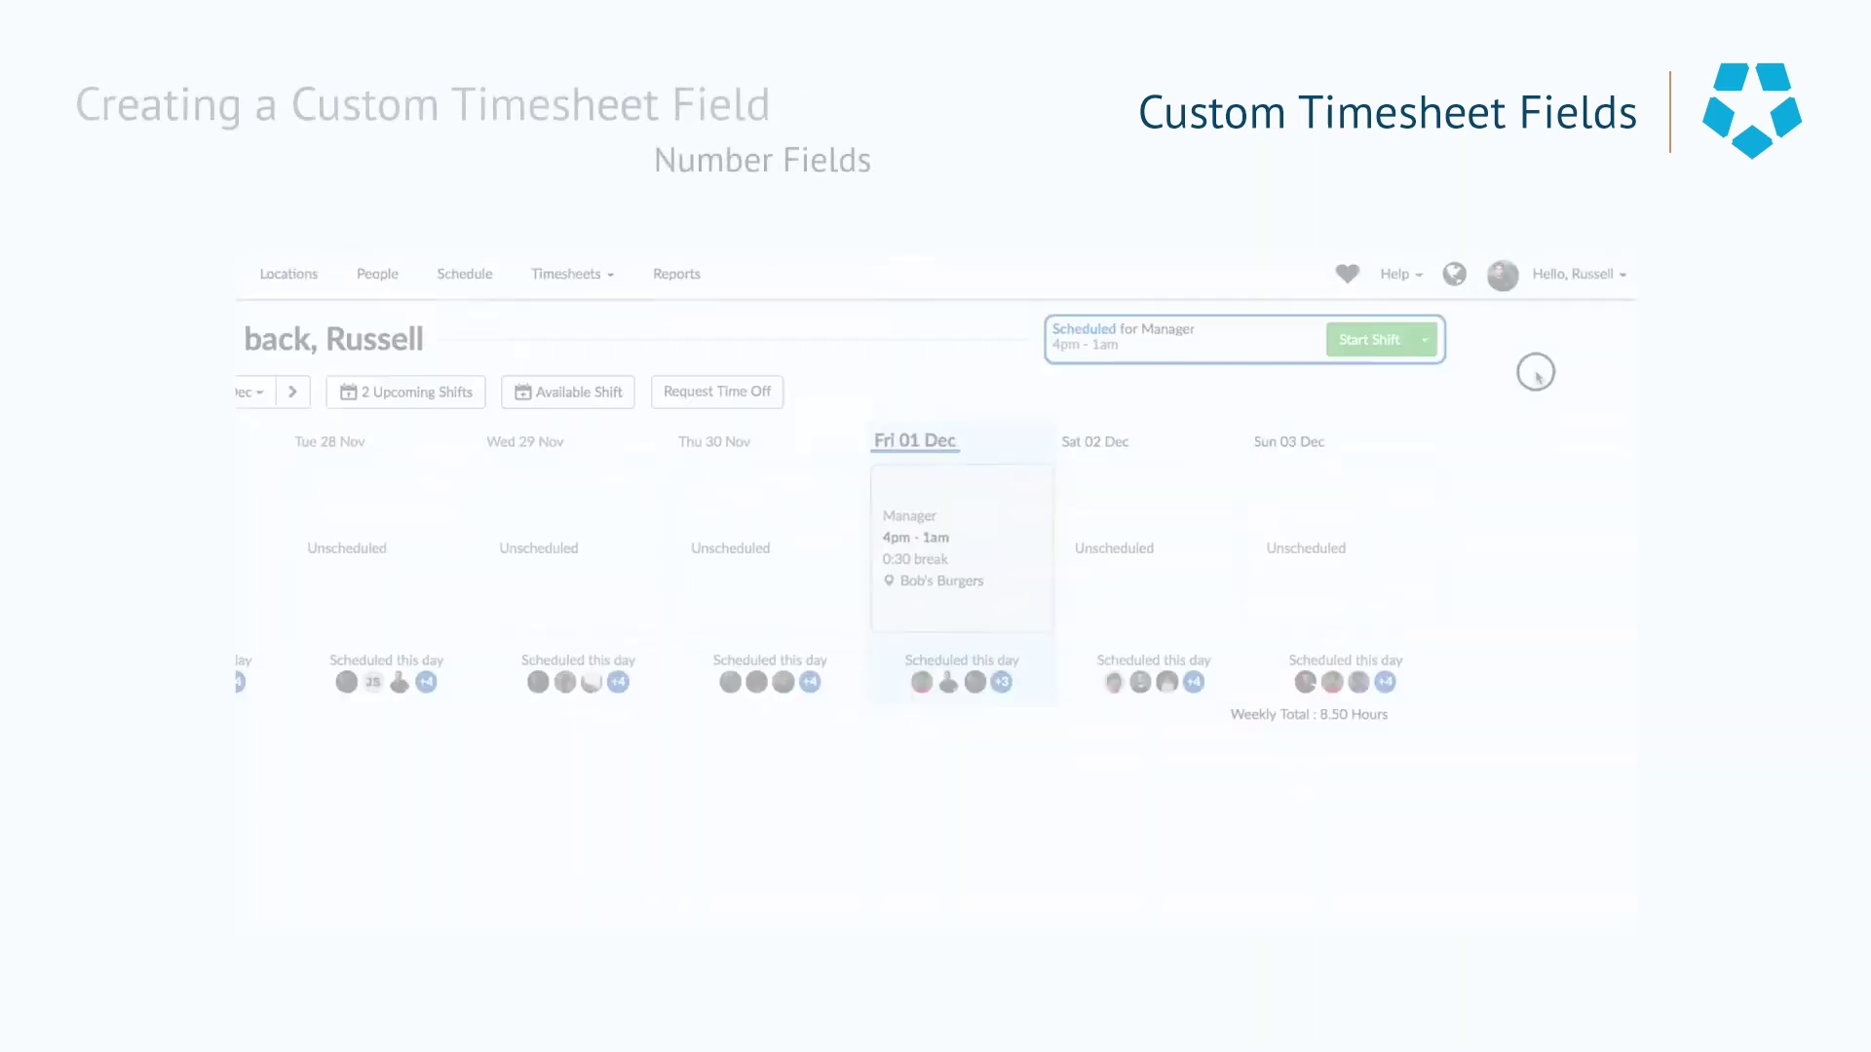
Step: In Deputy on the web, open Timesheet Custom Fields from Global Settings and start a new custom field
left_click(1553, 272)
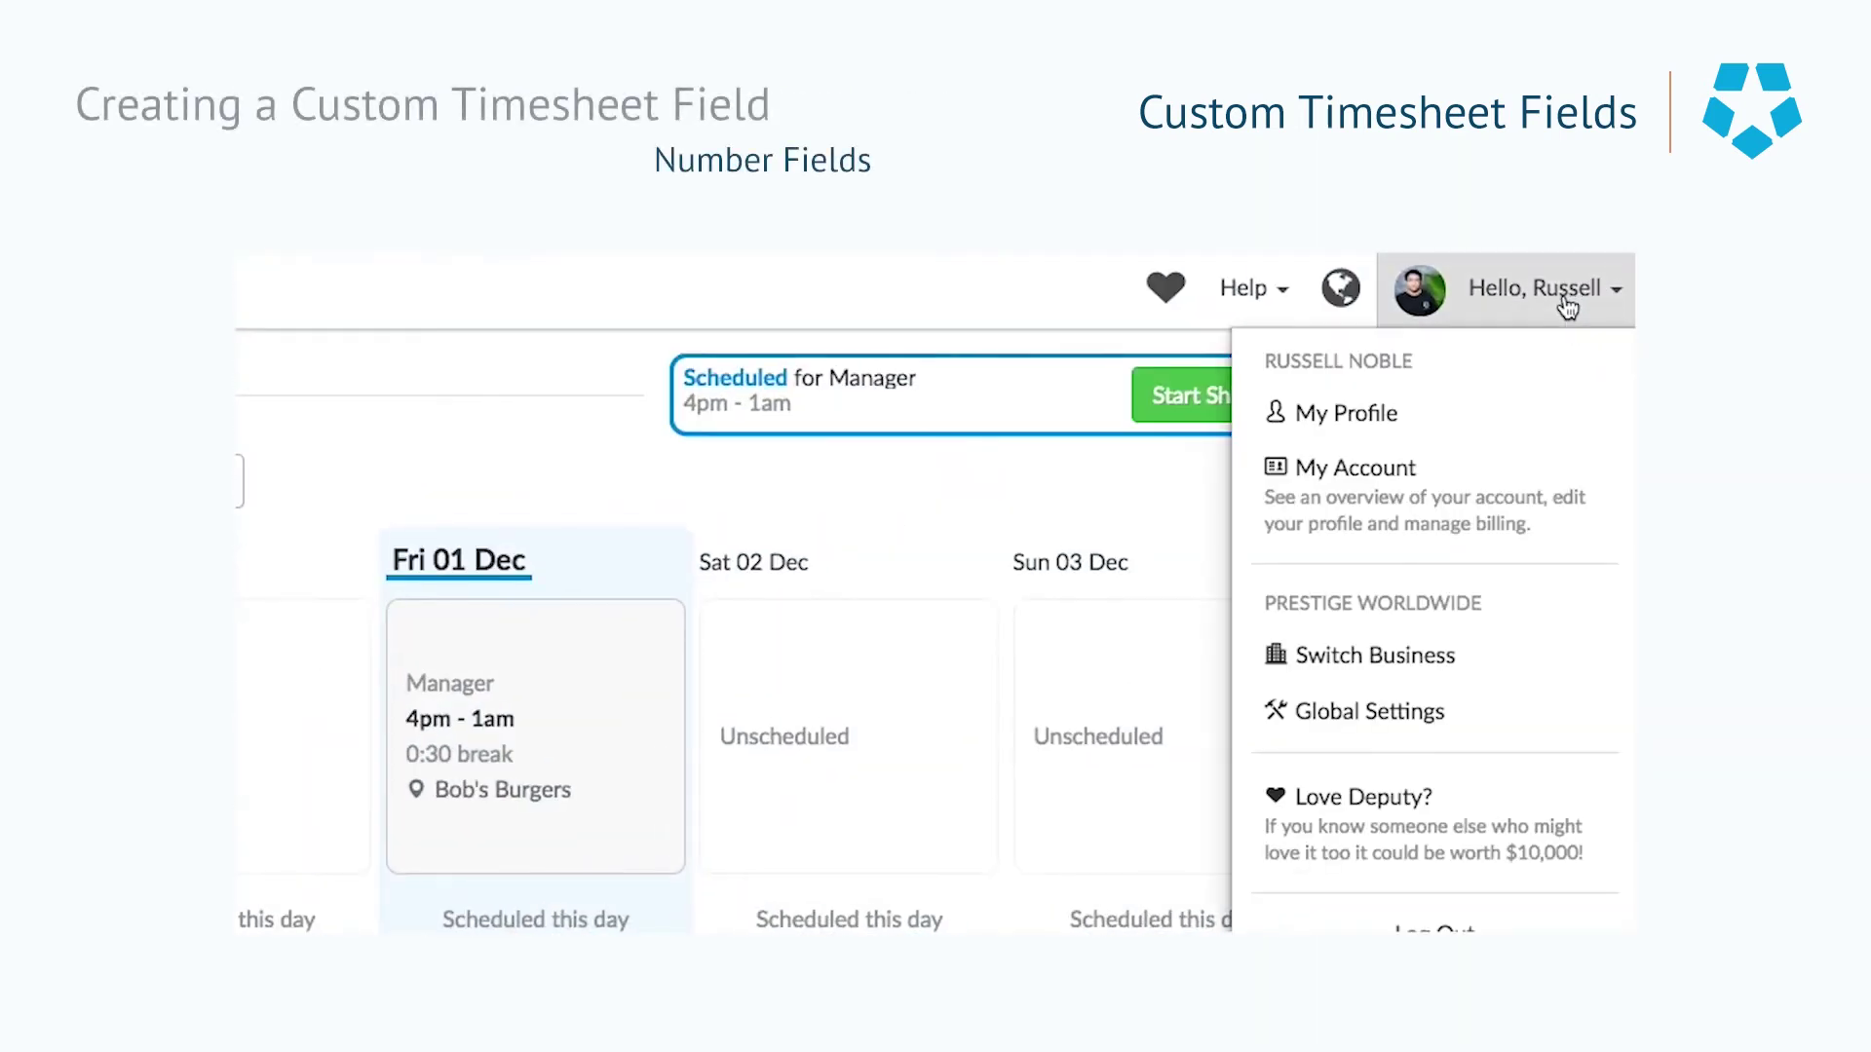
left_click(1439, 715)
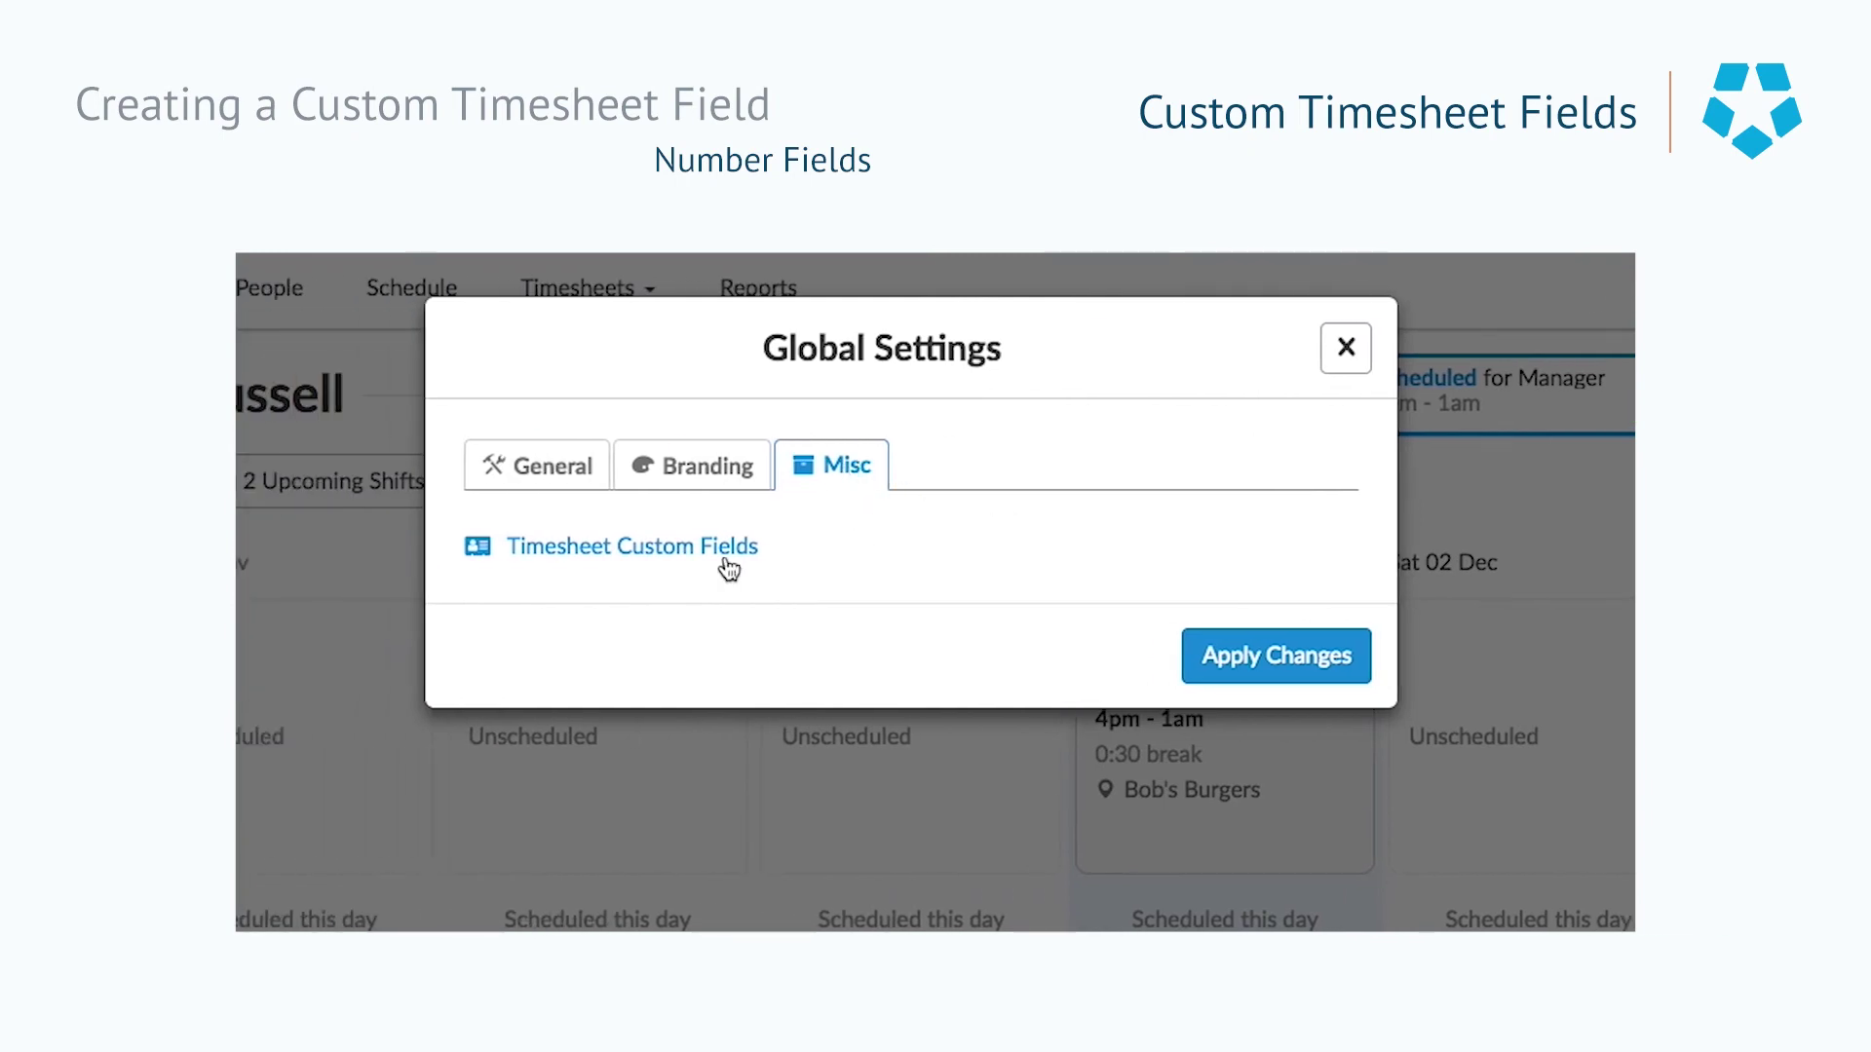
left_click(643, 547)
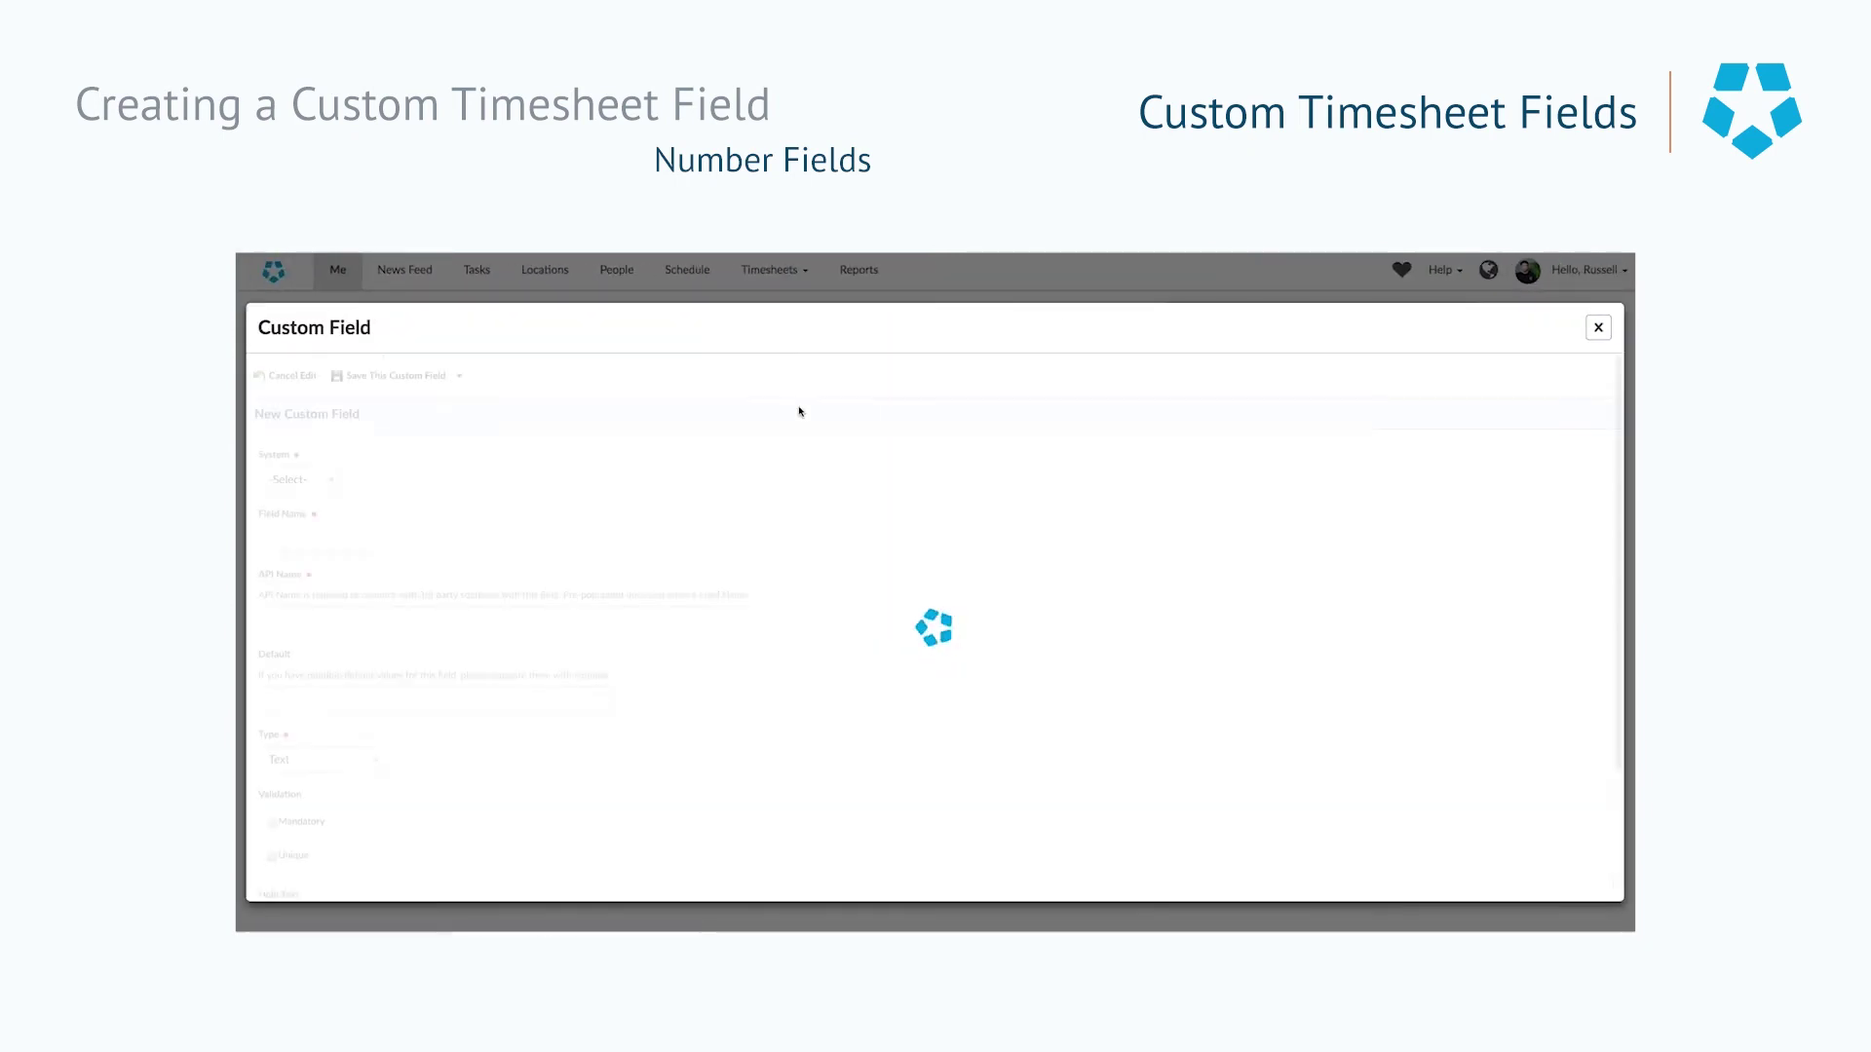
left_click(969, 479)
scroll(1519, 450, "down", 1)
Step: Set the new field's system to Timesheet and name it "Tips Received" with API name "tipsreceived"
left_click(739, 480)
left_click(692, 501)
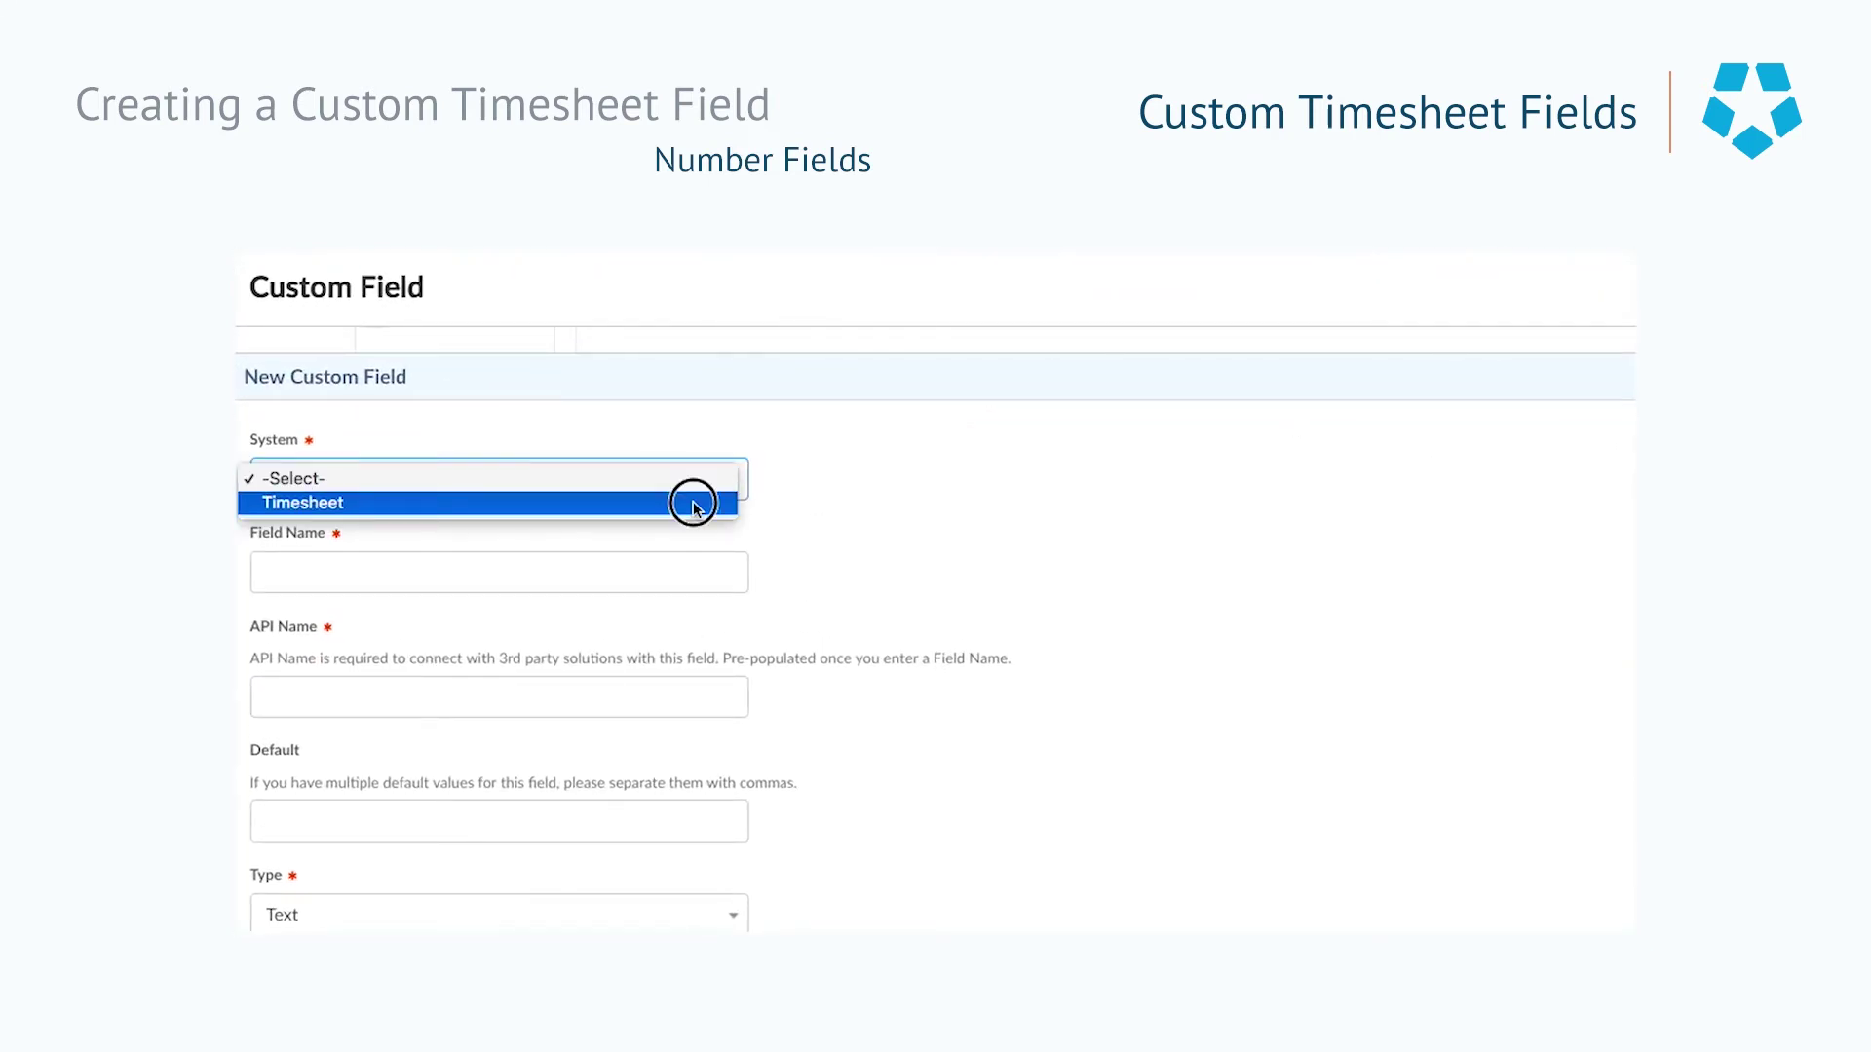
left_click(514, 576)
type("Tips Received")
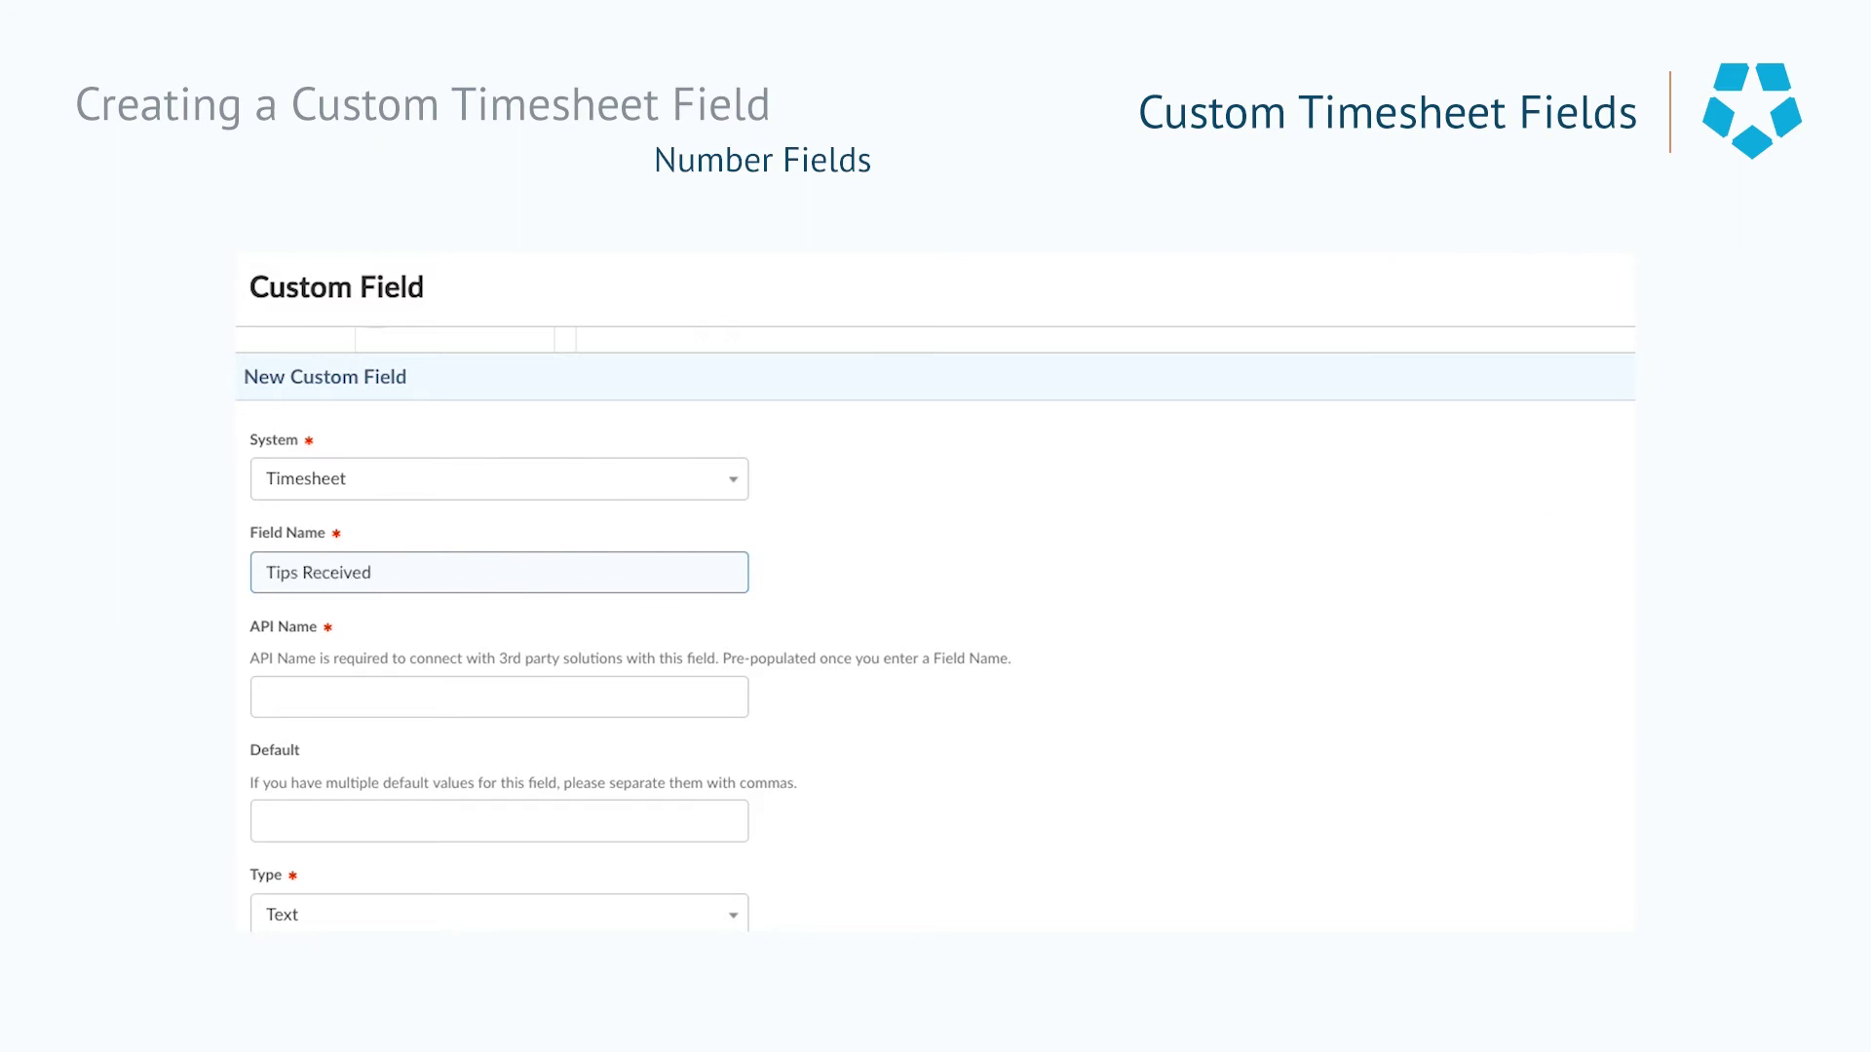
left_click(1235, 589)
left_click(438, 697)
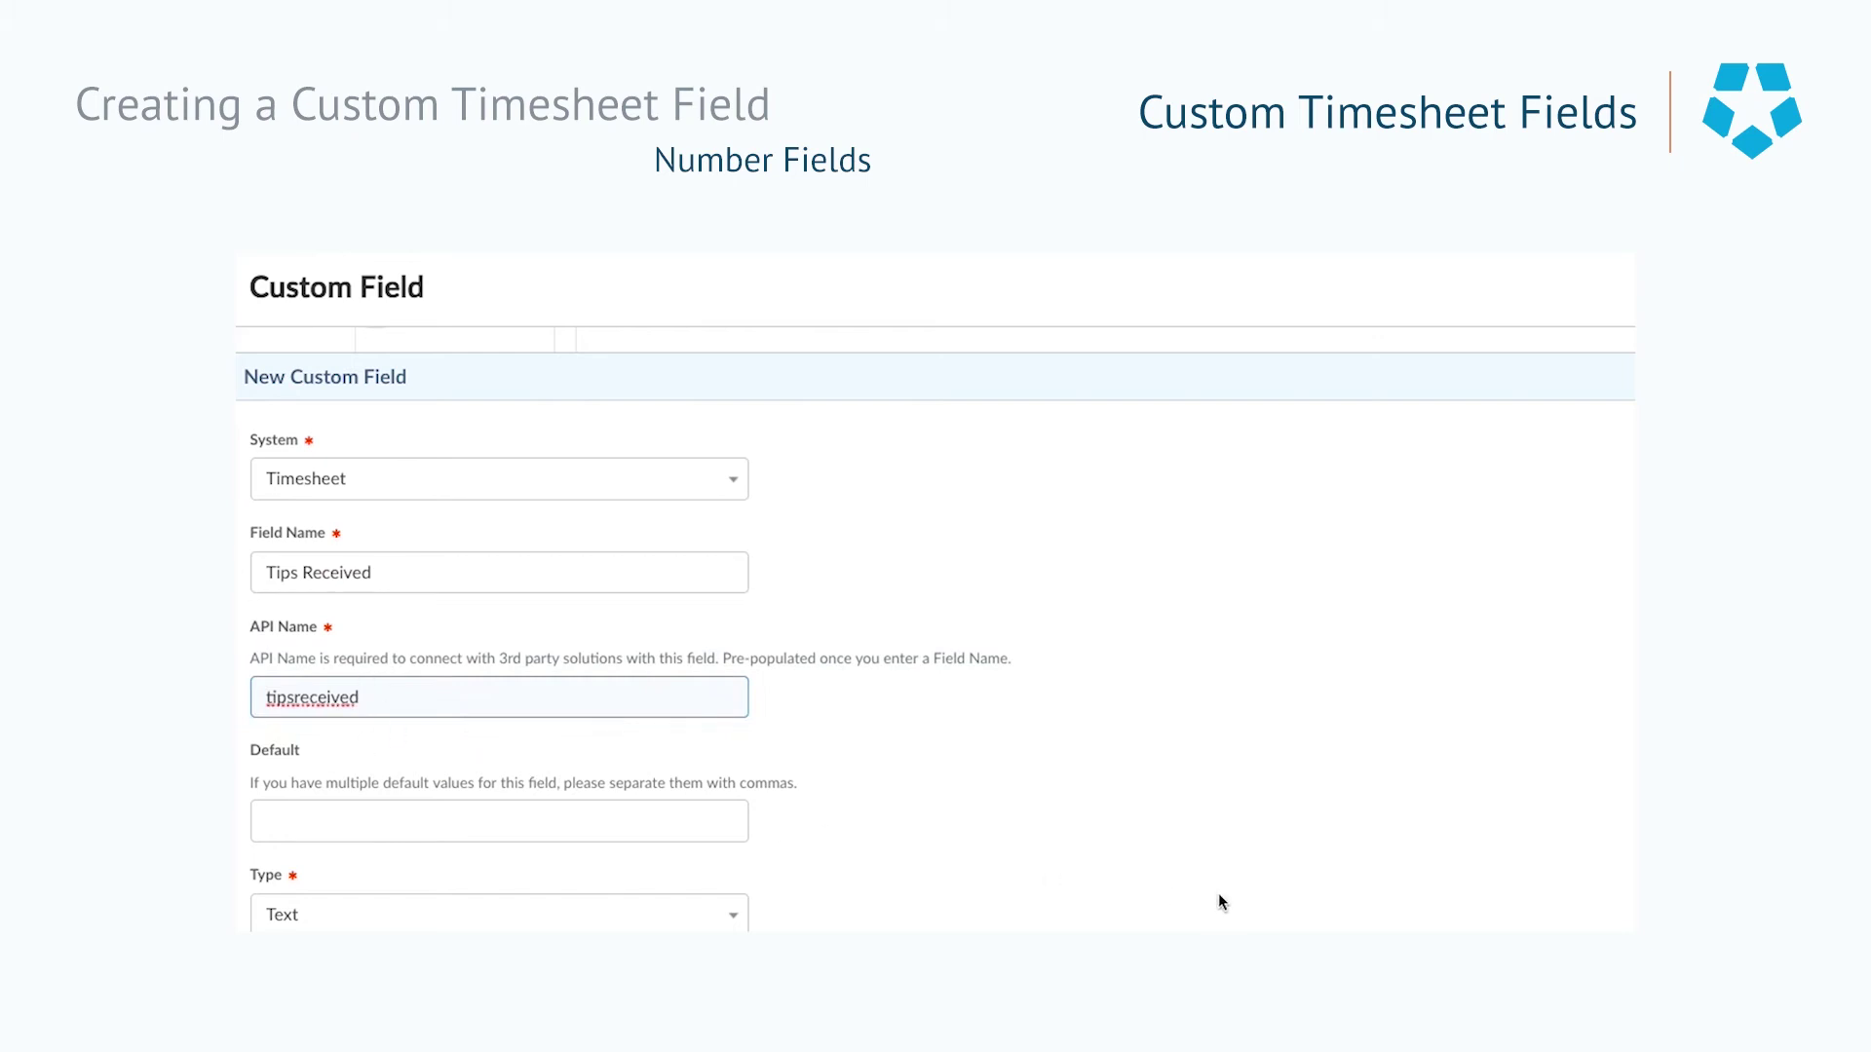
Step: Set the Tips Received field's type to Number and make it mandatory
scroll(947, 827, "down", 3)
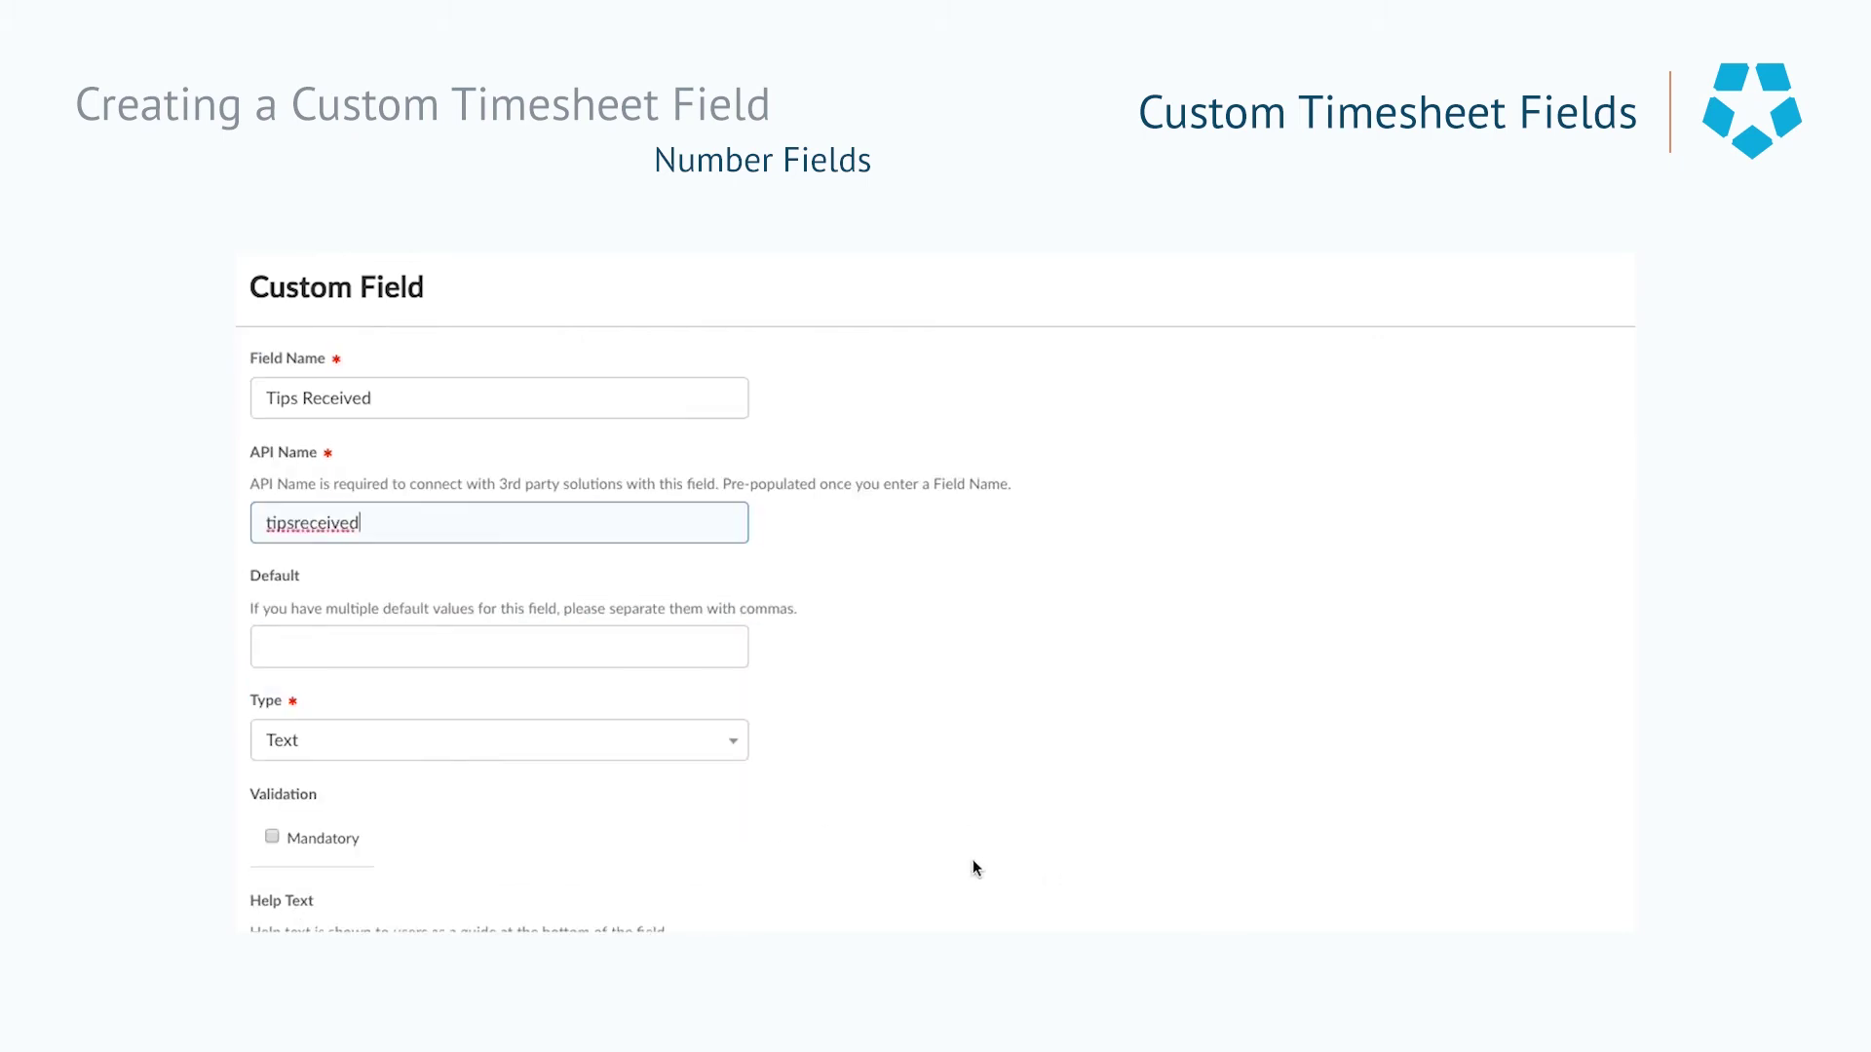
scroll(977, 858, "down", 2)
left_click(736, 594)
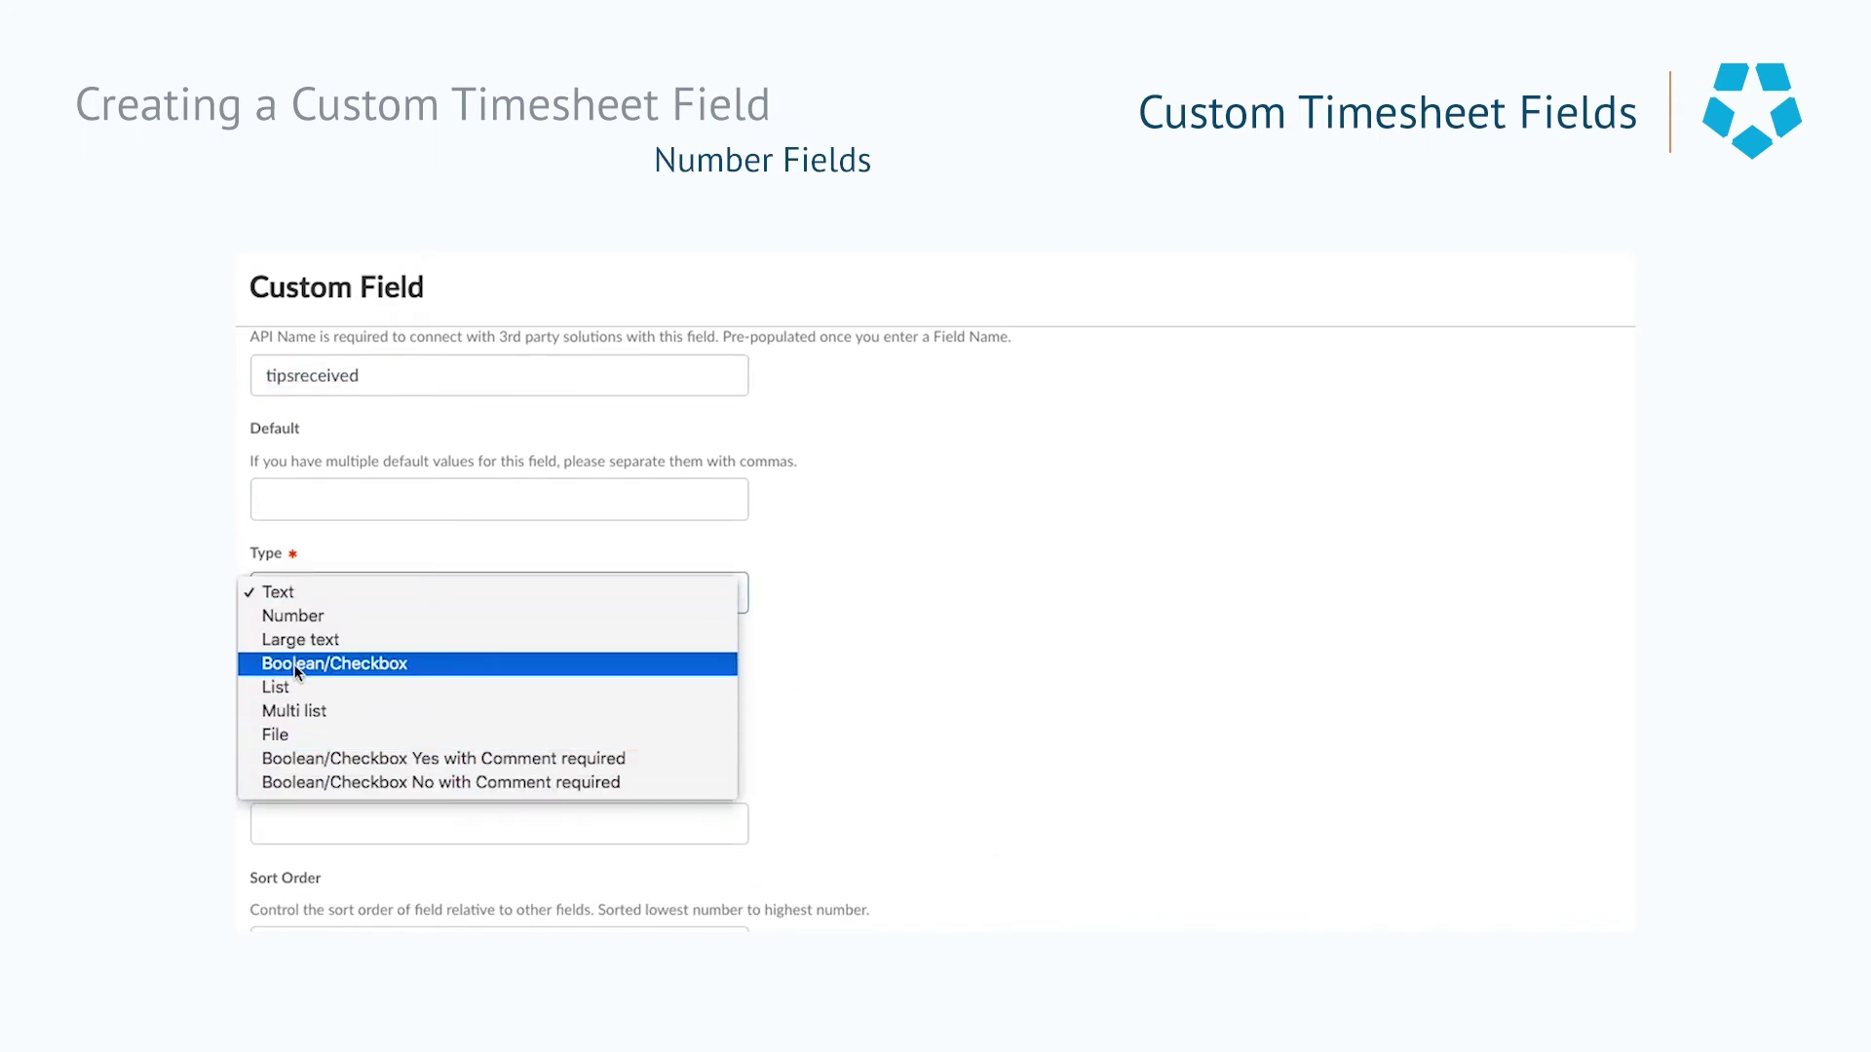
left_click(317, 624)
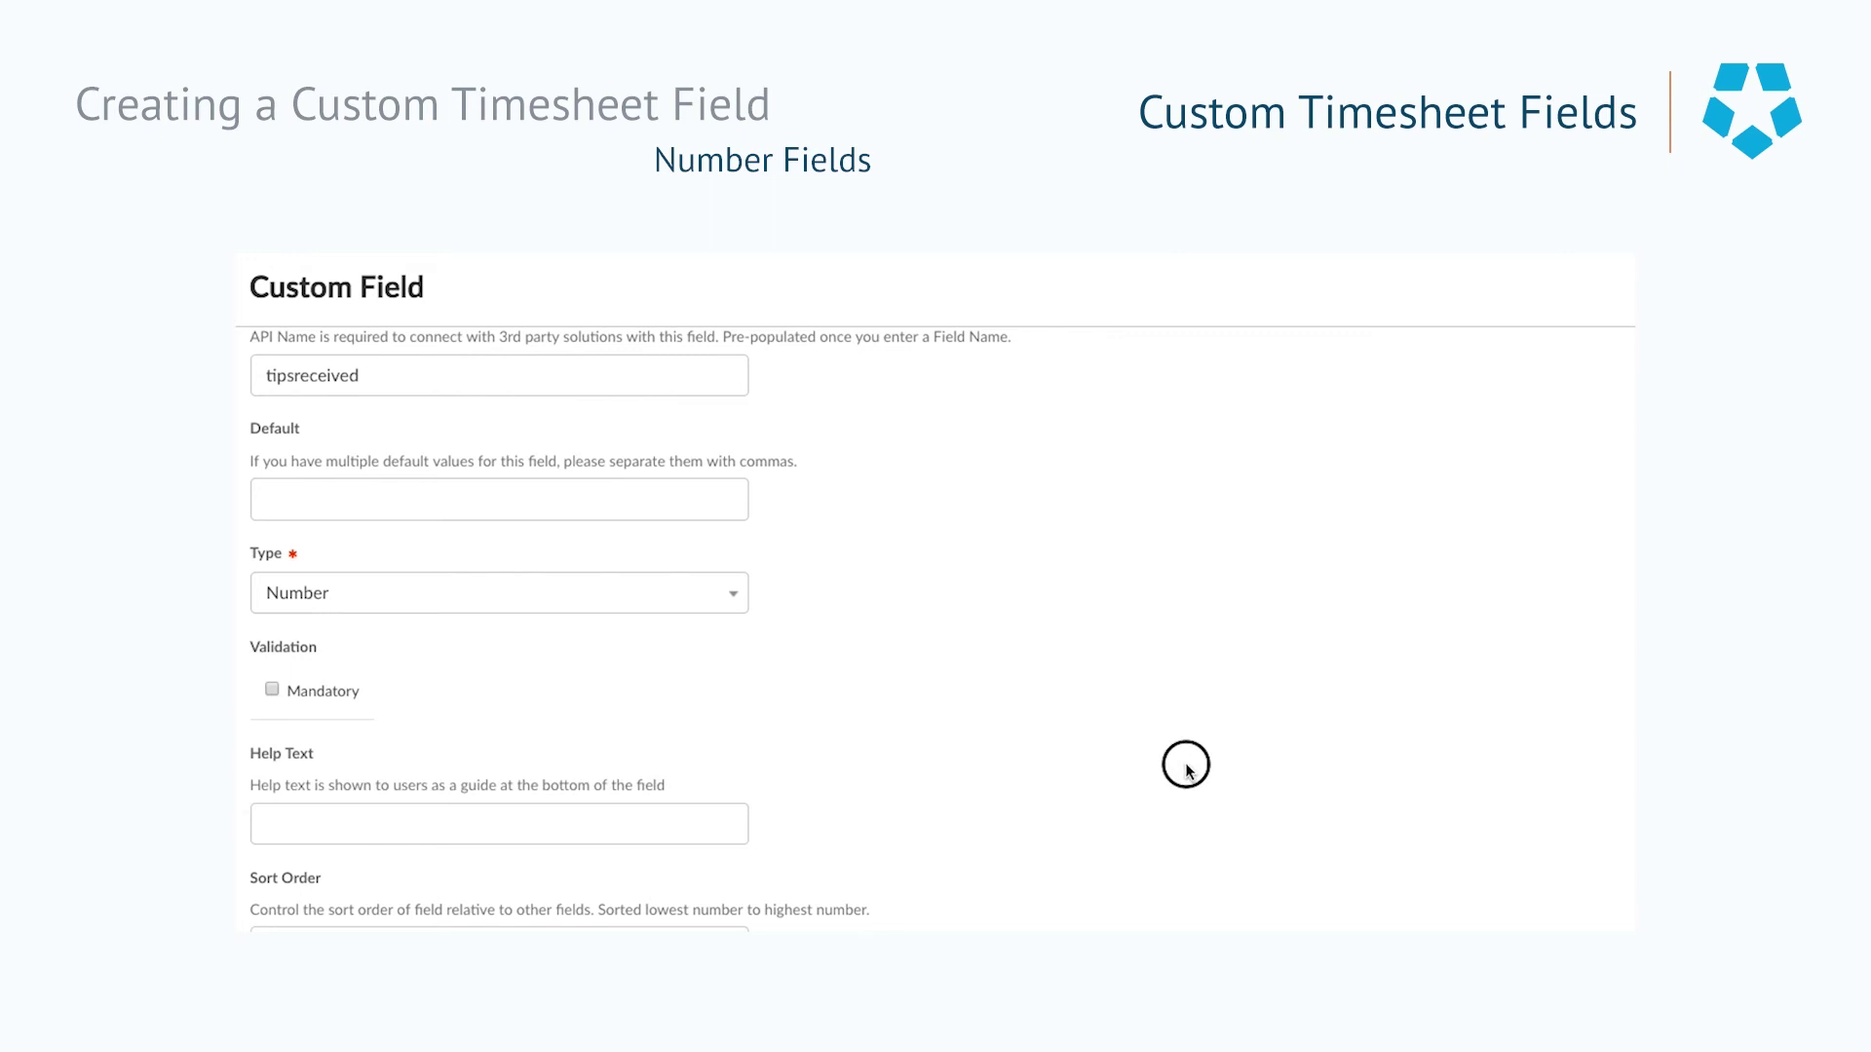
scroll(1190, 764, "down", 1)
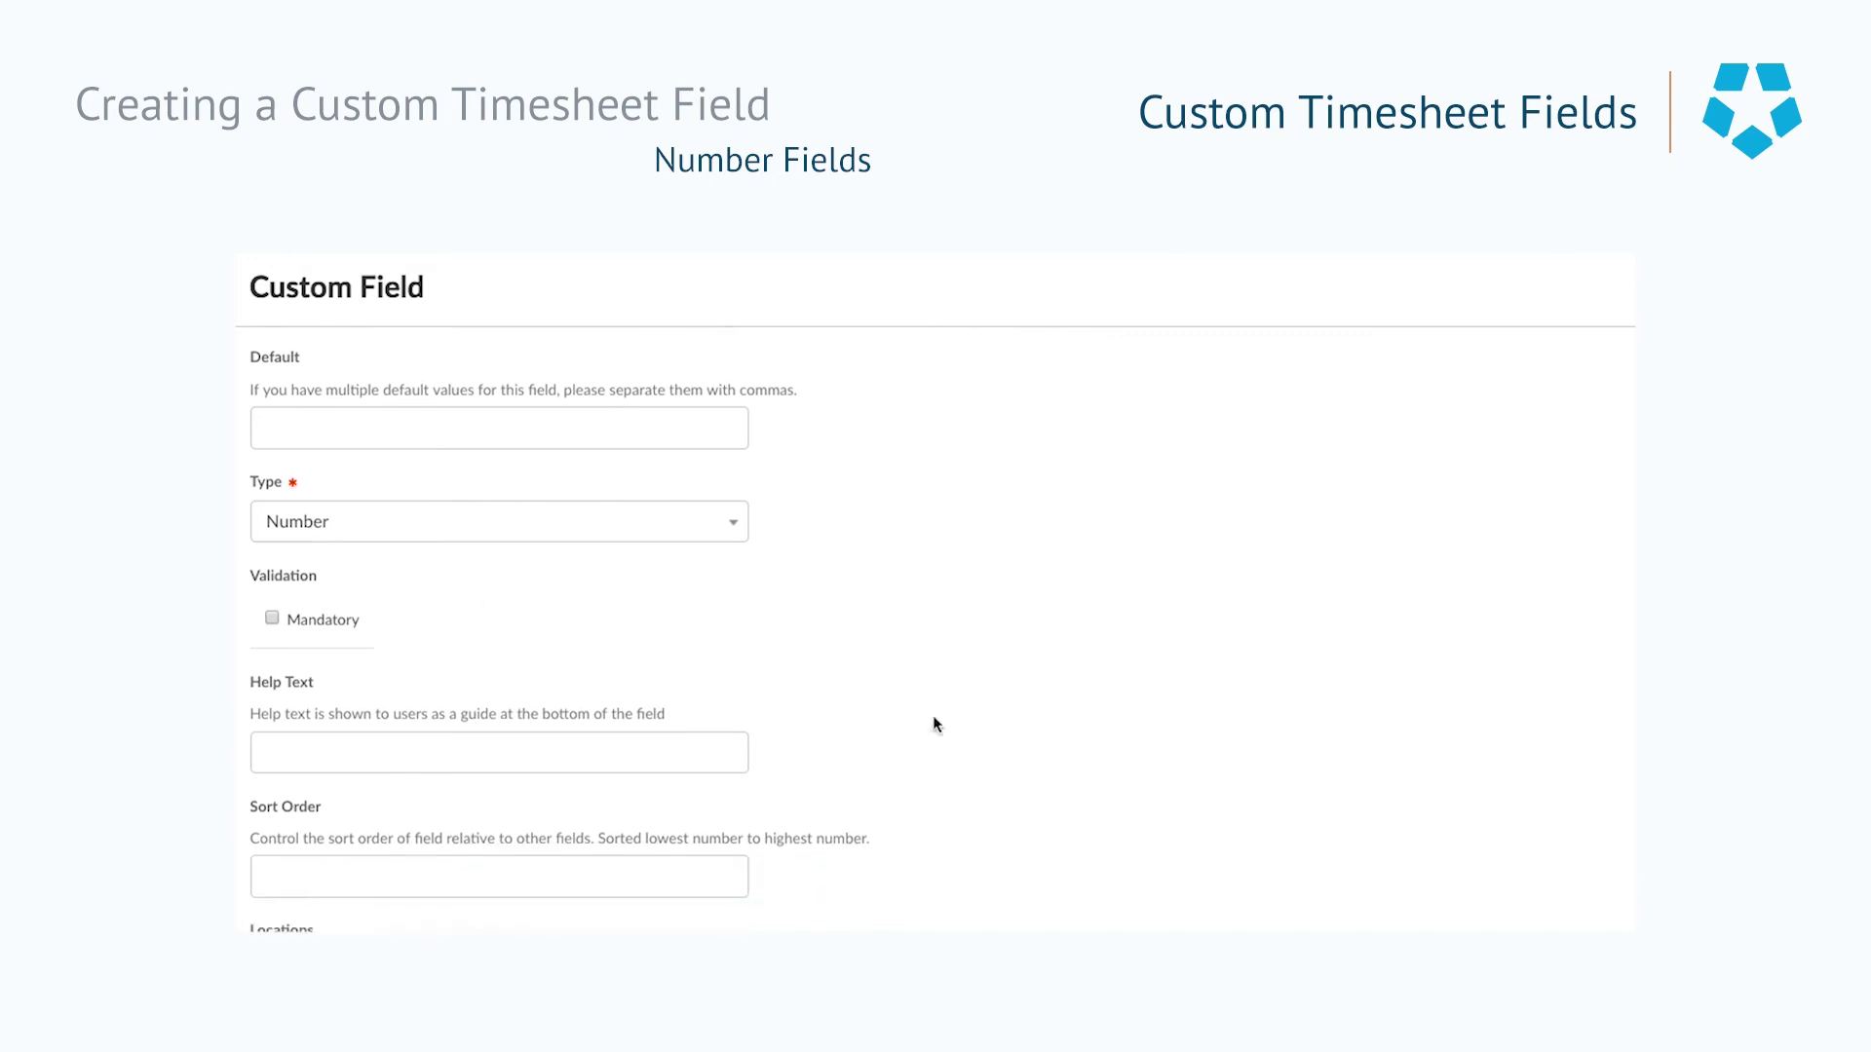
left_click(273, 617)
scroll(1219, 681, "down", 2)
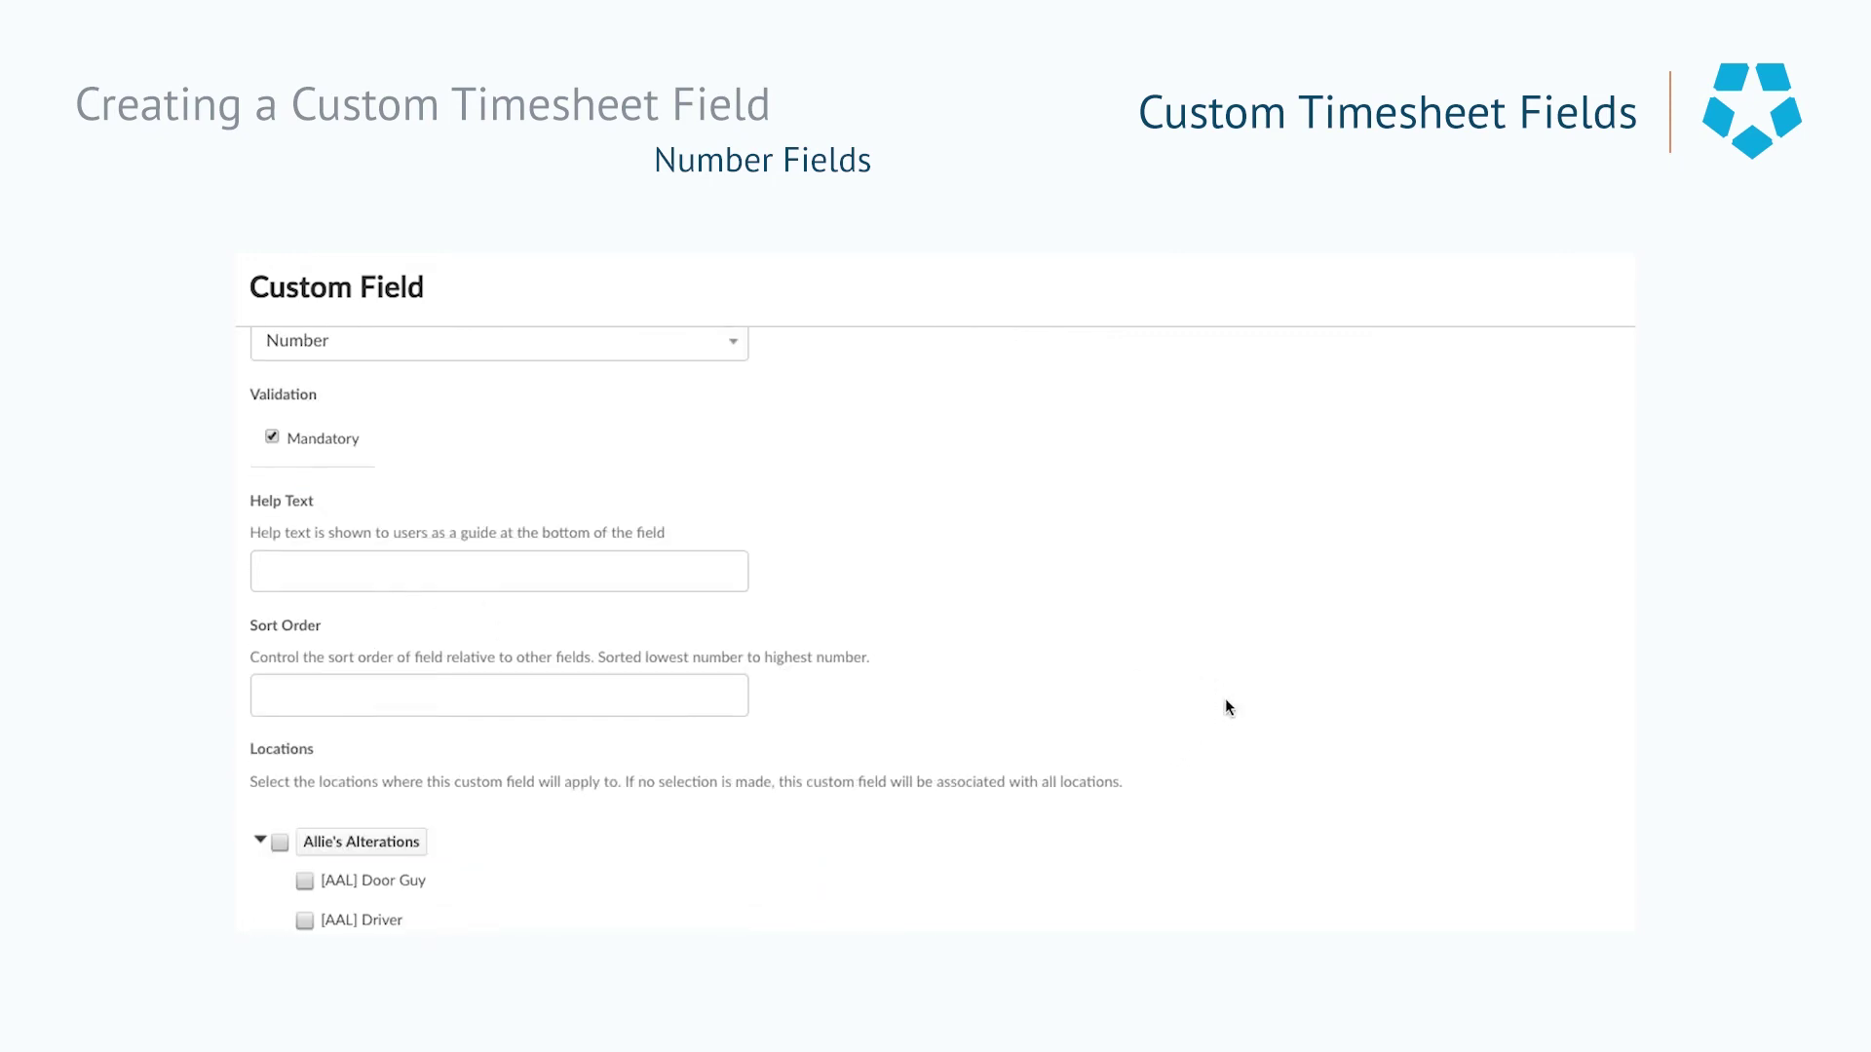
Step: Enter "Enter the amount of tips you collected this shift" as the Tips Received field's help text
scroll(961, 662, "down", 1)
left_click(325, 524)
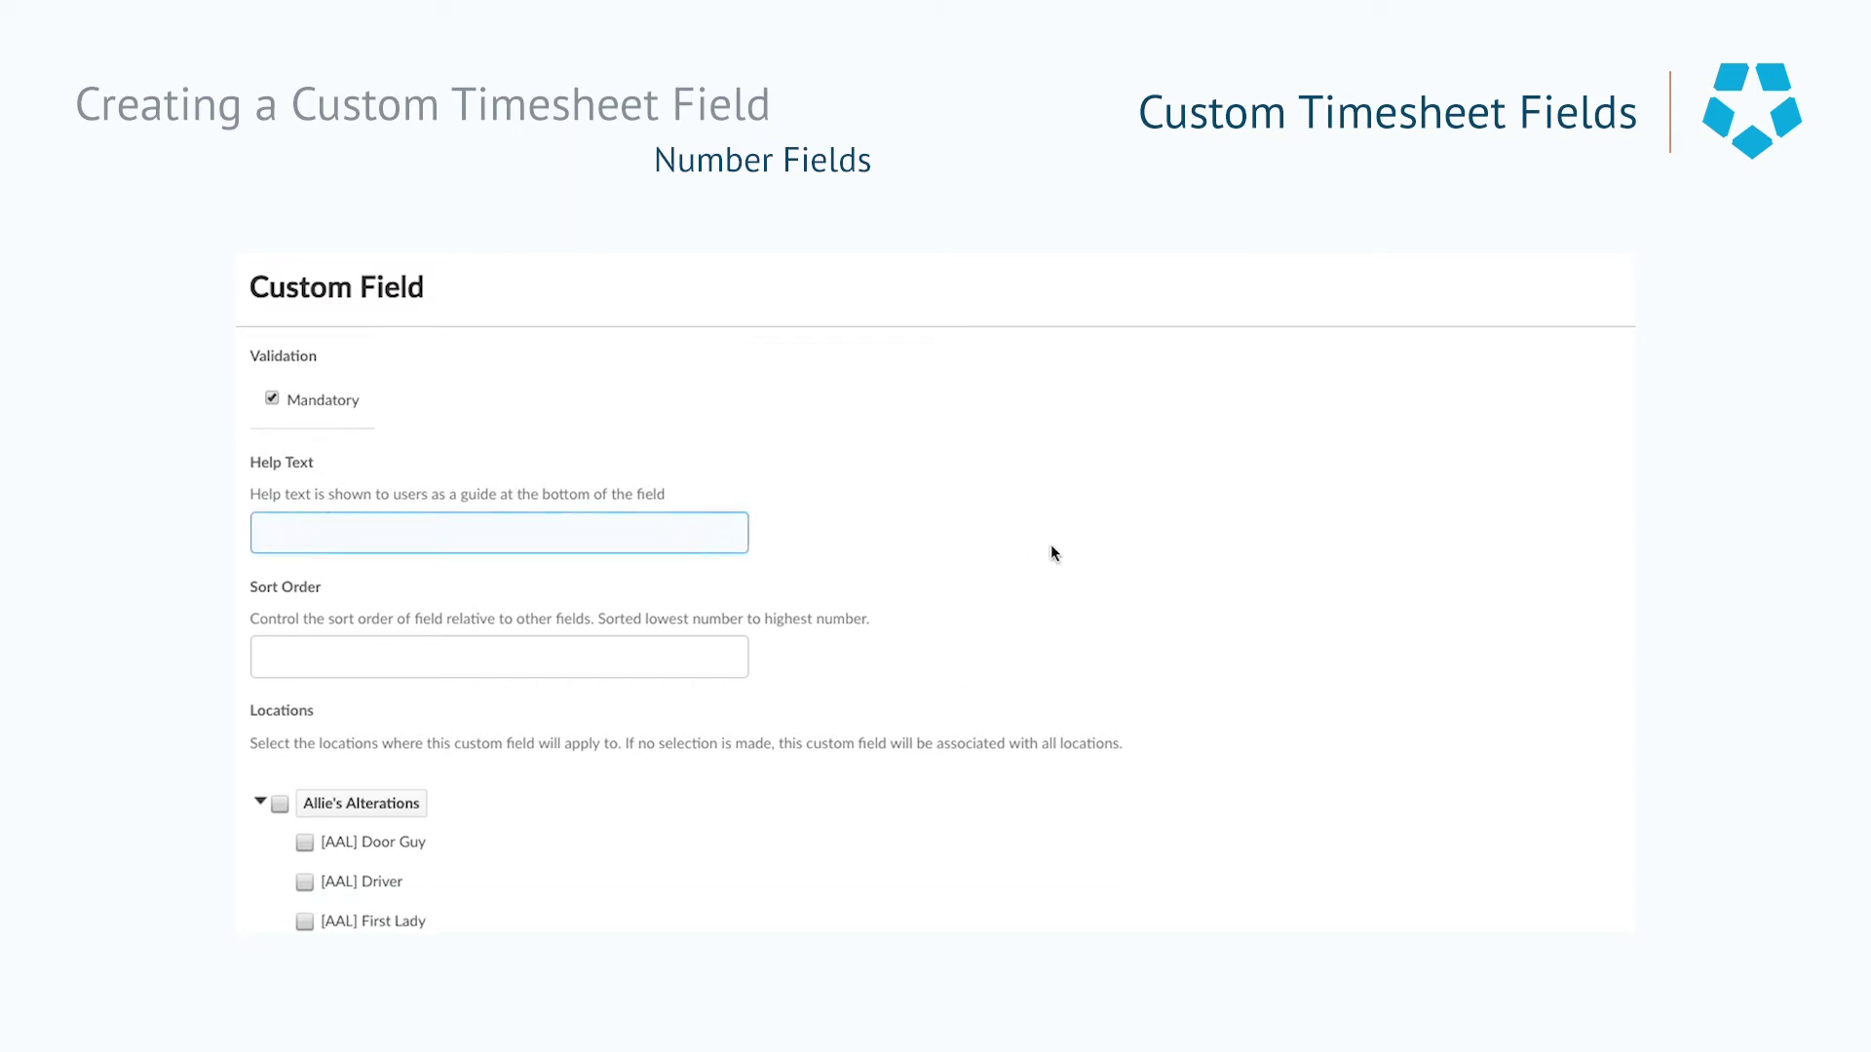
scroll(1132, 471, "up", 5)
scroll(1031, 676, "down", 4)
left_click(371, 780)
scroll(1469, 853, "down", 3)
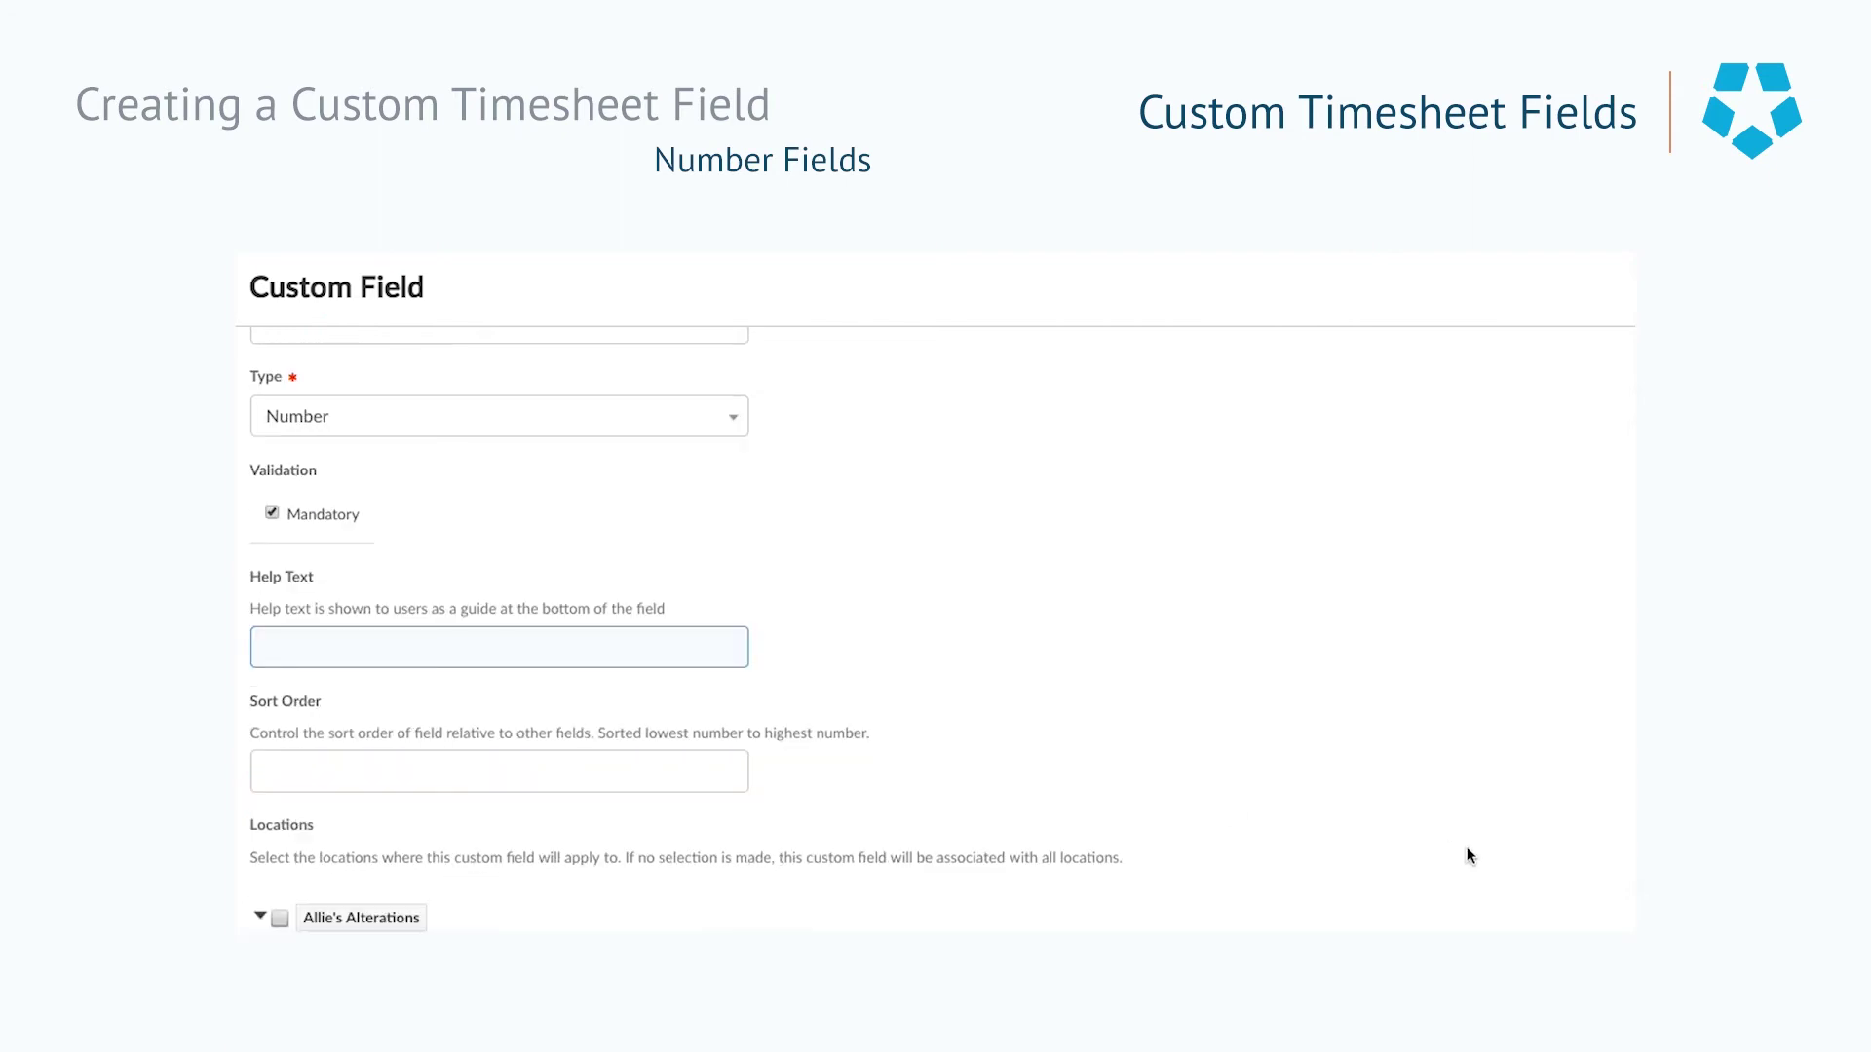
type("Enter the amount of tips you")
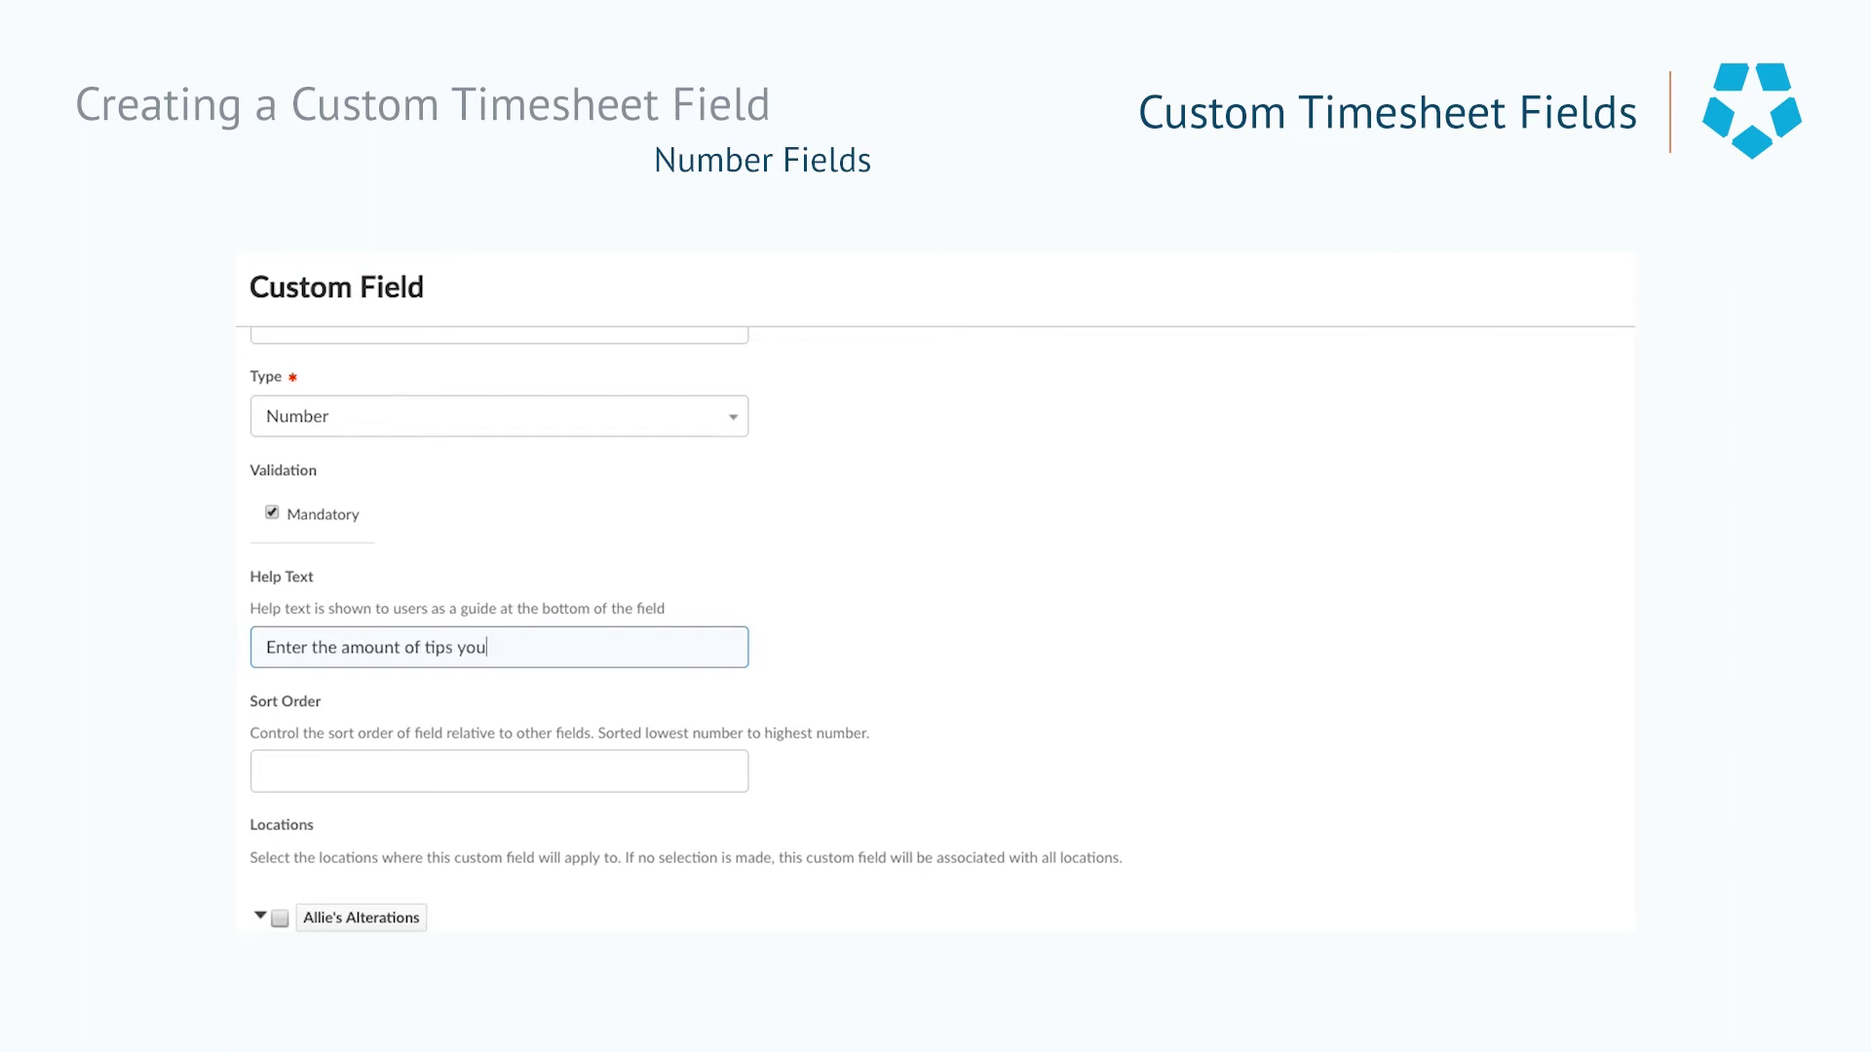
type(" collected this shift")
Step: Apply the Tips Received field to Bob's Burgers Bar, Delivery and Drive-Thru Window, and save the custom field
left_click(260, 916)
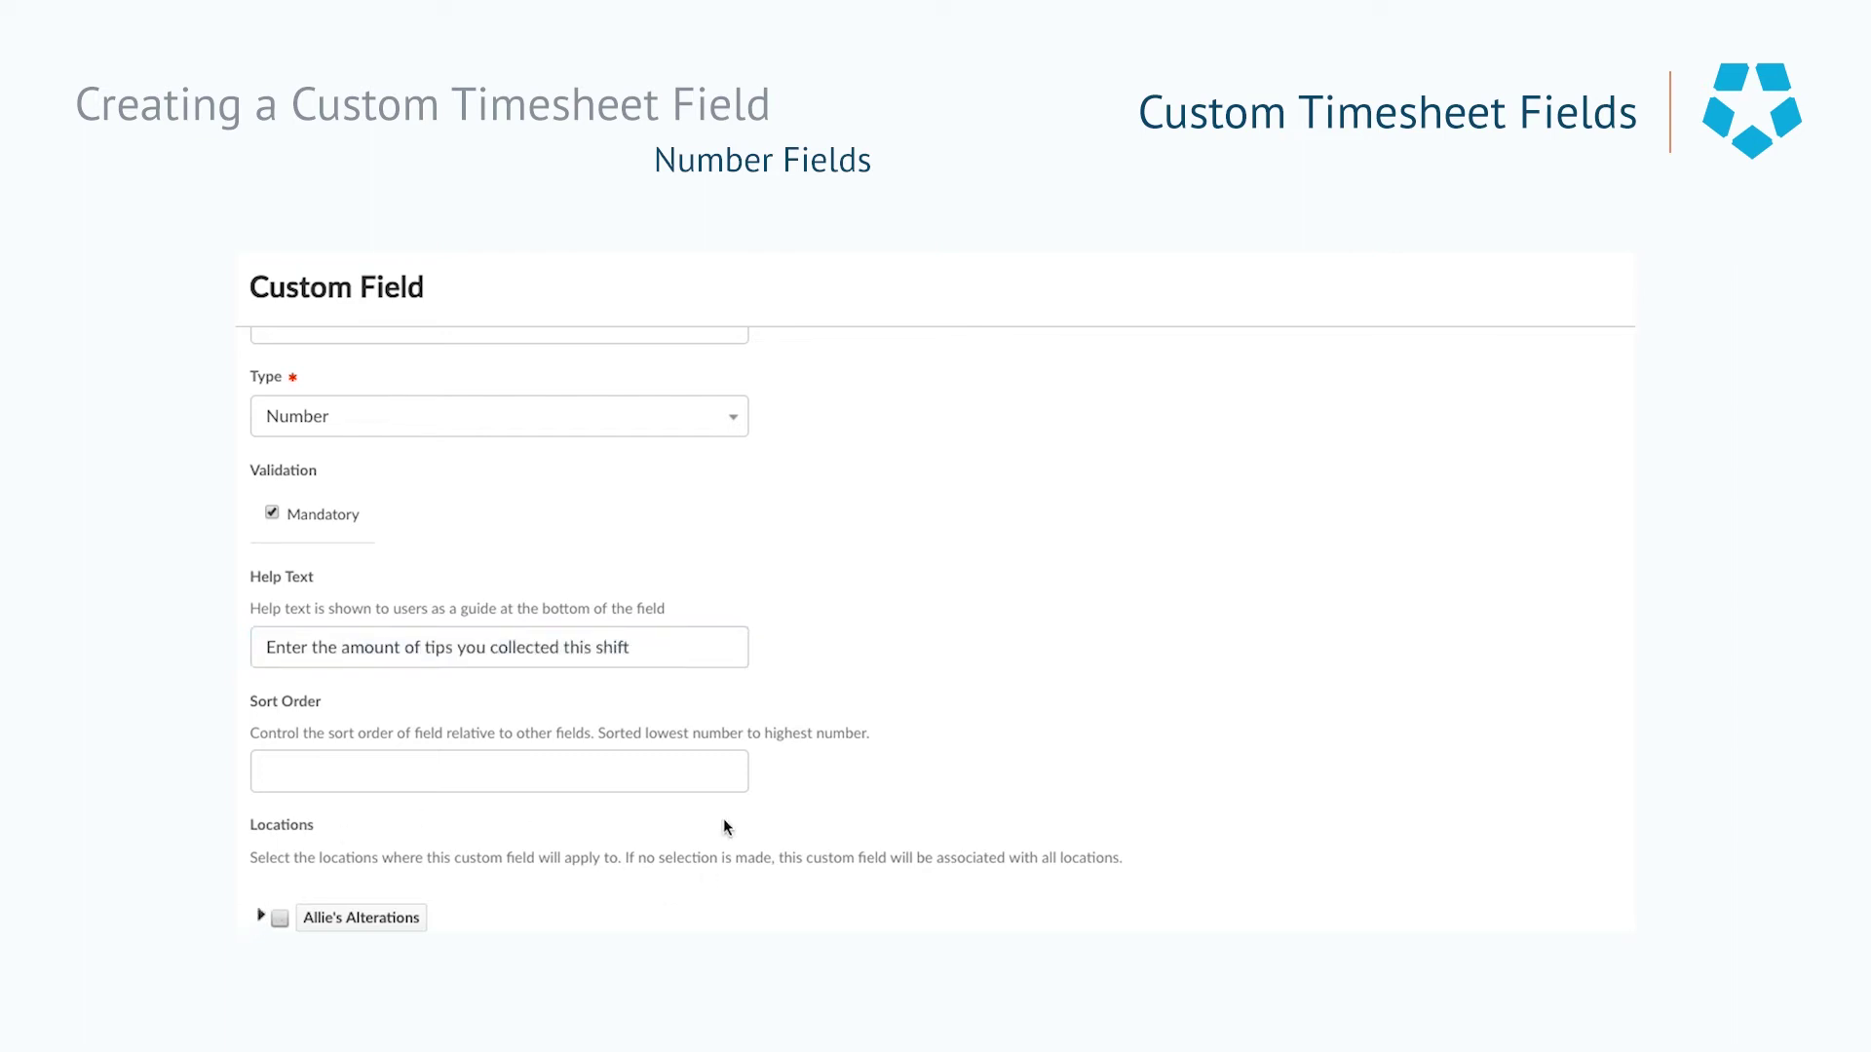
scroll(916, 891, "down", 2)
scroll(916, 890, "down", 1)
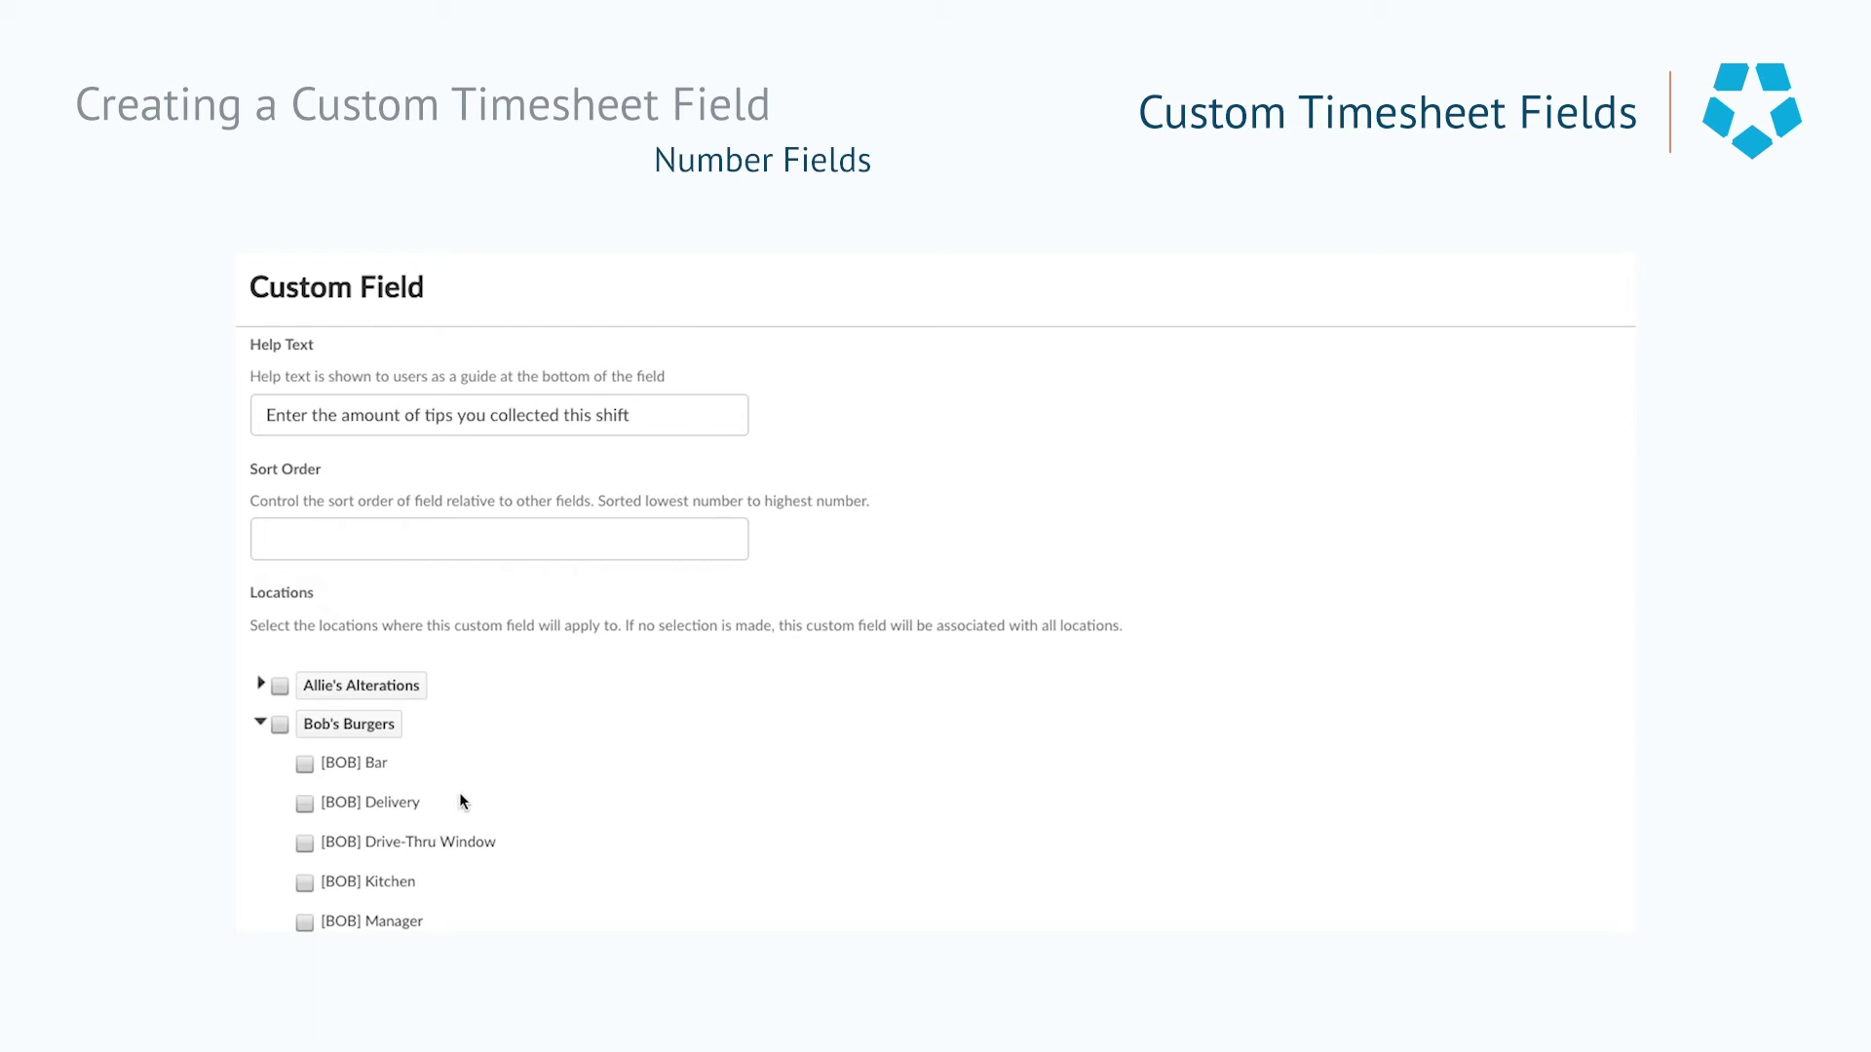
left_click(305, 767)
left_click(307, 807)
left_click(305, 844)
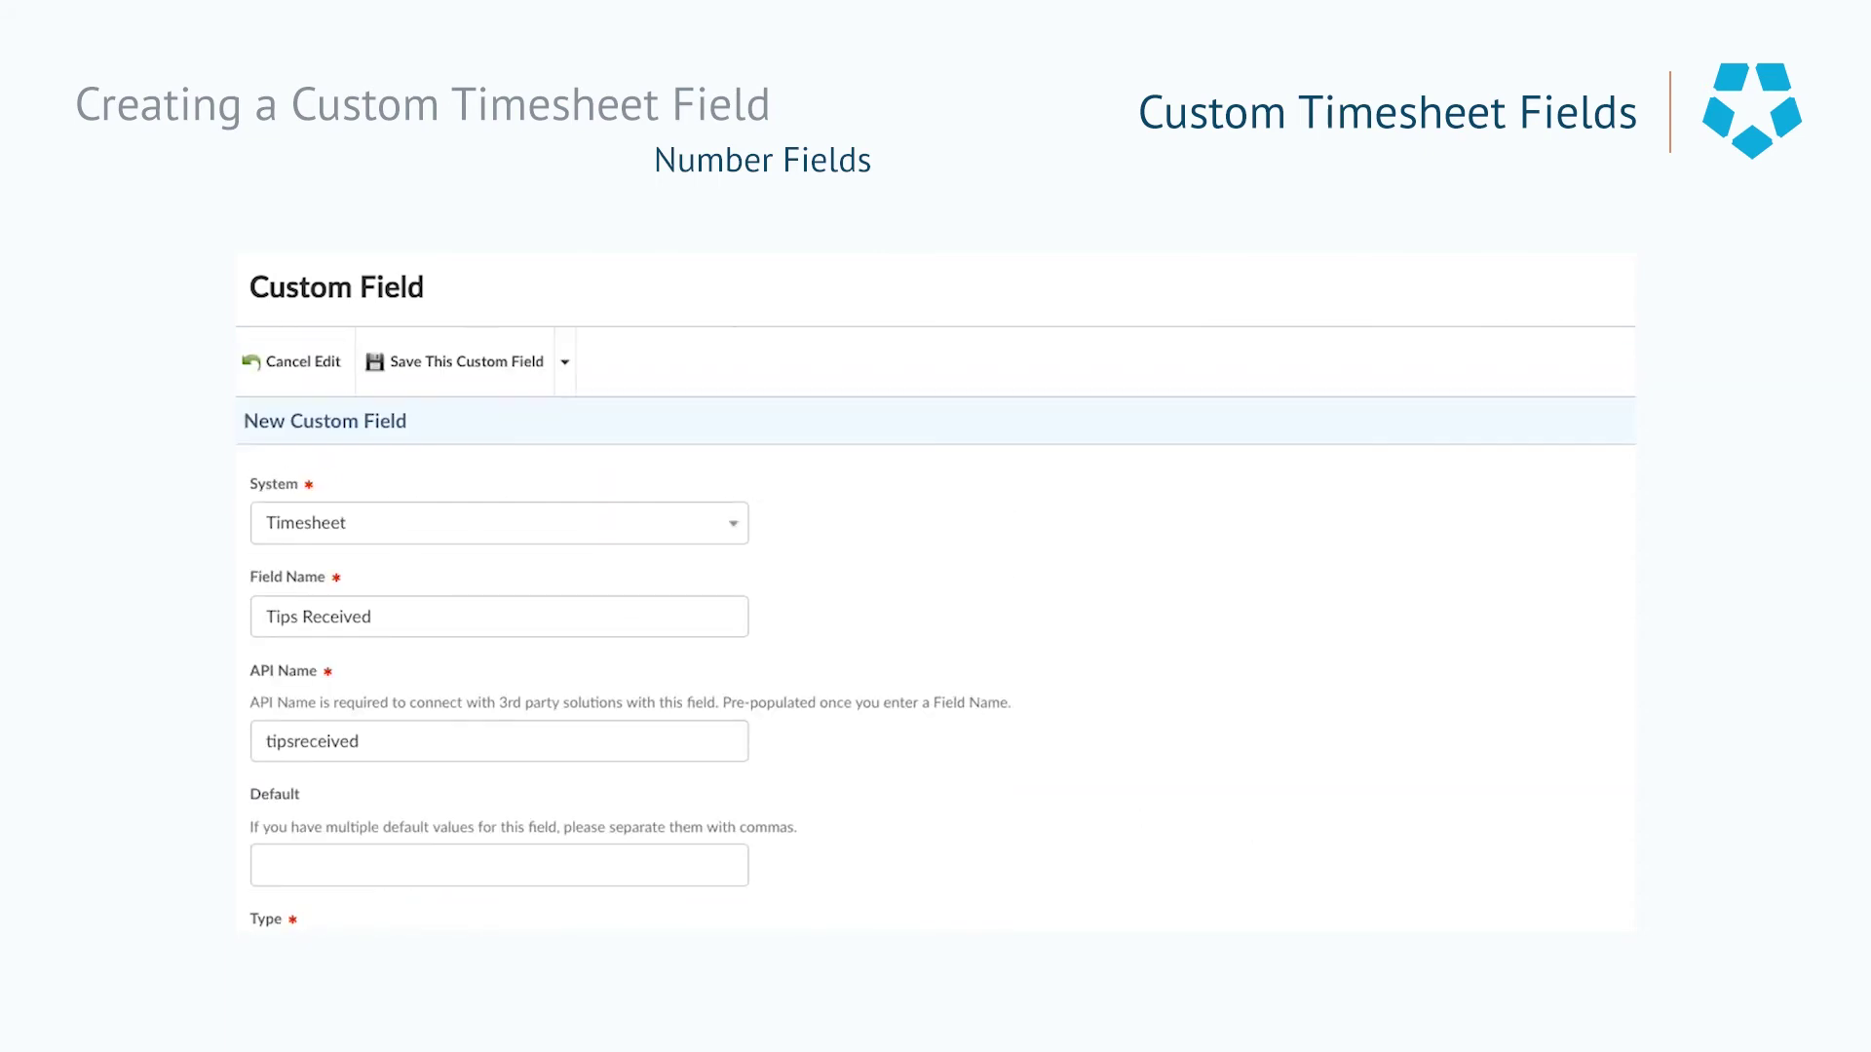
left_click(453, 368)
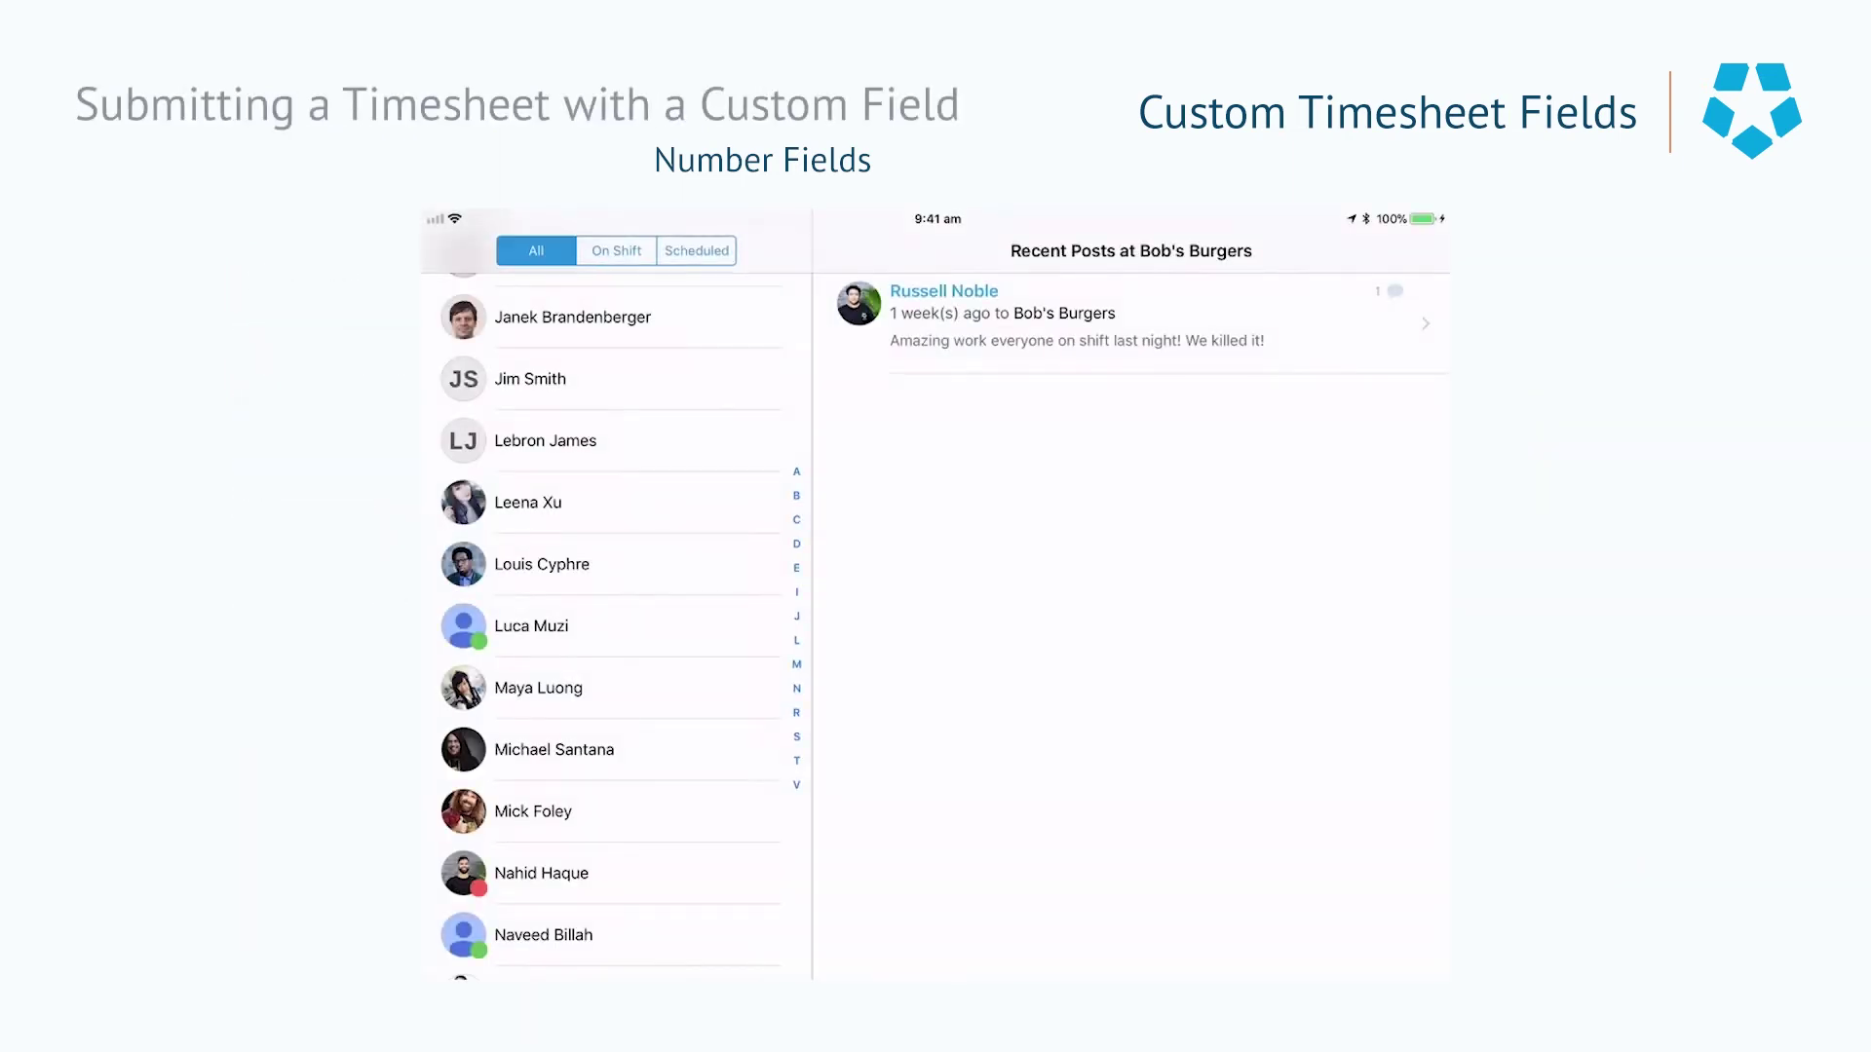
Step: In the Deputy kiosk on the tablet, select the employee on shift at Bar and enter their Kiosk PIN
left_click(613, 626)
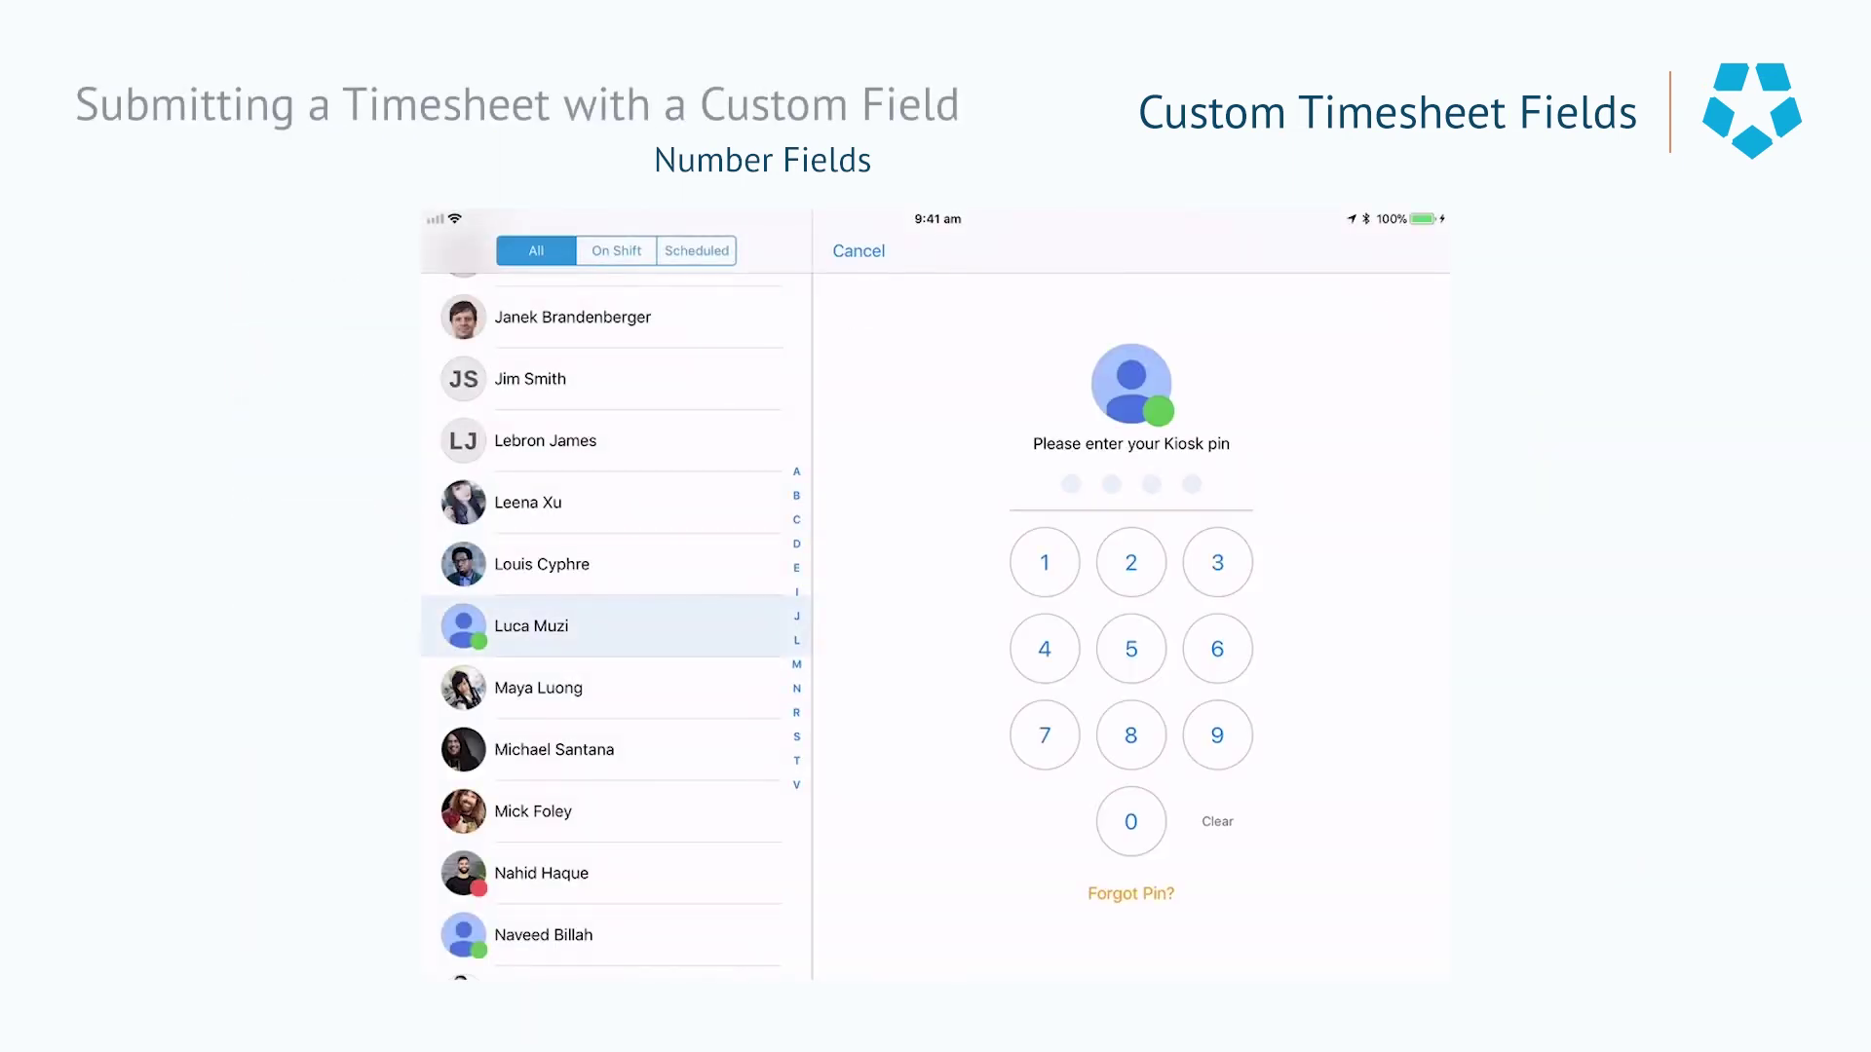
left_click(1045, 649)
left_click(1130, 735)
left_click(1044, 735)
left_click(1045, 562)
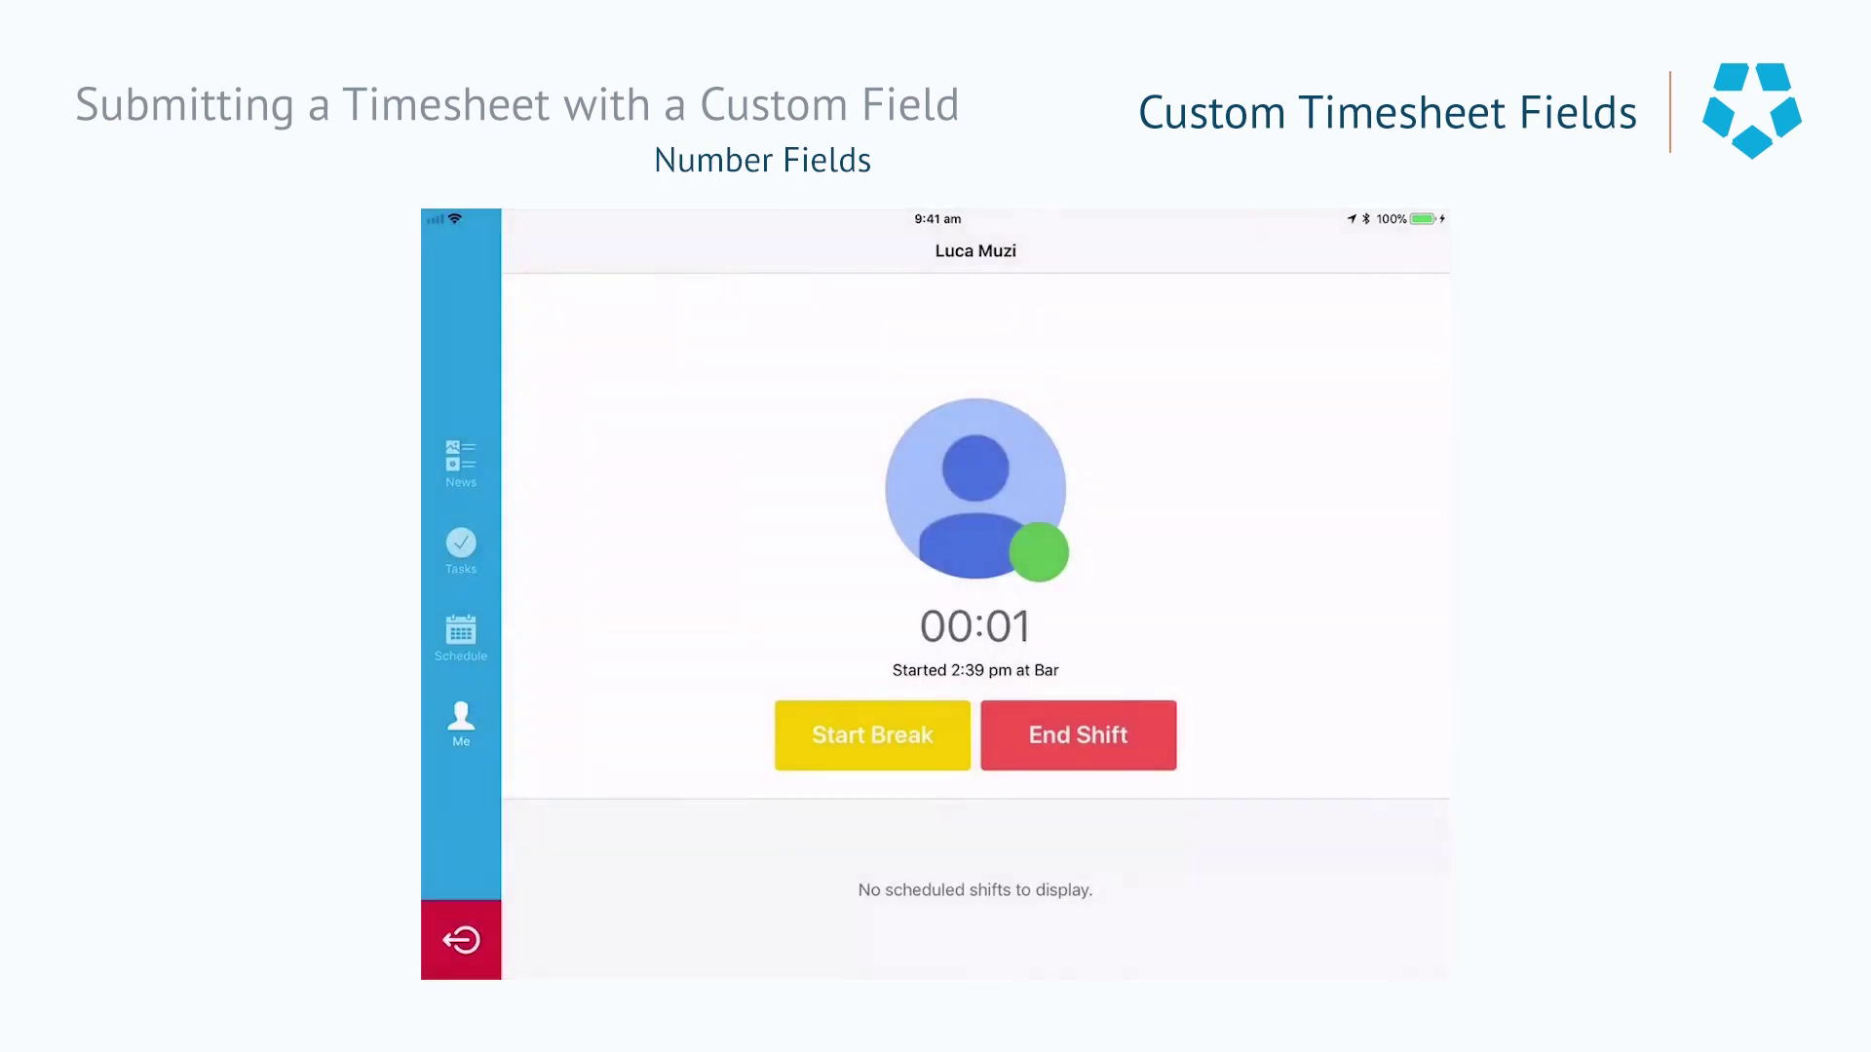
Step: End the employee's shift with 108 entered as Tips Received
left_click(1078, 735)
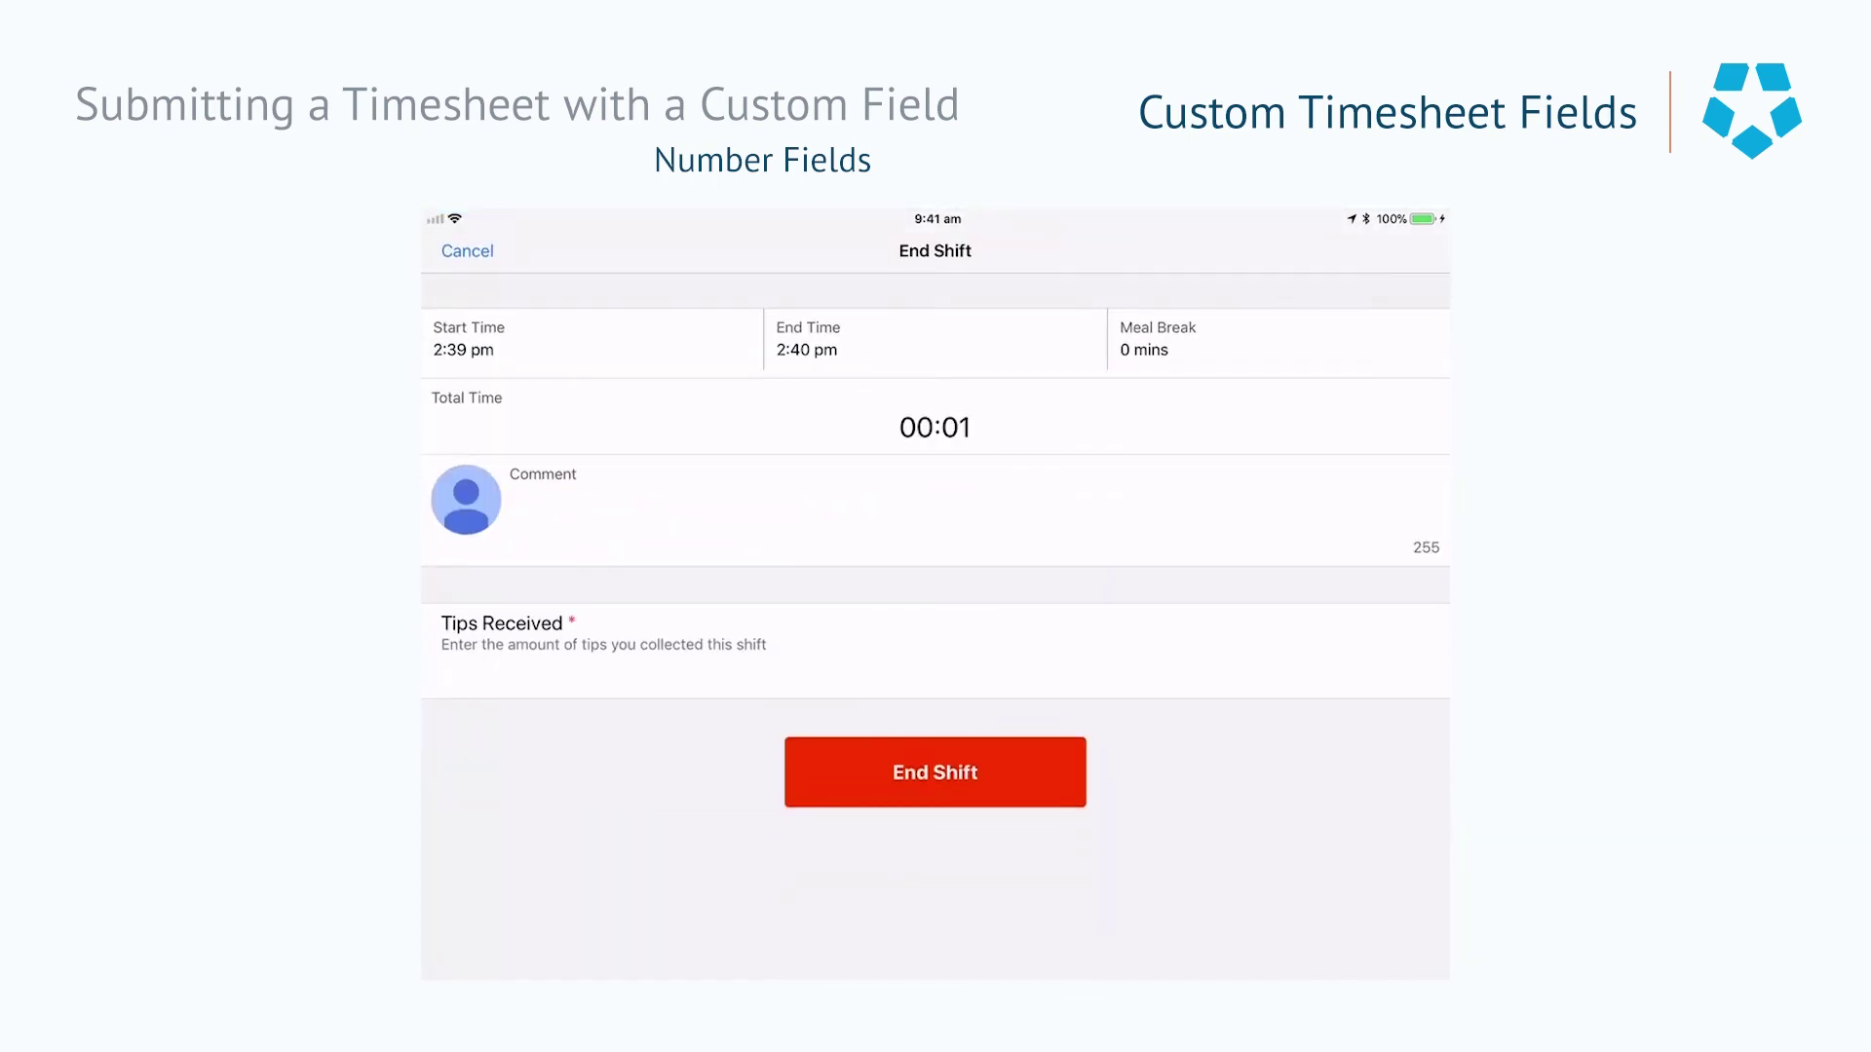
left_click(452, 670)
left_click(1403, 673)
left_click(466, 673)
type("108")
left_click(934, 486)
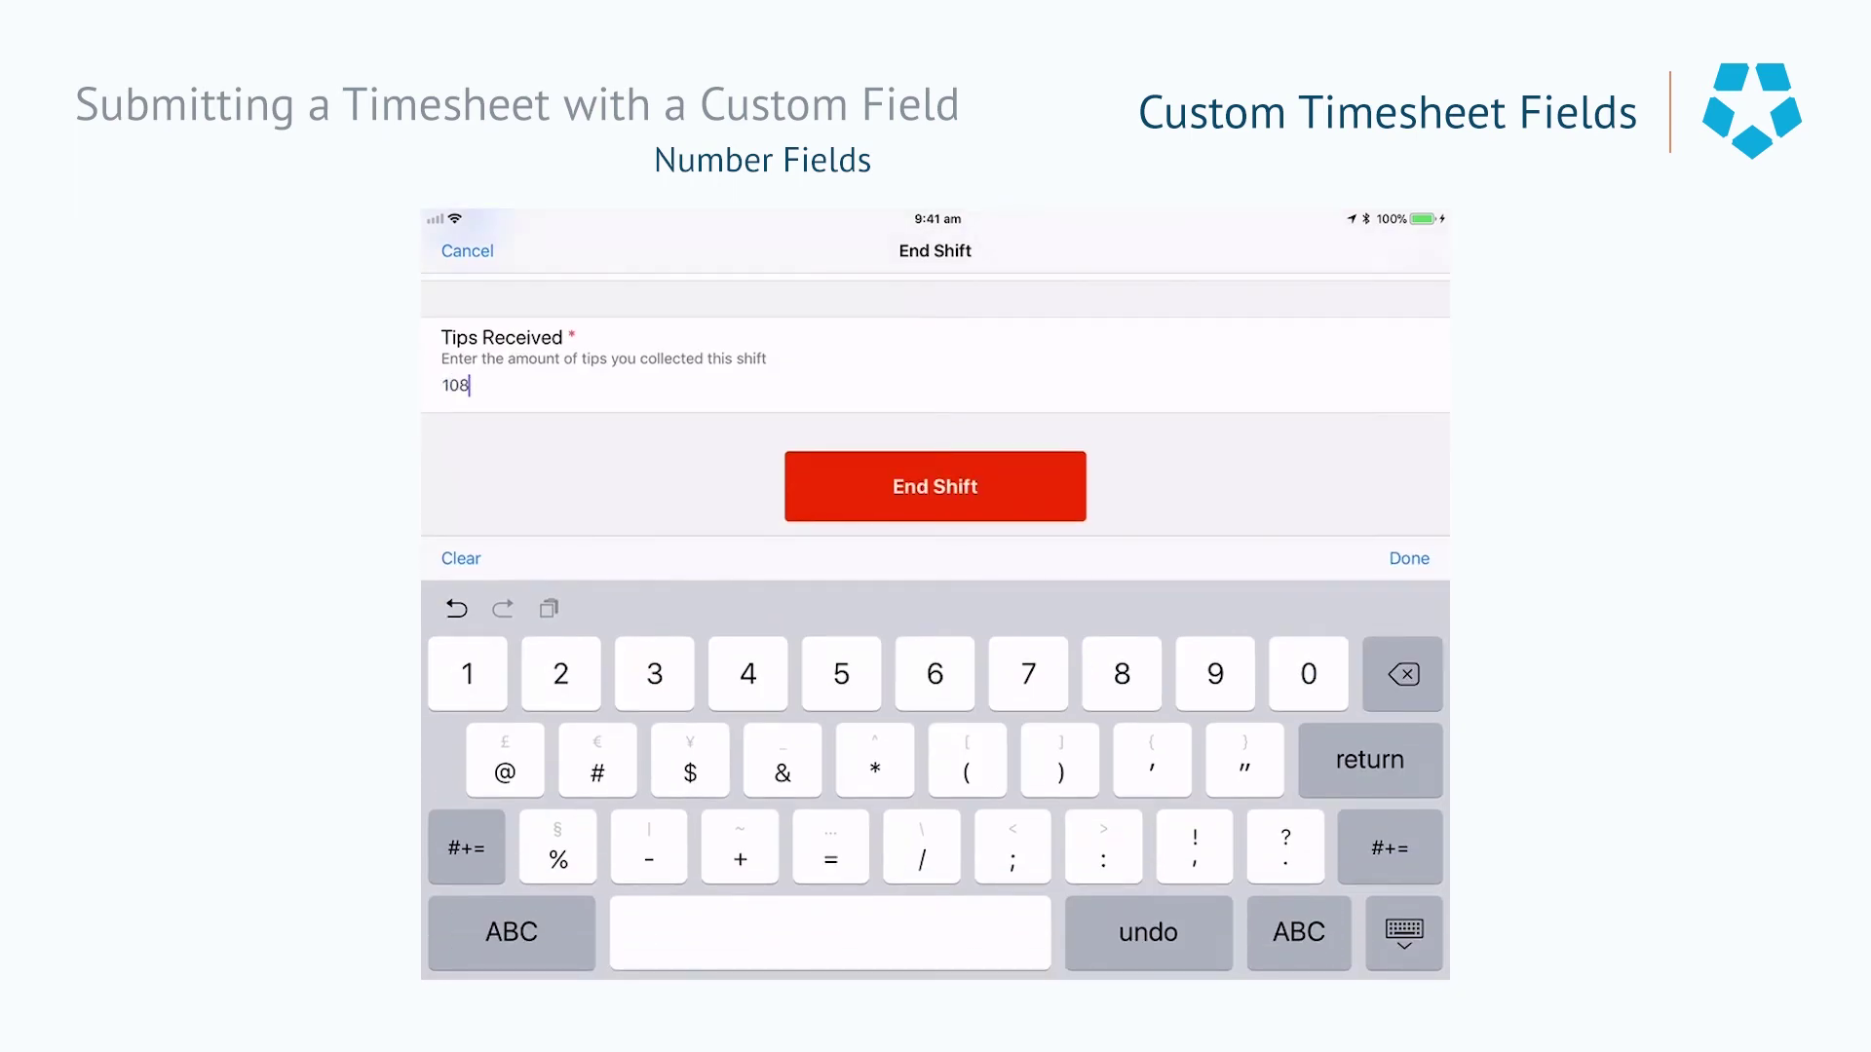
left_click(1409, 558)
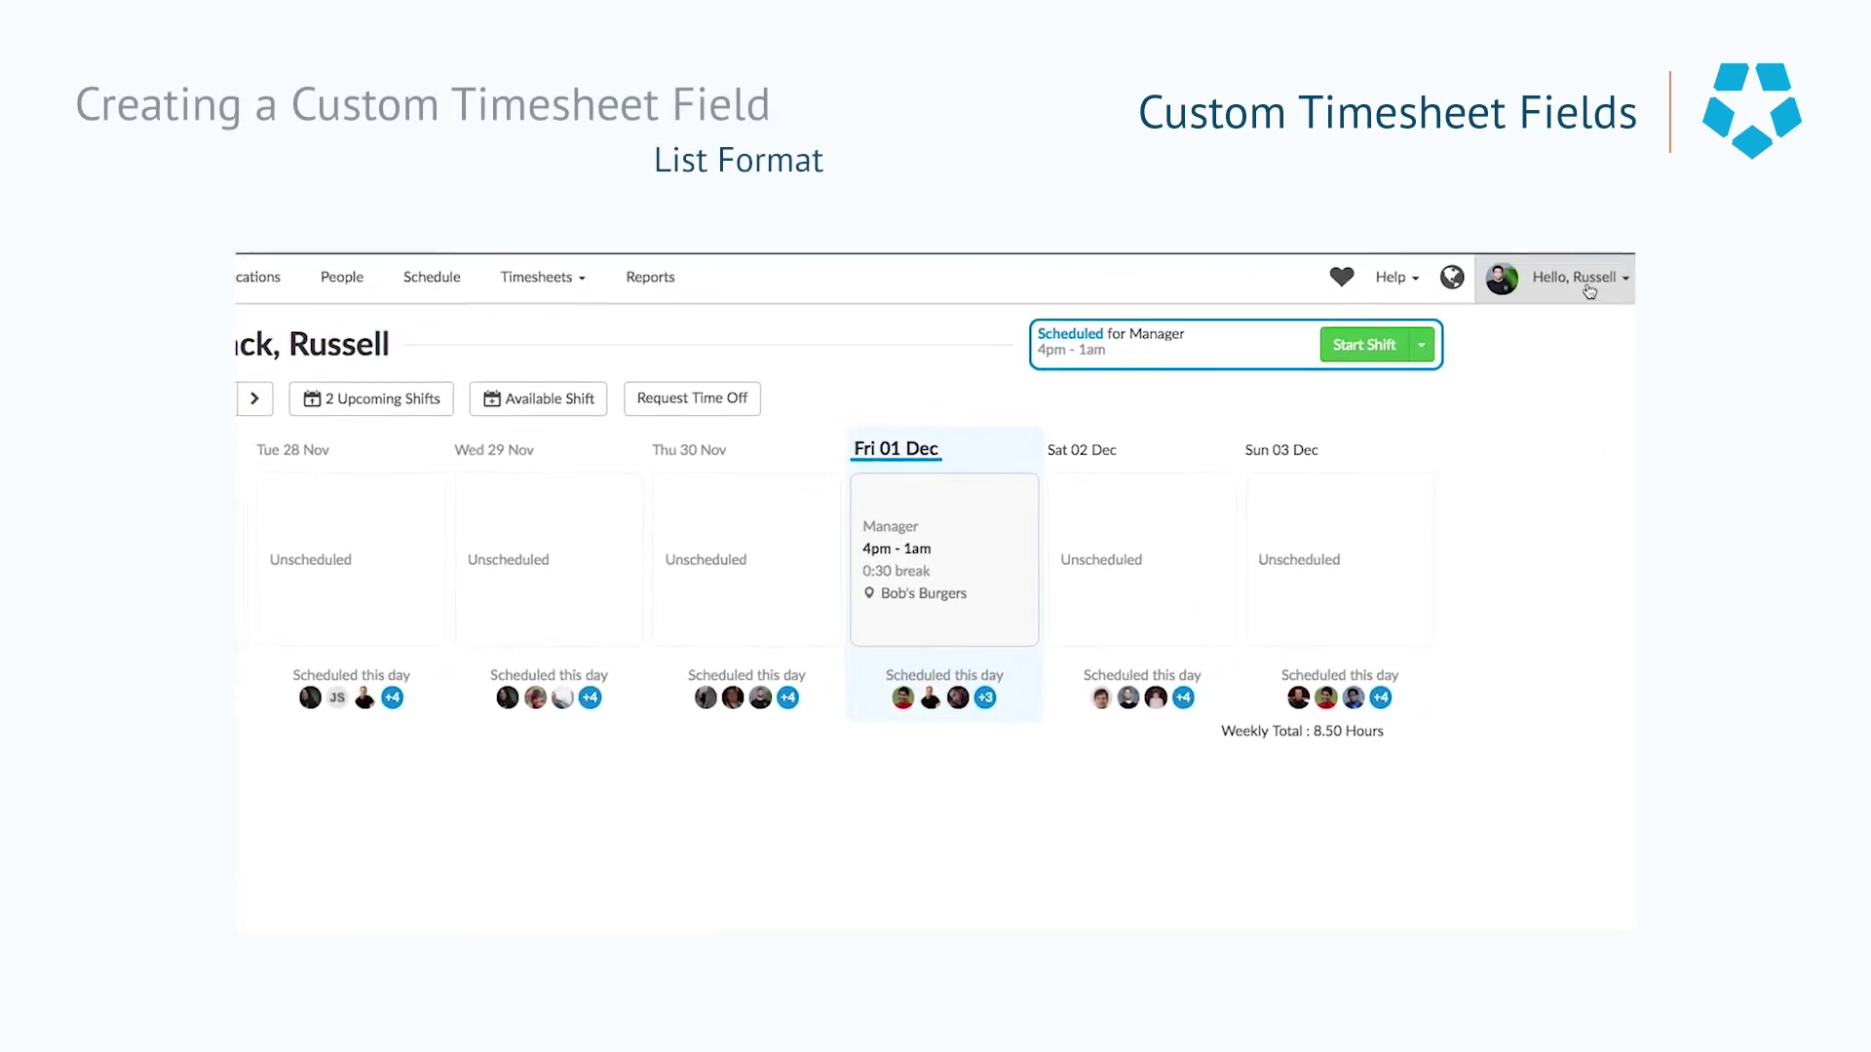
Step: Back in Deputy on the web, open Timesheet Custom Fields from Global Settings and start another new custom field
left_click(1588, 273)
left_click(1422, 589)
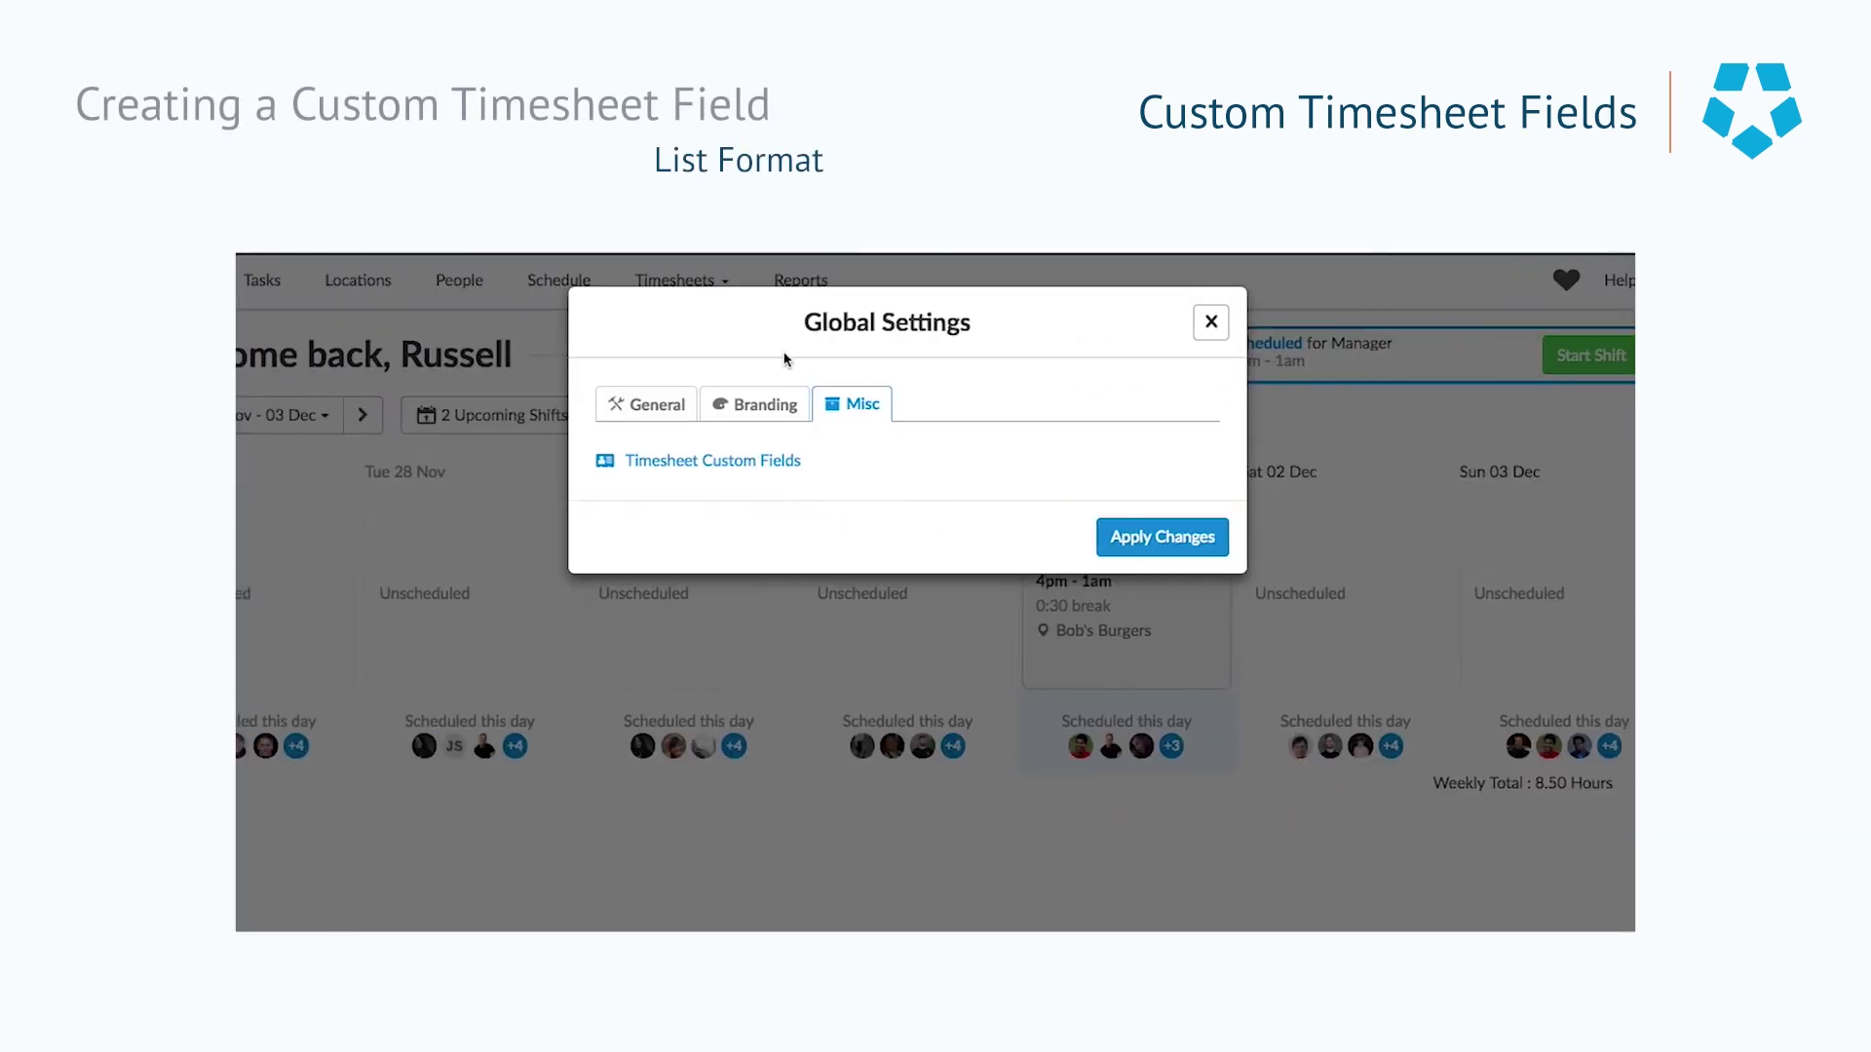
left_click(648, 405)
left_click(855, 404)
left_click(770, 463)
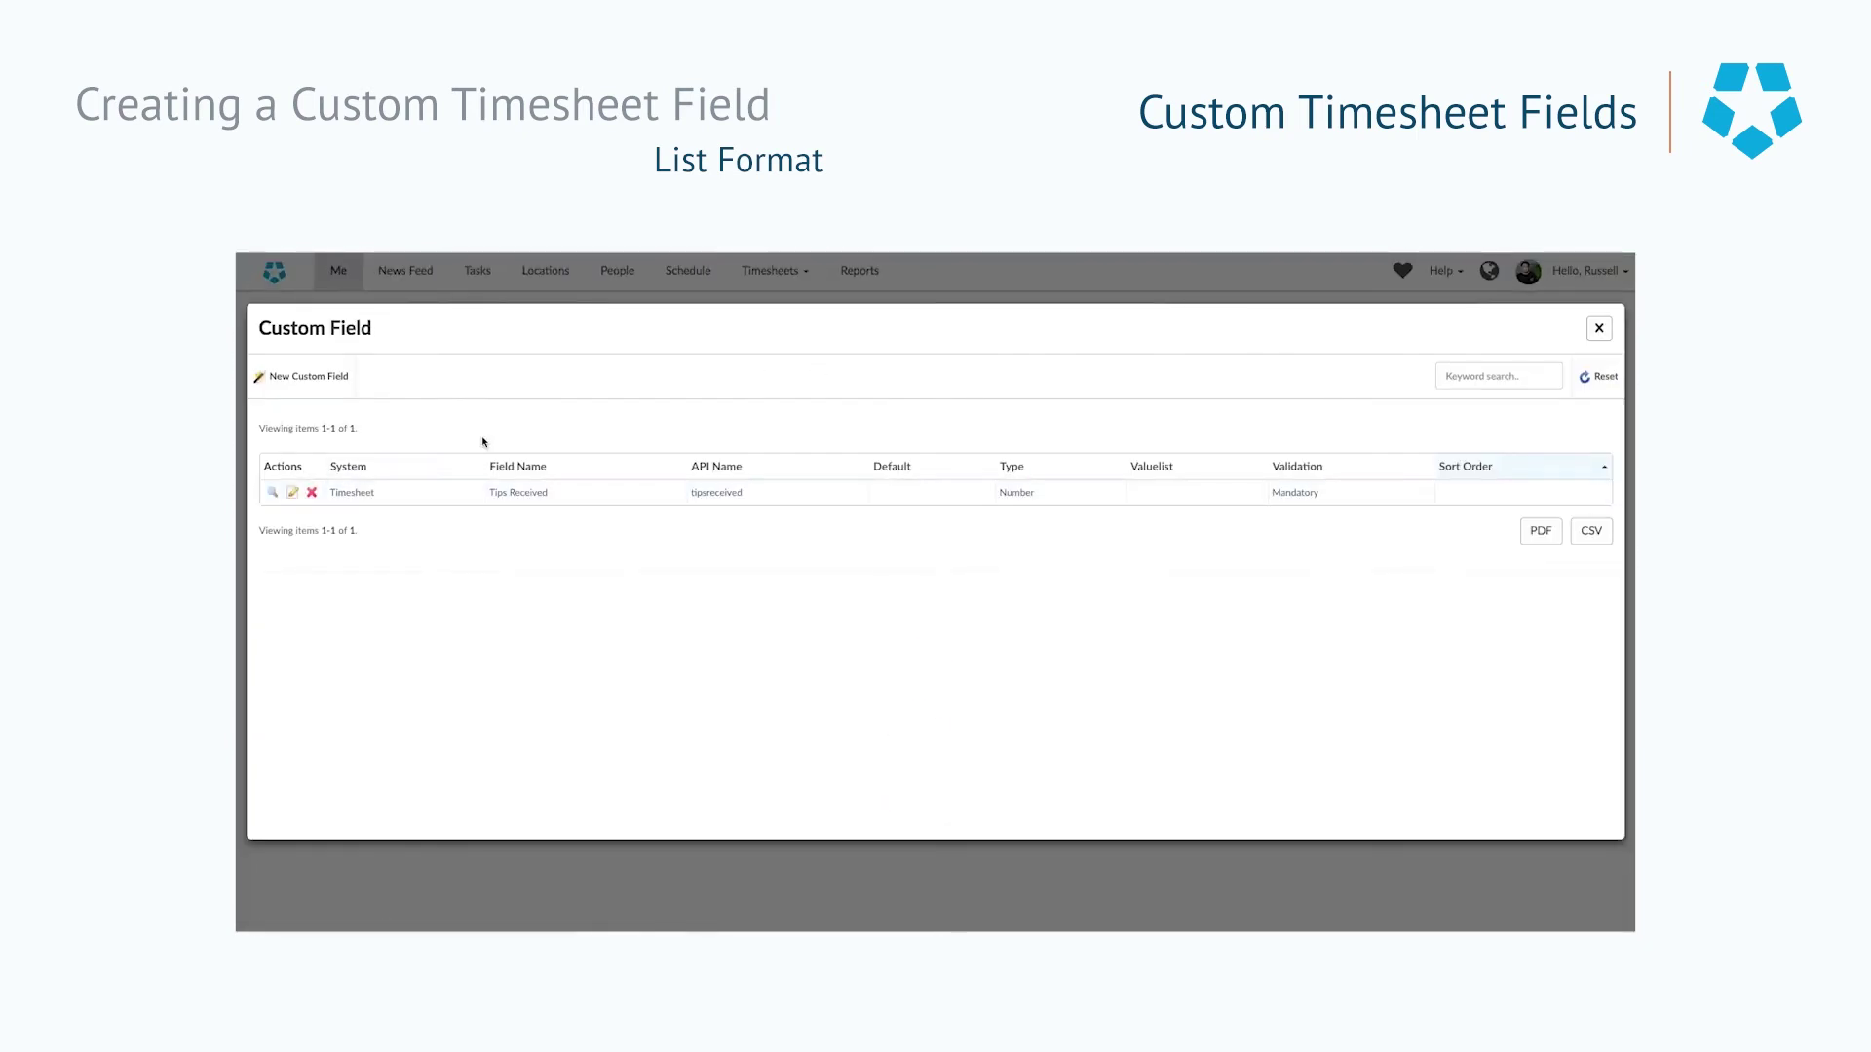
left_click(302, 376)
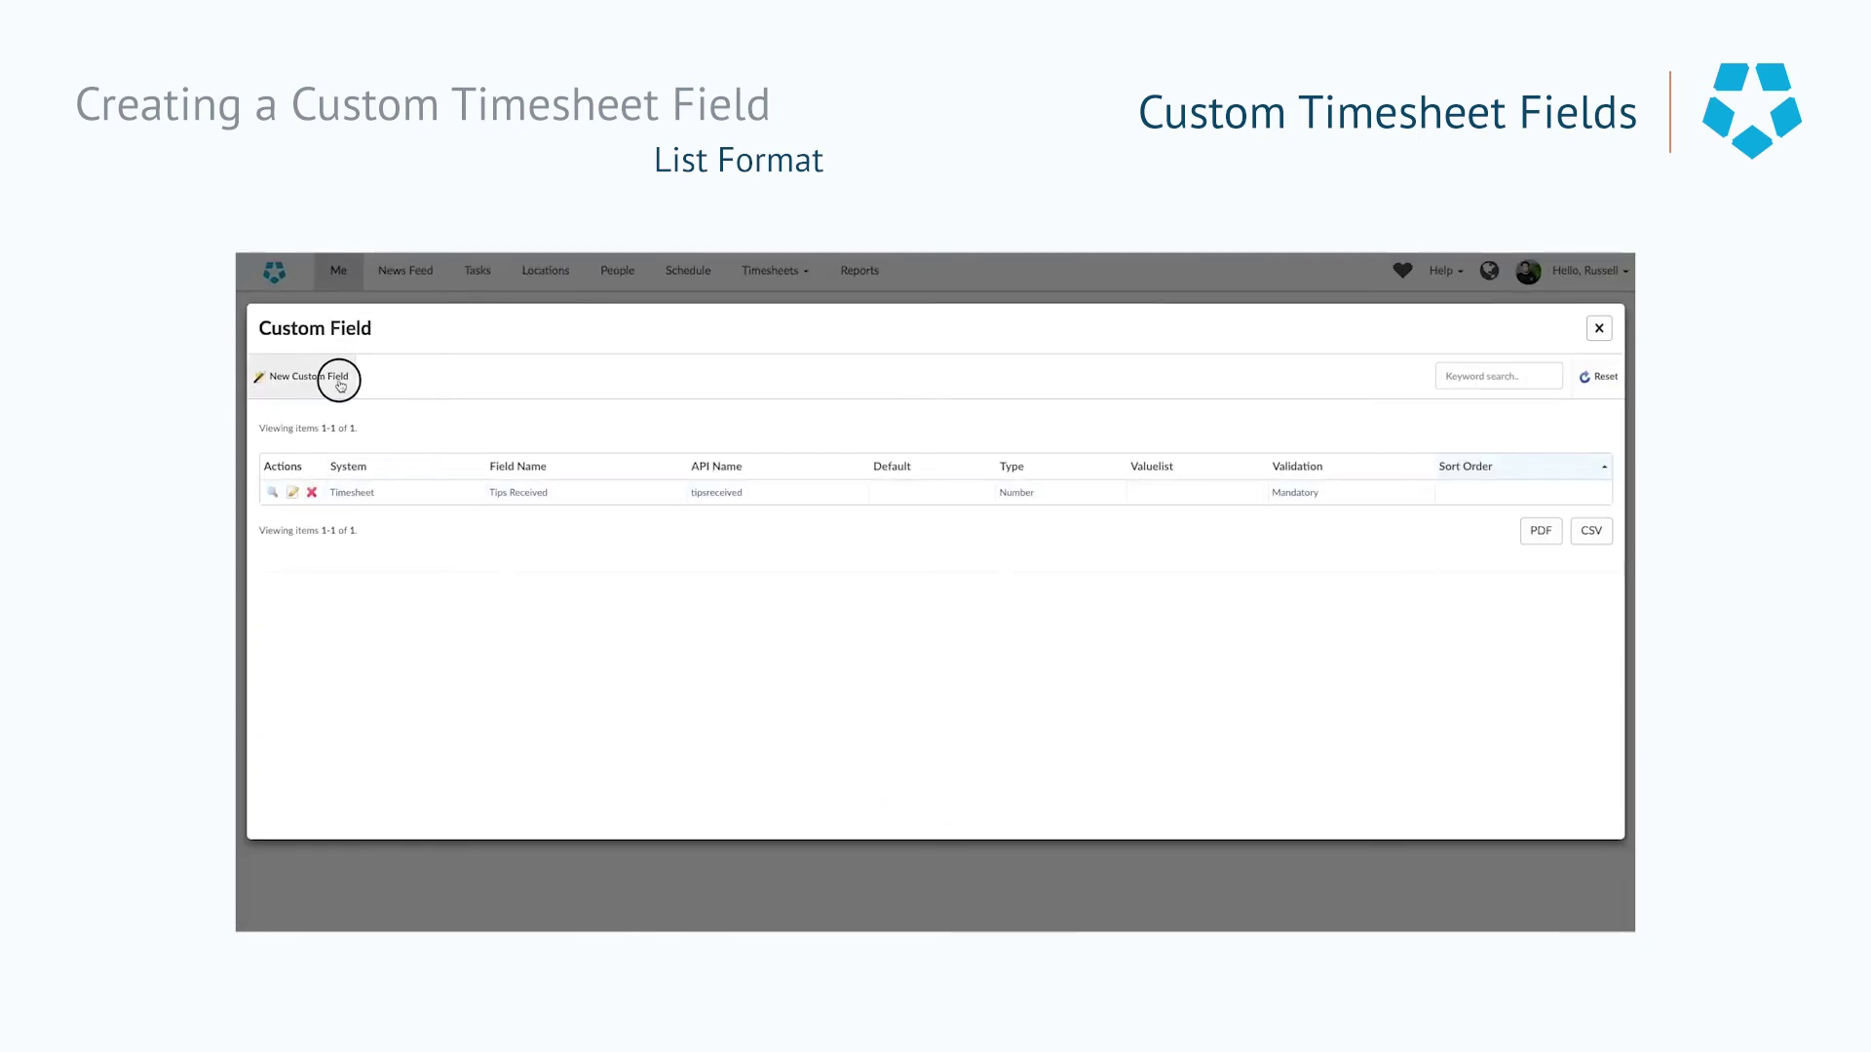
Step: Set the new field's system to Timesheet and its field name to "Popular Size of Coffees"
left_click(526, 479)
left_click(528, 500)
left_click(413, 542)
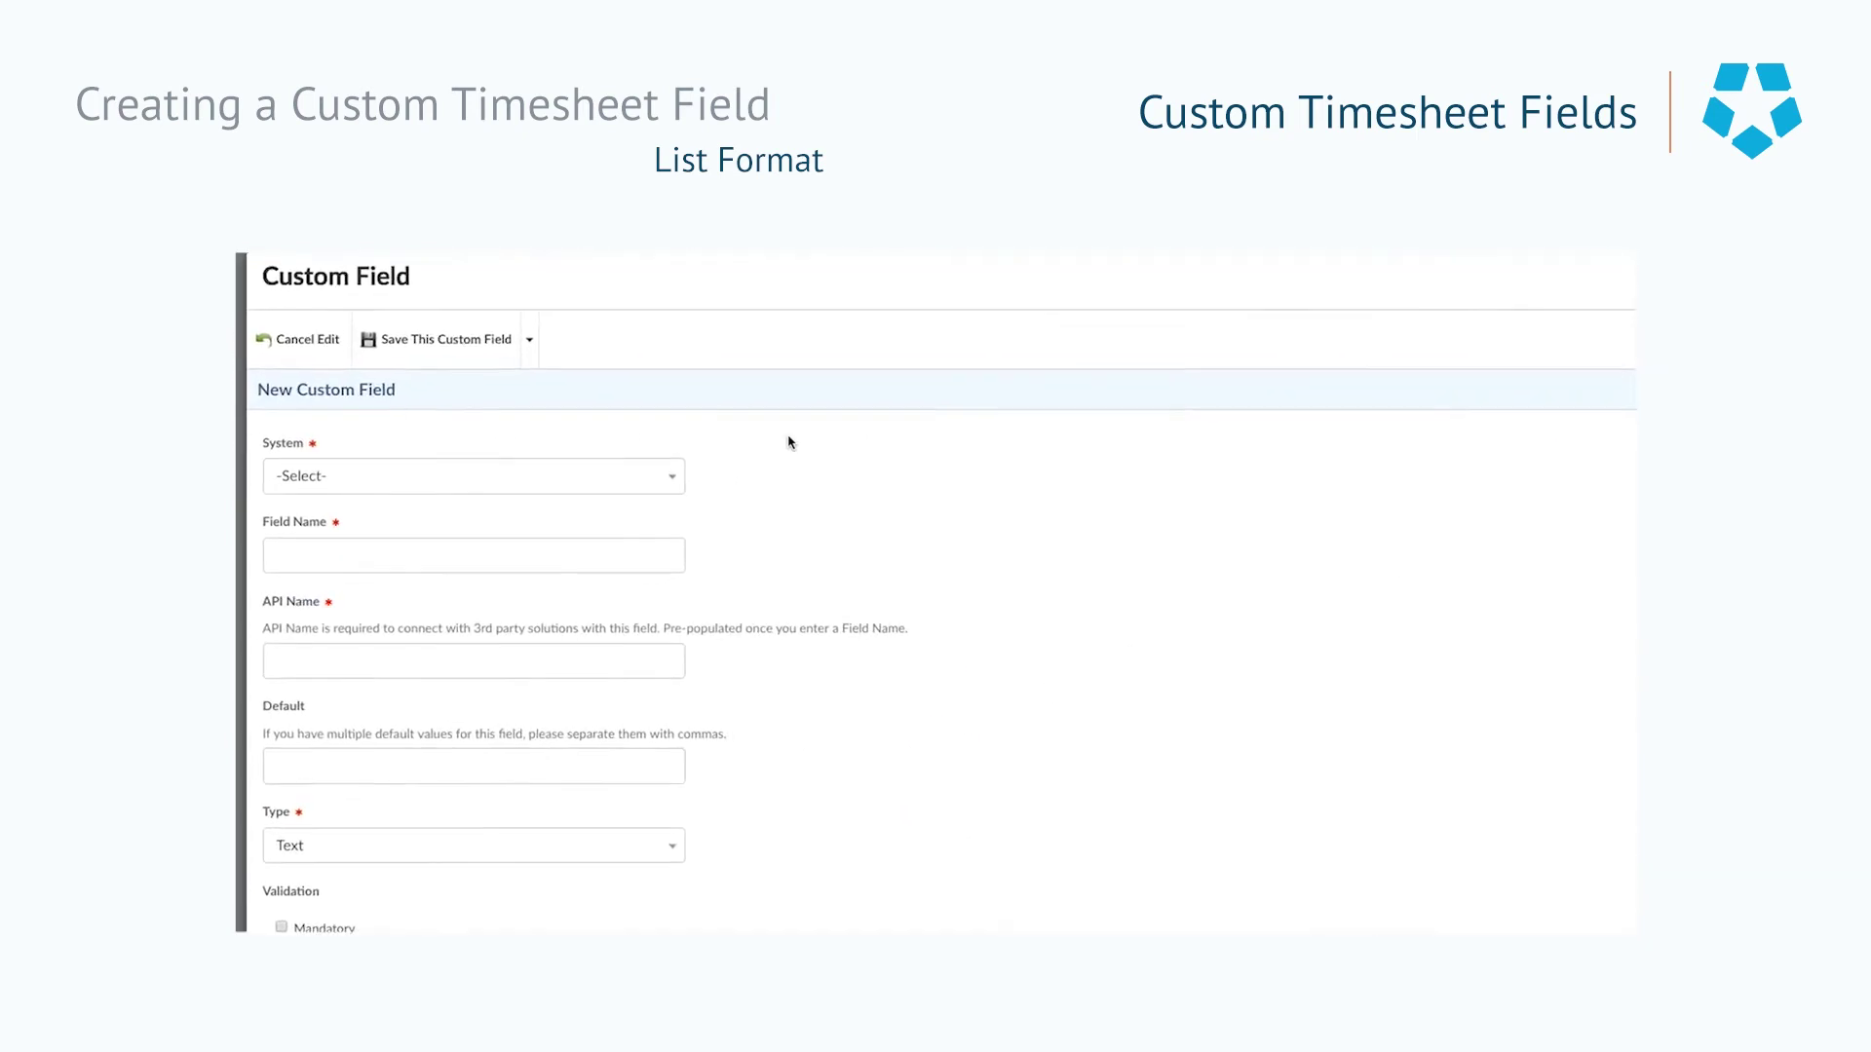
left_click(1039, 496)
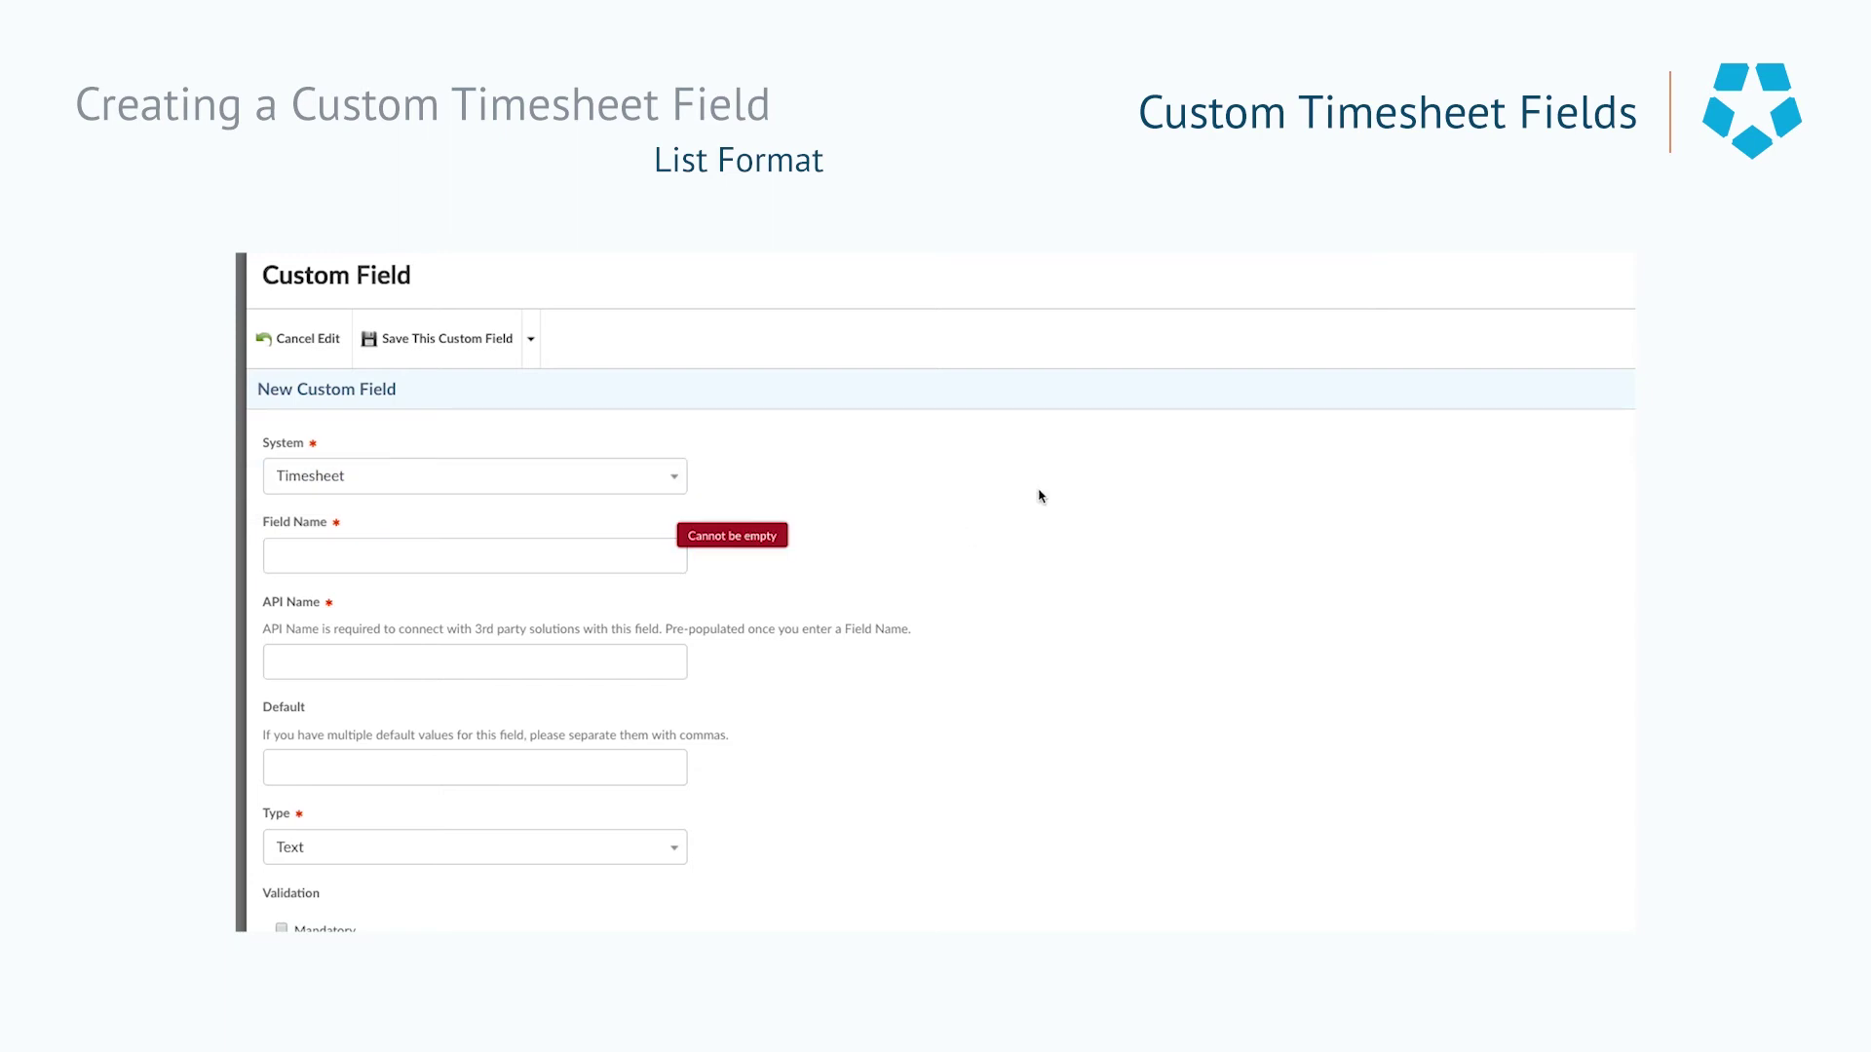
left_click(580, 551)
type("Popular Size of Coffees")
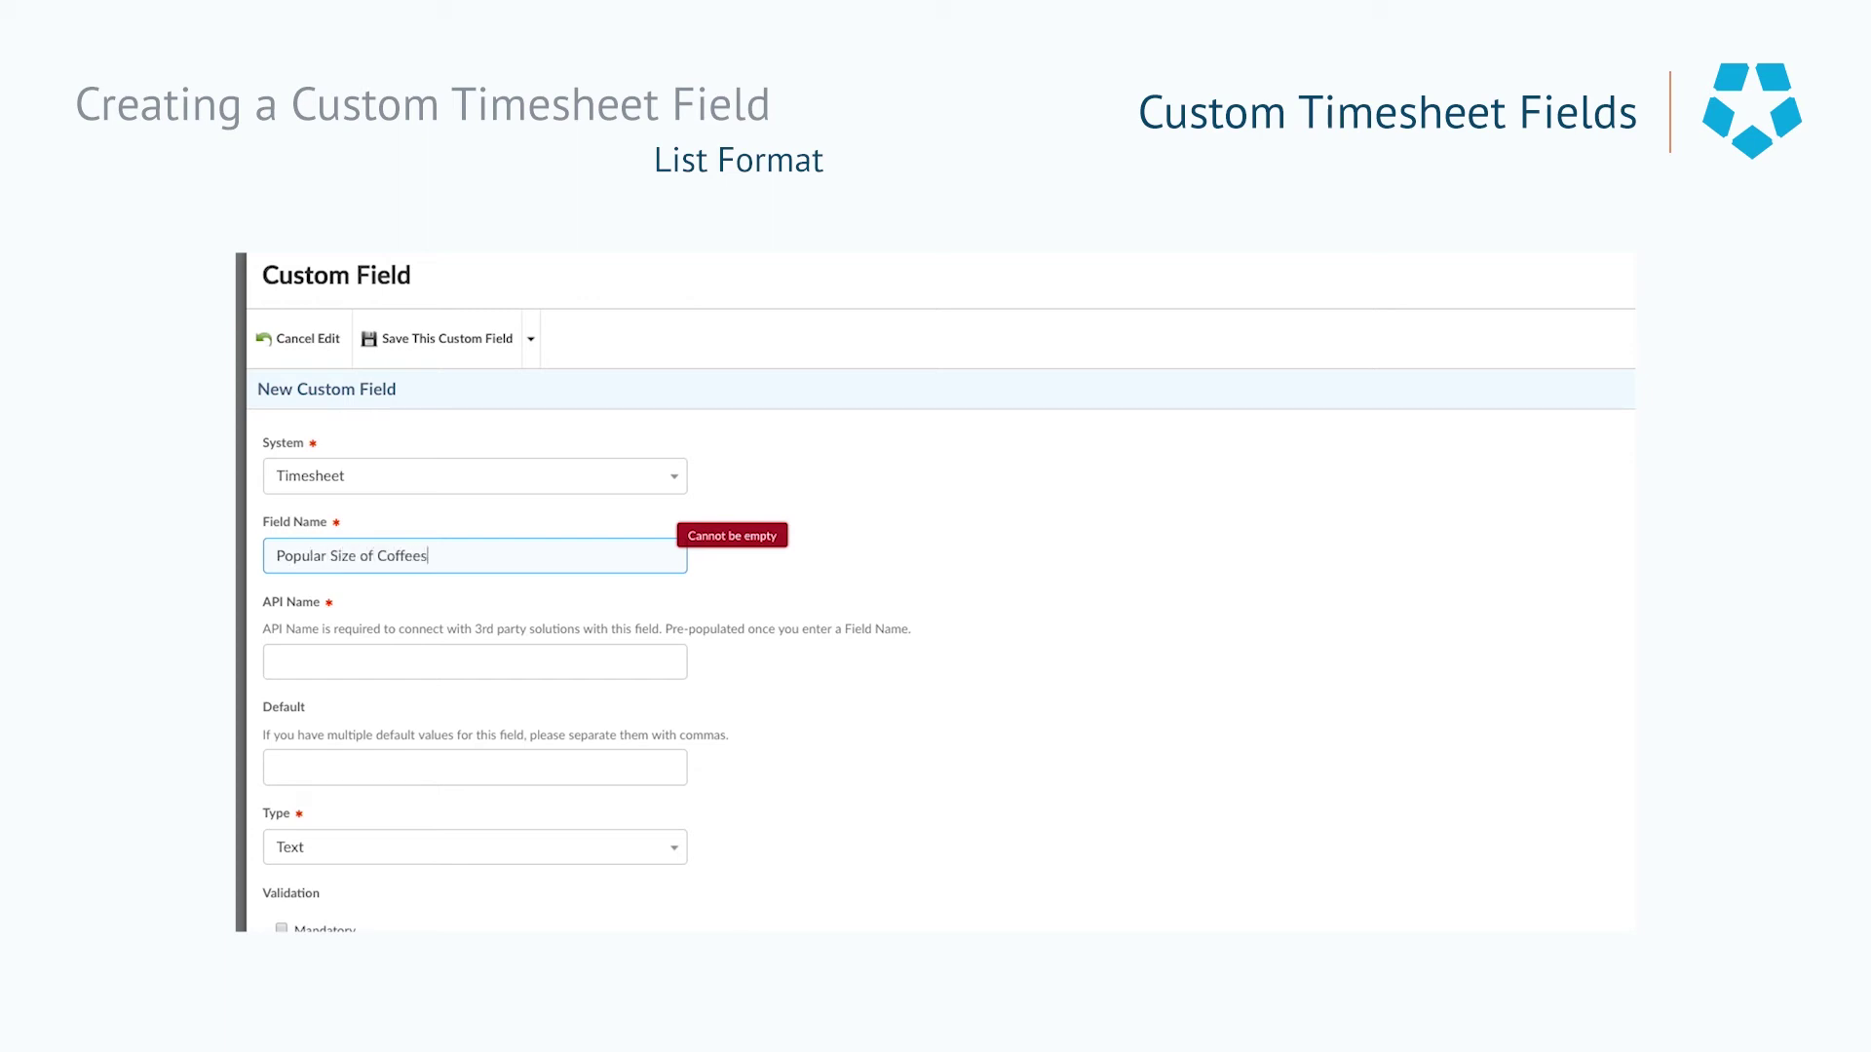
Step: Shorten the new custom field's API name to popularsizecoffees
key("Tab")
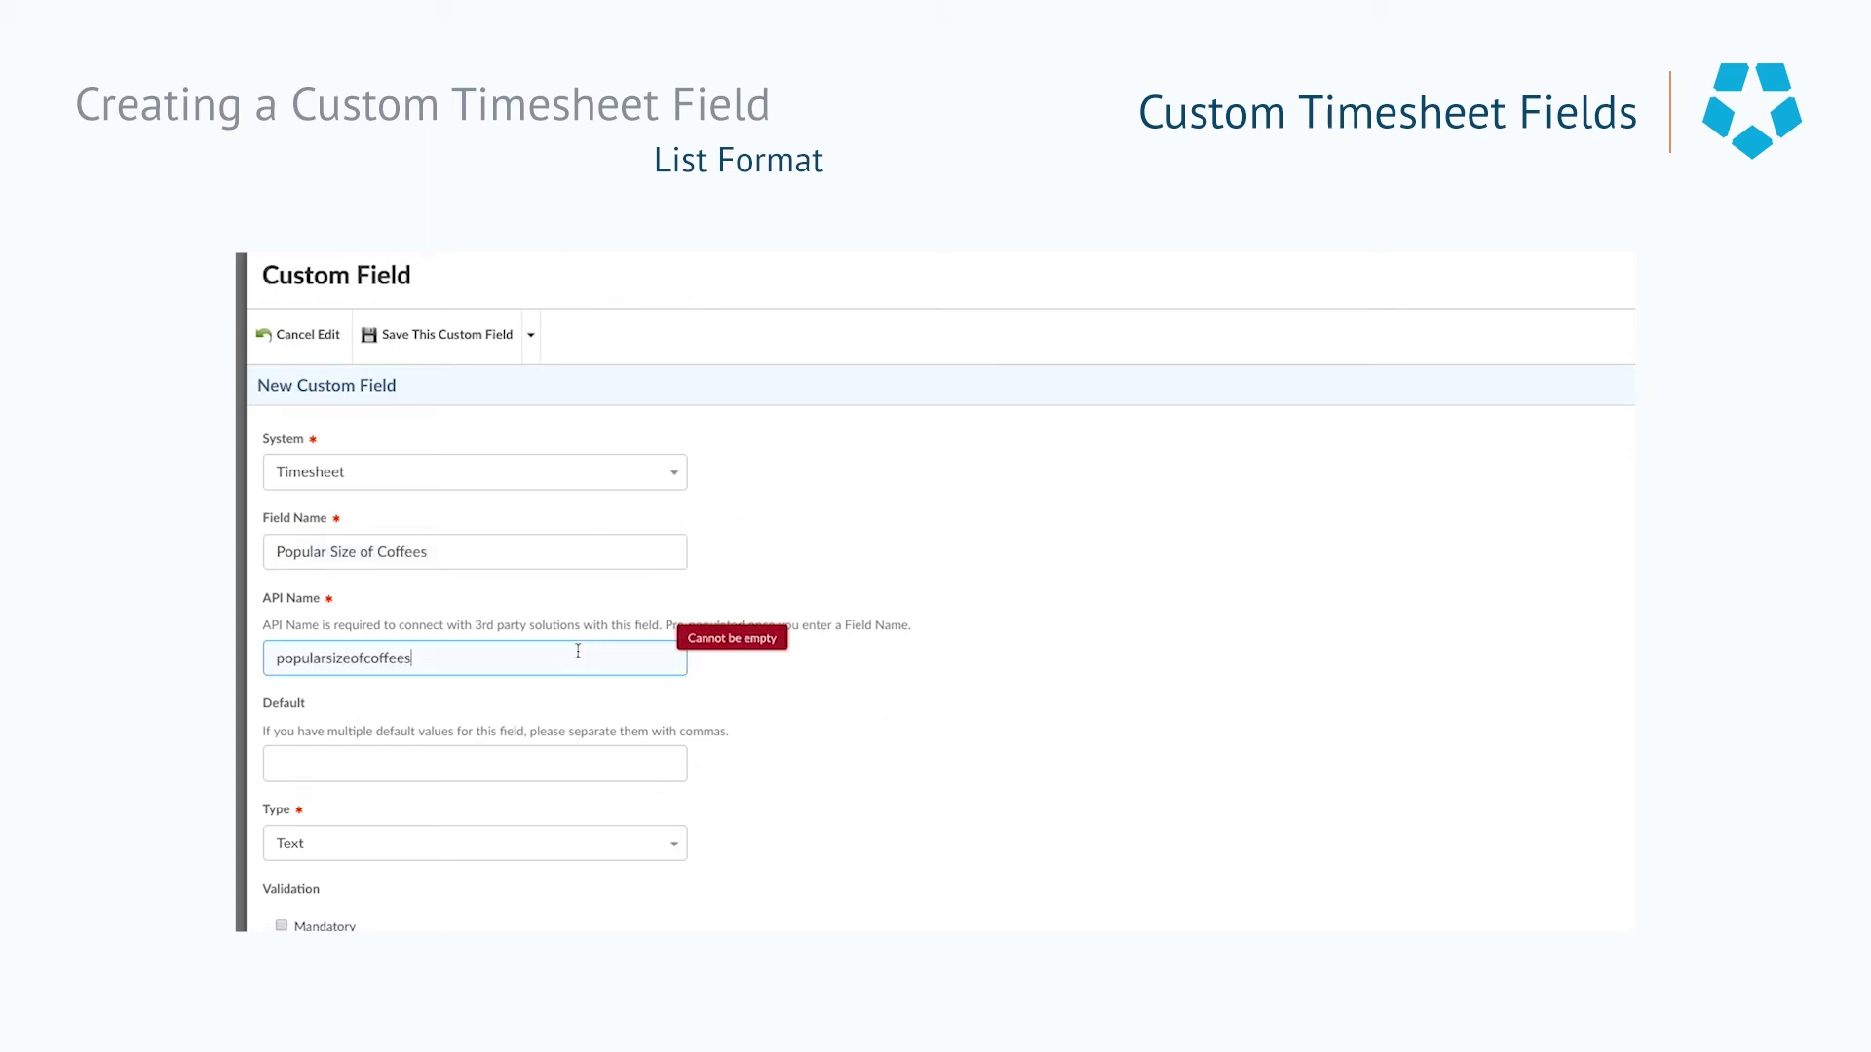
key("BackSpace")
key("BackSpace")
left_click(359, 719)
Step: Set the field type to List with the values Small, Medium and Large, and make it mandatory
scroll(636, 756, "down", 1)
scroll(626, 747, "down", 3)
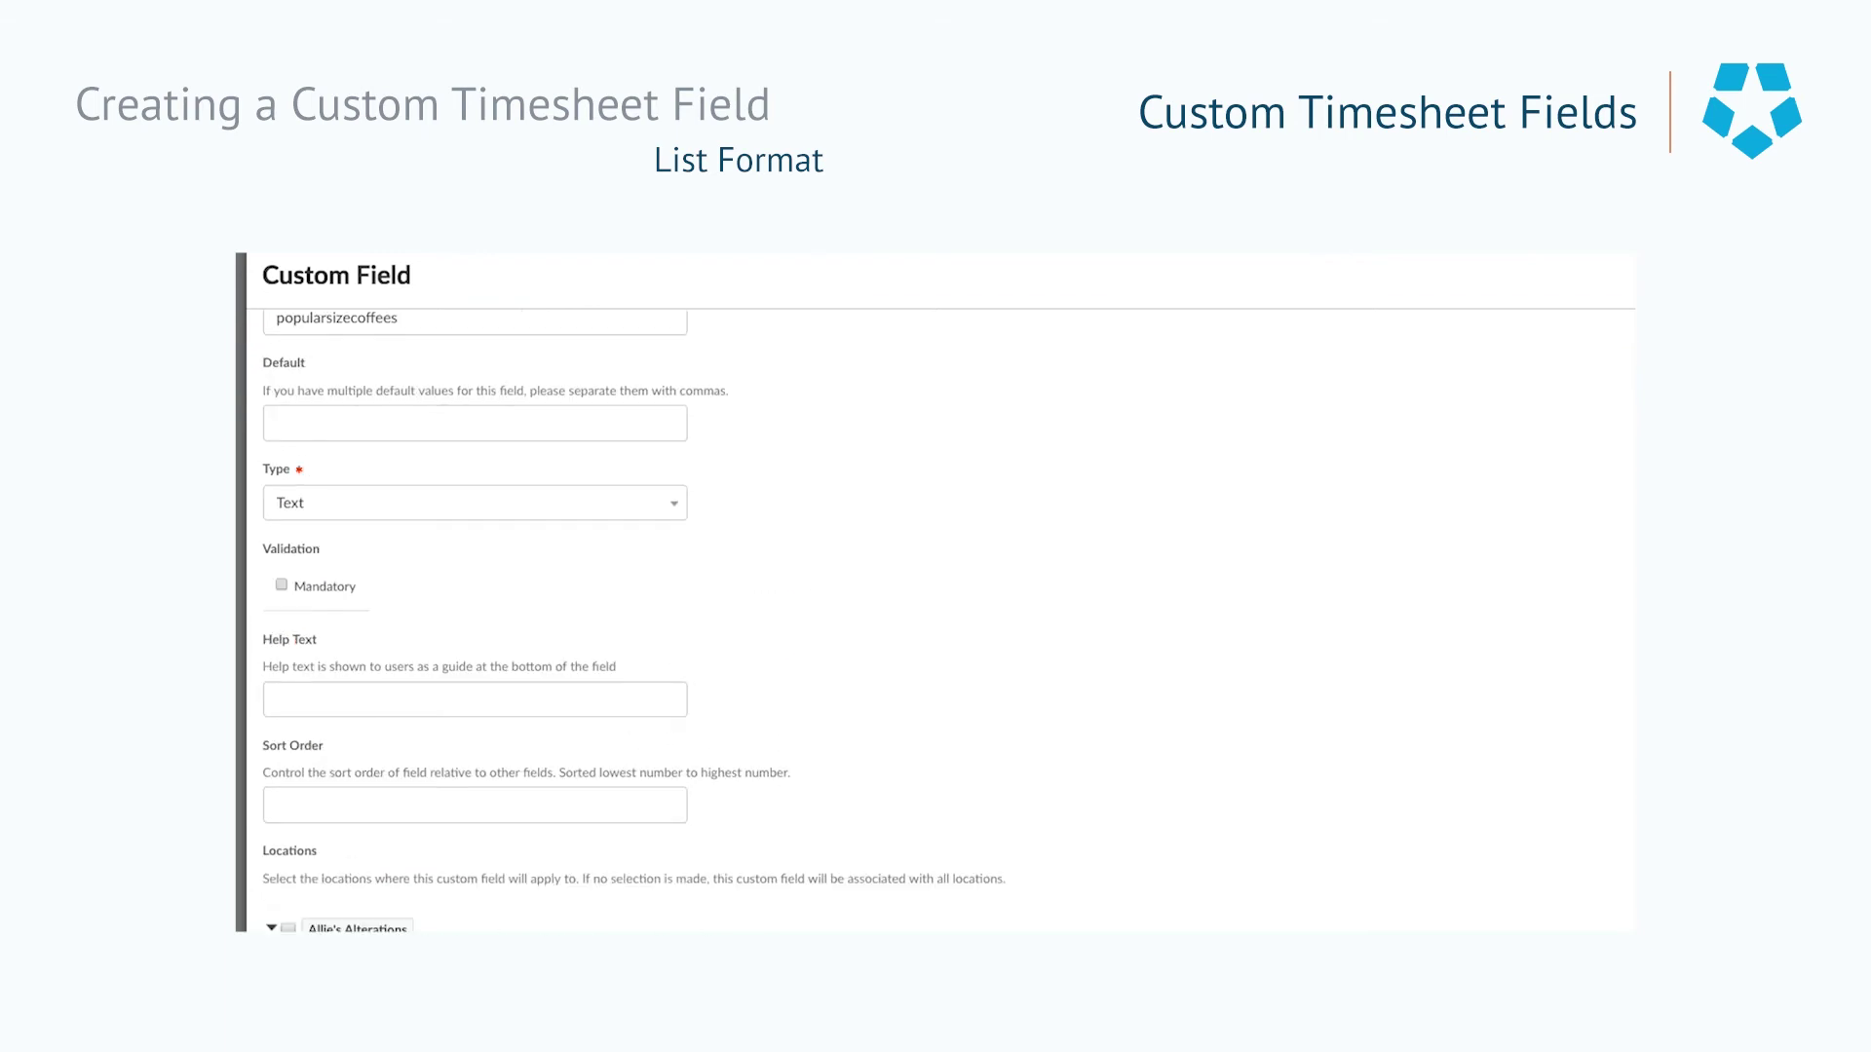
left_click(672, 505)
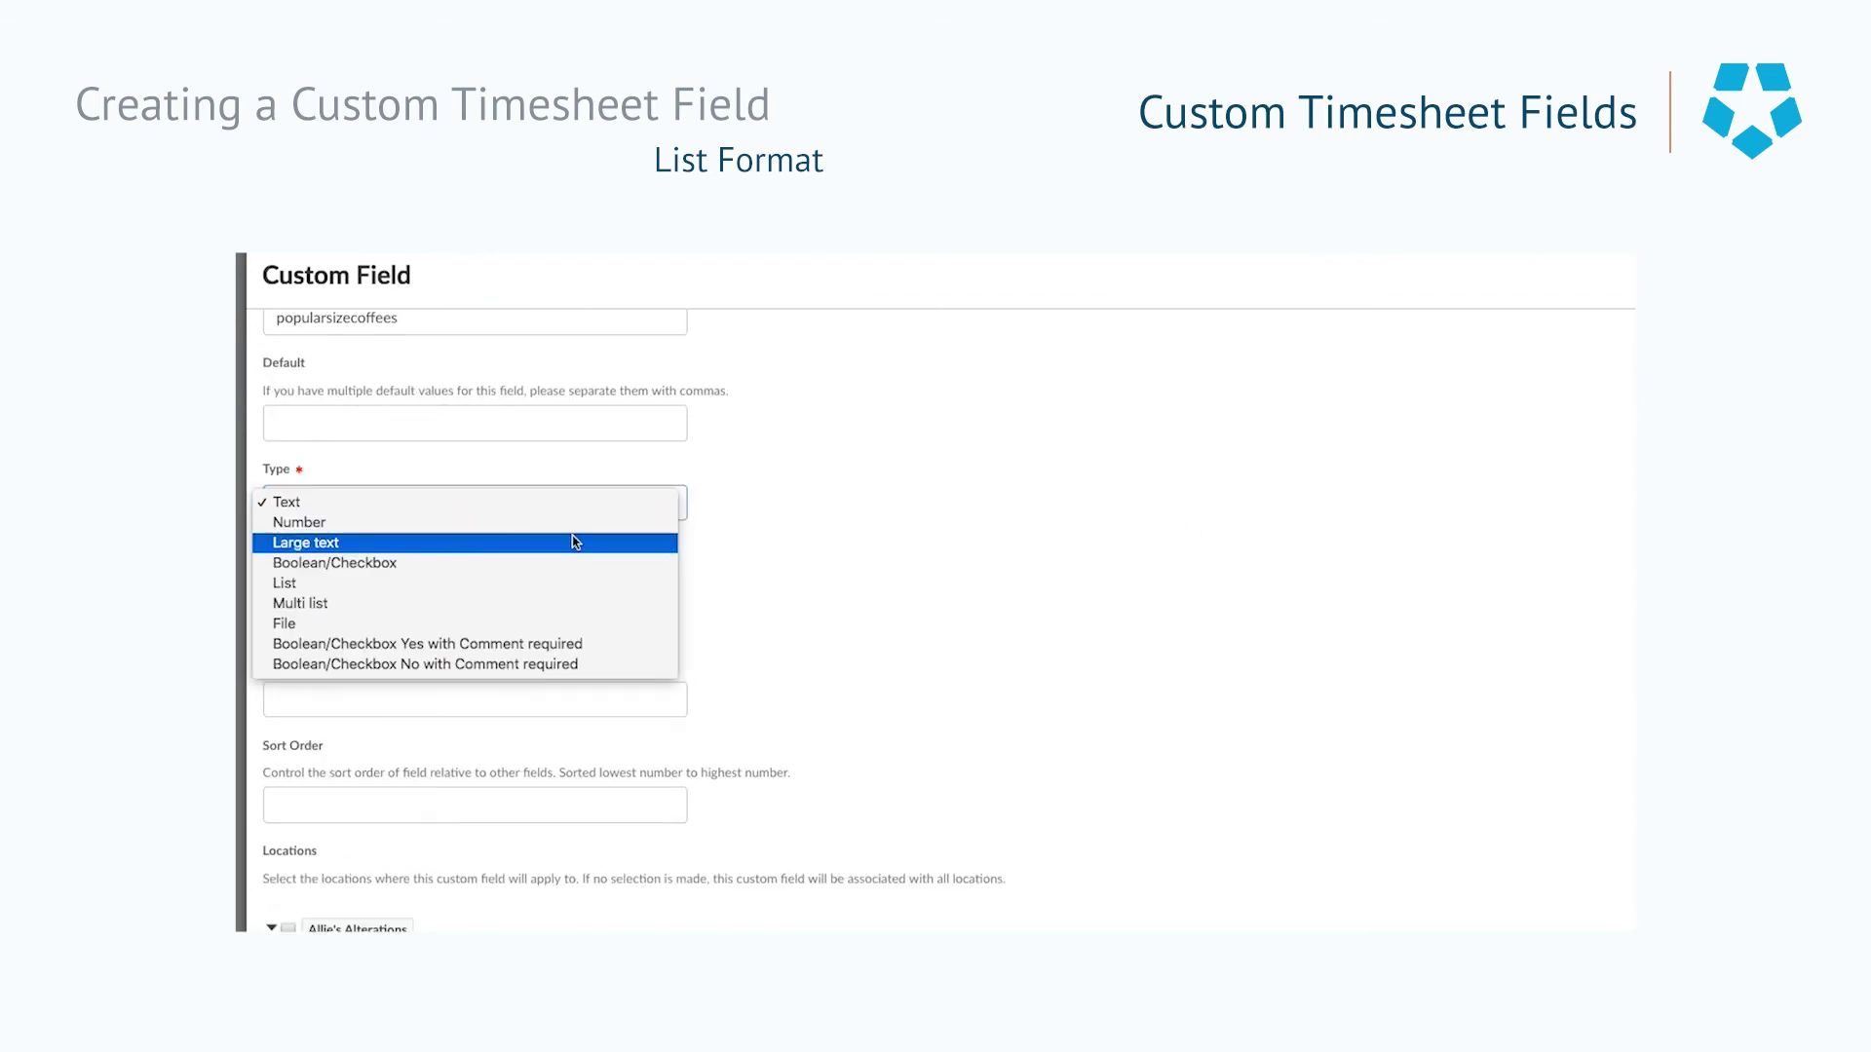
left_click(507, 585)
scroll(1024, 624, "down", 2)
key("Tab")
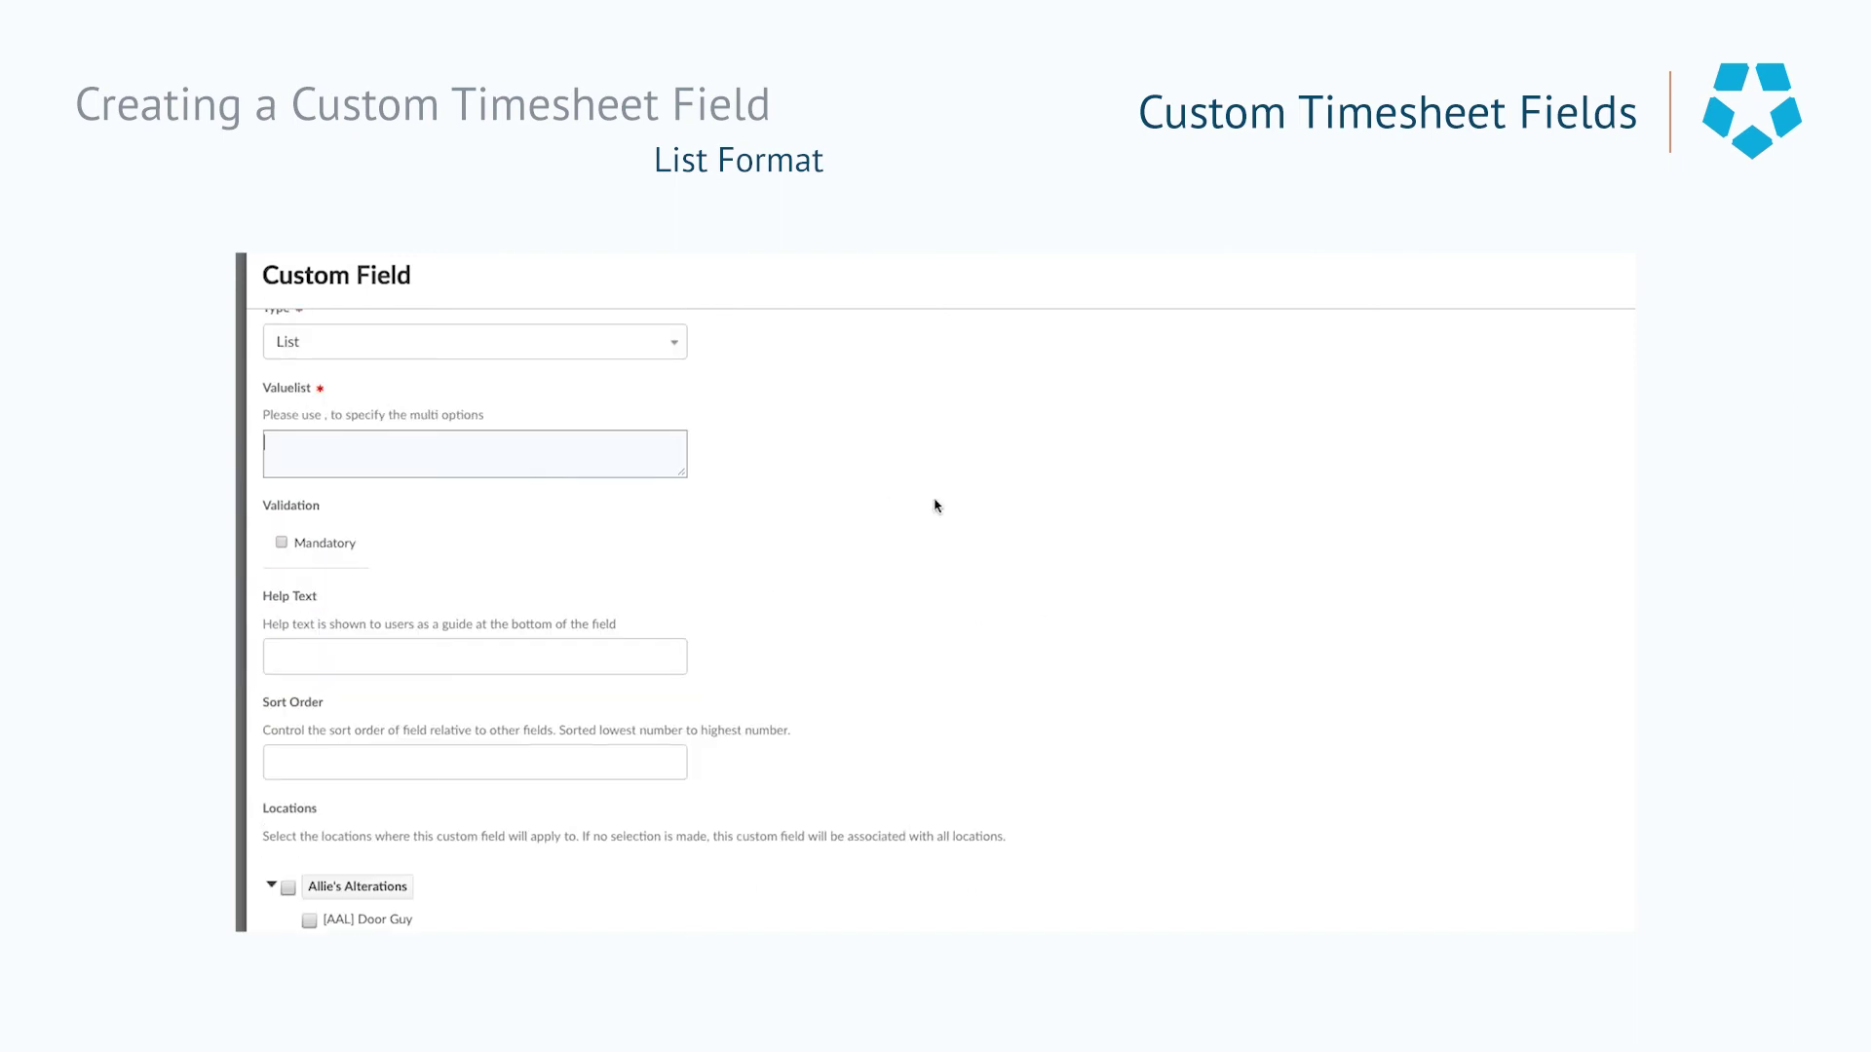
type("Small,Medium,Large")
left_click(281, 543)
Step: Enter the help text "What was the most popular size of coffee sold today?"
key("Tab")
scroll(1487, 825, "up", 5)
scroll(1488, 824, "down", 3)
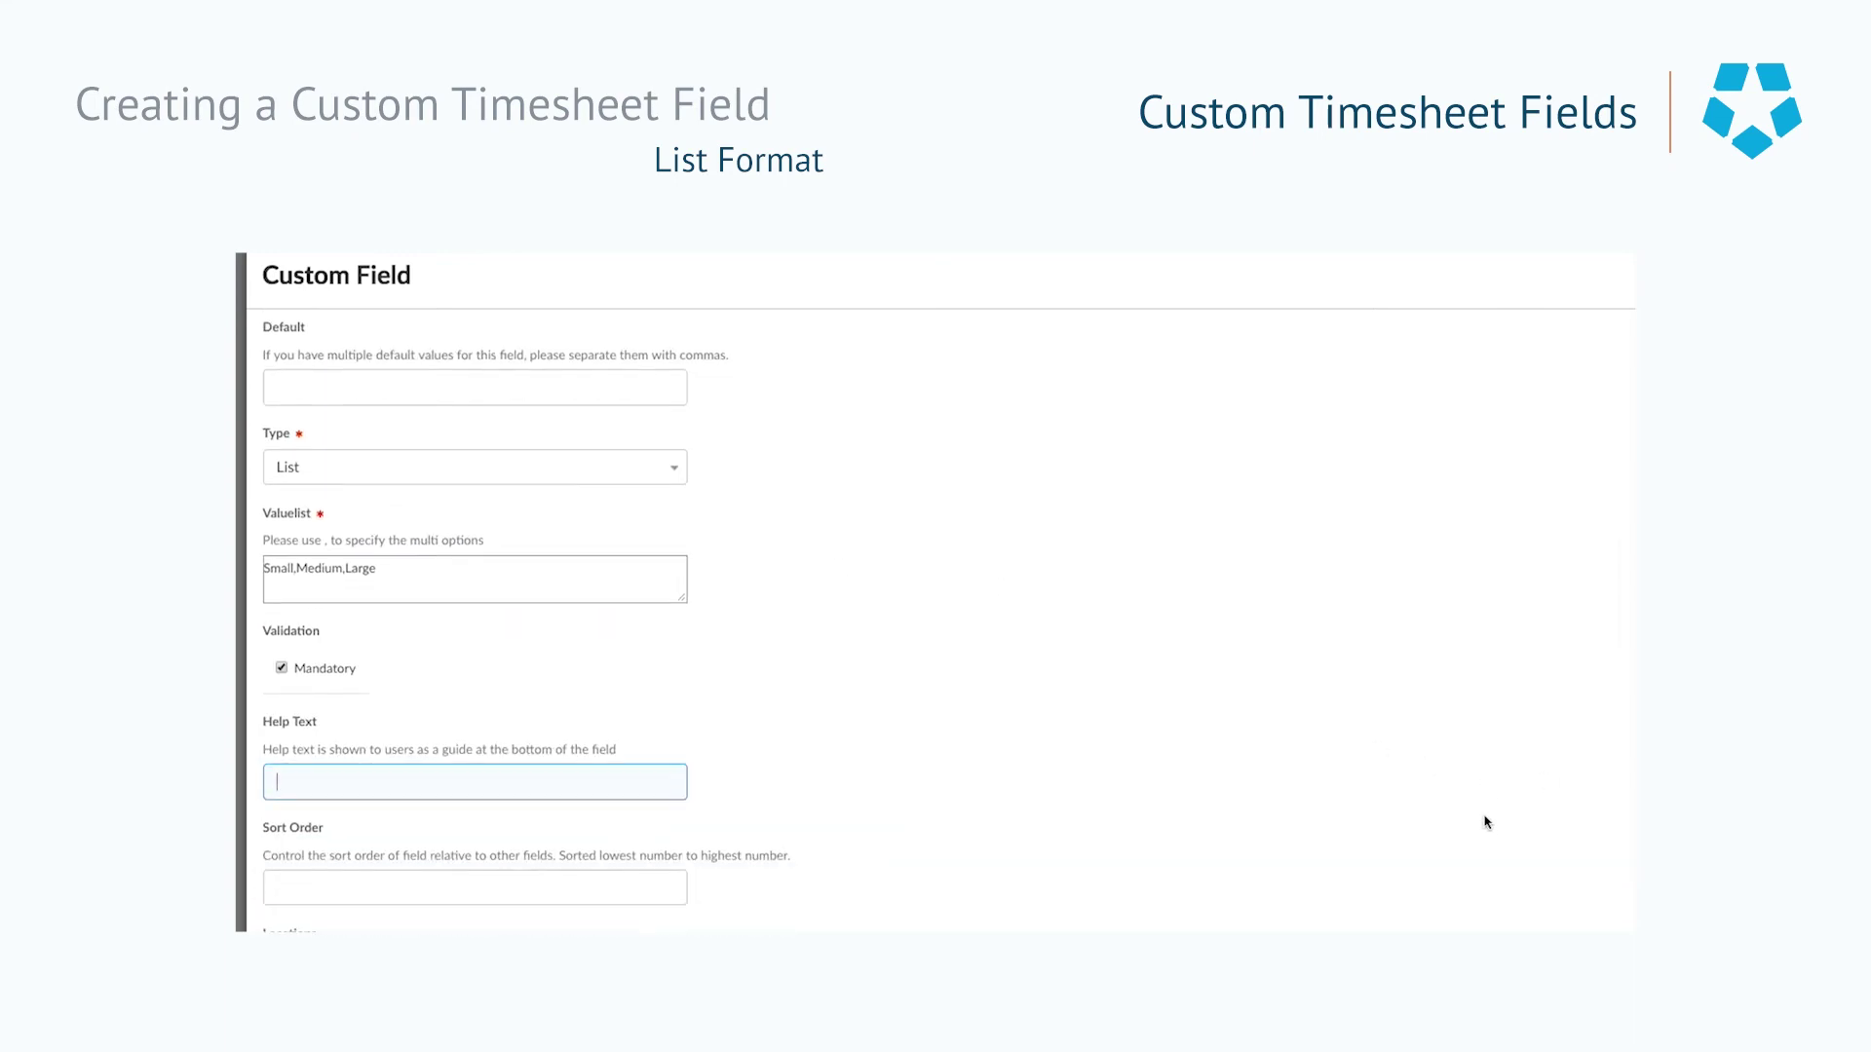
scroll(1420, 806, "down", 2)
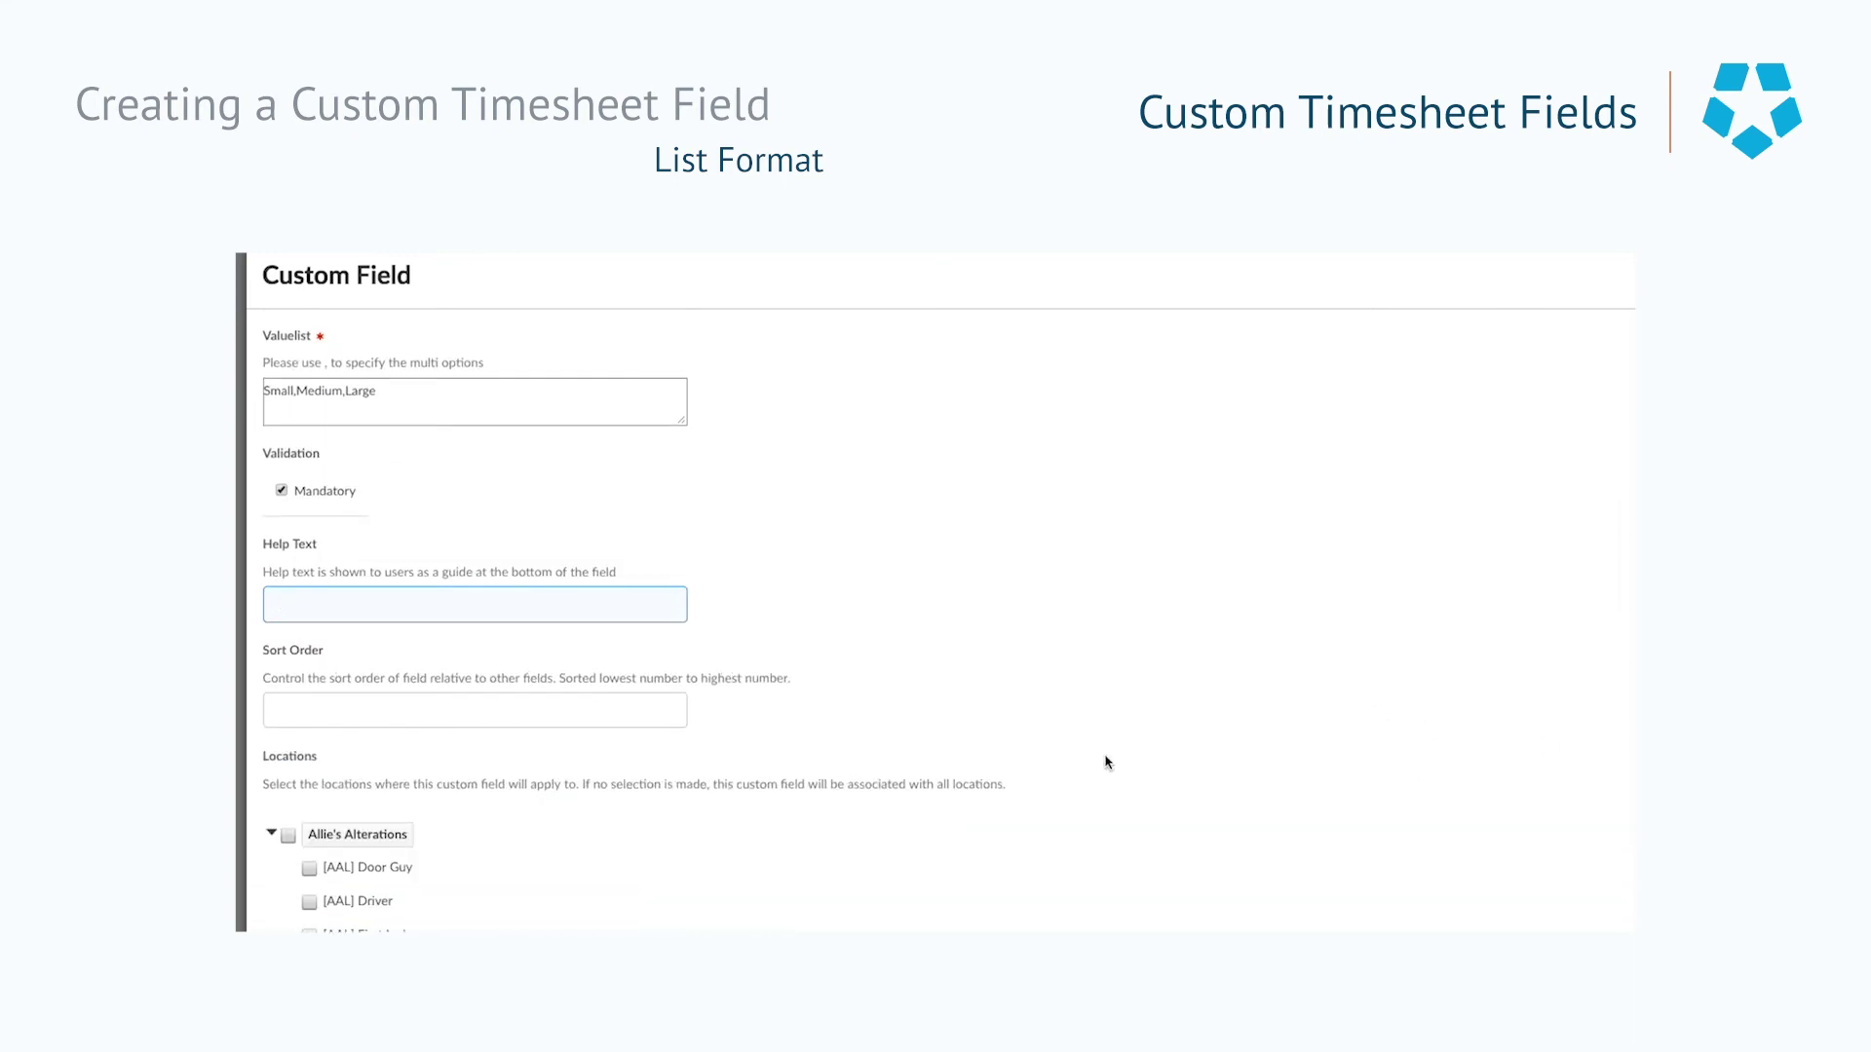
type("What was the most popular size of coffee sop")
key("BackSpace")
type("ld today?")
left_click(1061, 634)
Step: Apply the field to Kitchen, Manager and Waiter/Floor at Bob's Burgers and Manager and Server at Sammy's Snackpacks, and save it
scroll(1061, 635, "down", 3)
left_click(272, 534)
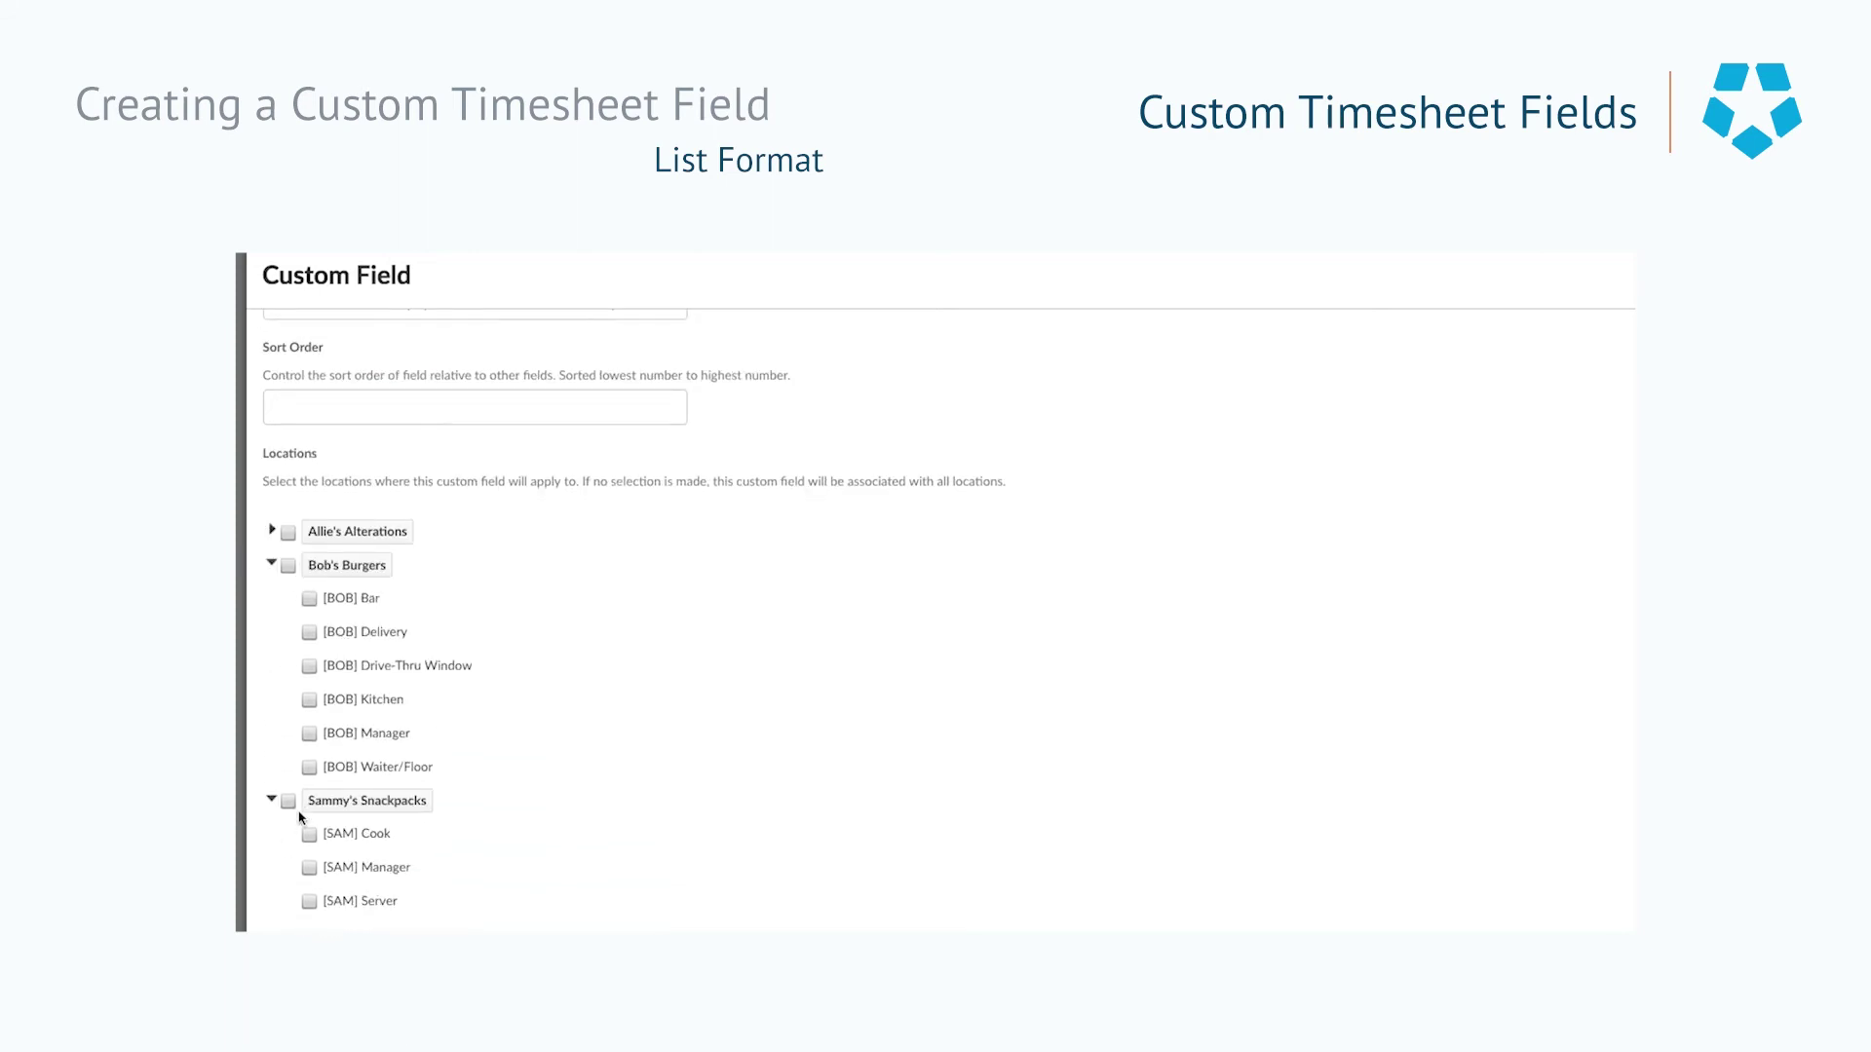
left_click(310, 700)
left_click(309, 769)
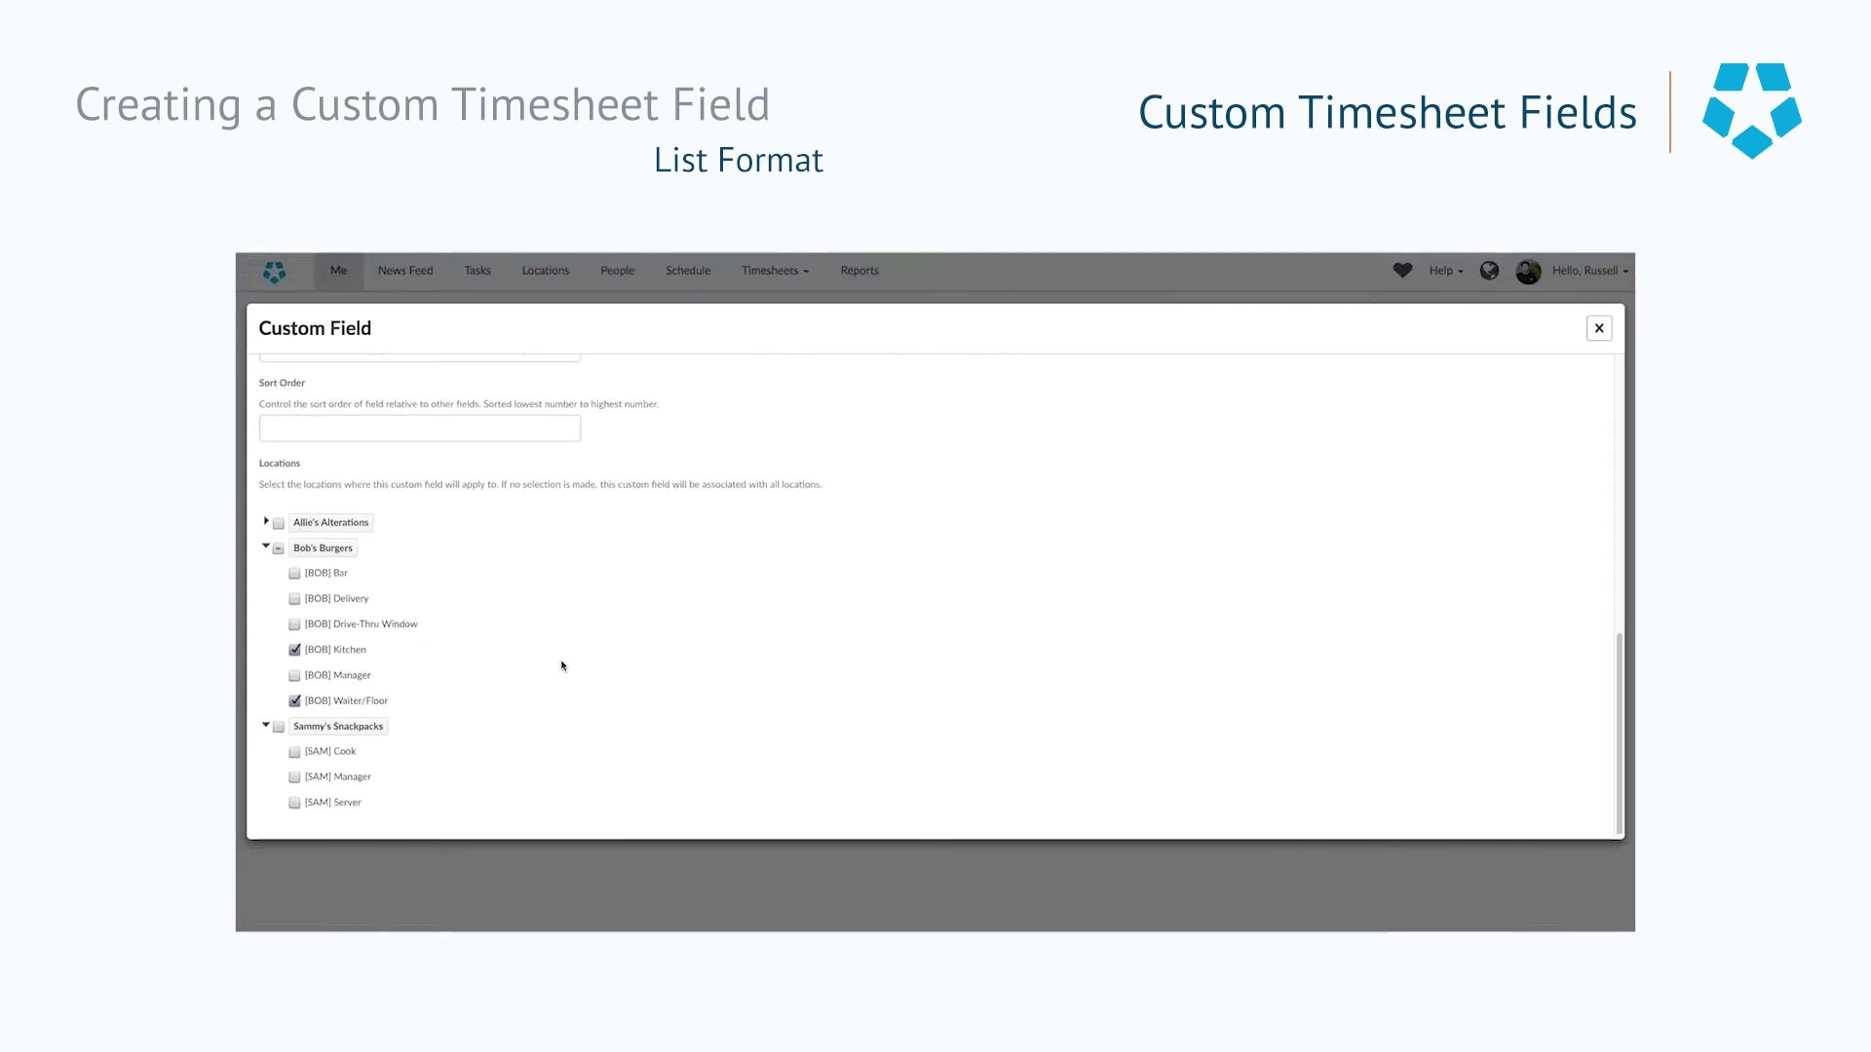
left_click(295, 675)
left_click(296, 803)
left_click(296, 778)
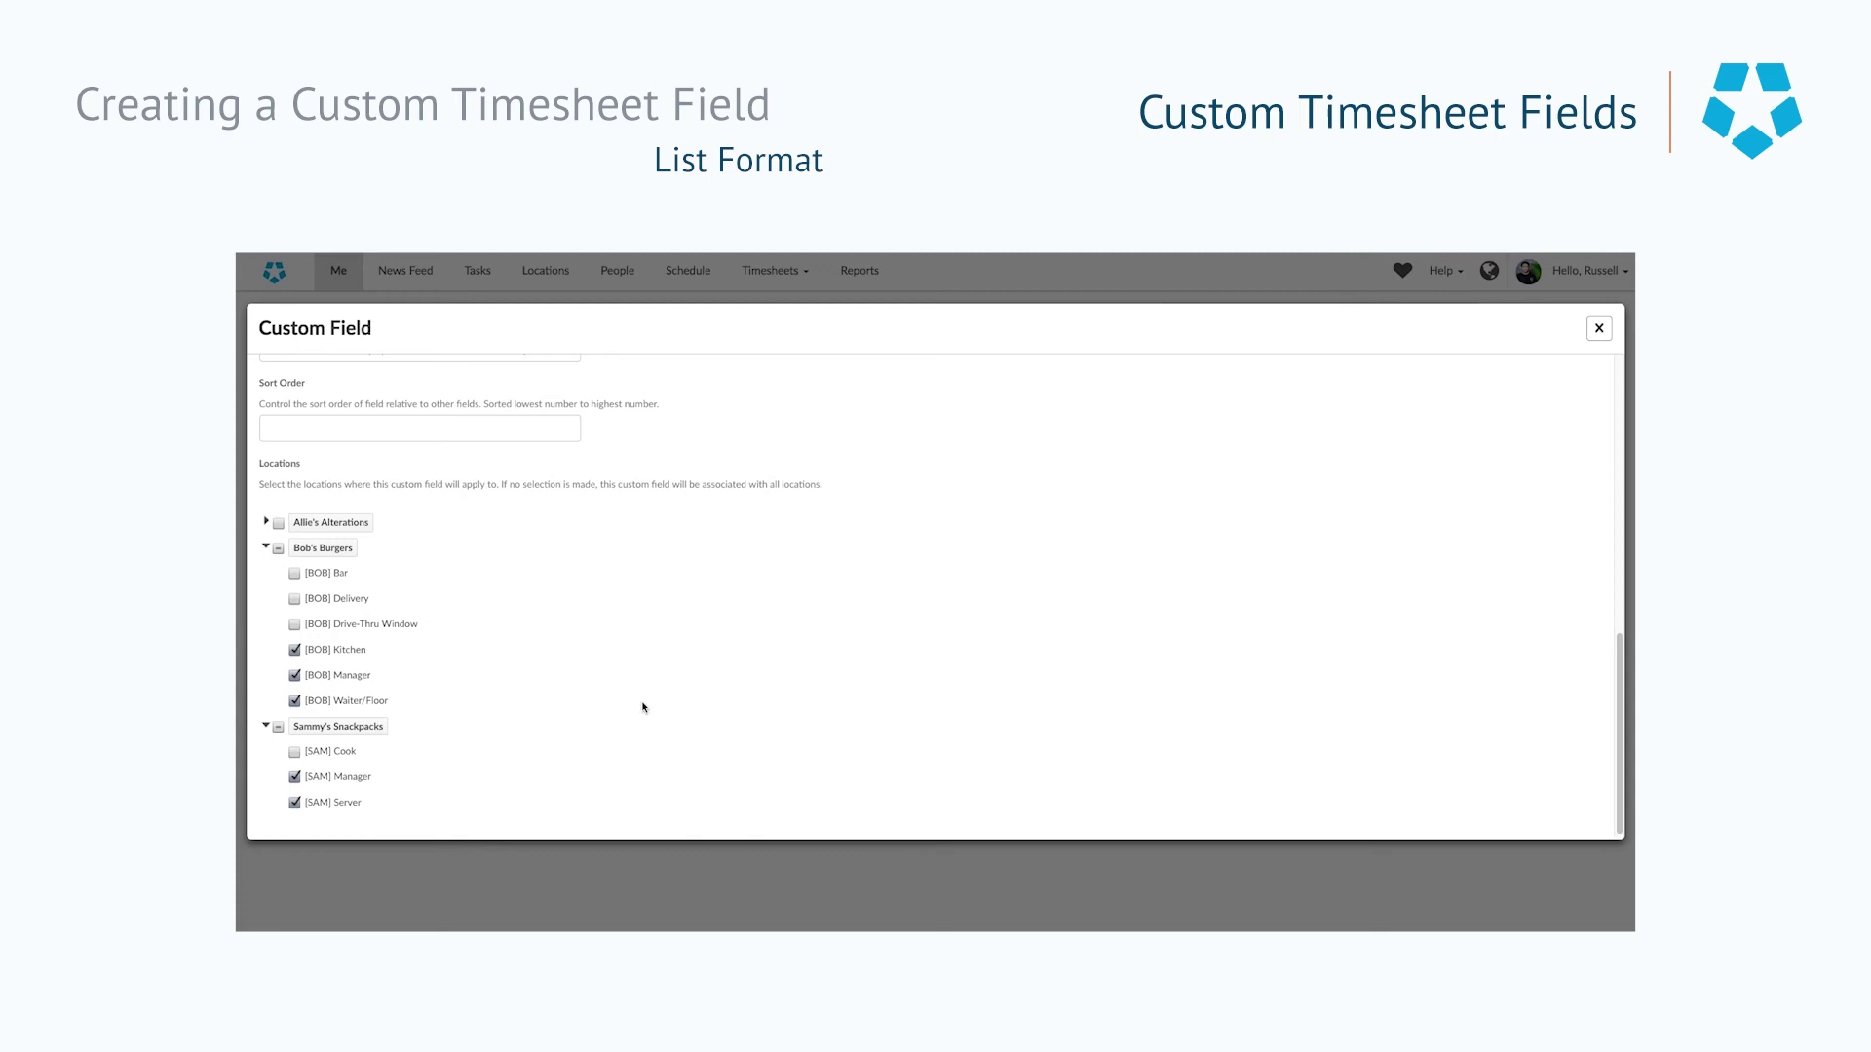
scroll(680, 714, "up", 7)
left_click(392, 376)
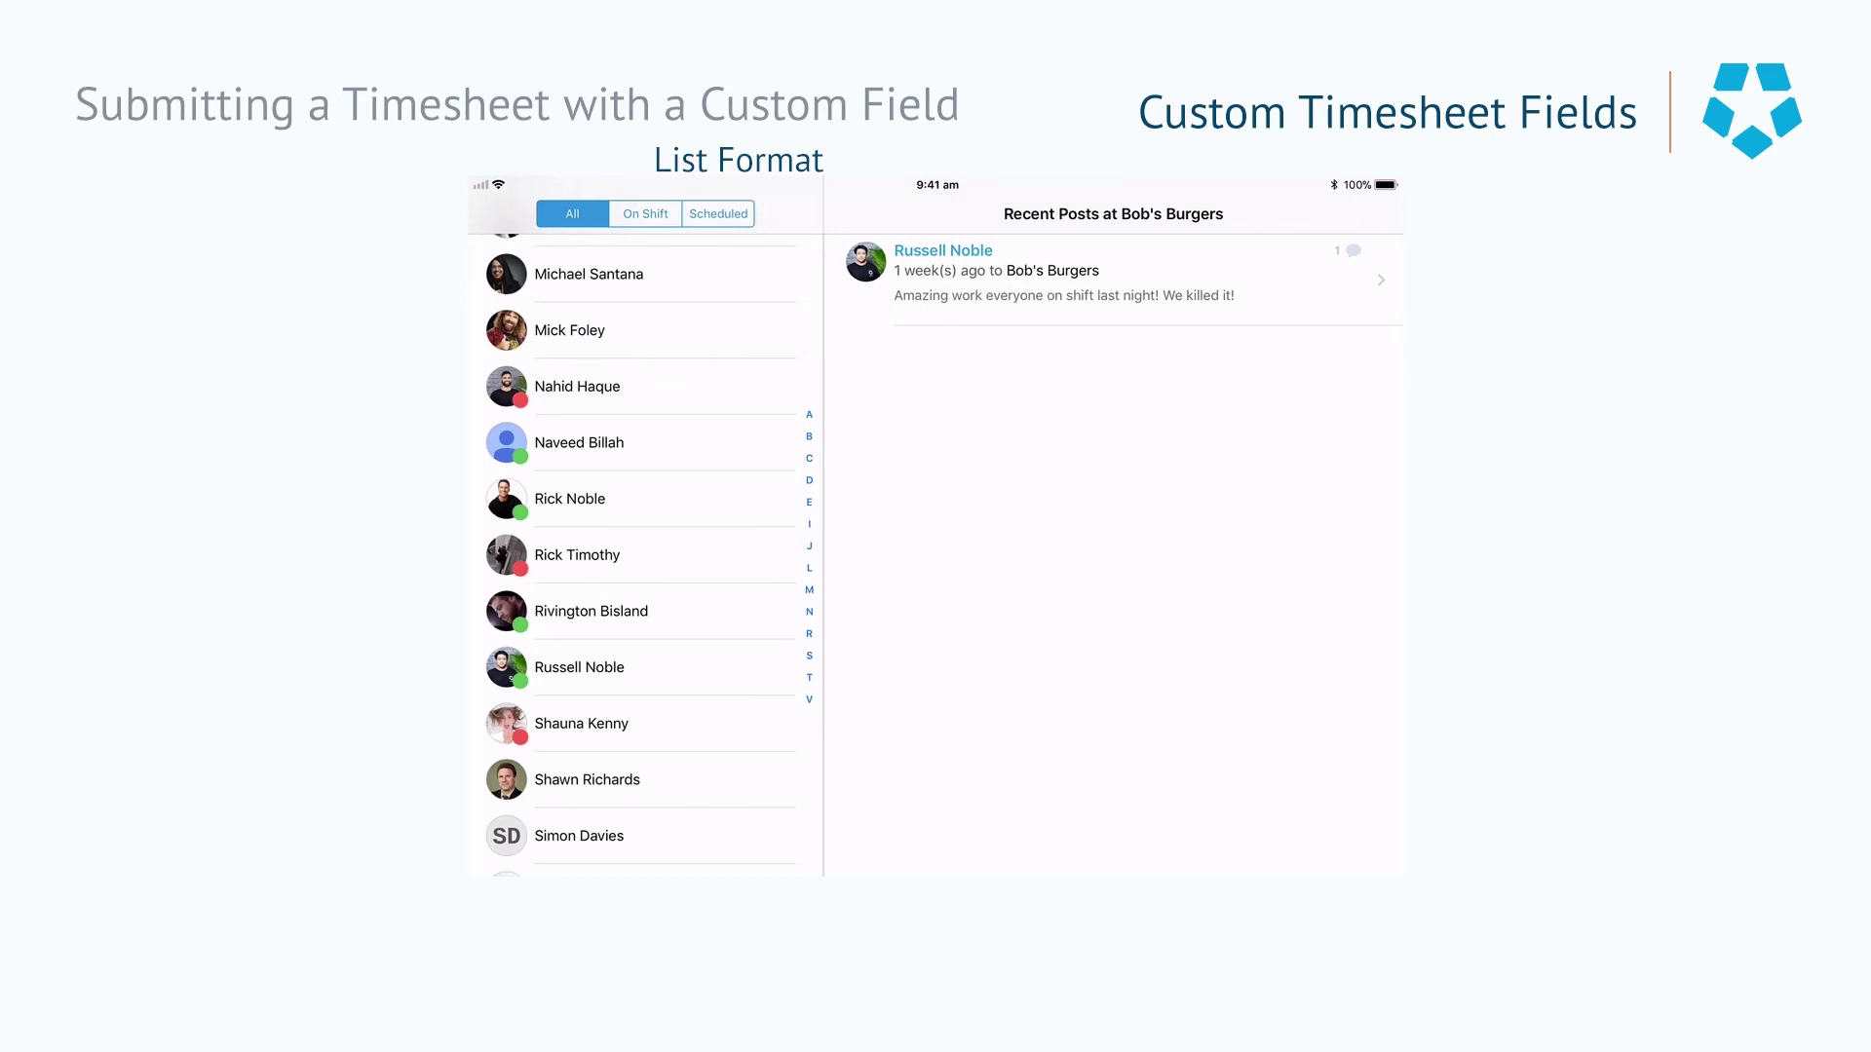
Step: In the Deputy kiosk on the tablet, select the employee on shift at Waiter/Floor and enter their Kiosk PIN
left_click(644, 499)
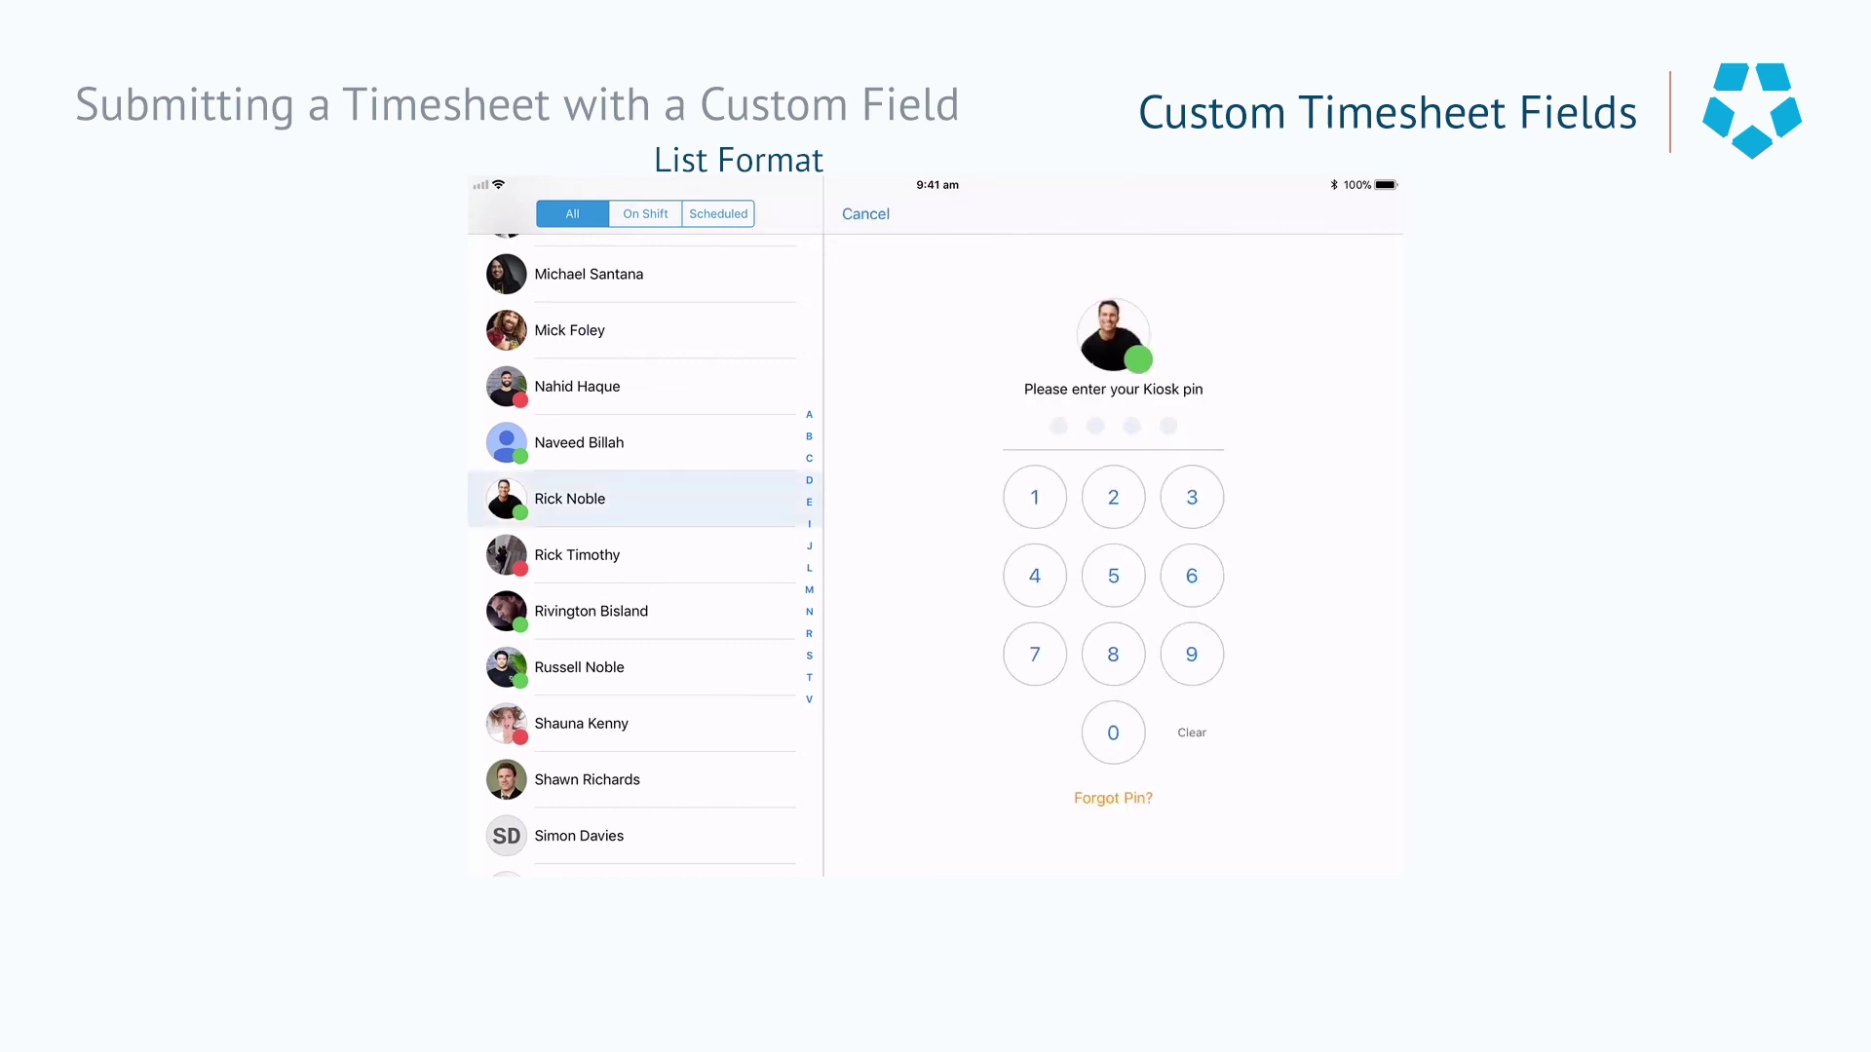
left_click(1113, 733)
left_click(1191, 654)
left_click(1191, 576)
left_click(1112, 497)
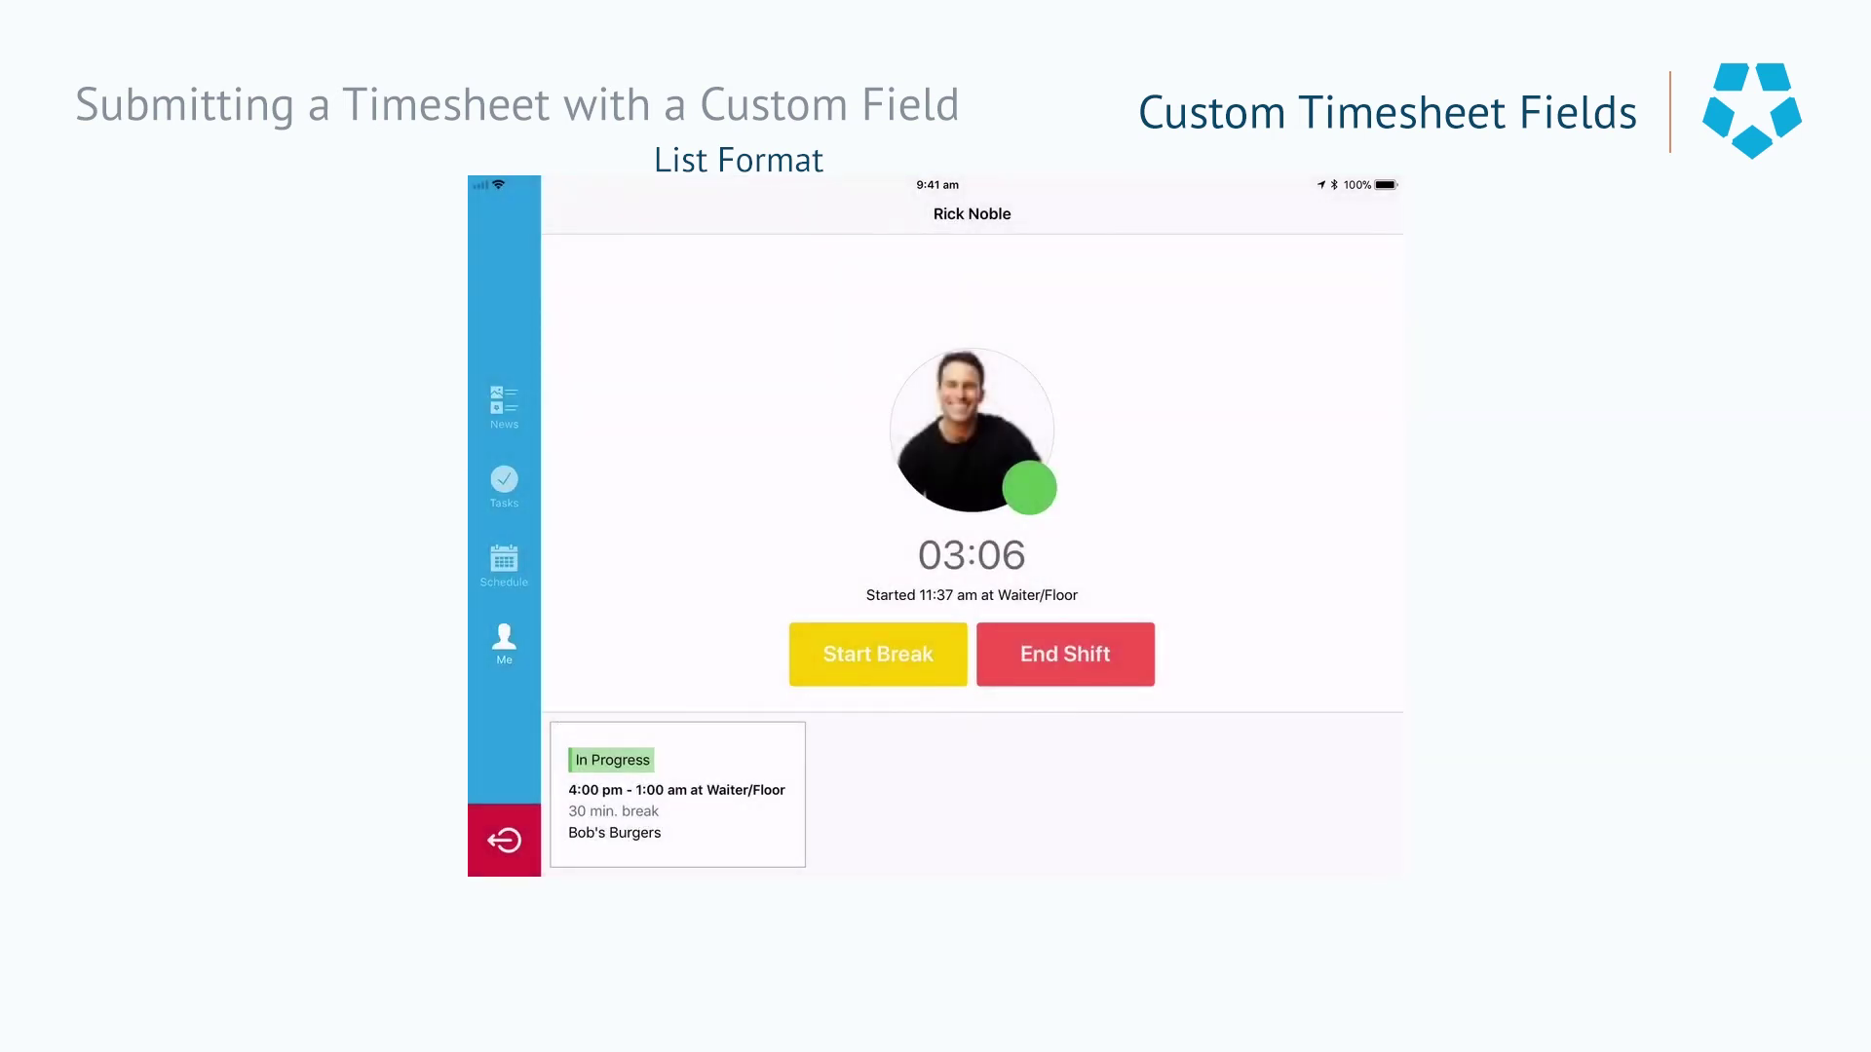
Step: Start ending the employee's shift and choose an option for Popular Size of Coffees
left_click(1065, 654)
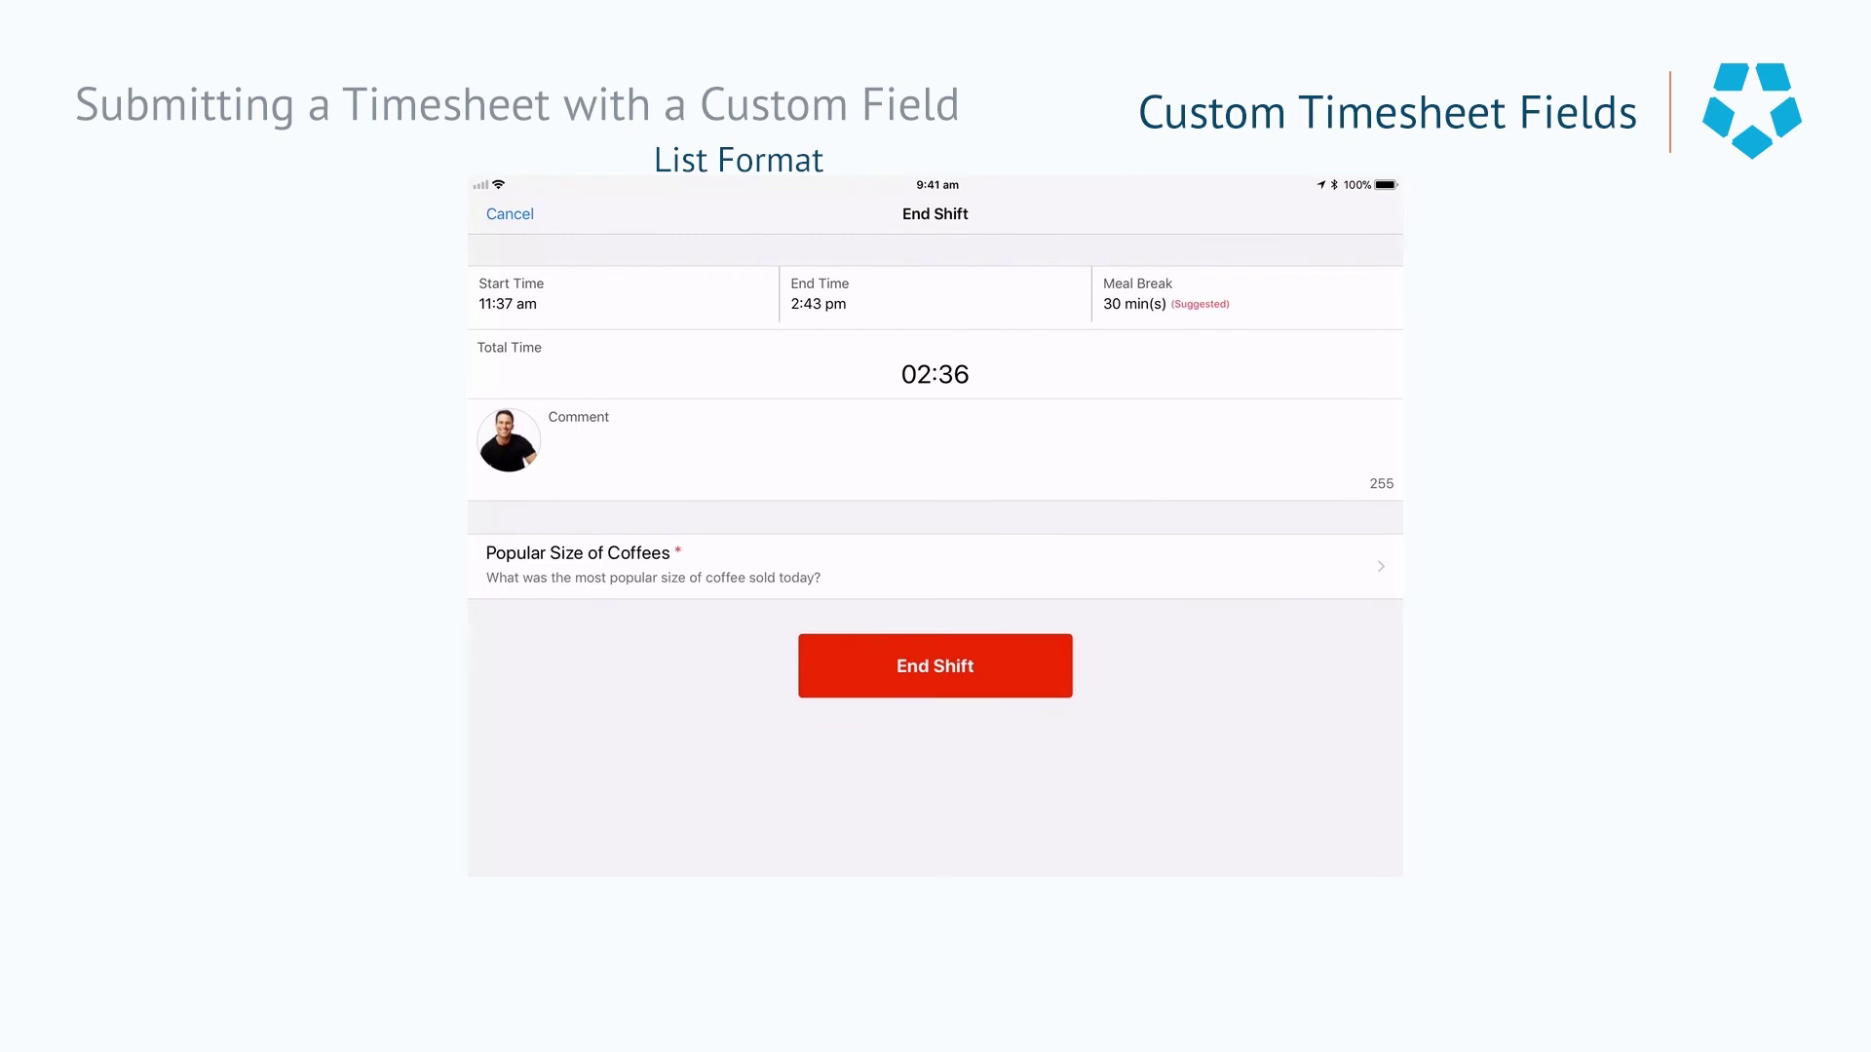
left_click(934, 565)
left_click(513, 302)
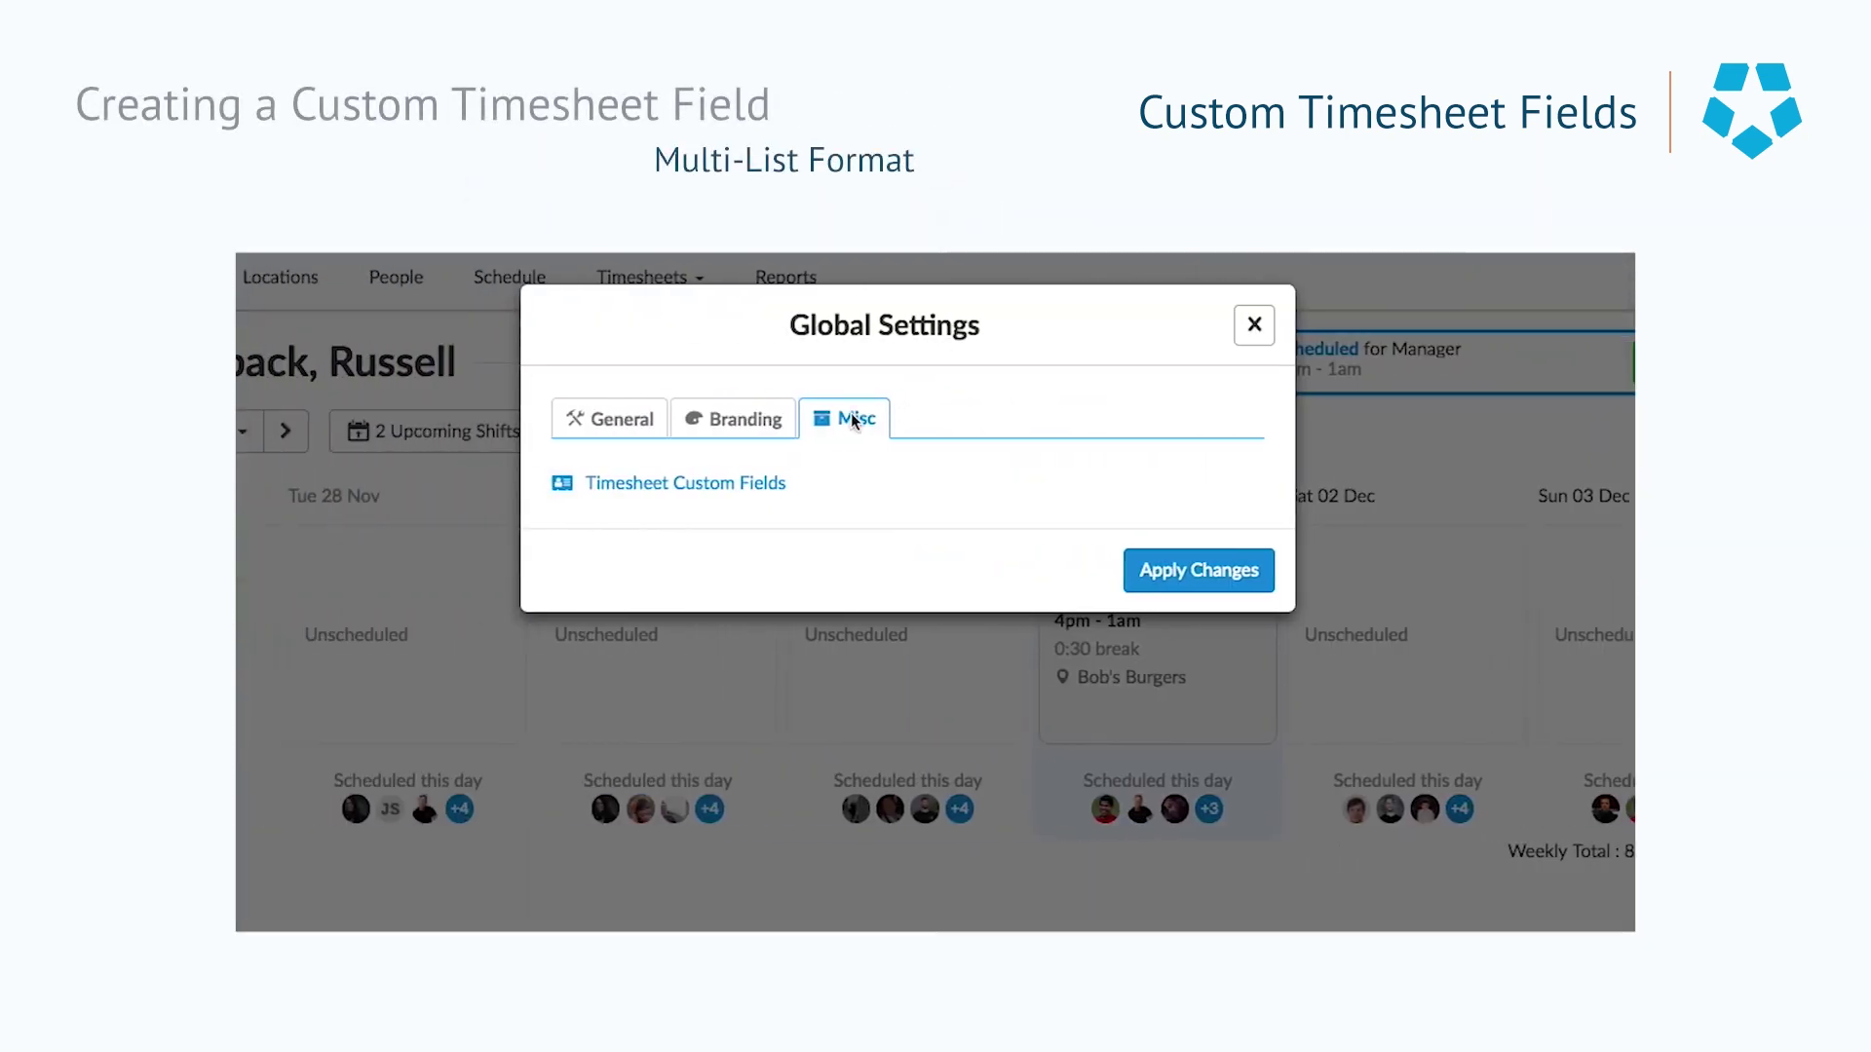
Step: Back in Deputy on the web, open Timesheet Custom Fields from Global Settings and start a new custom field
left_click(850, 419)
left_click(702, 484)
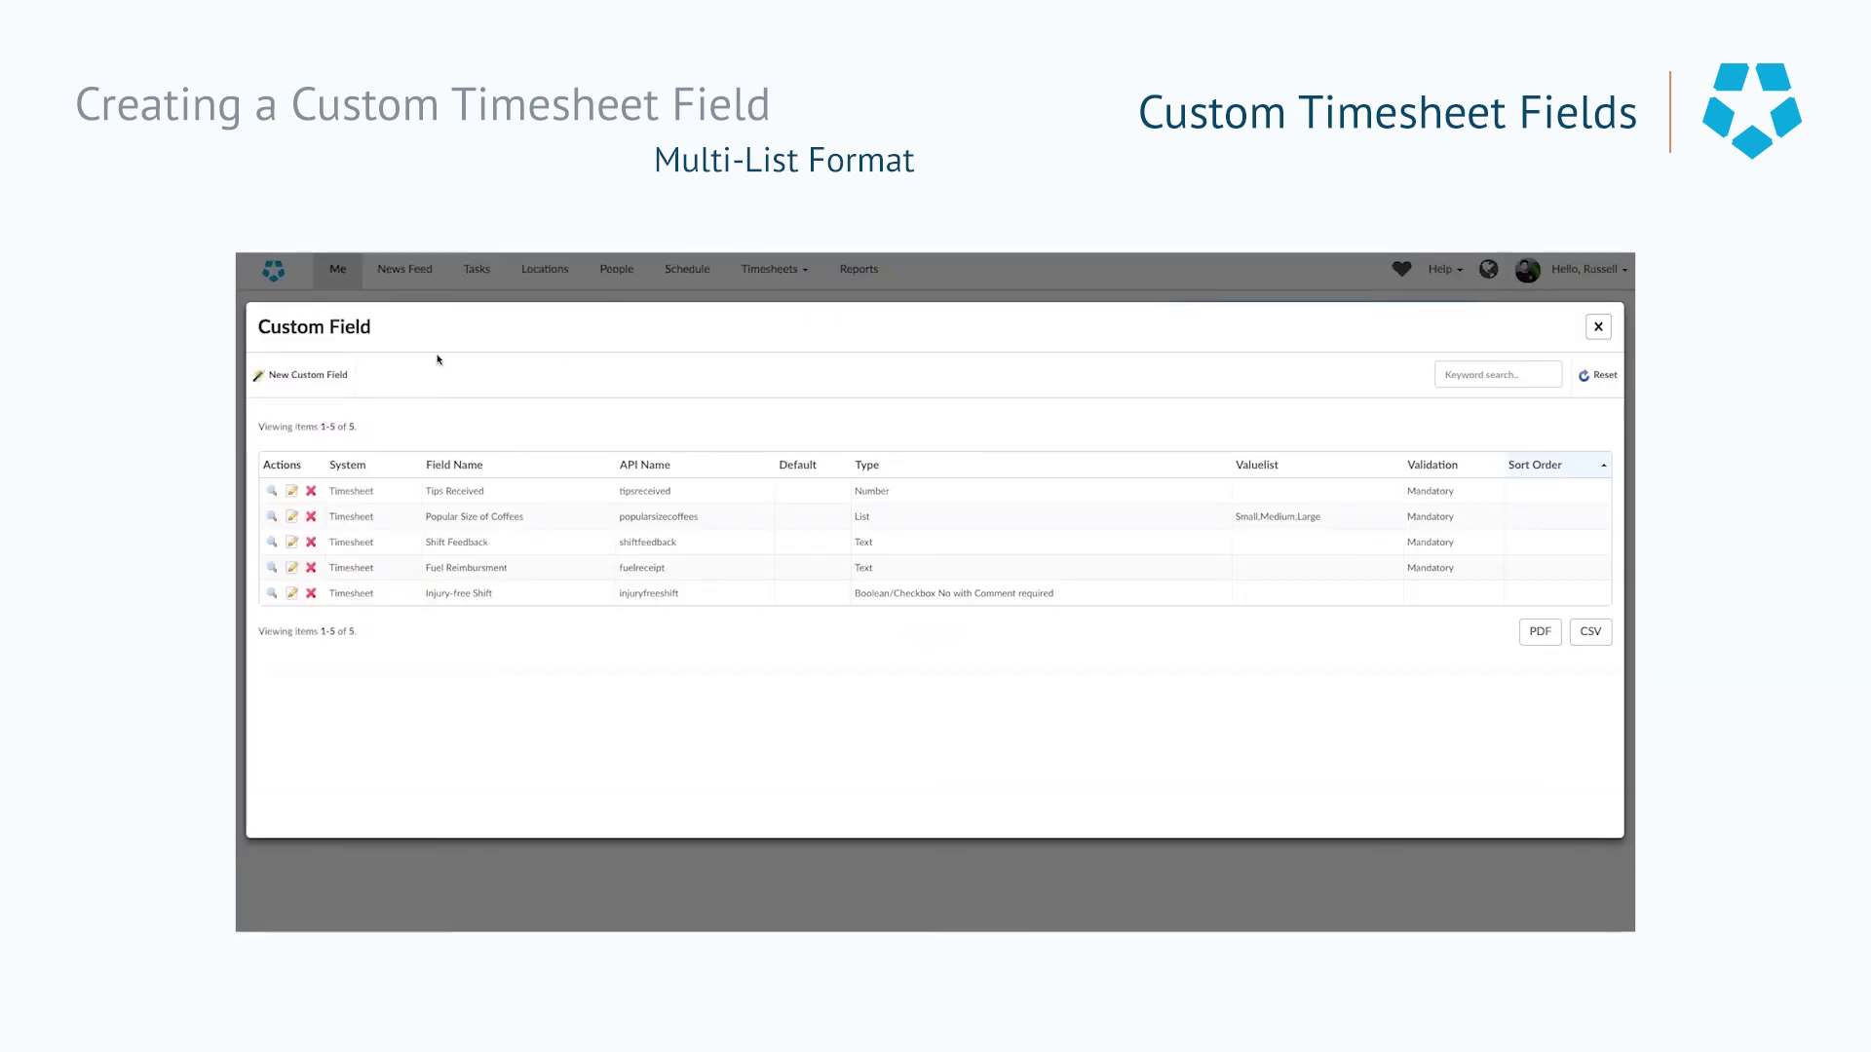
left_click(332, 383)
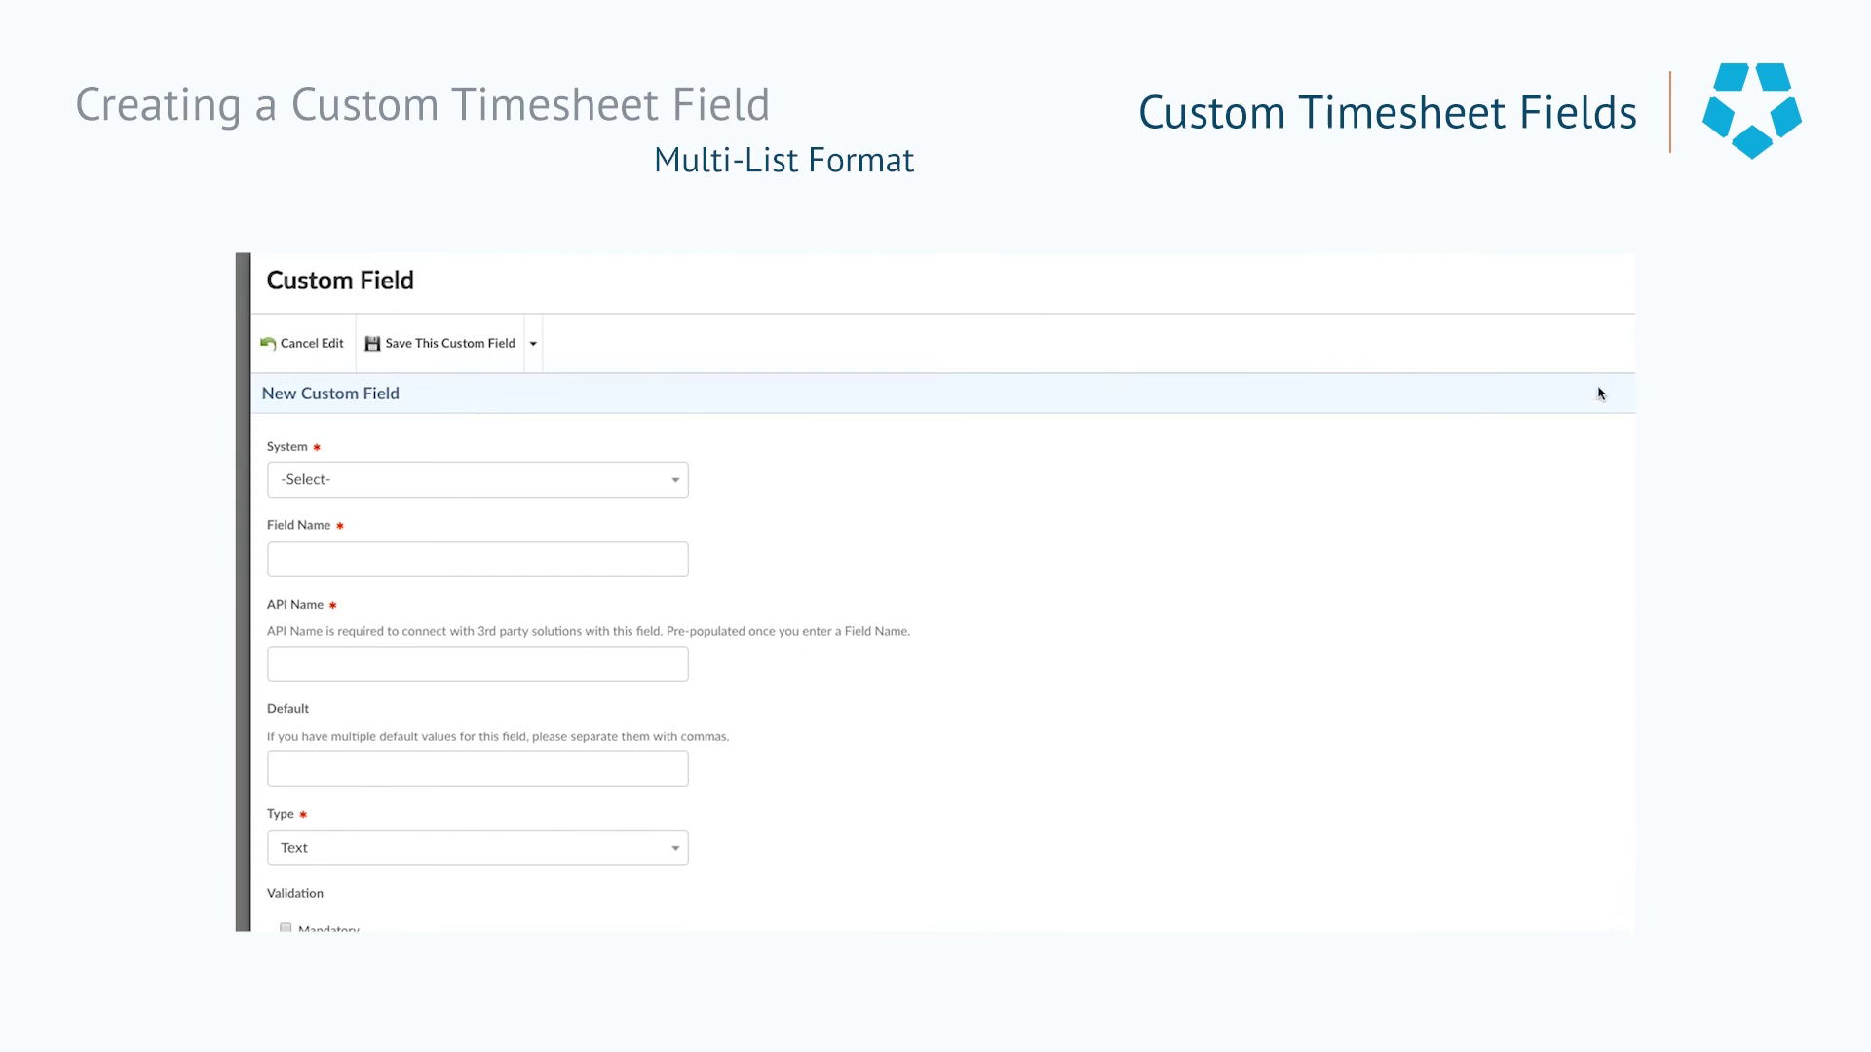
Step: Set the new field's system to Timesheet and name it "Closing Checklist", keeping the pre-populated API name closingchecklist
left_click(682, 482)
left_click(331, 497)
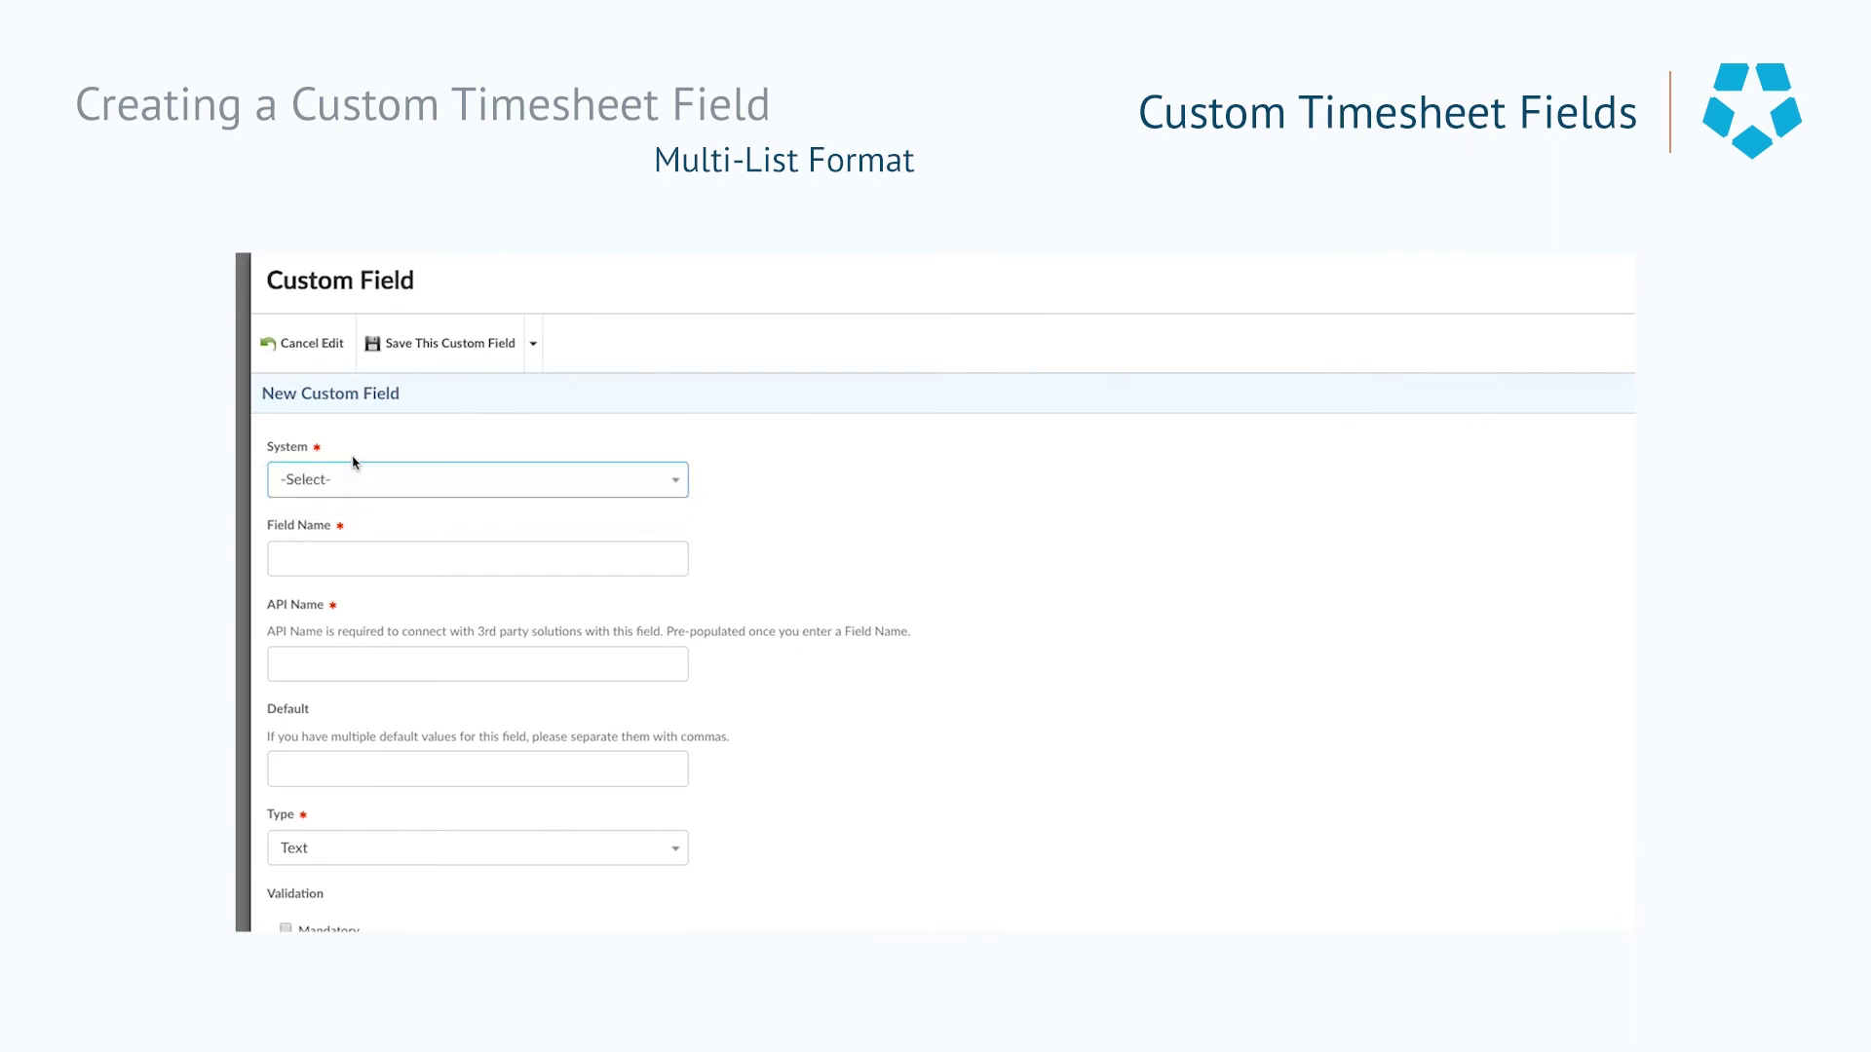
scroll(944, 629, "down", 1)
left_click(316, 500)
type("Closing Checklist")
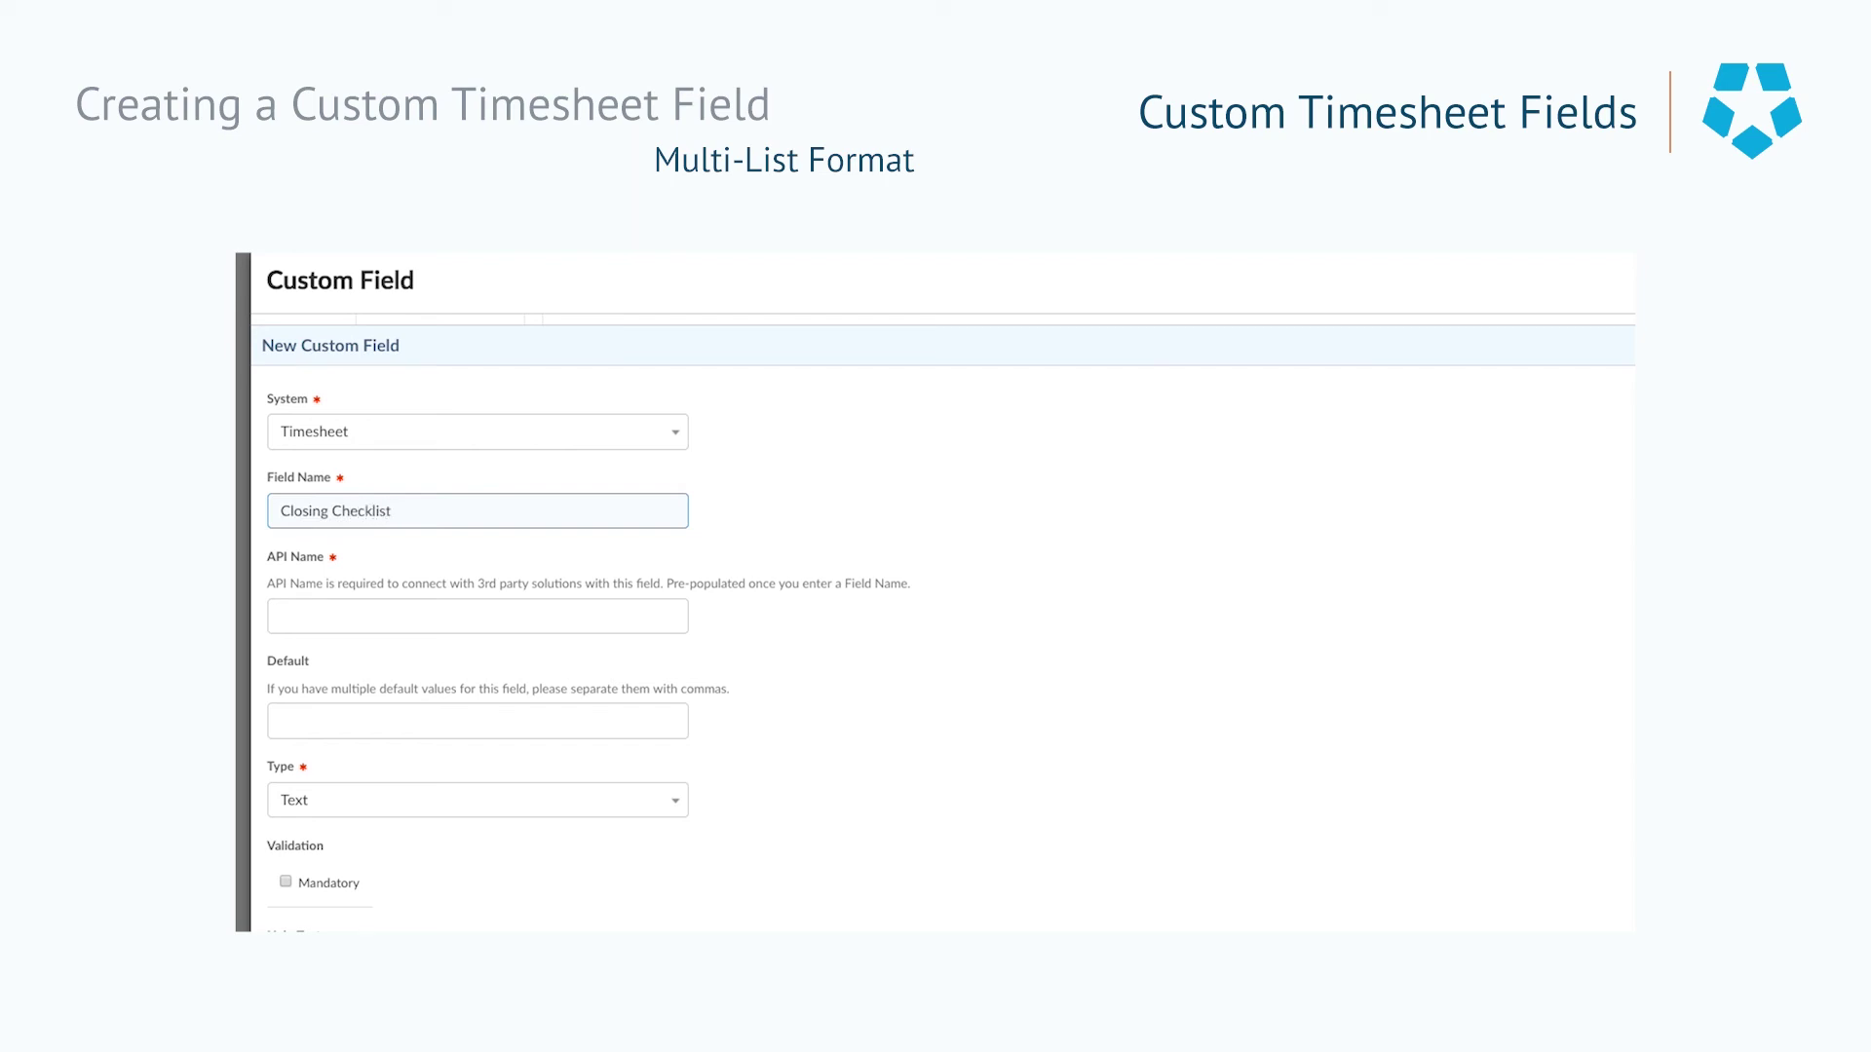
key("Tab")
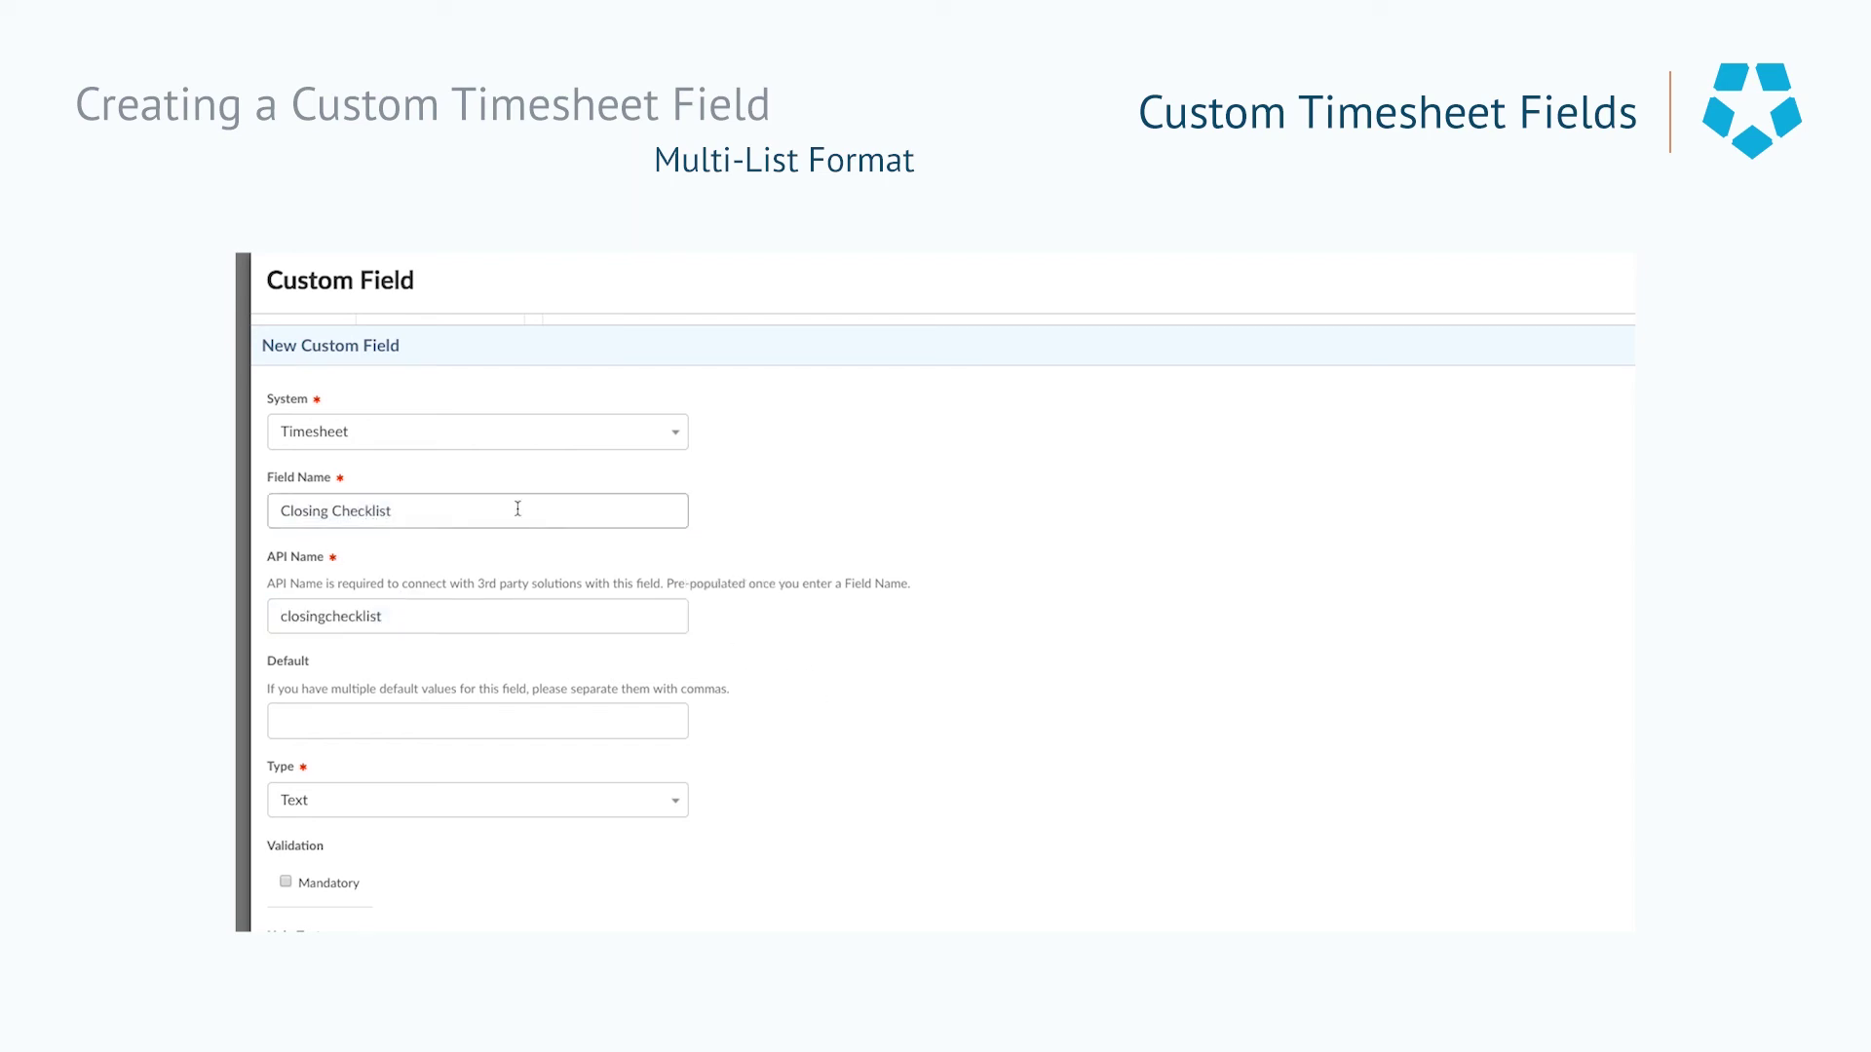
left_click(458, 618)
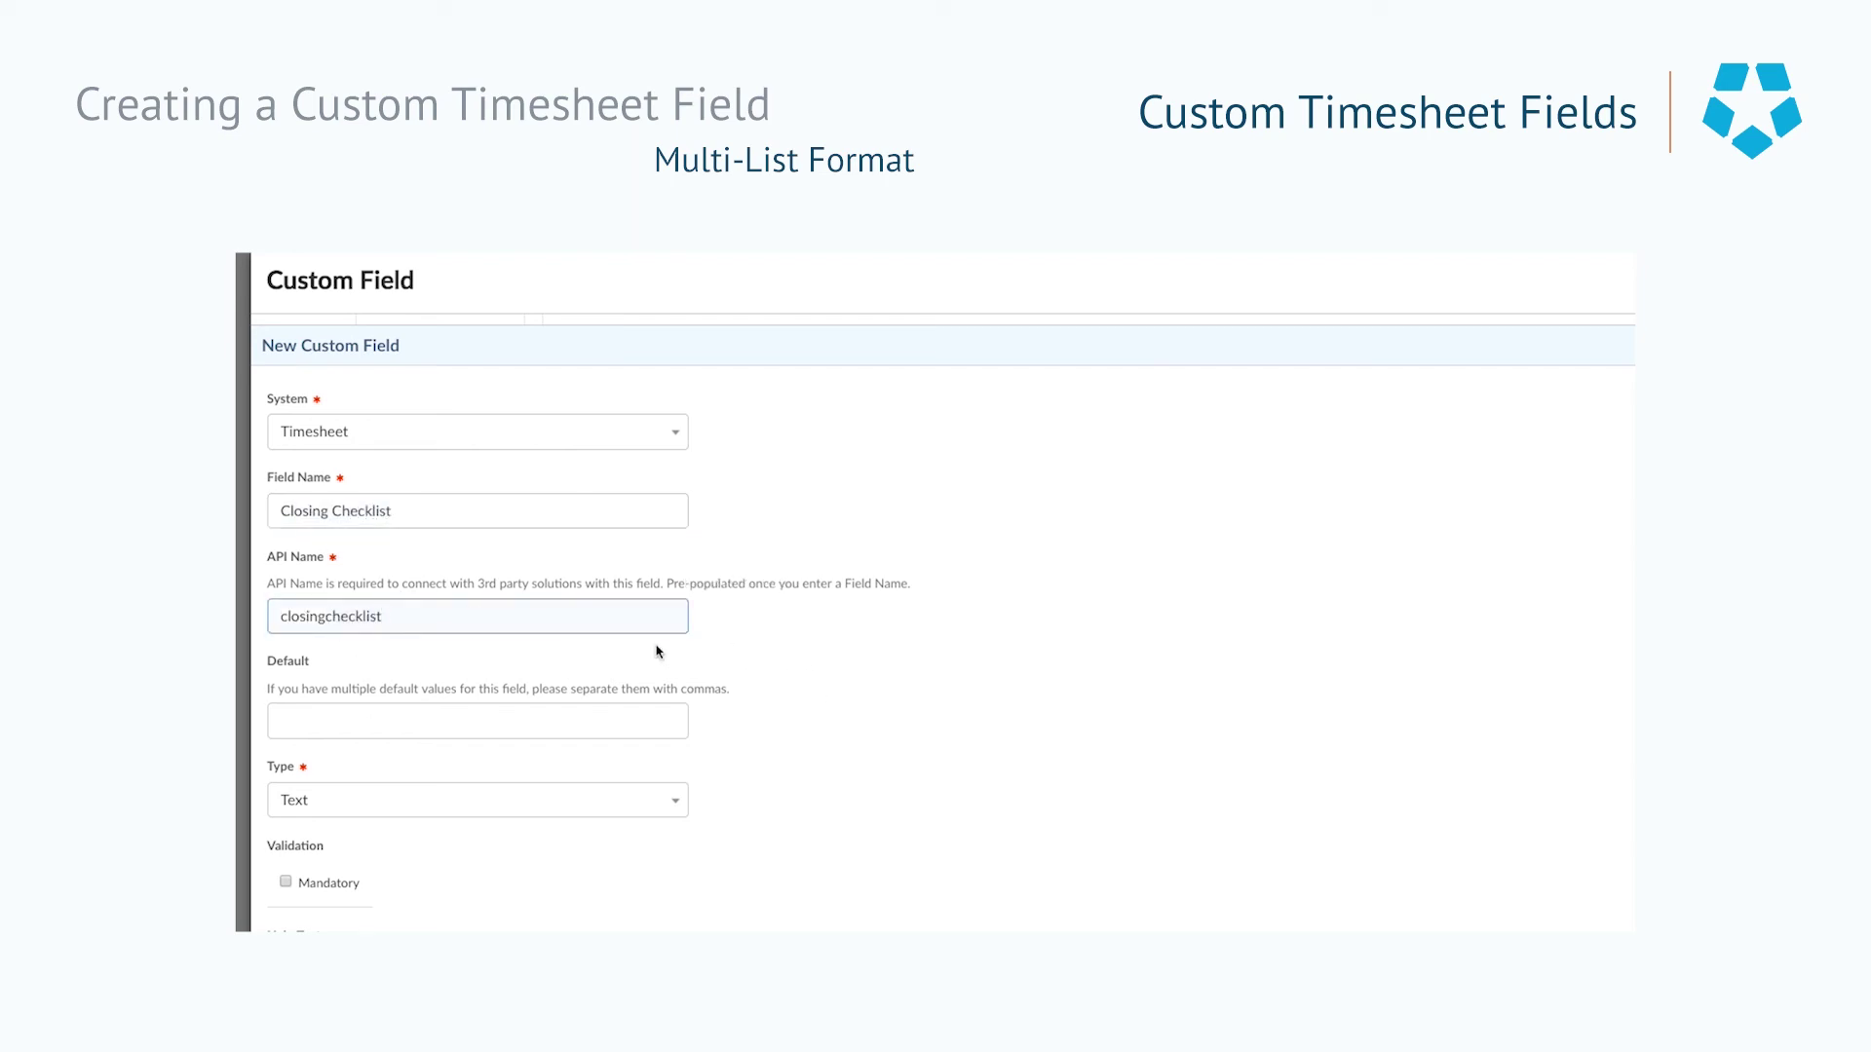
Step: Set the type to Multi list with values Coffee Machine Cleaned and Closed, Fridge Restocked, Front of House Cleaned, Windows Closed and Security System Set
scroll(655, 647, "down", 3)
scroll(605, 422, "down", 3)
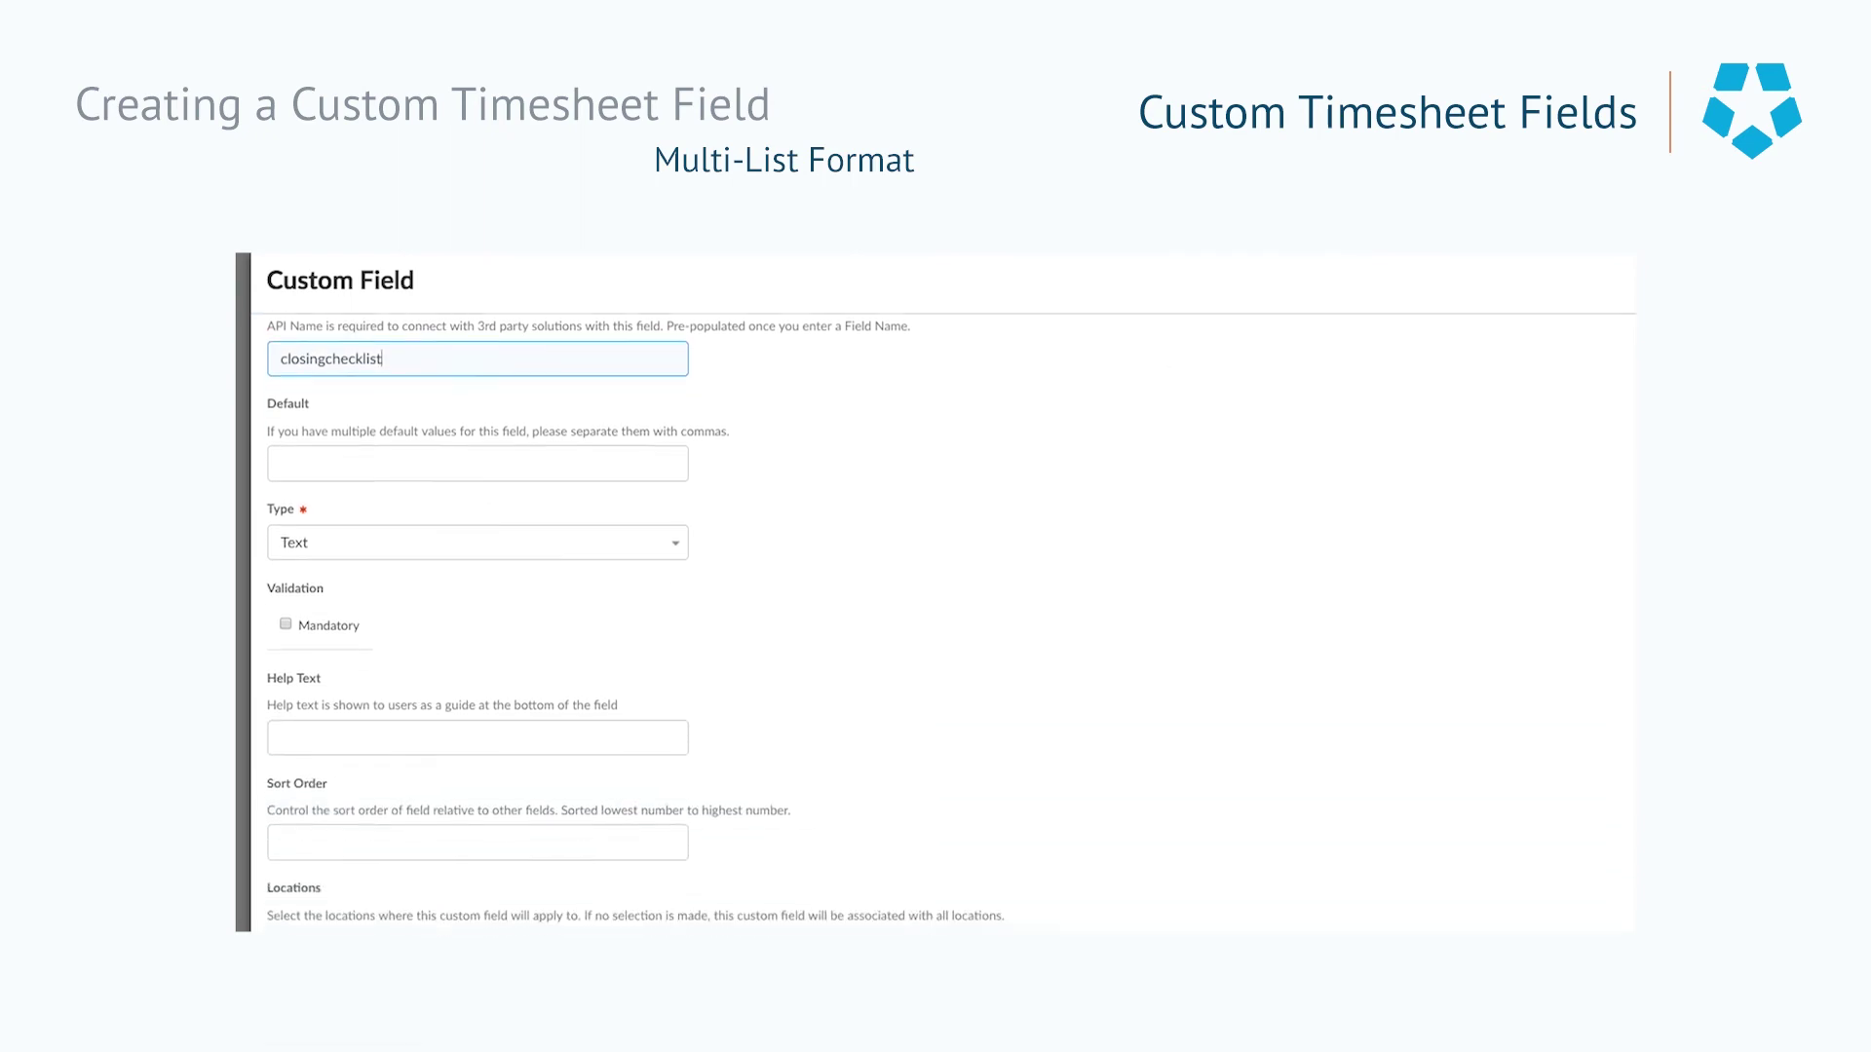
left_click(623, 389)
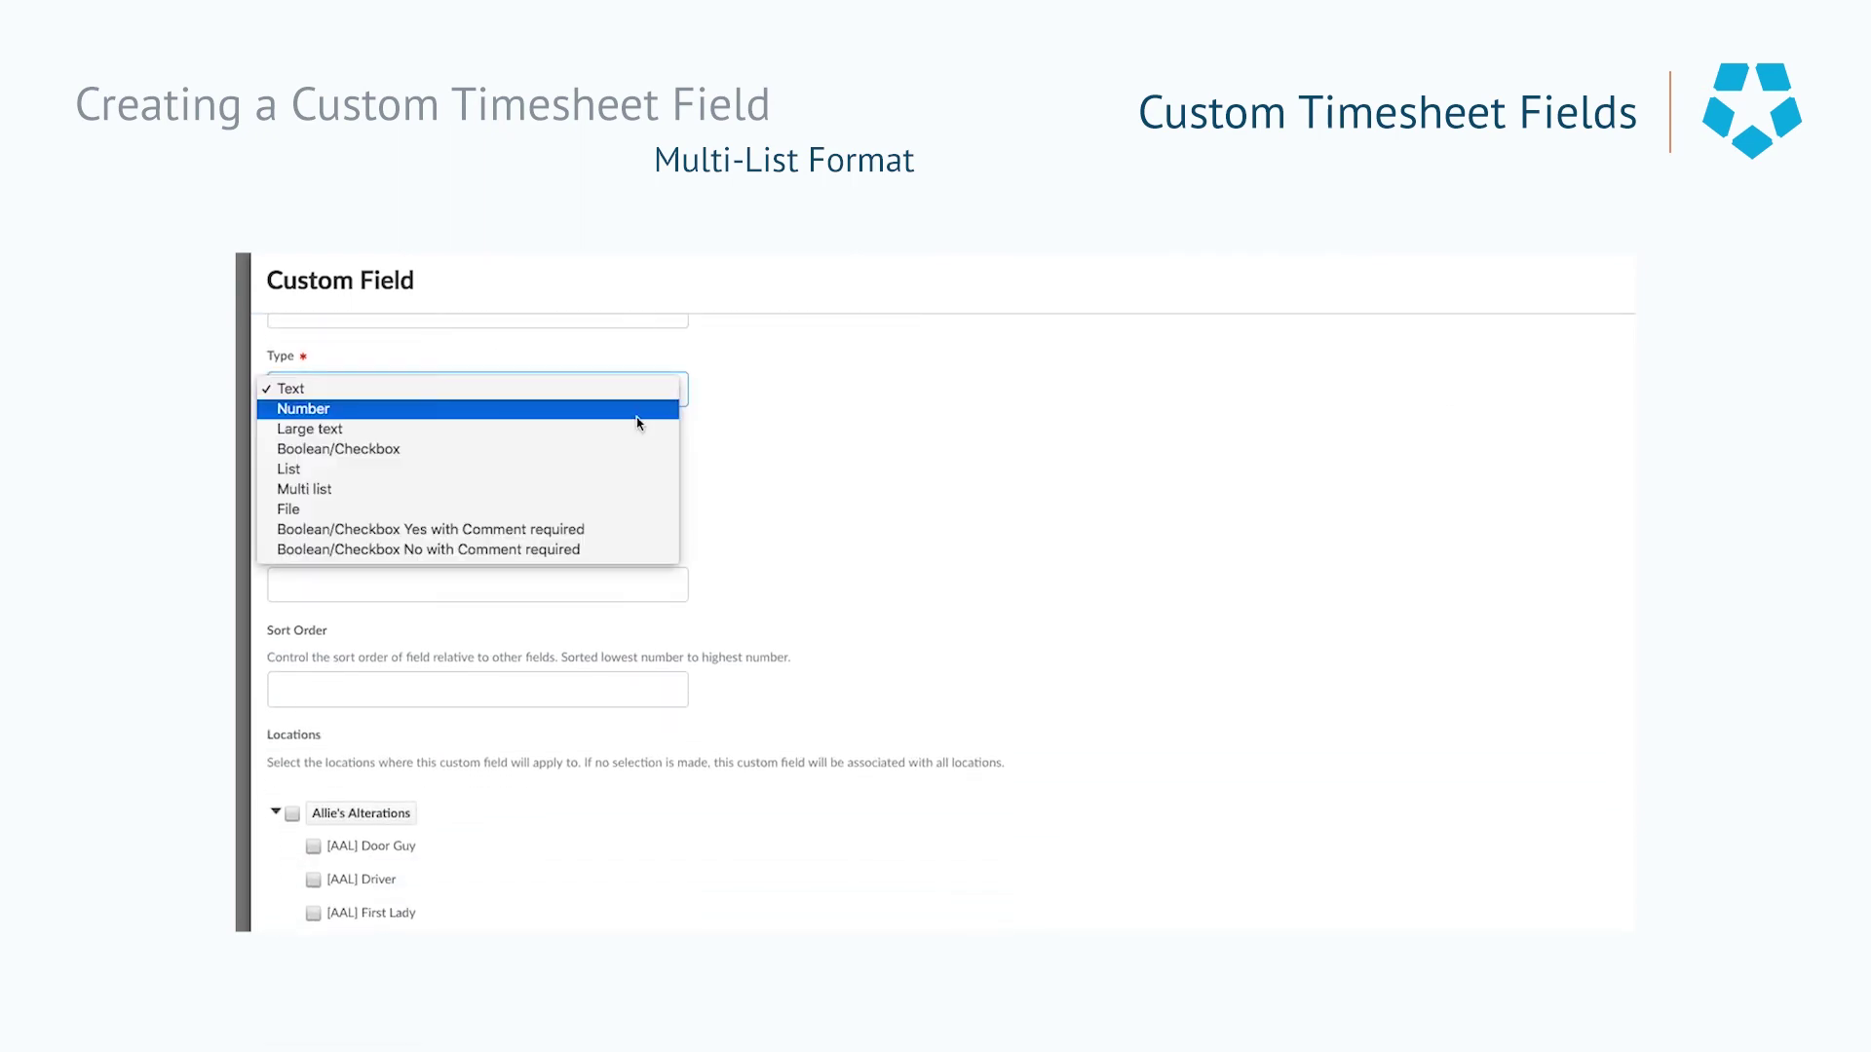
left_click(564, 490)
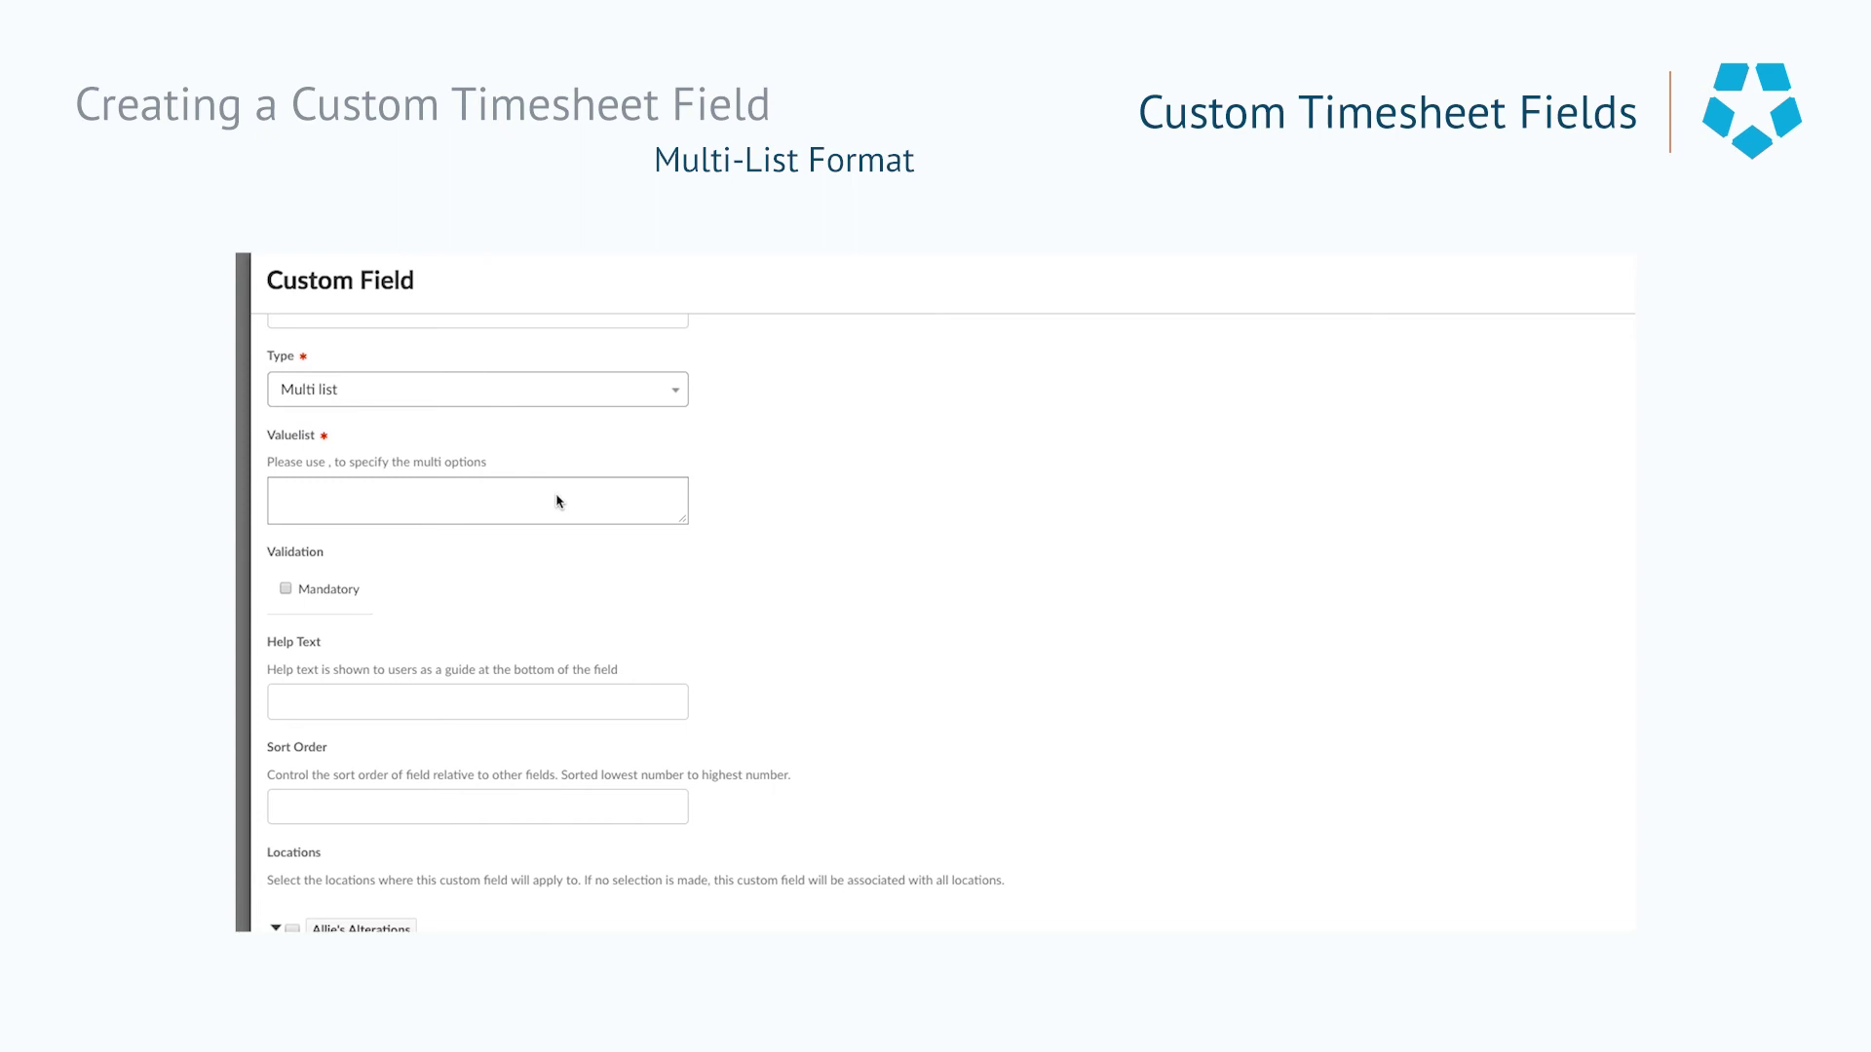
left_click(537, 495)
type("Foffee Machine Cleaned and Closed,")
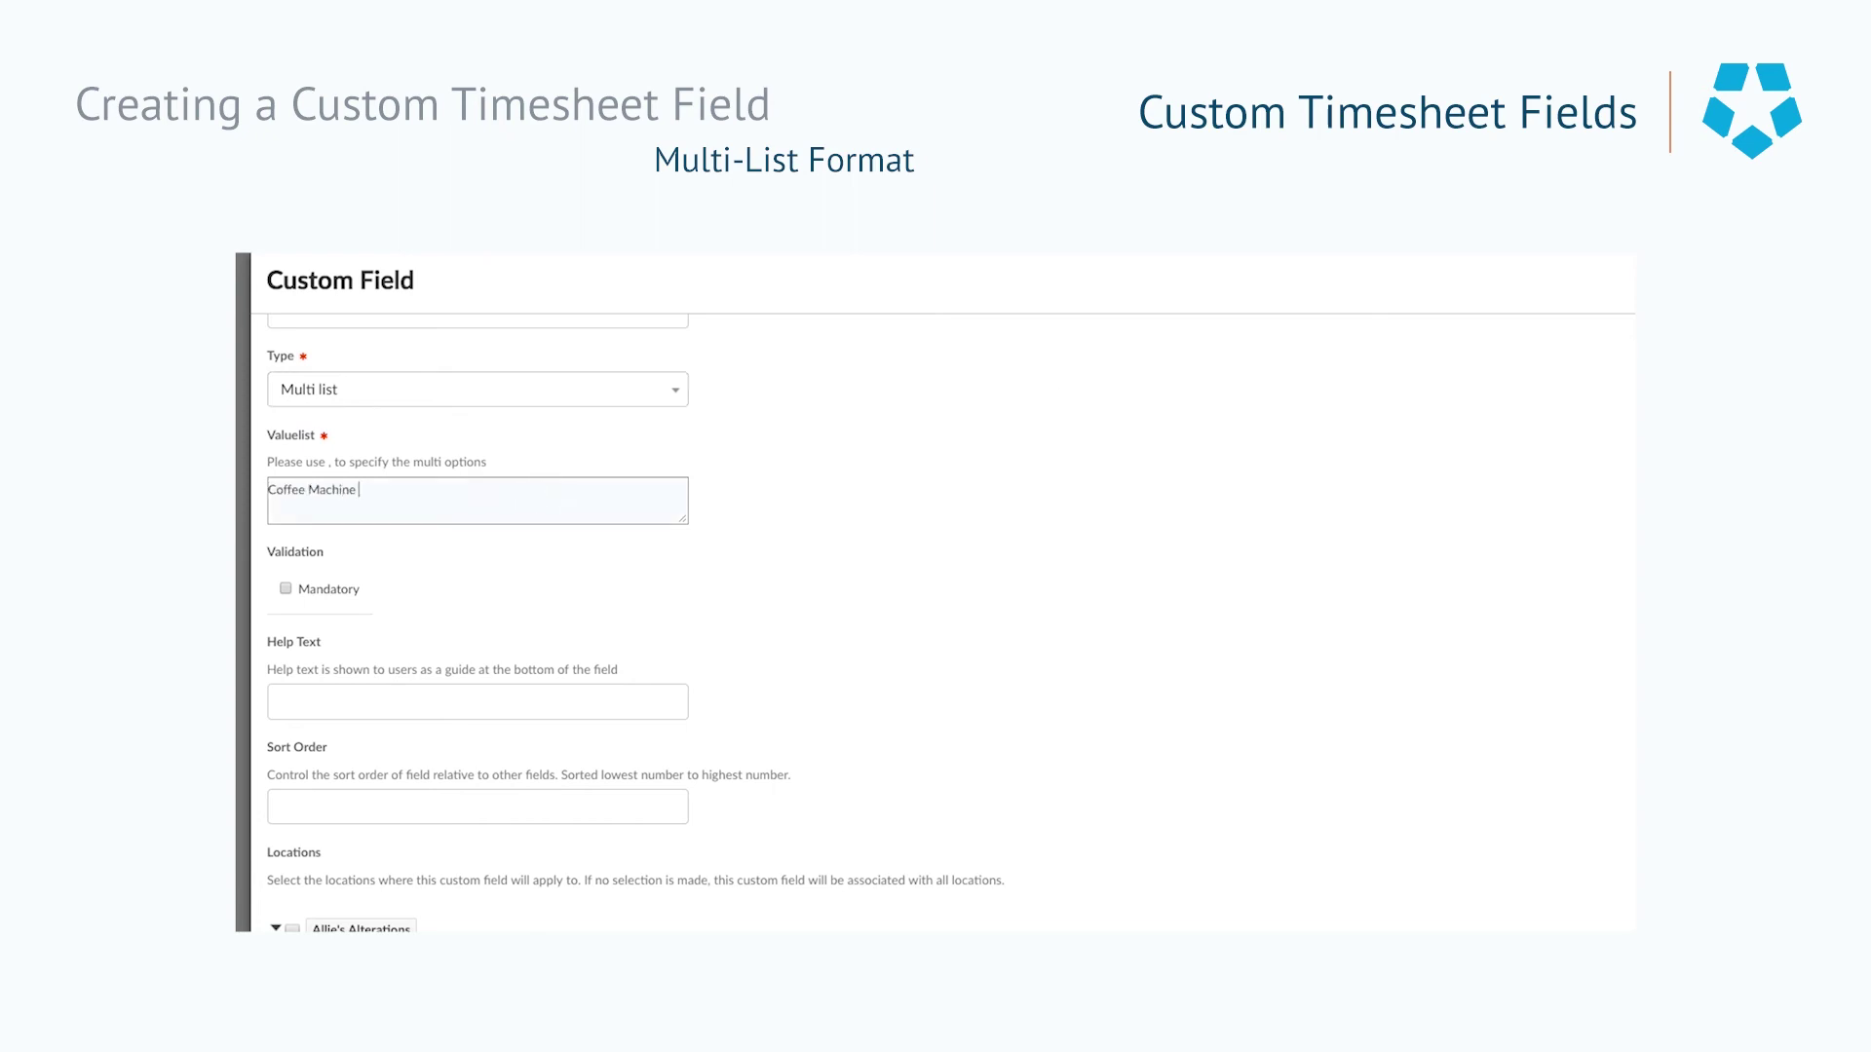
type("Fridge Restocked,")
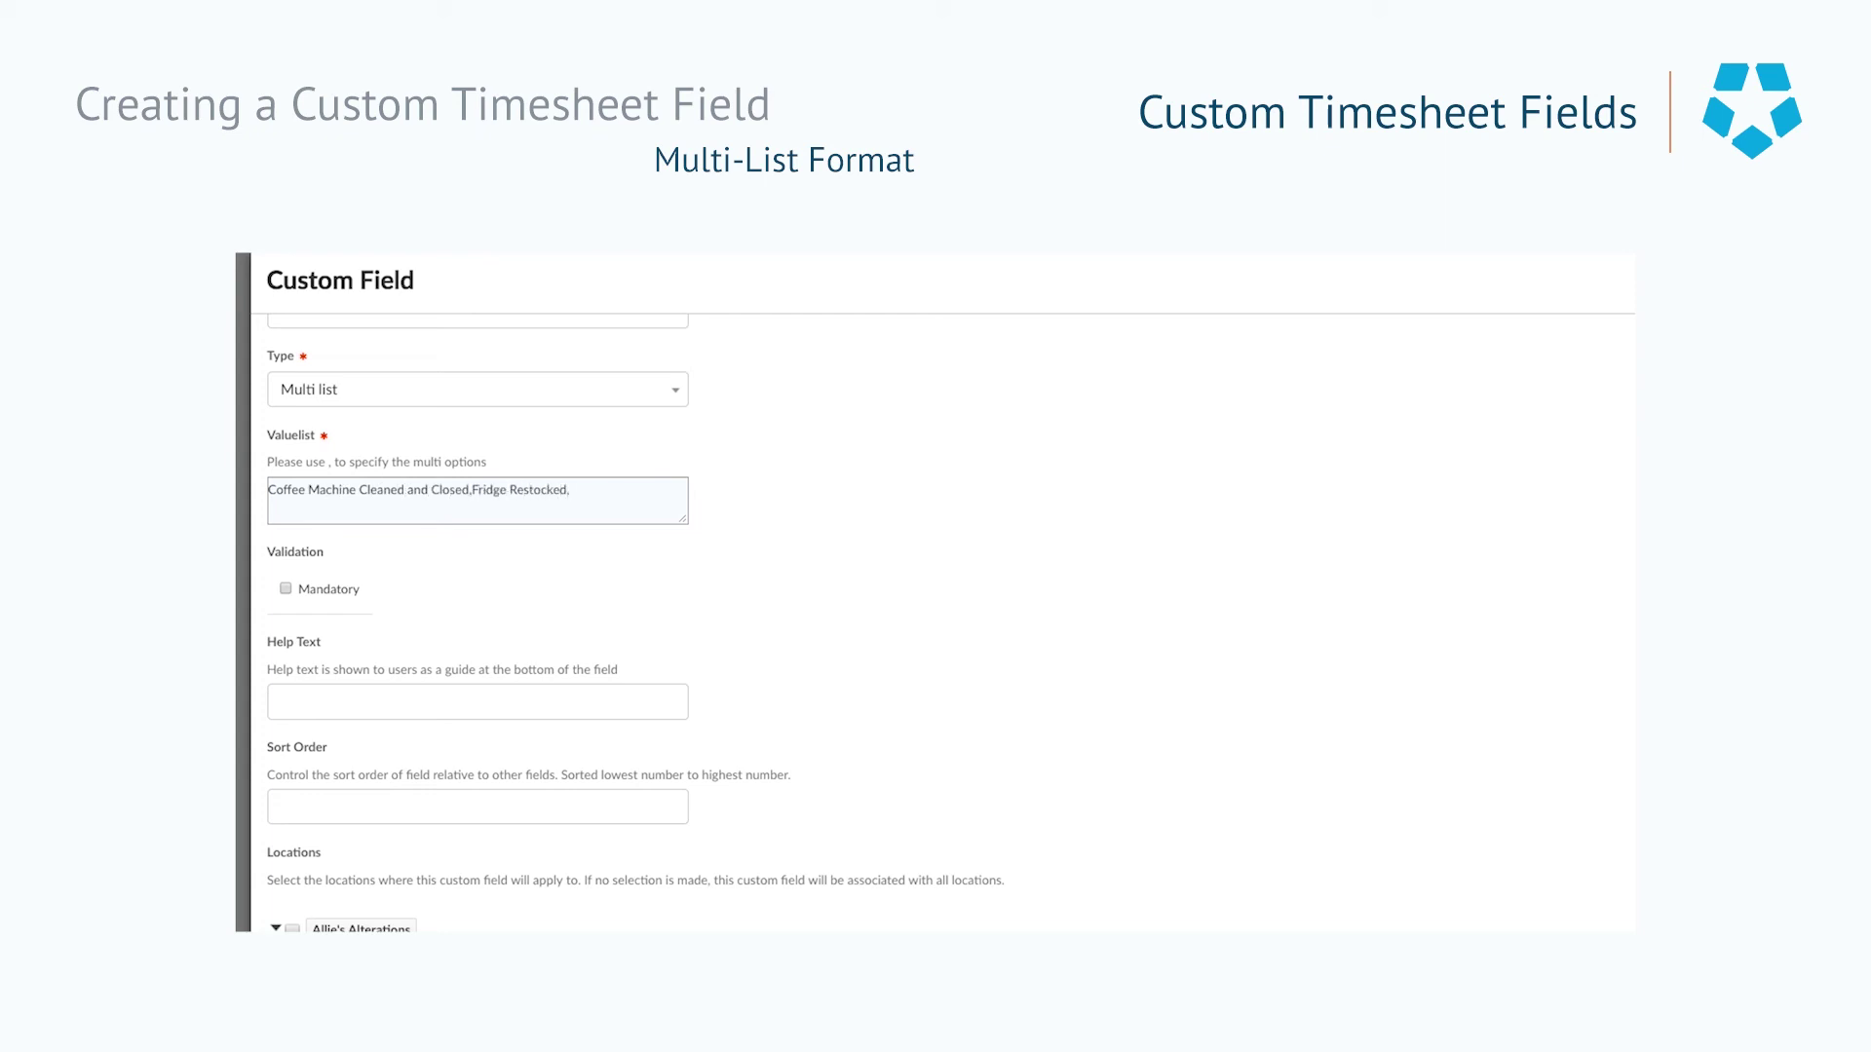
type("Front of House Cleaned,Windows Closed,Security System Set")
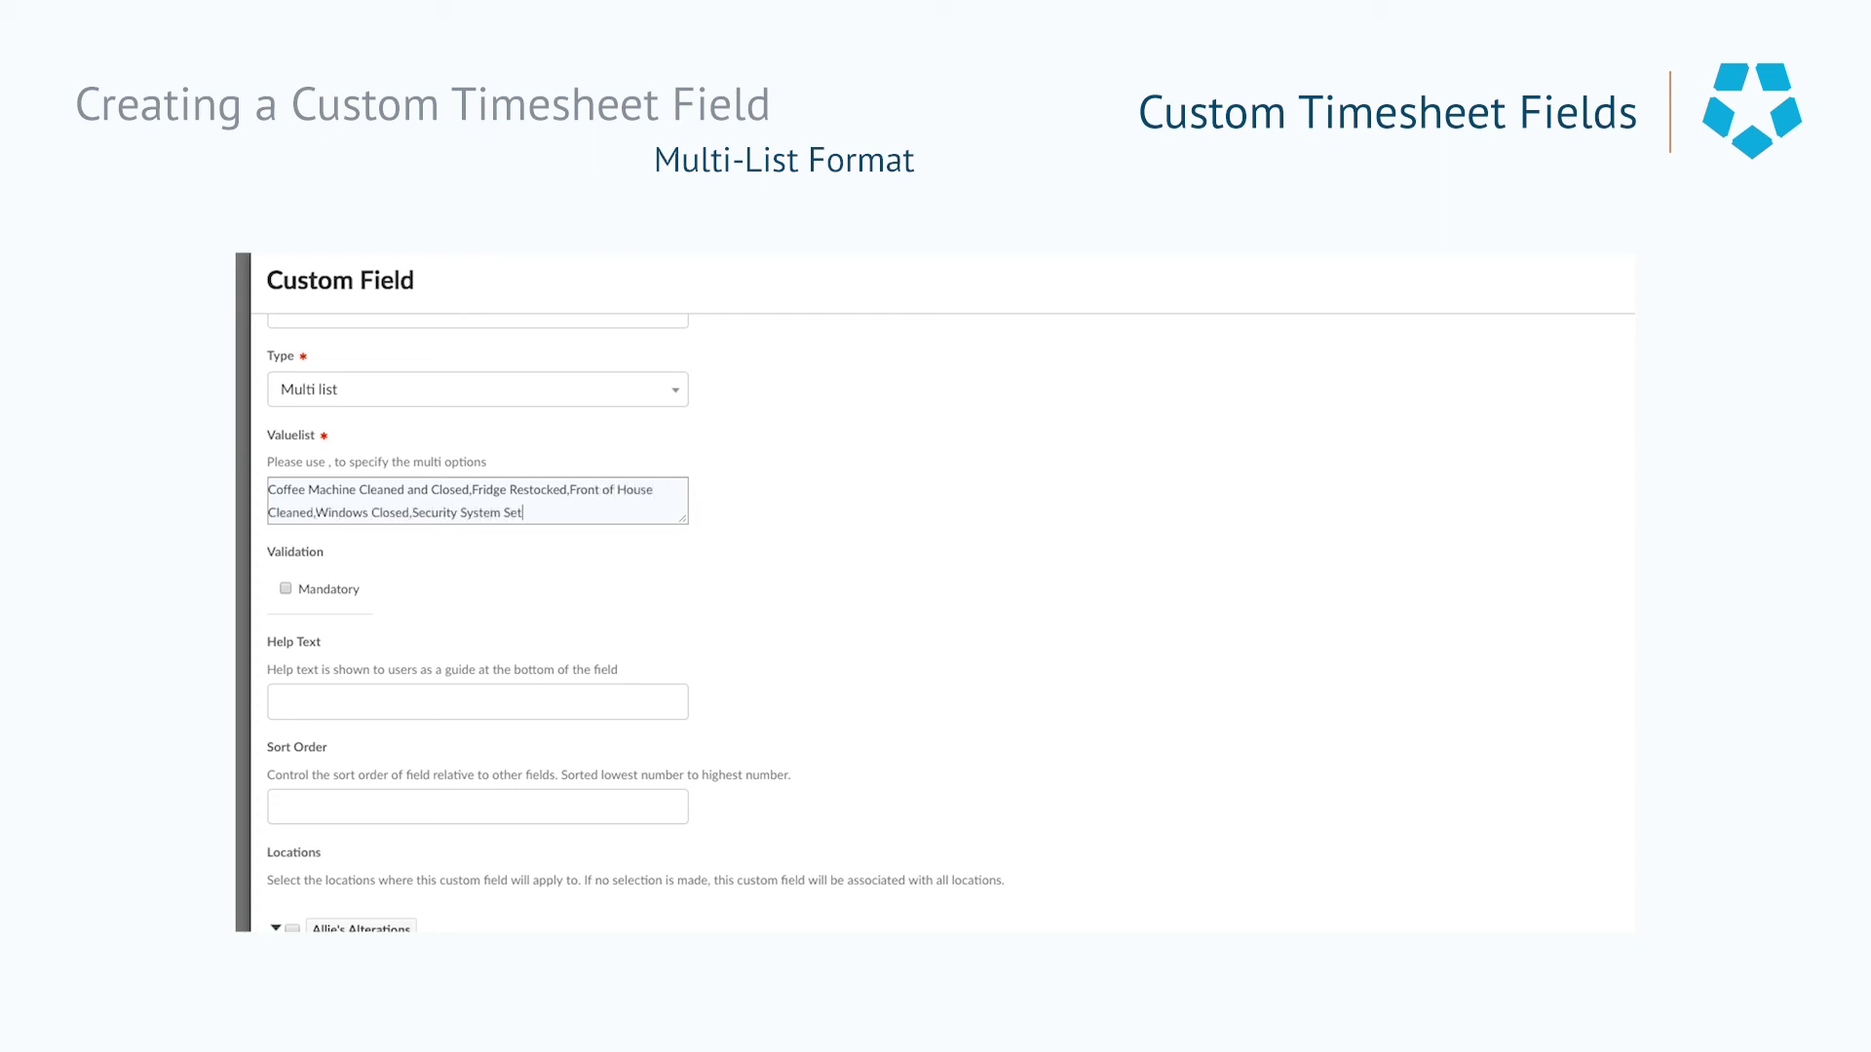
Step: Make the field mandatory with the help text "Please ensure that the following have been completed before the store is closed."
left_click(285, 588)
scroll(1211, 559, "down", 3)
left_click(350, 513)
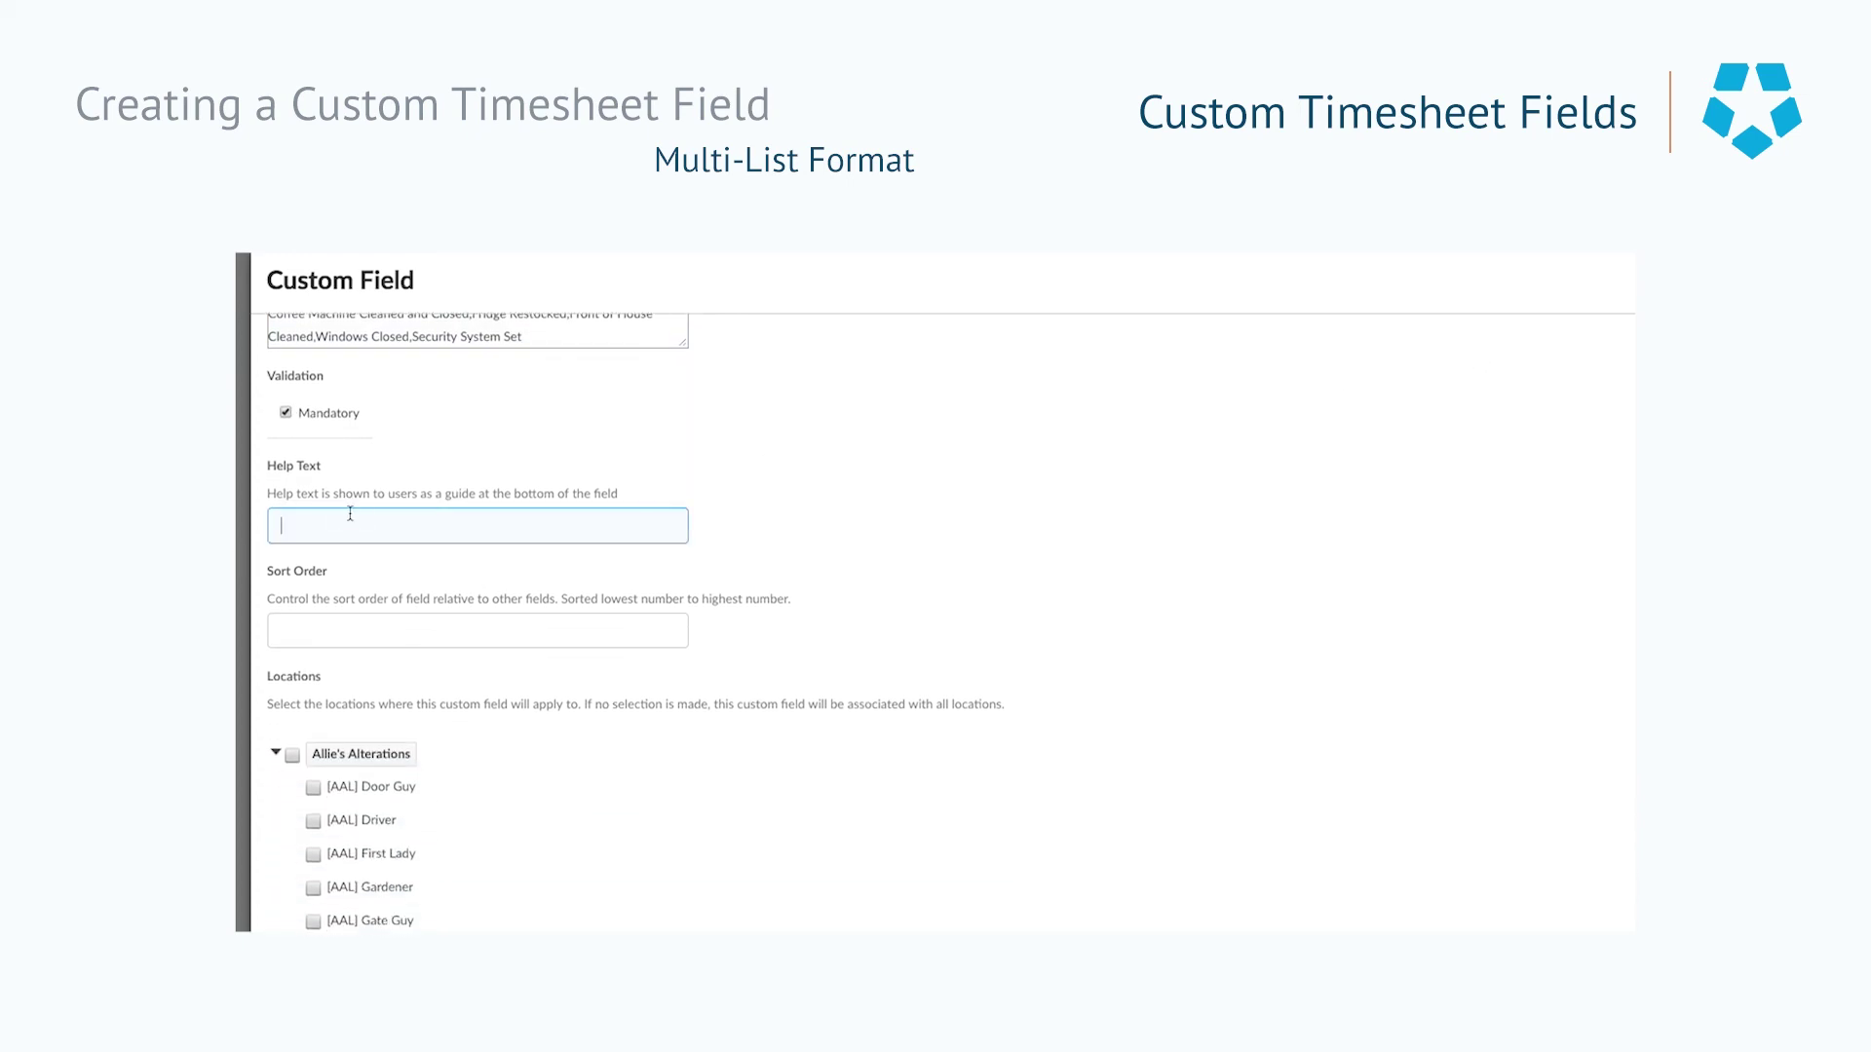
type("Please ensure that the following ")
type("have been completed before the store")
type(" is closed.")
left_click(828, 488)
Step: Apply the Closing Checklist field to Manager at Bob's Burgers and Manager at Sammy's Snackpacks, and save it
scroll(801, 780, "up", 4)
scroll(801, 780, "up", 2)
scroll(936, 624, "down", 10)
left_click(275, 407)
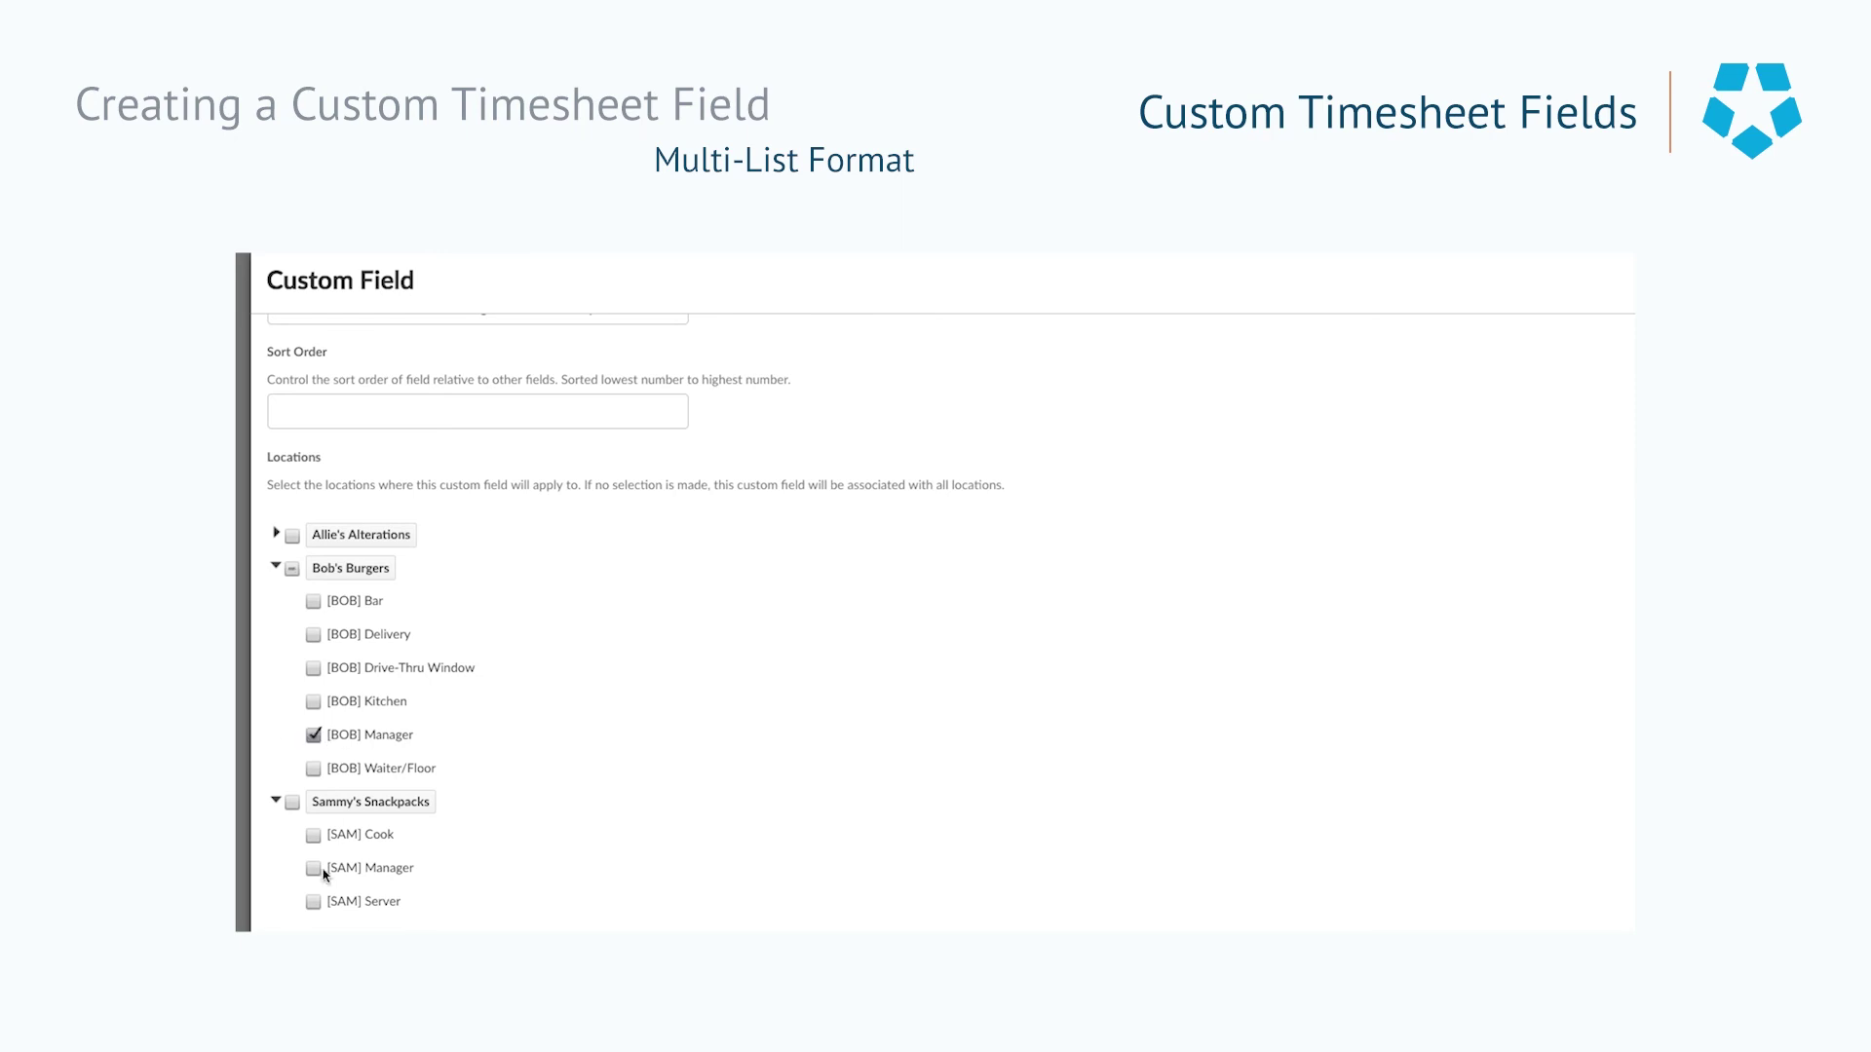
left_click(316, 869)
scroll(941, 622, "up", 8)
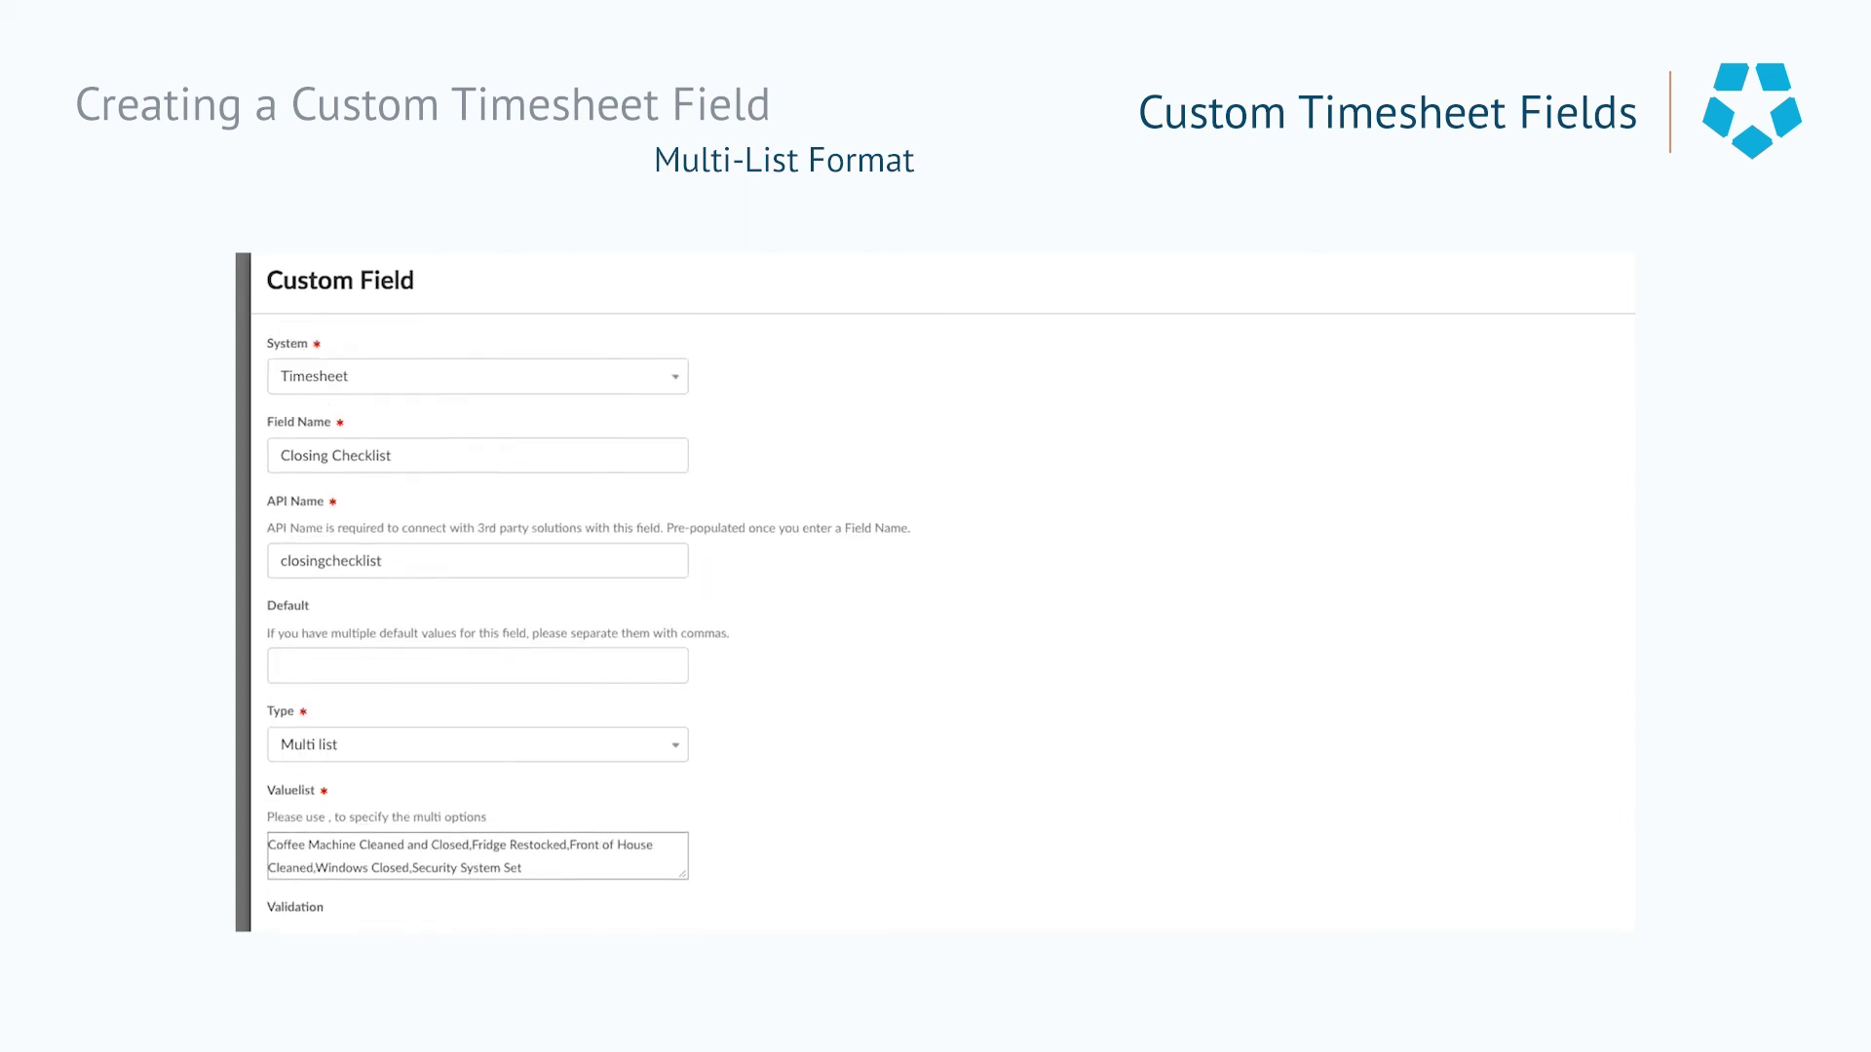
left_click(435, 345)
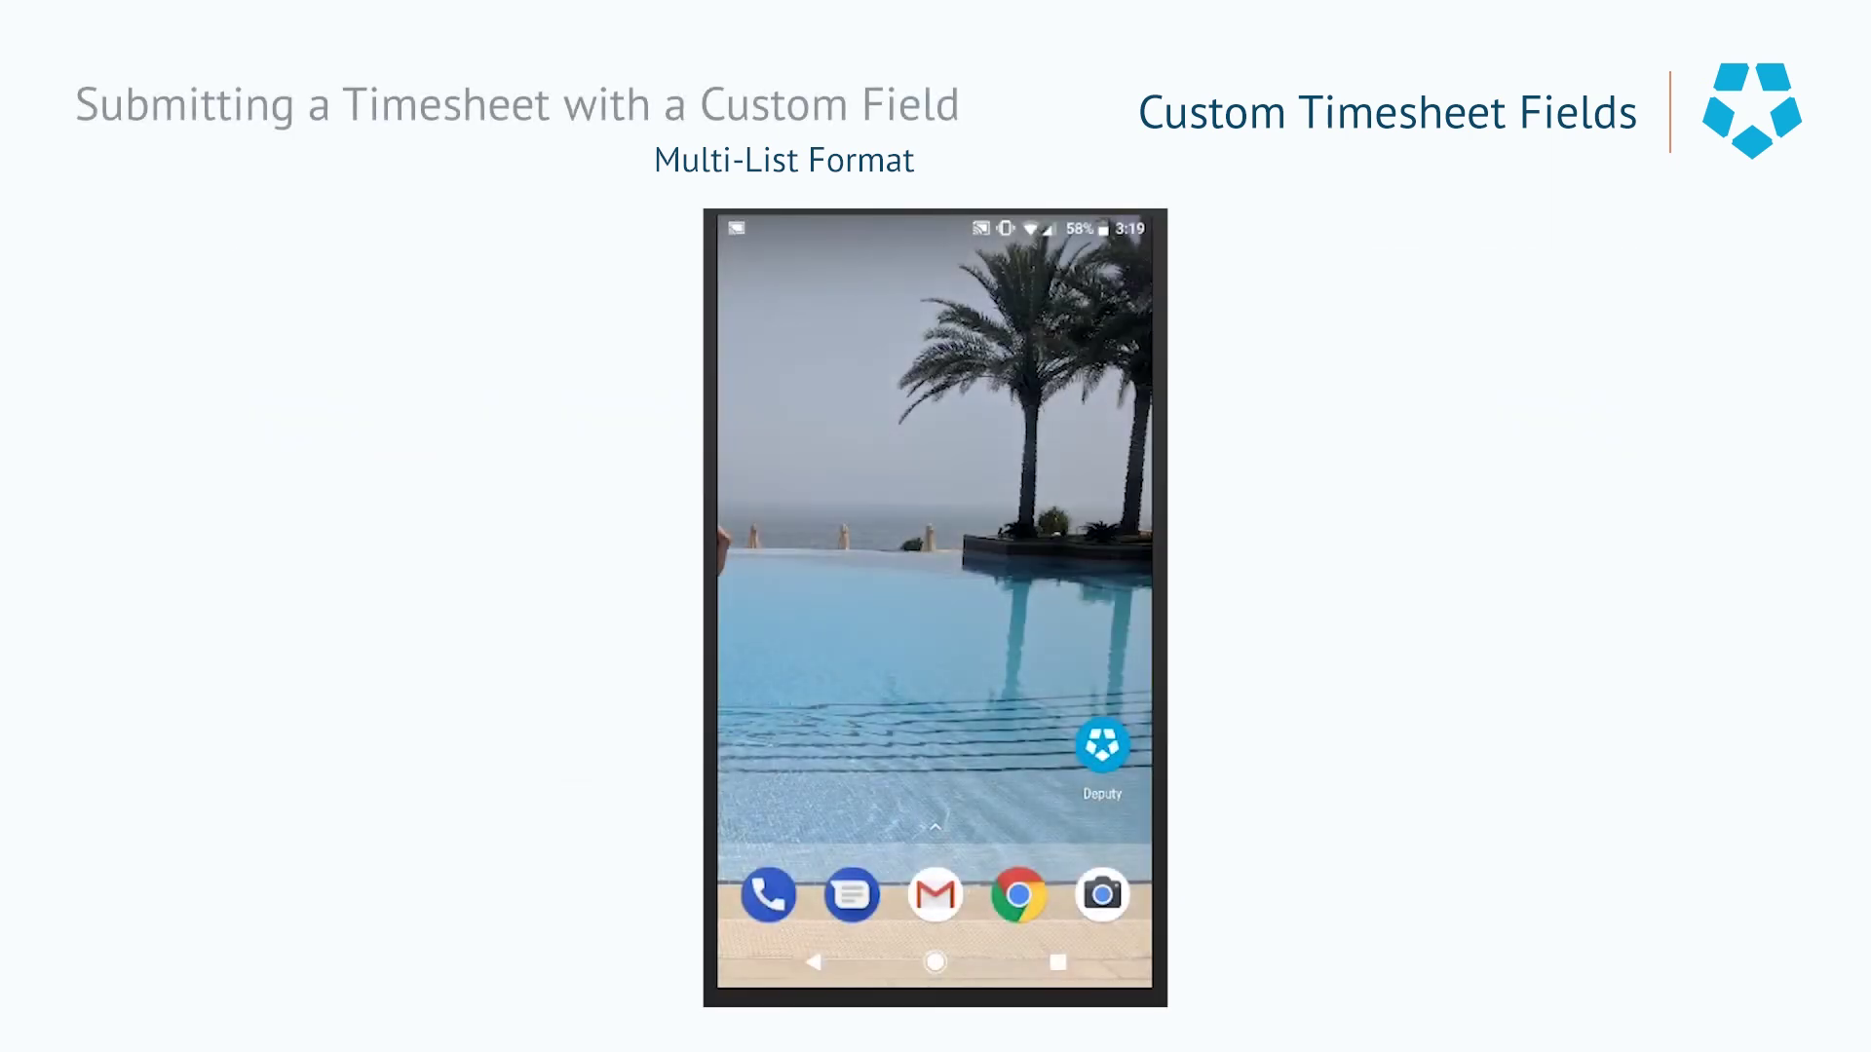
Step: In the Deputy mobile app, start ending the current shift and mark all five Closing Checklist items as completed
left_click(1102, 745)
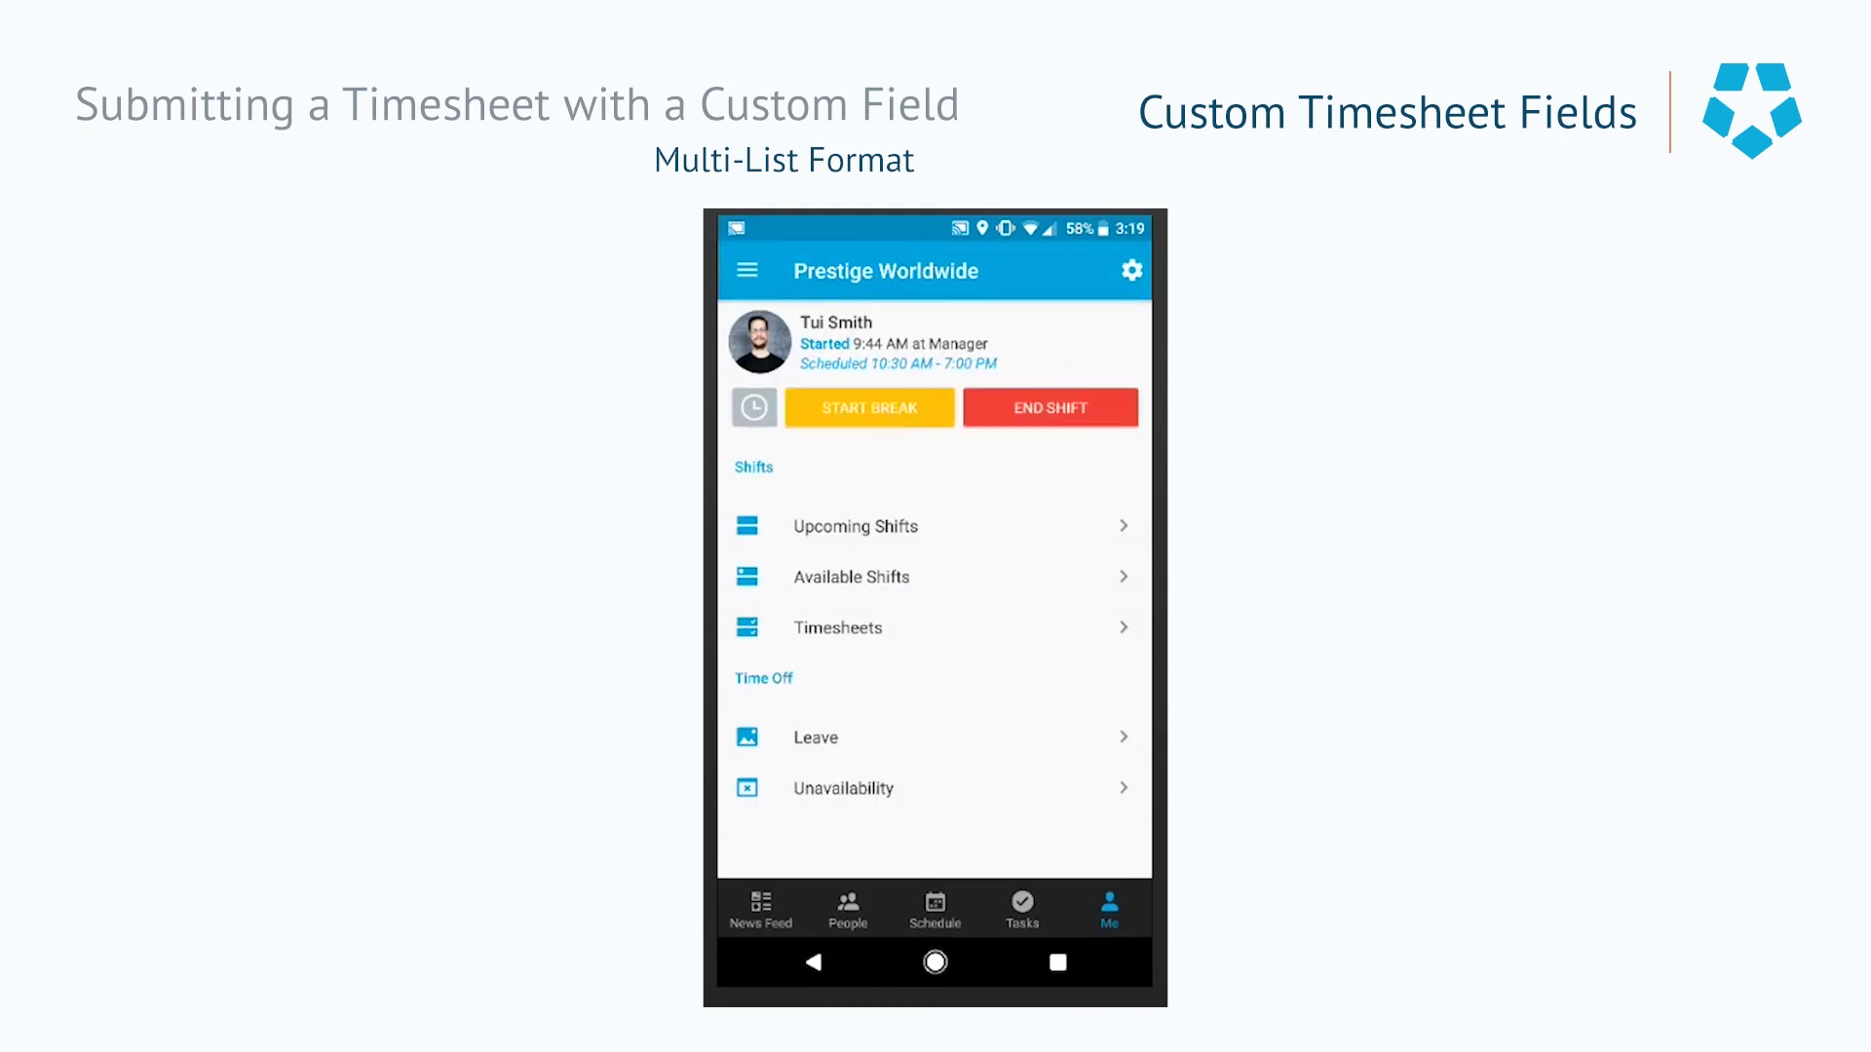
left_click(1050, 407)
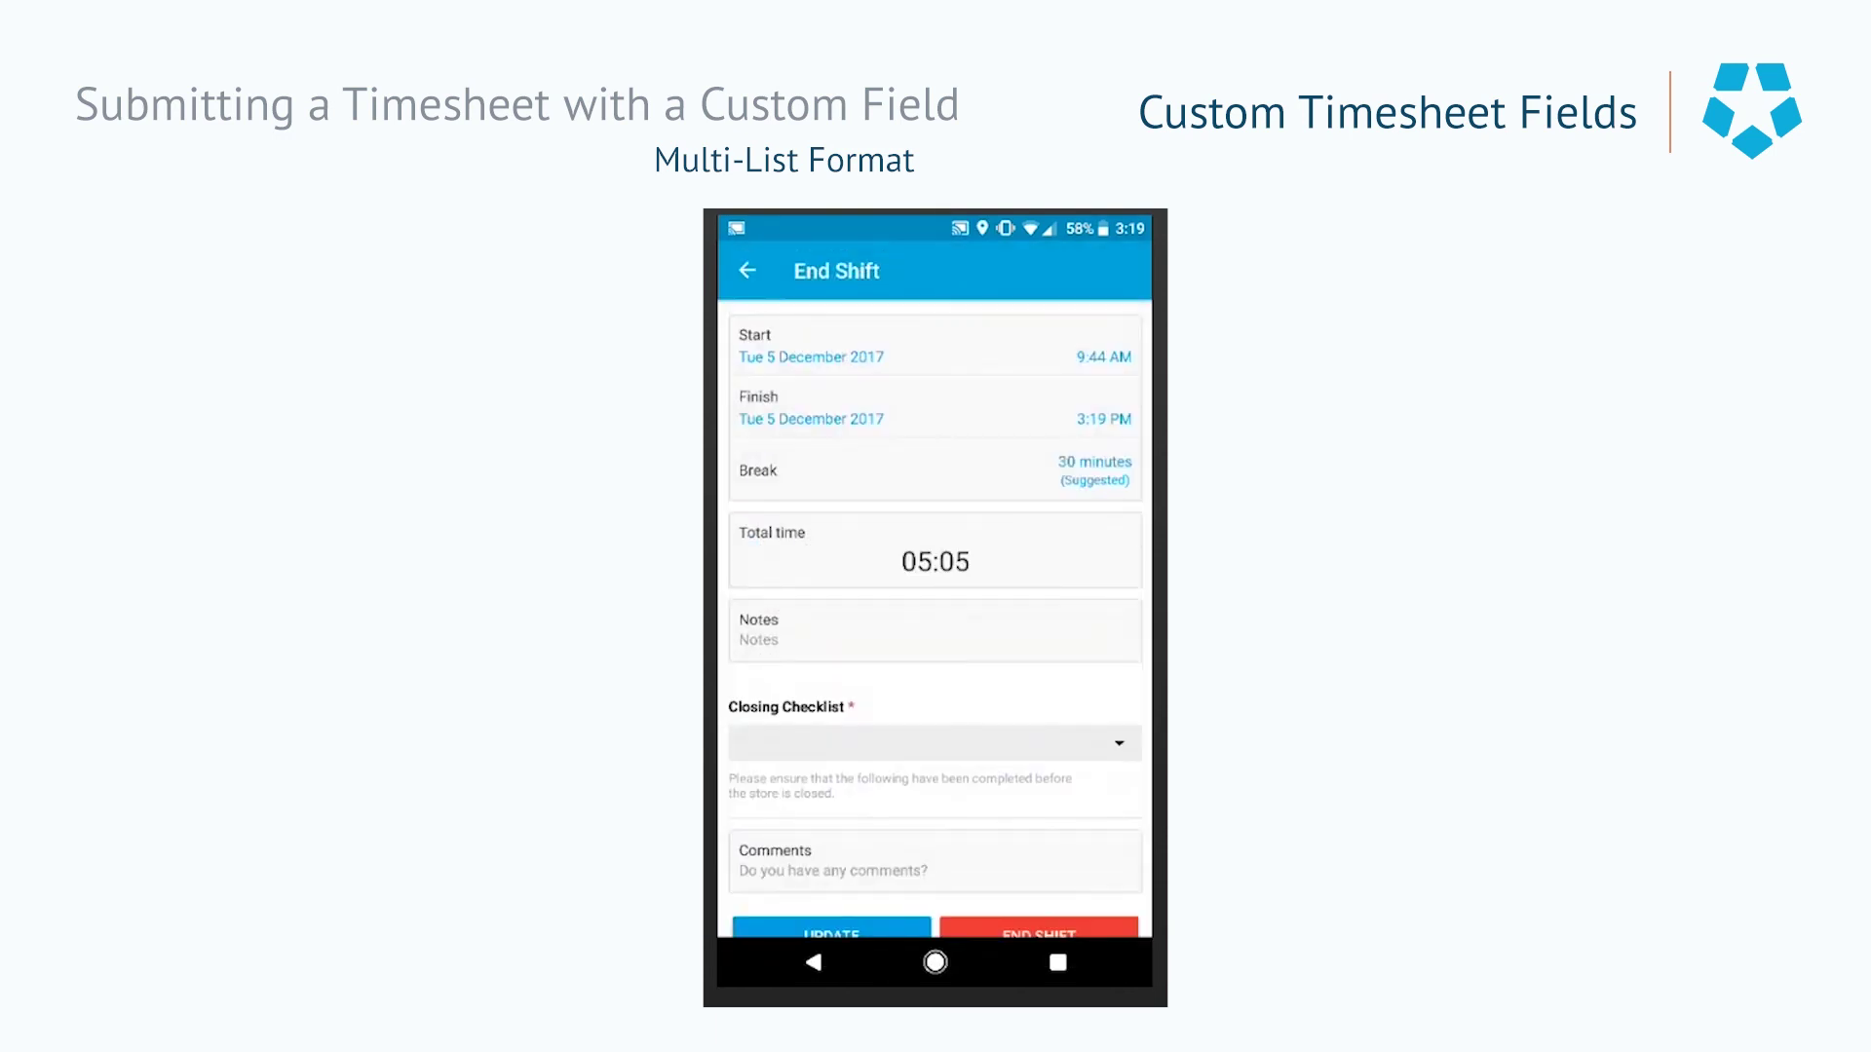
left_click(933, 743)
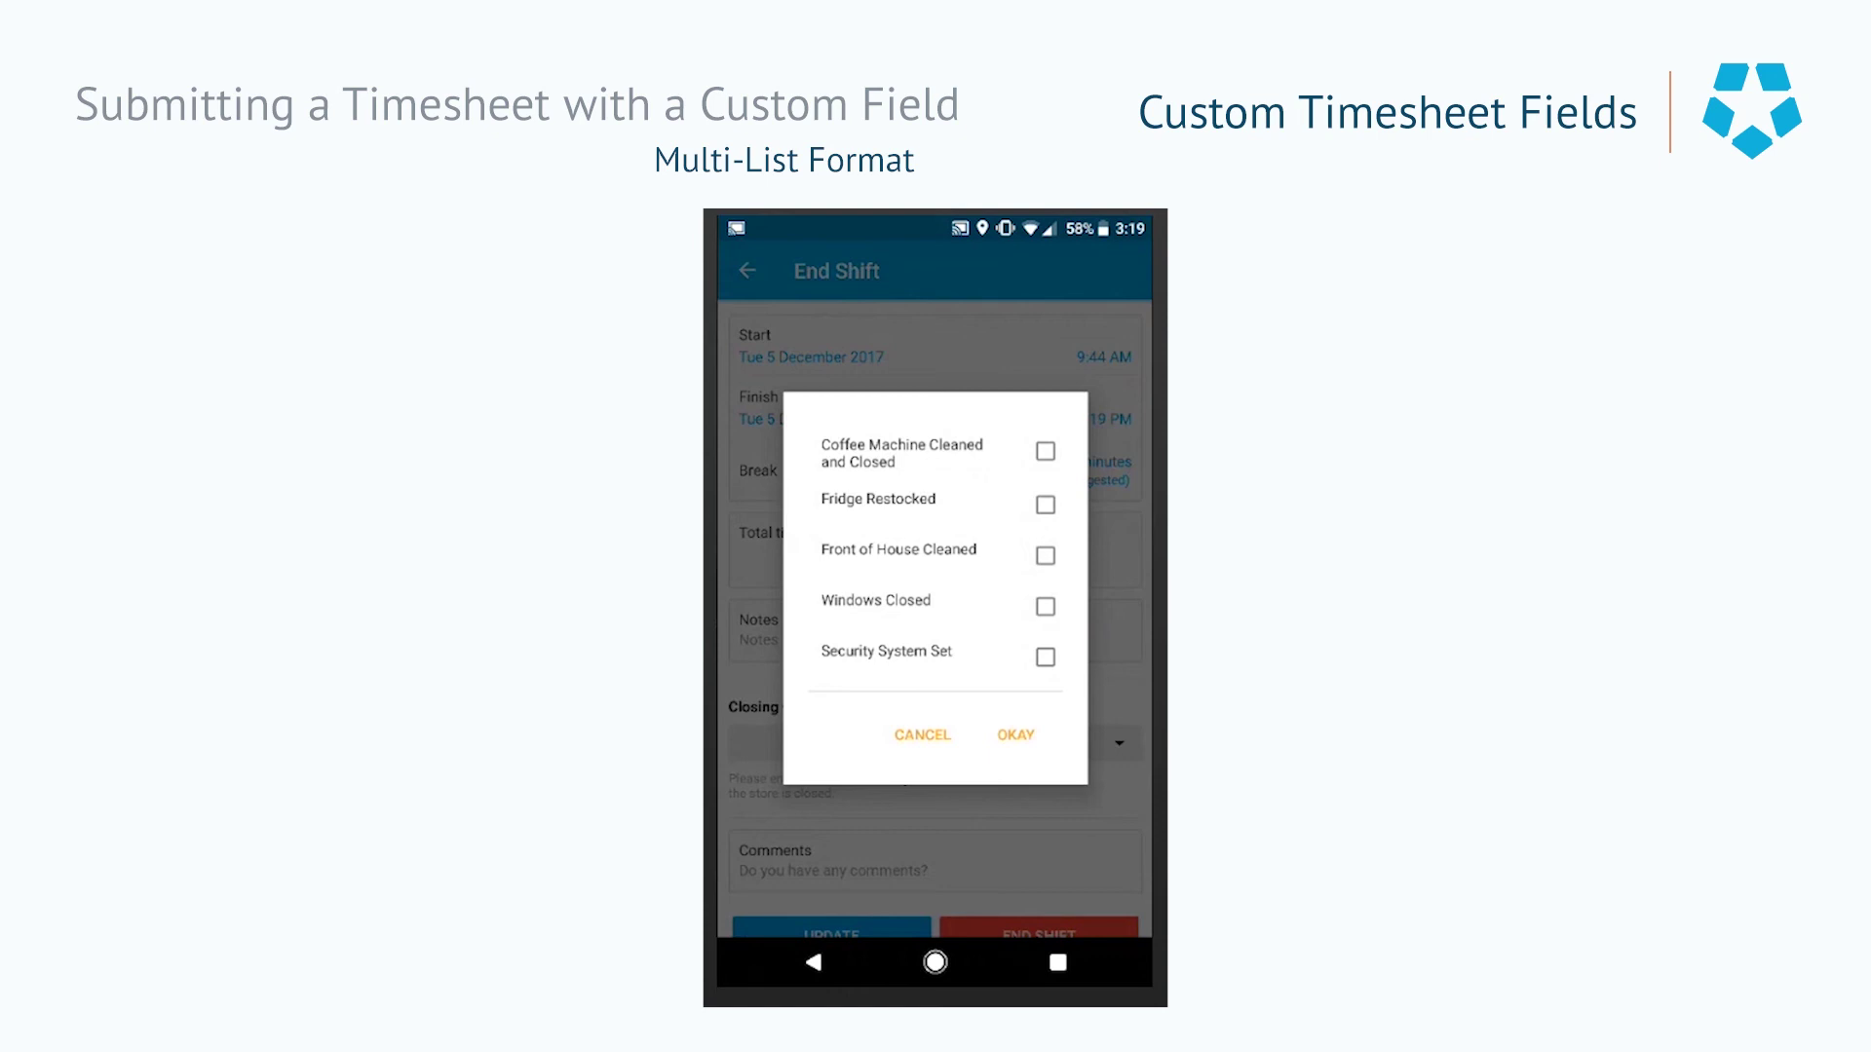
left_click(1045, 451)
left_click(1044, 505)
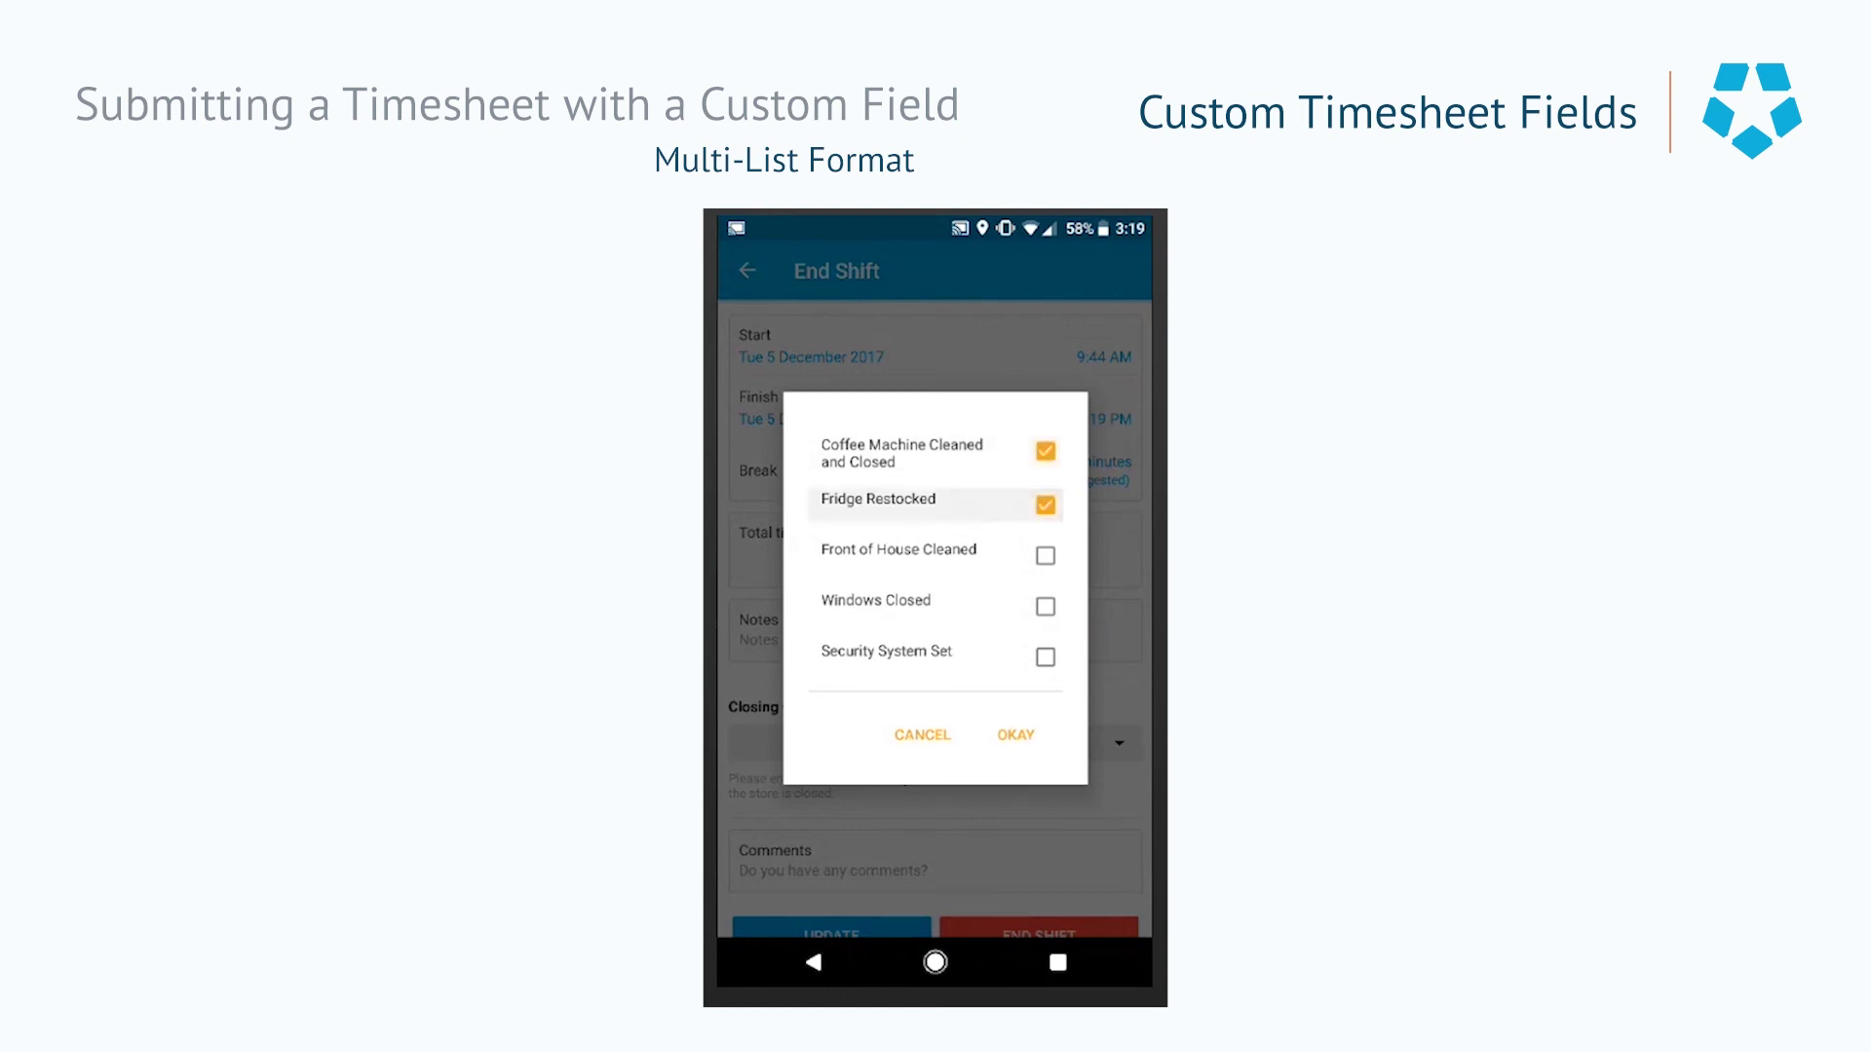
left_click(1046, 556)
left_click(1045, 606)
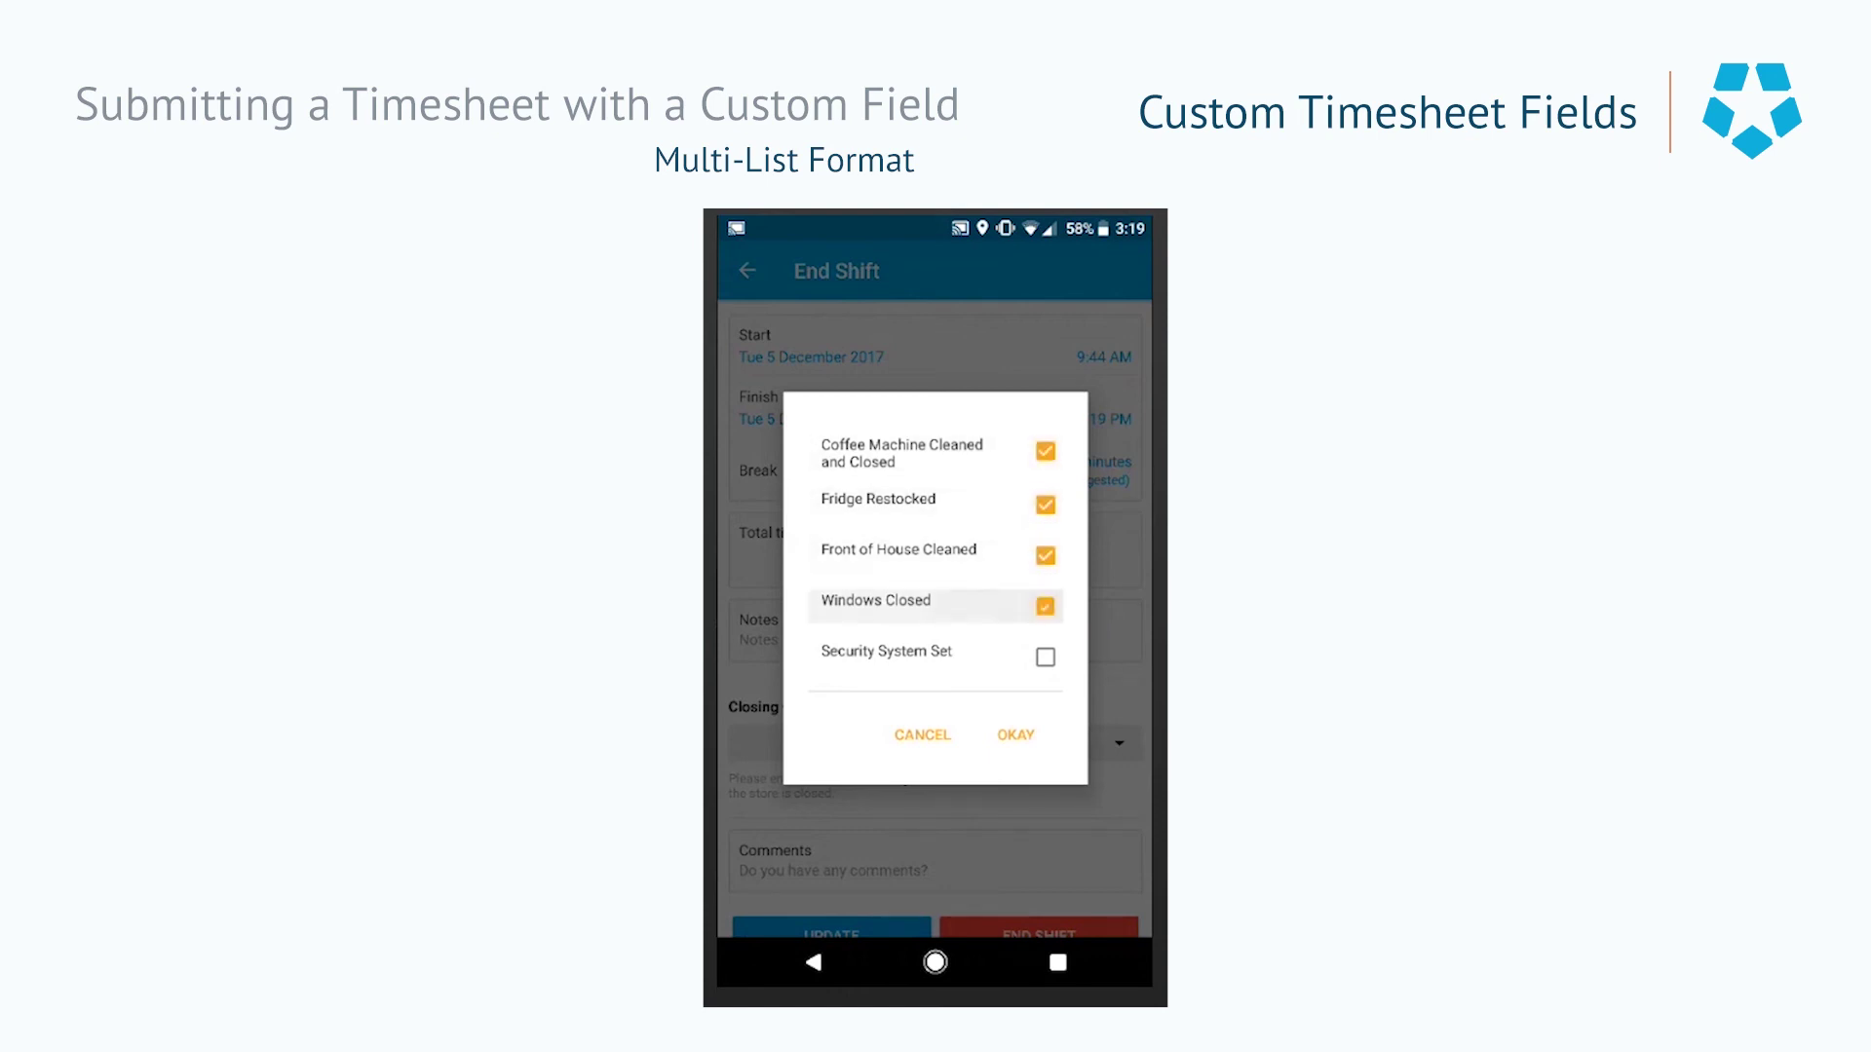
left_click(1046, 657)
left_click(1015, 734)
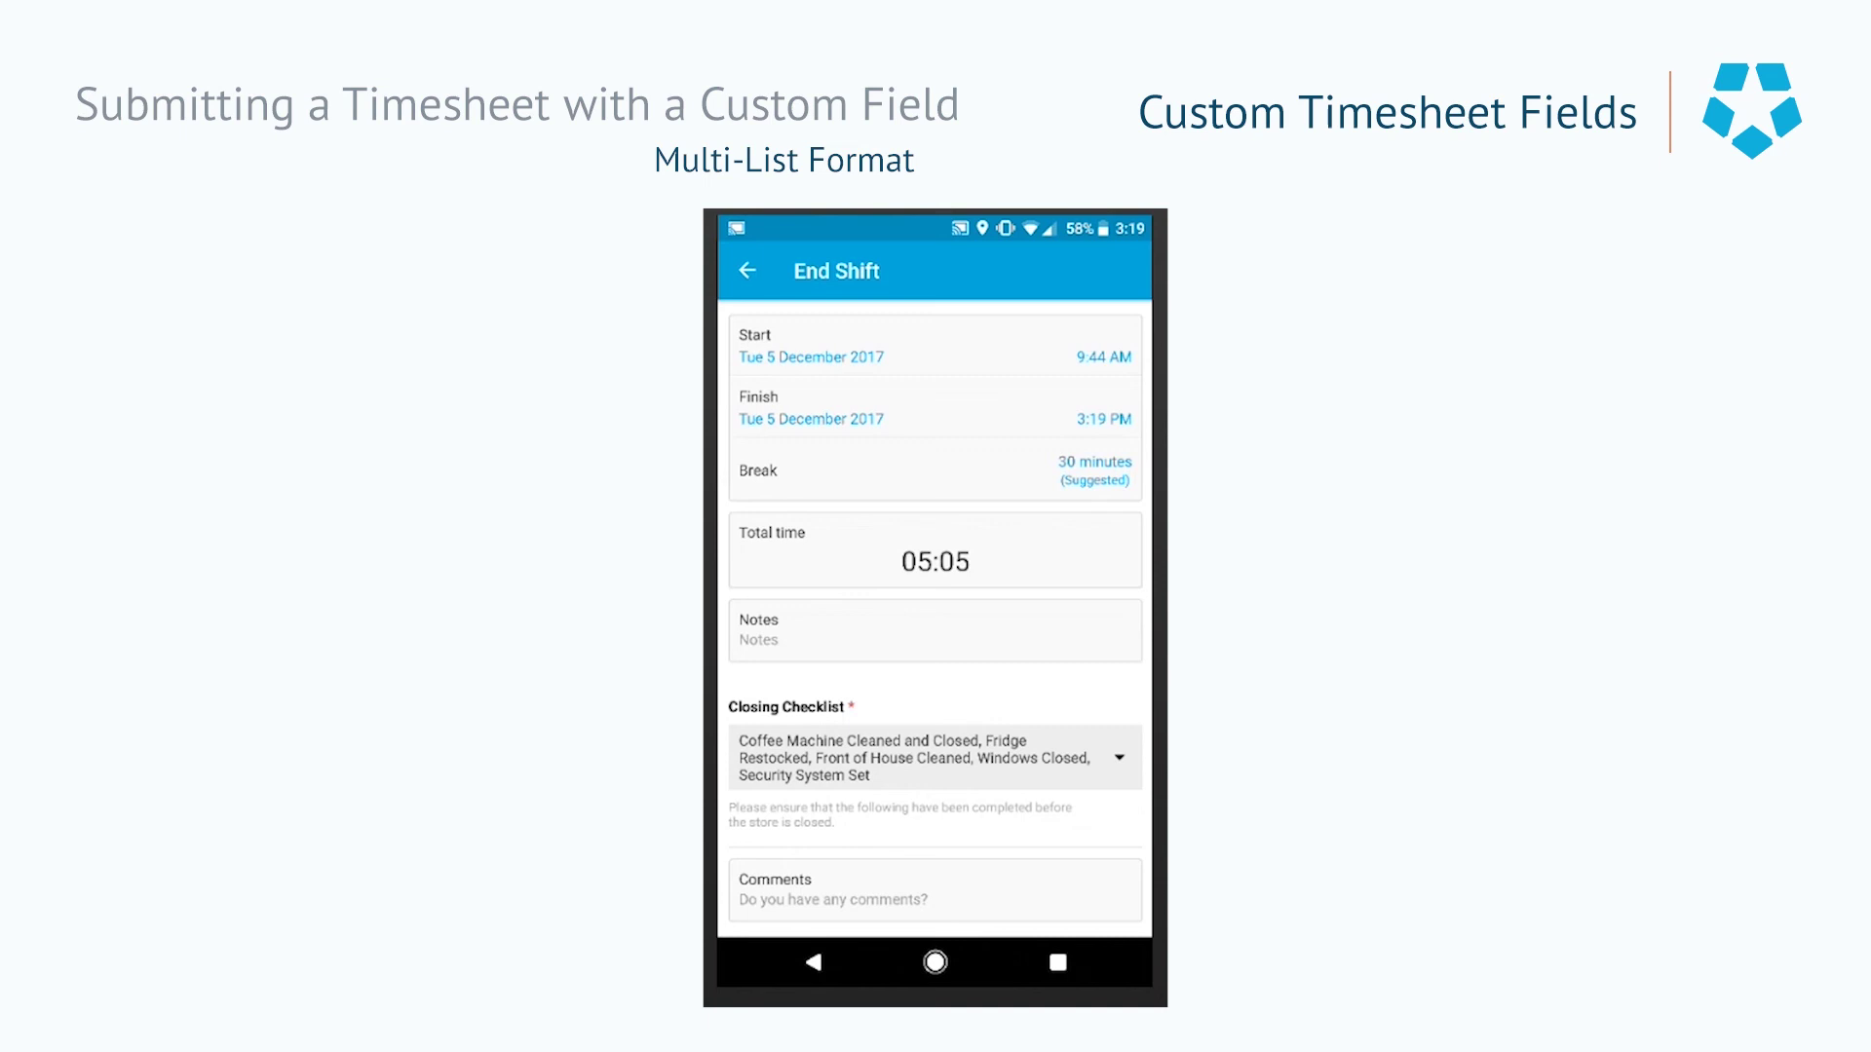
Step: Add the comment "close checklist completed" to the timesheet and end the shift, confirming it at the location prompt
type("close chec")
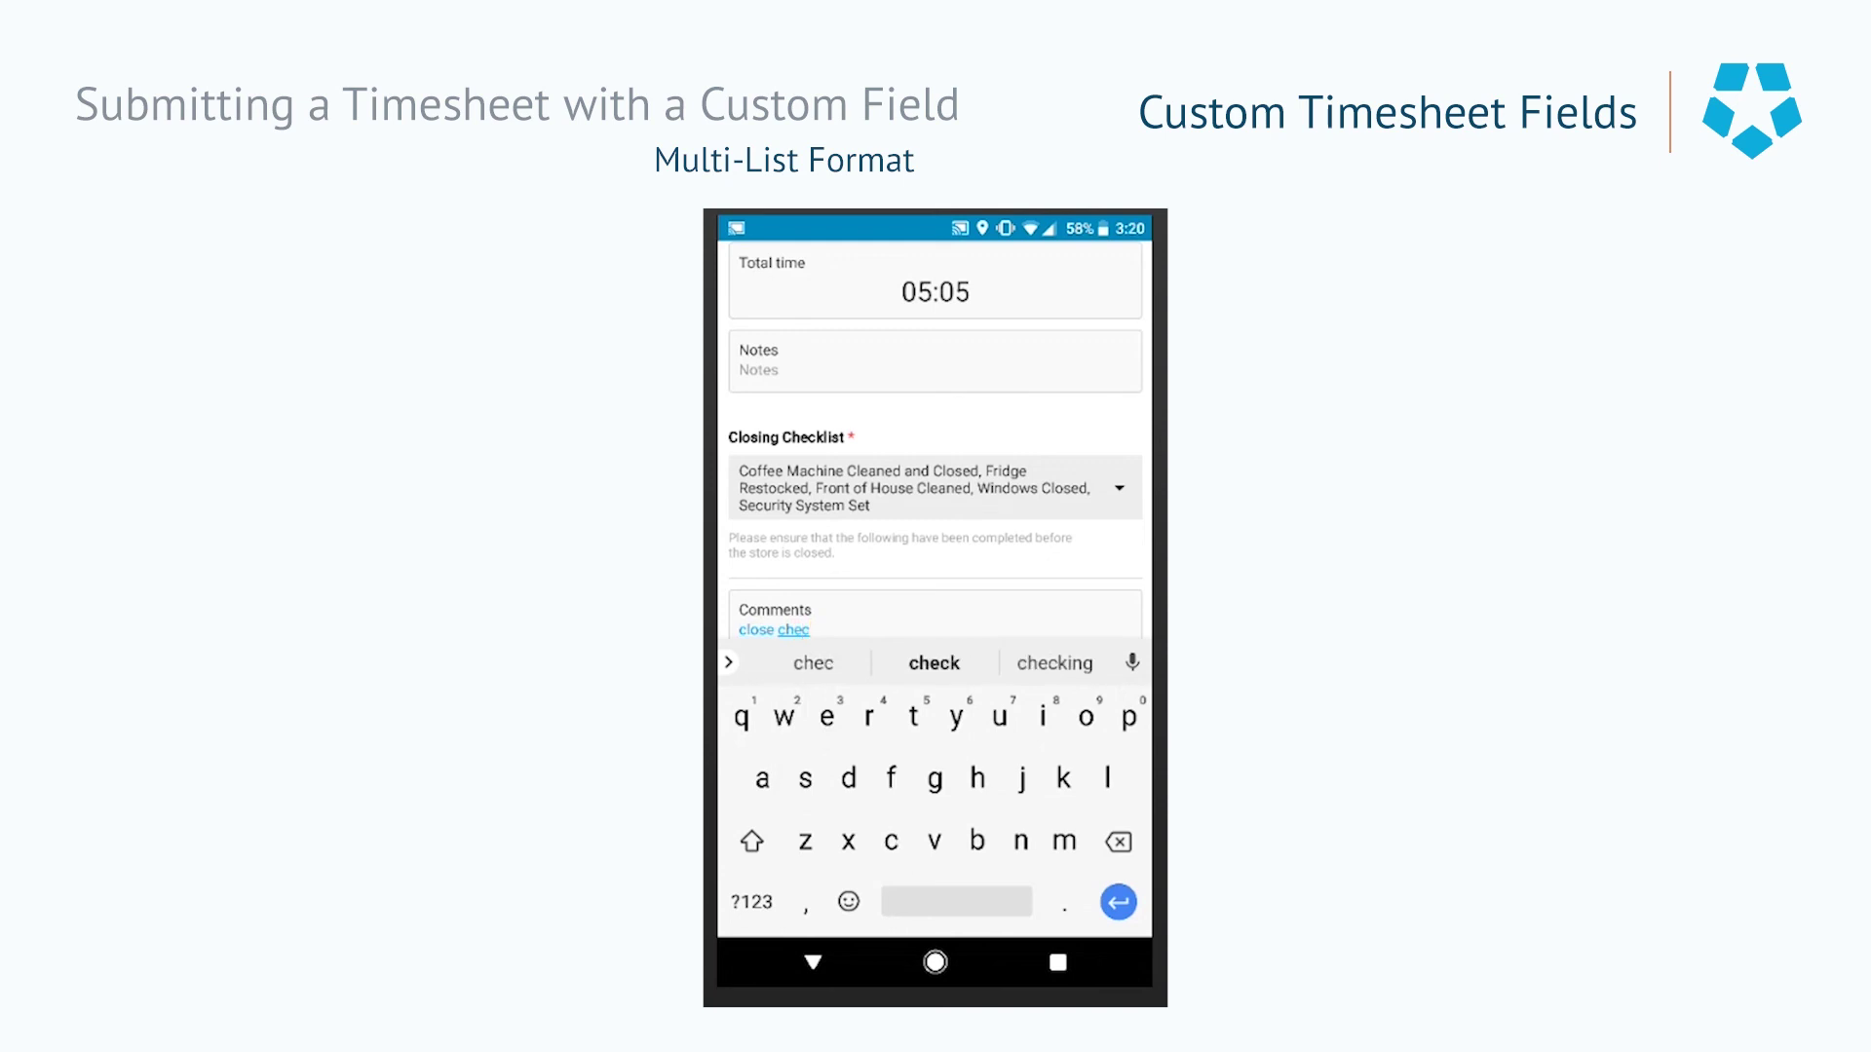
type("kli")
left_click(934, 663)
type("compl")
left_click(1054, 662)
left_click(813, 962)
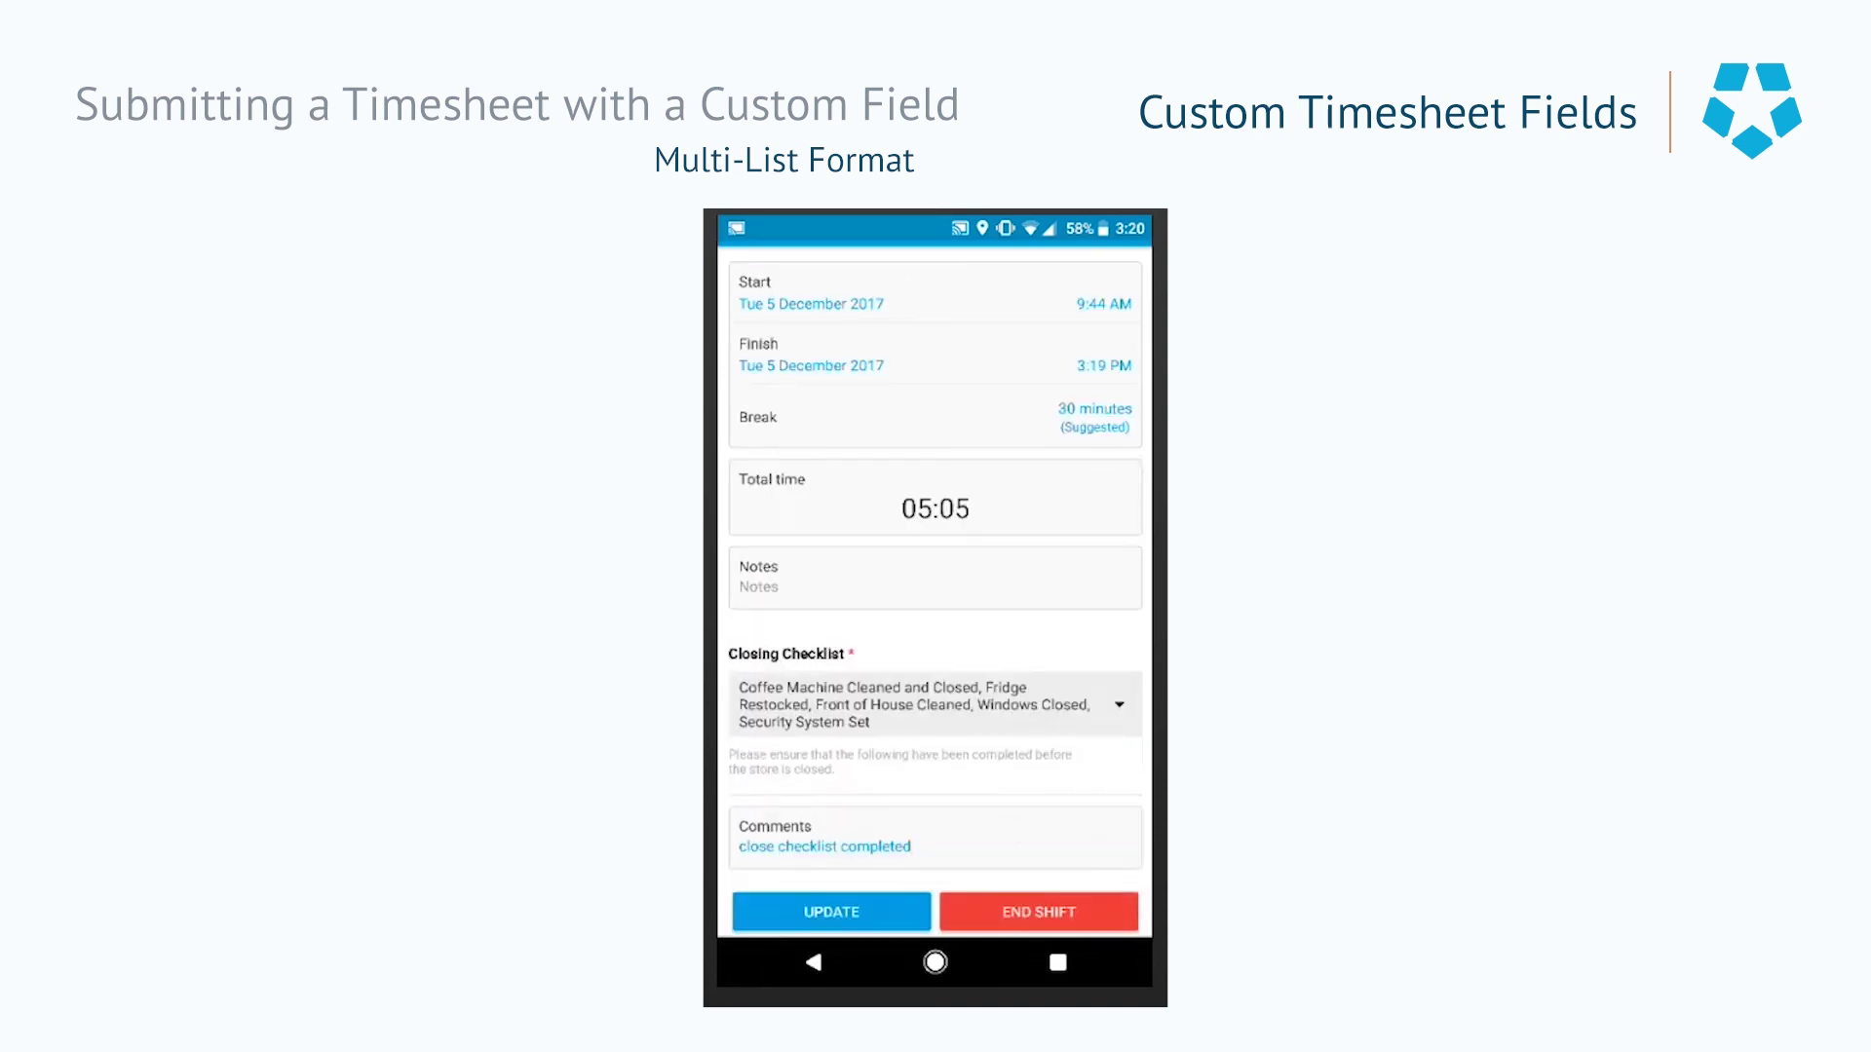
left_click(1038, 912)
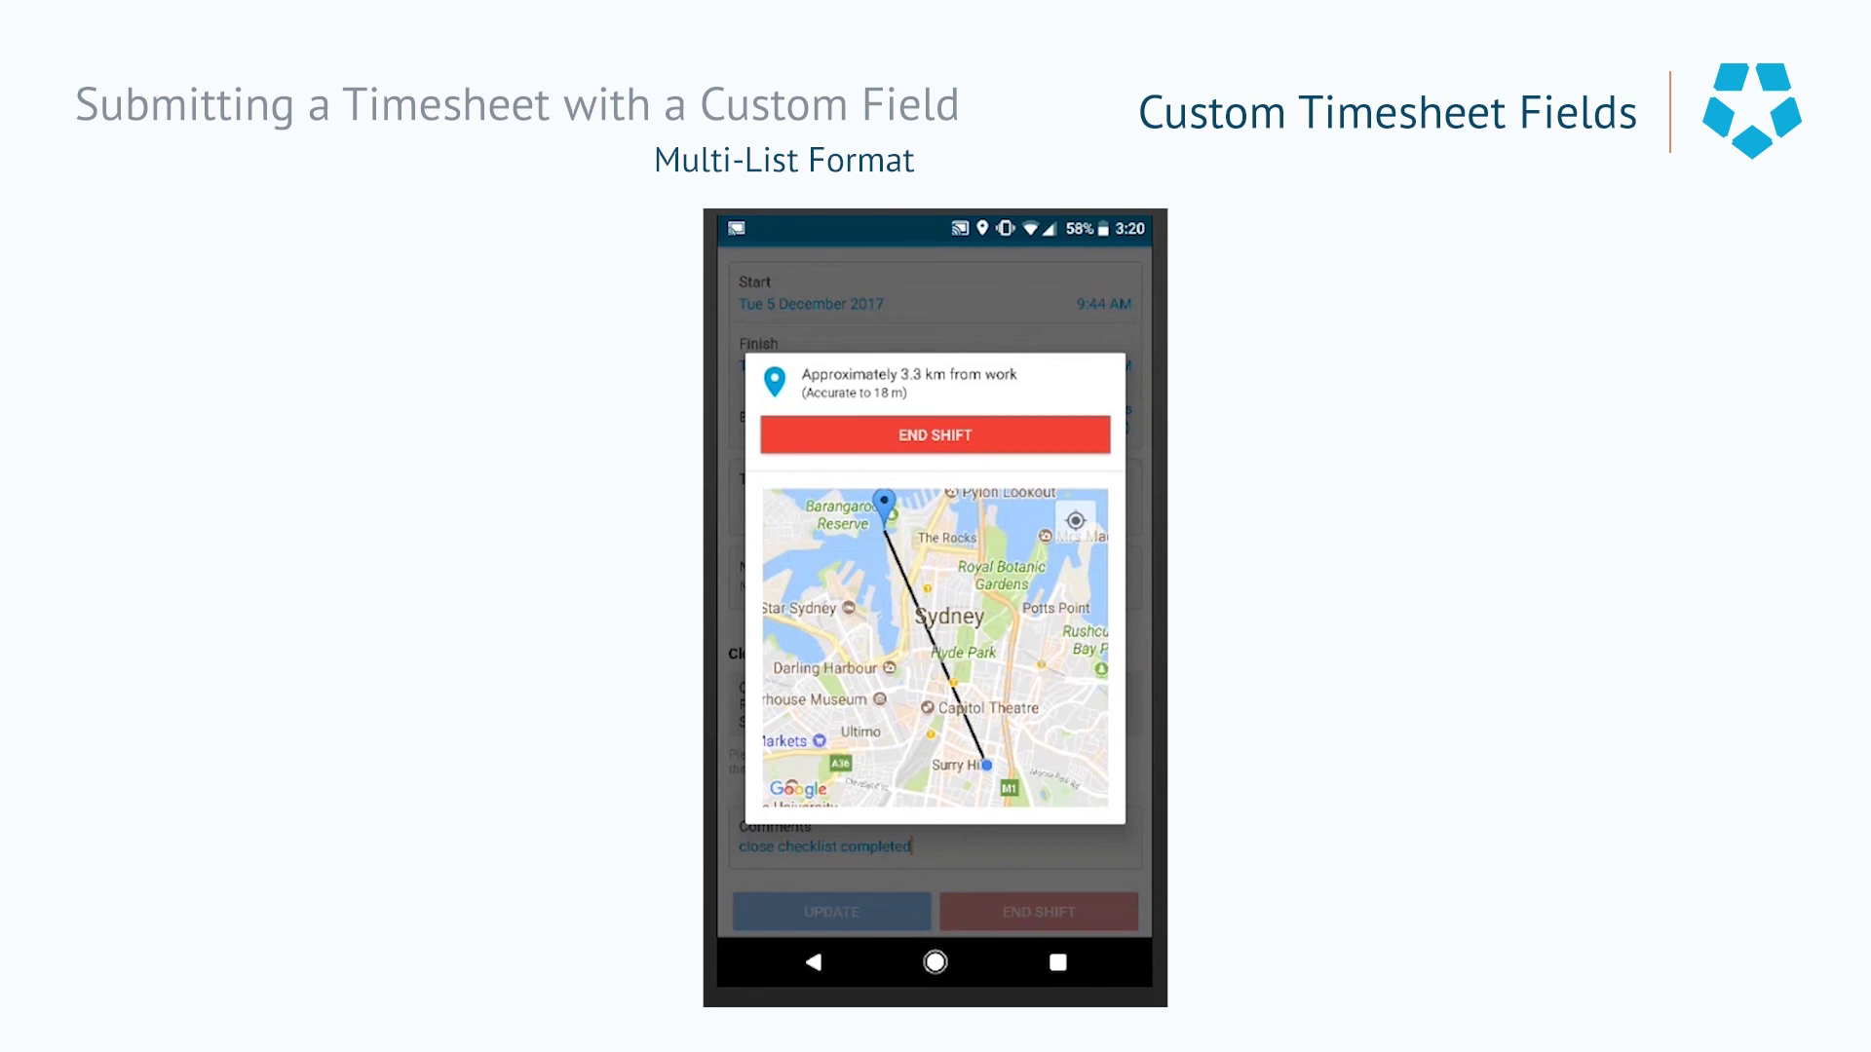
left_click(934, 435)
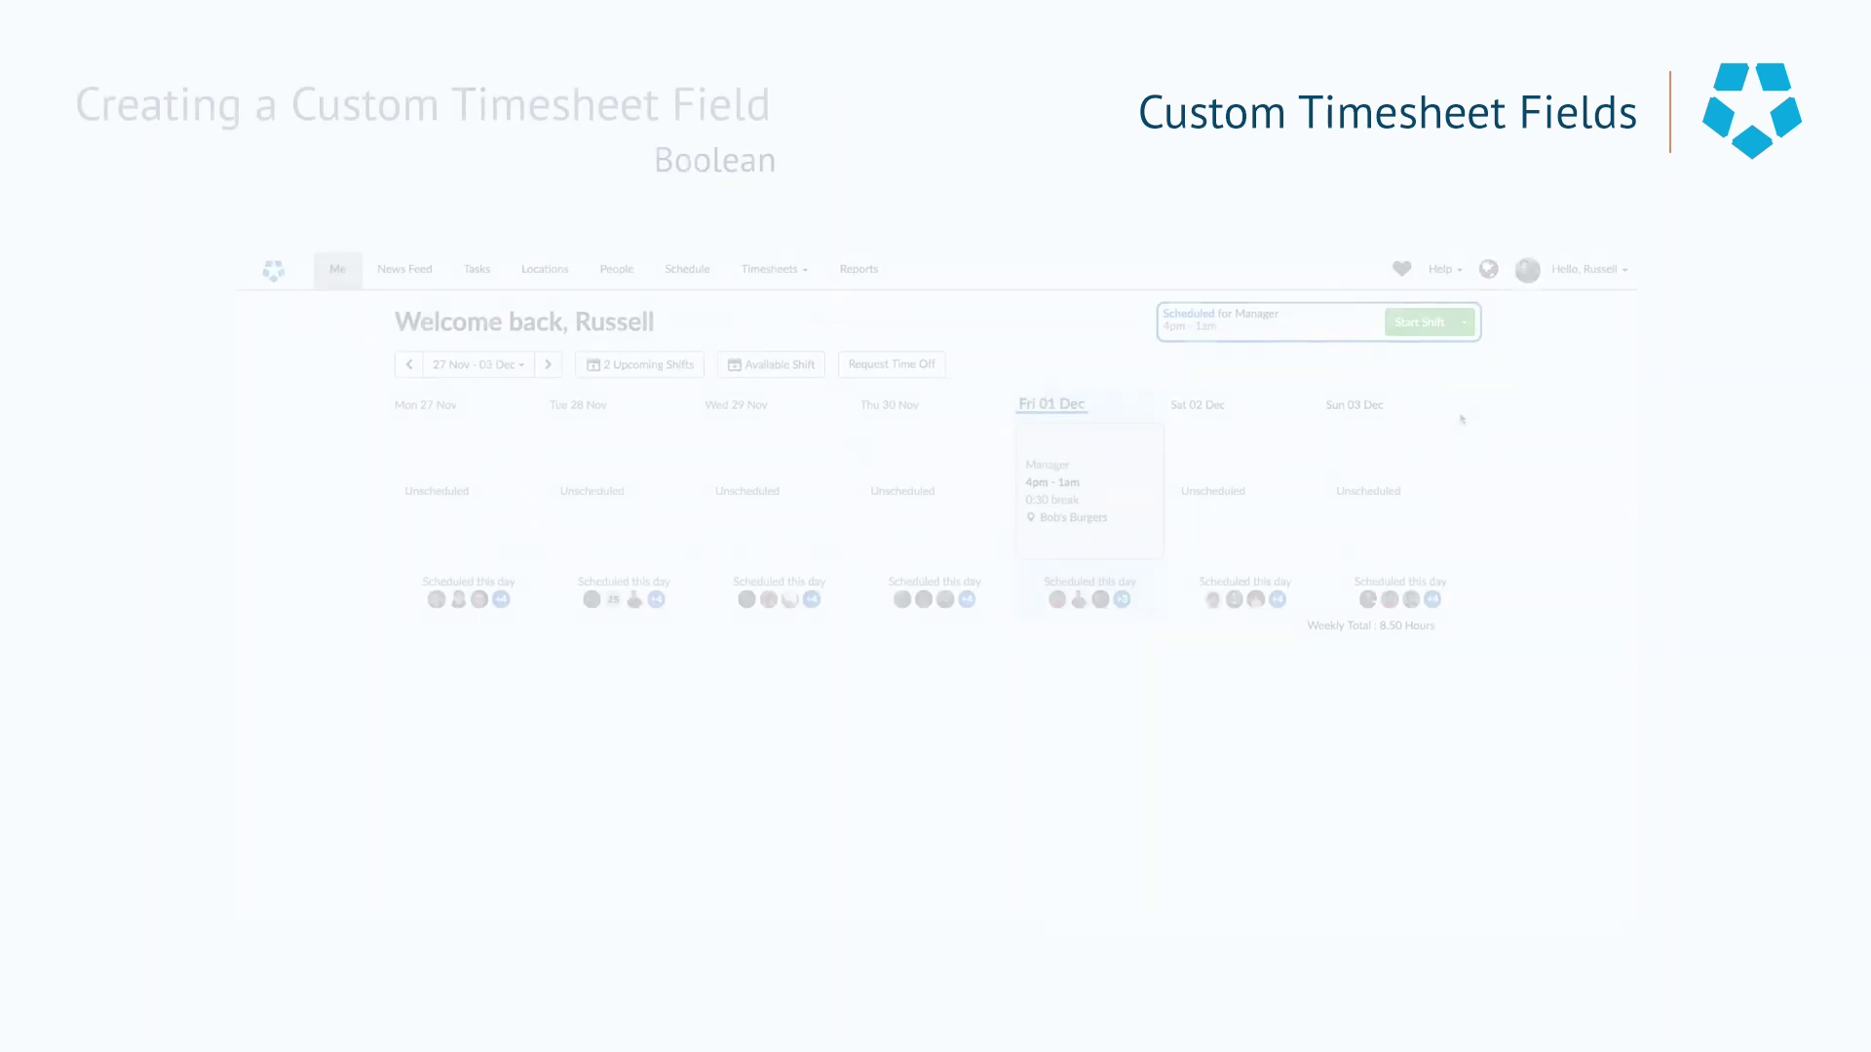
Step: In the Deputy web app, open Timesheet Custom Fields from the global settings and start a new custom field
left_click(1584, 269)
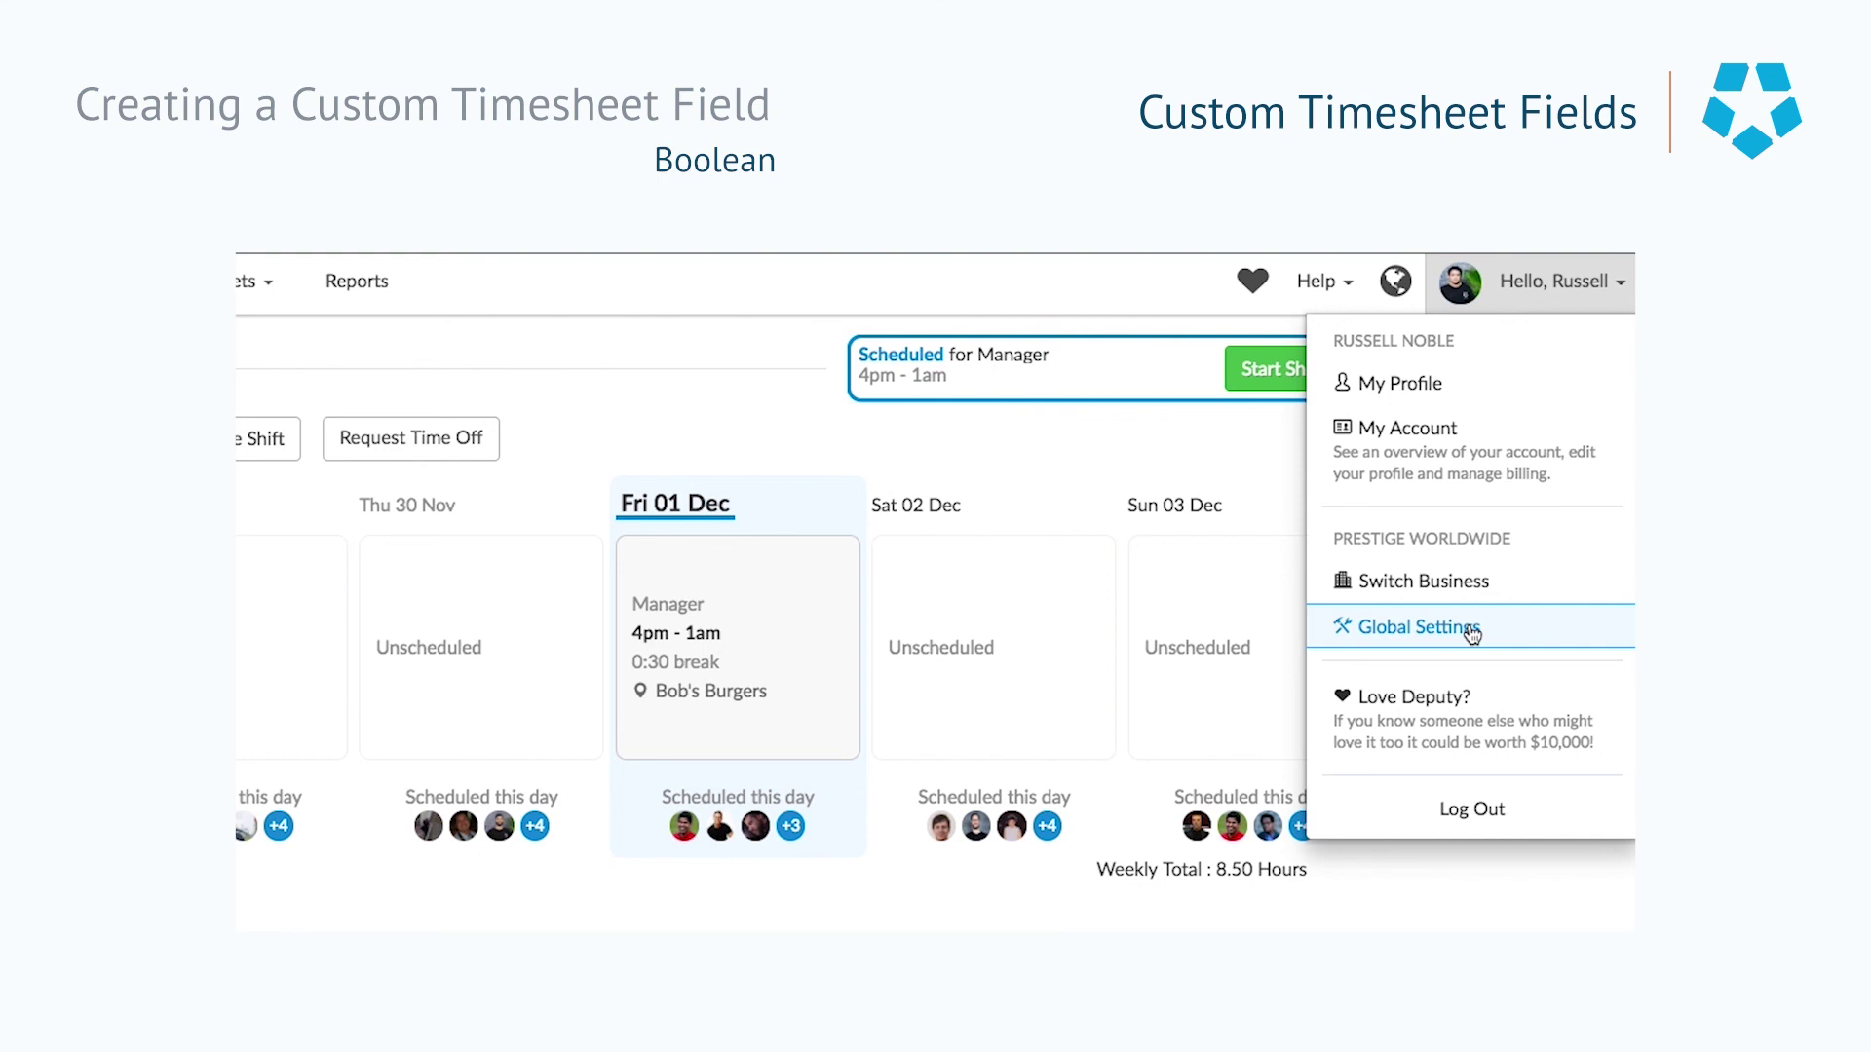
left_click(1469, 630)
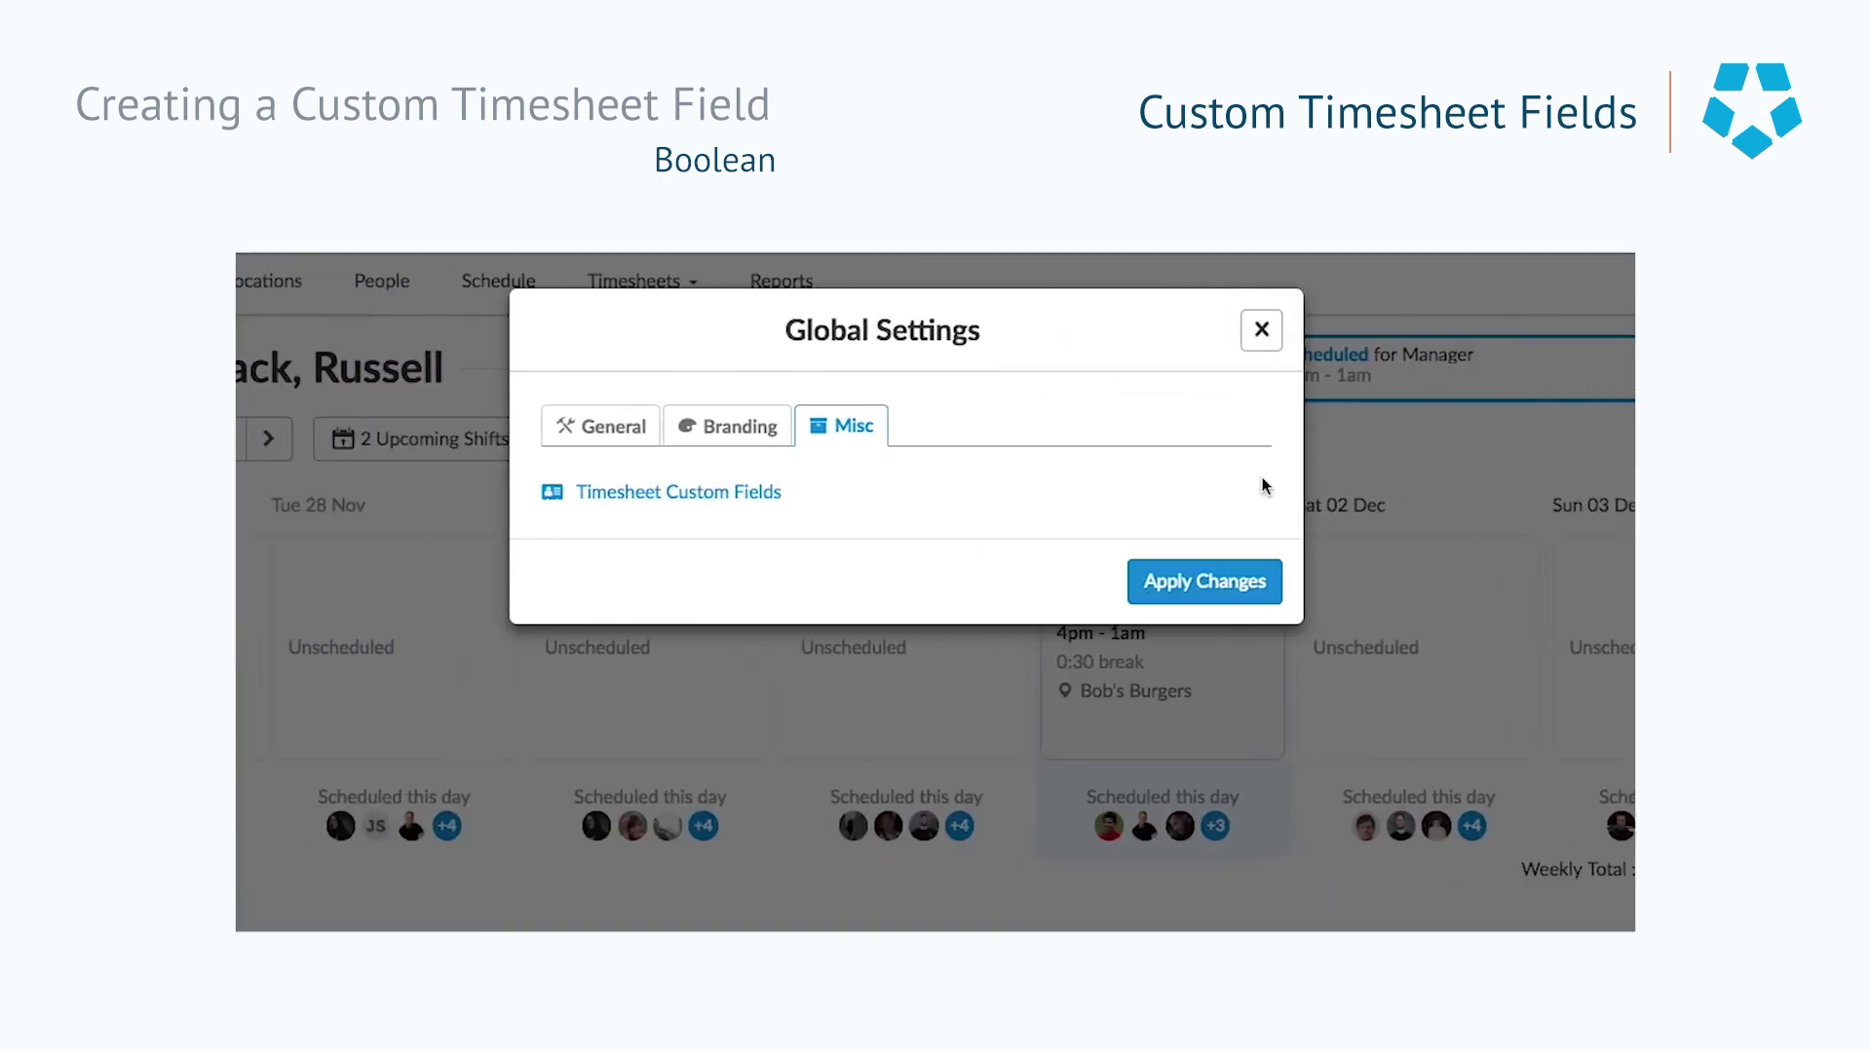
left_click(750, 492)
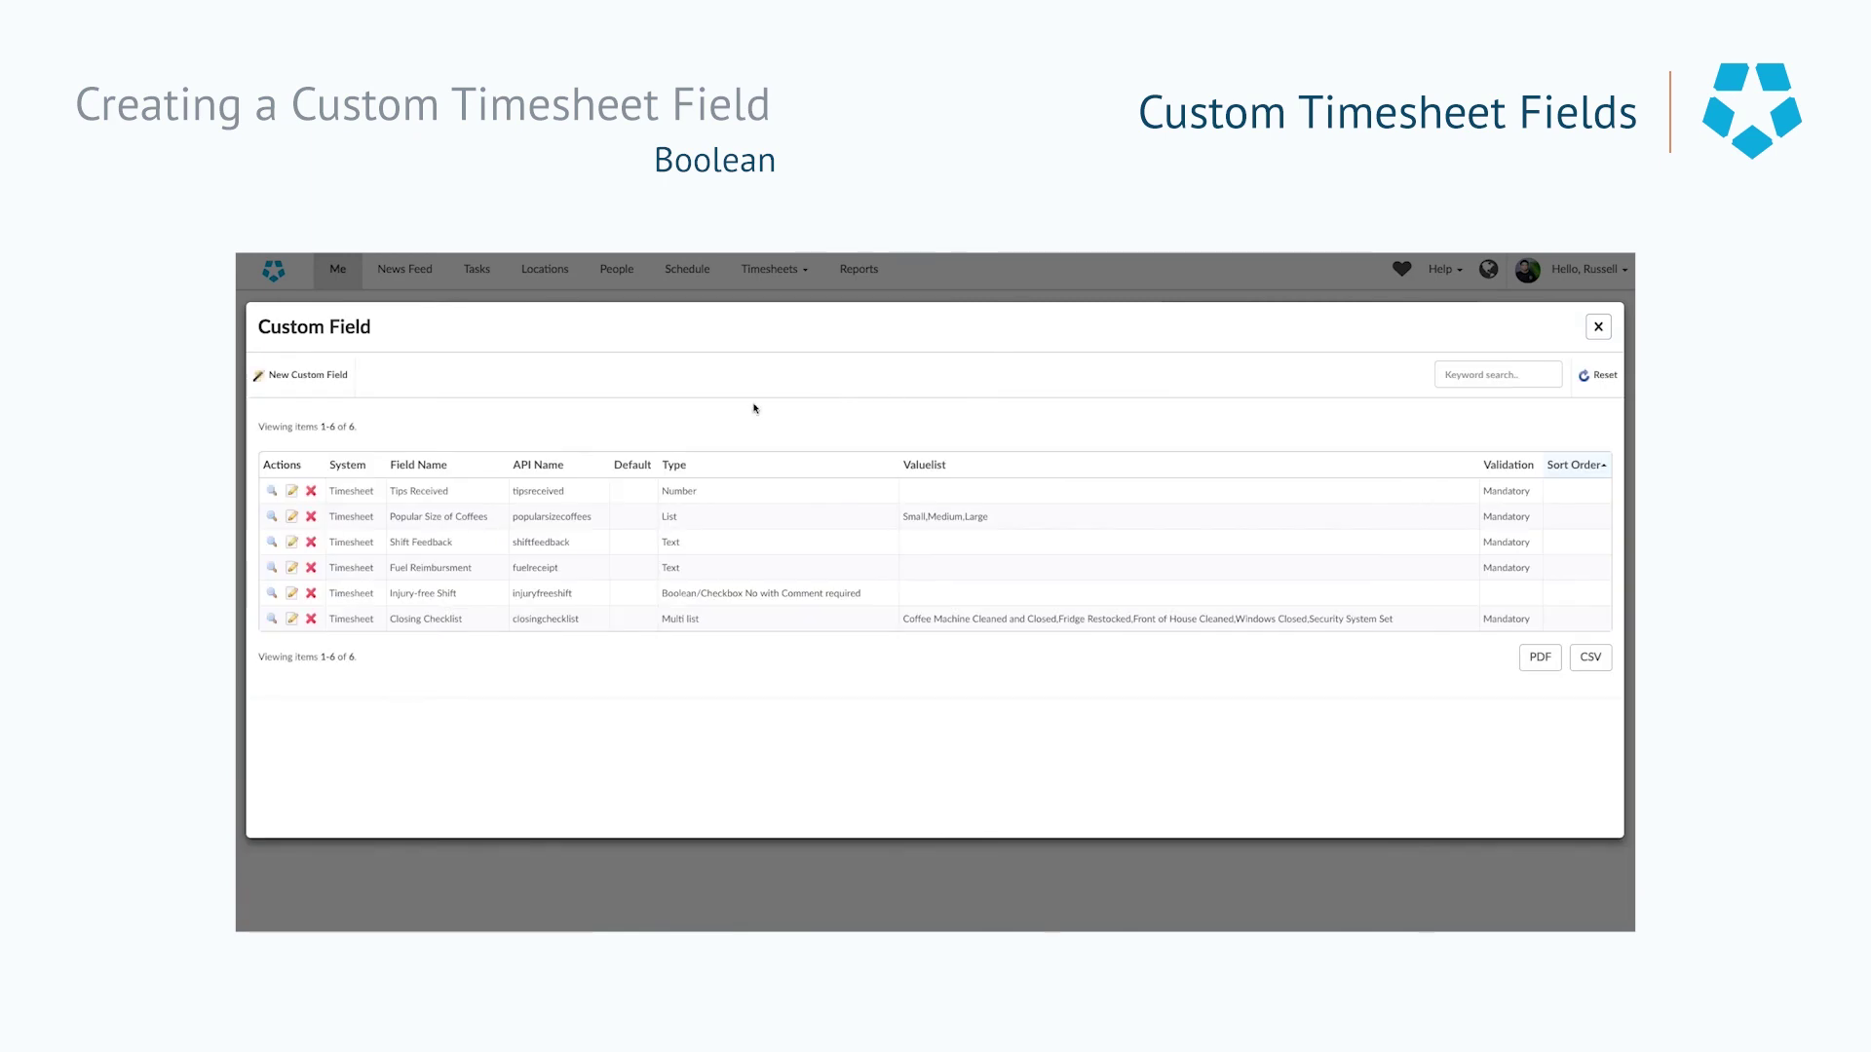
left_click(336, 374)
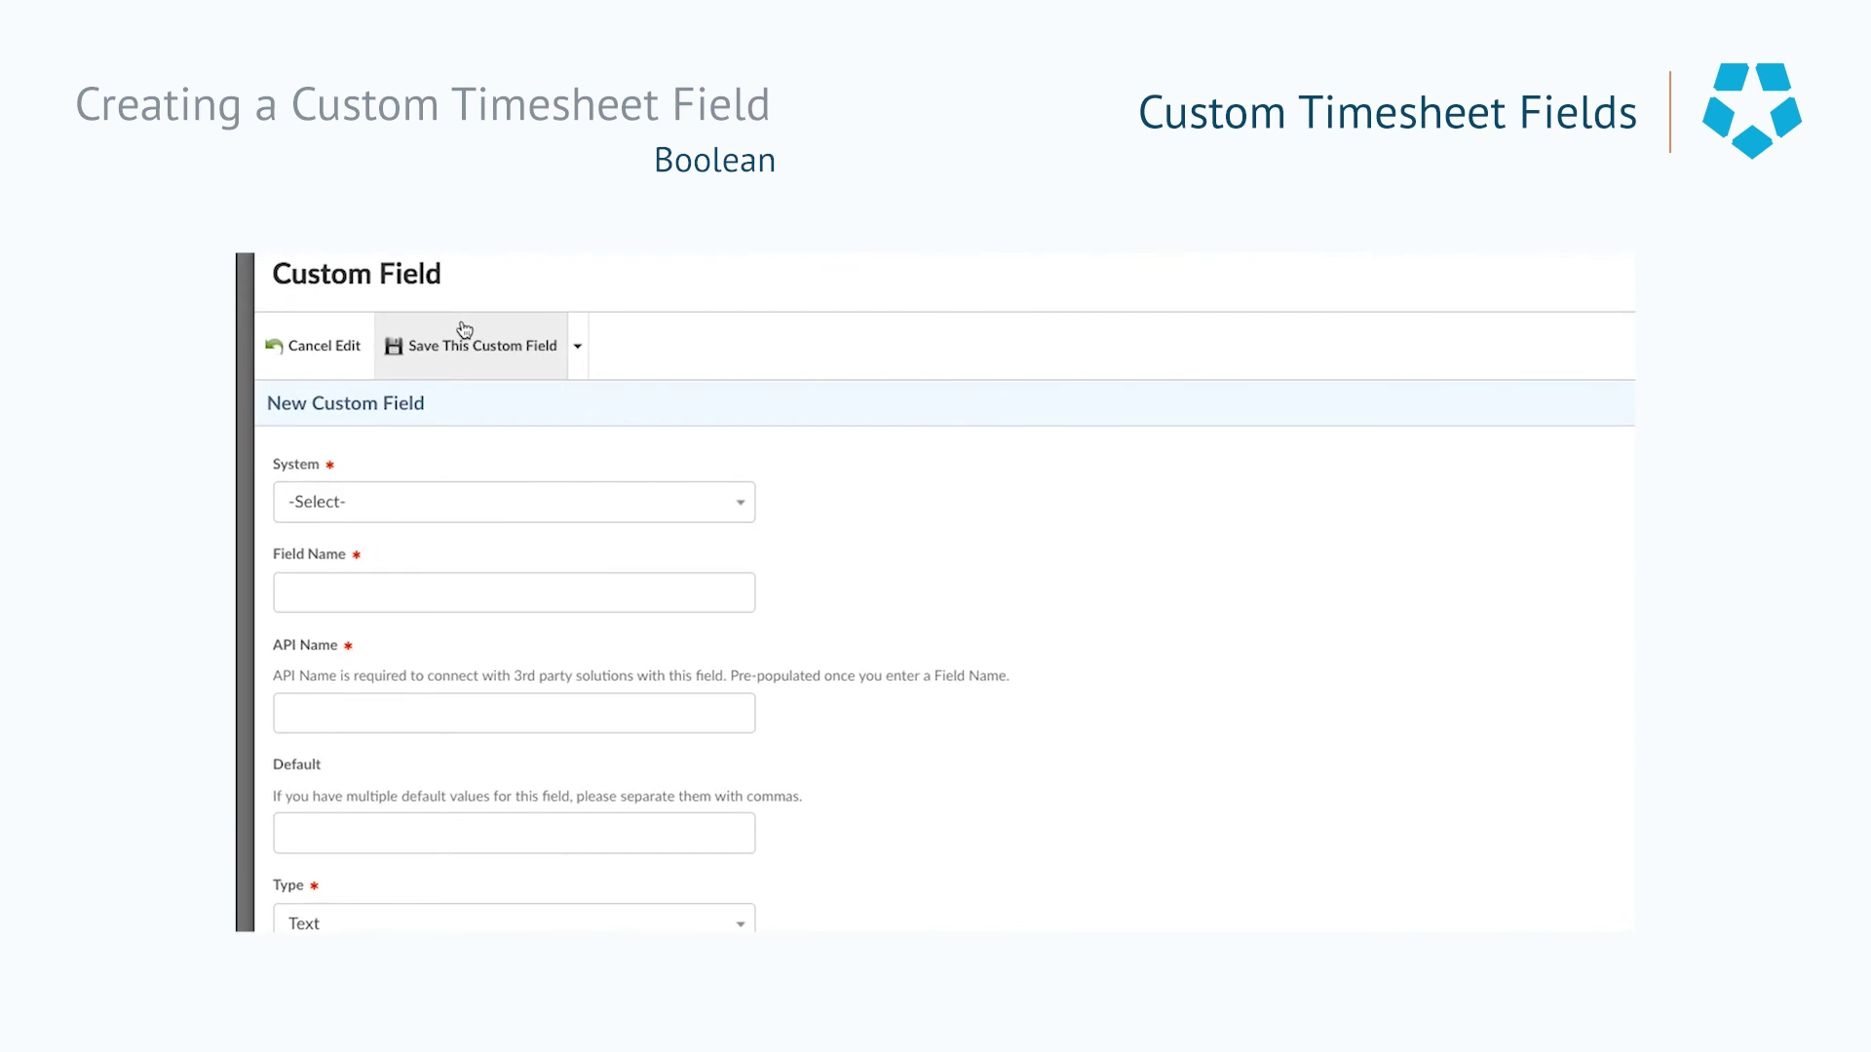
Step: Set the new field's system to Timesheet and name it "Rest Break", keeping the pre-populated API name restbreak
left_click(672, 502)
left_click(585, 522)
scroll(526, 507, "down", 1)
left_click(516, 499)
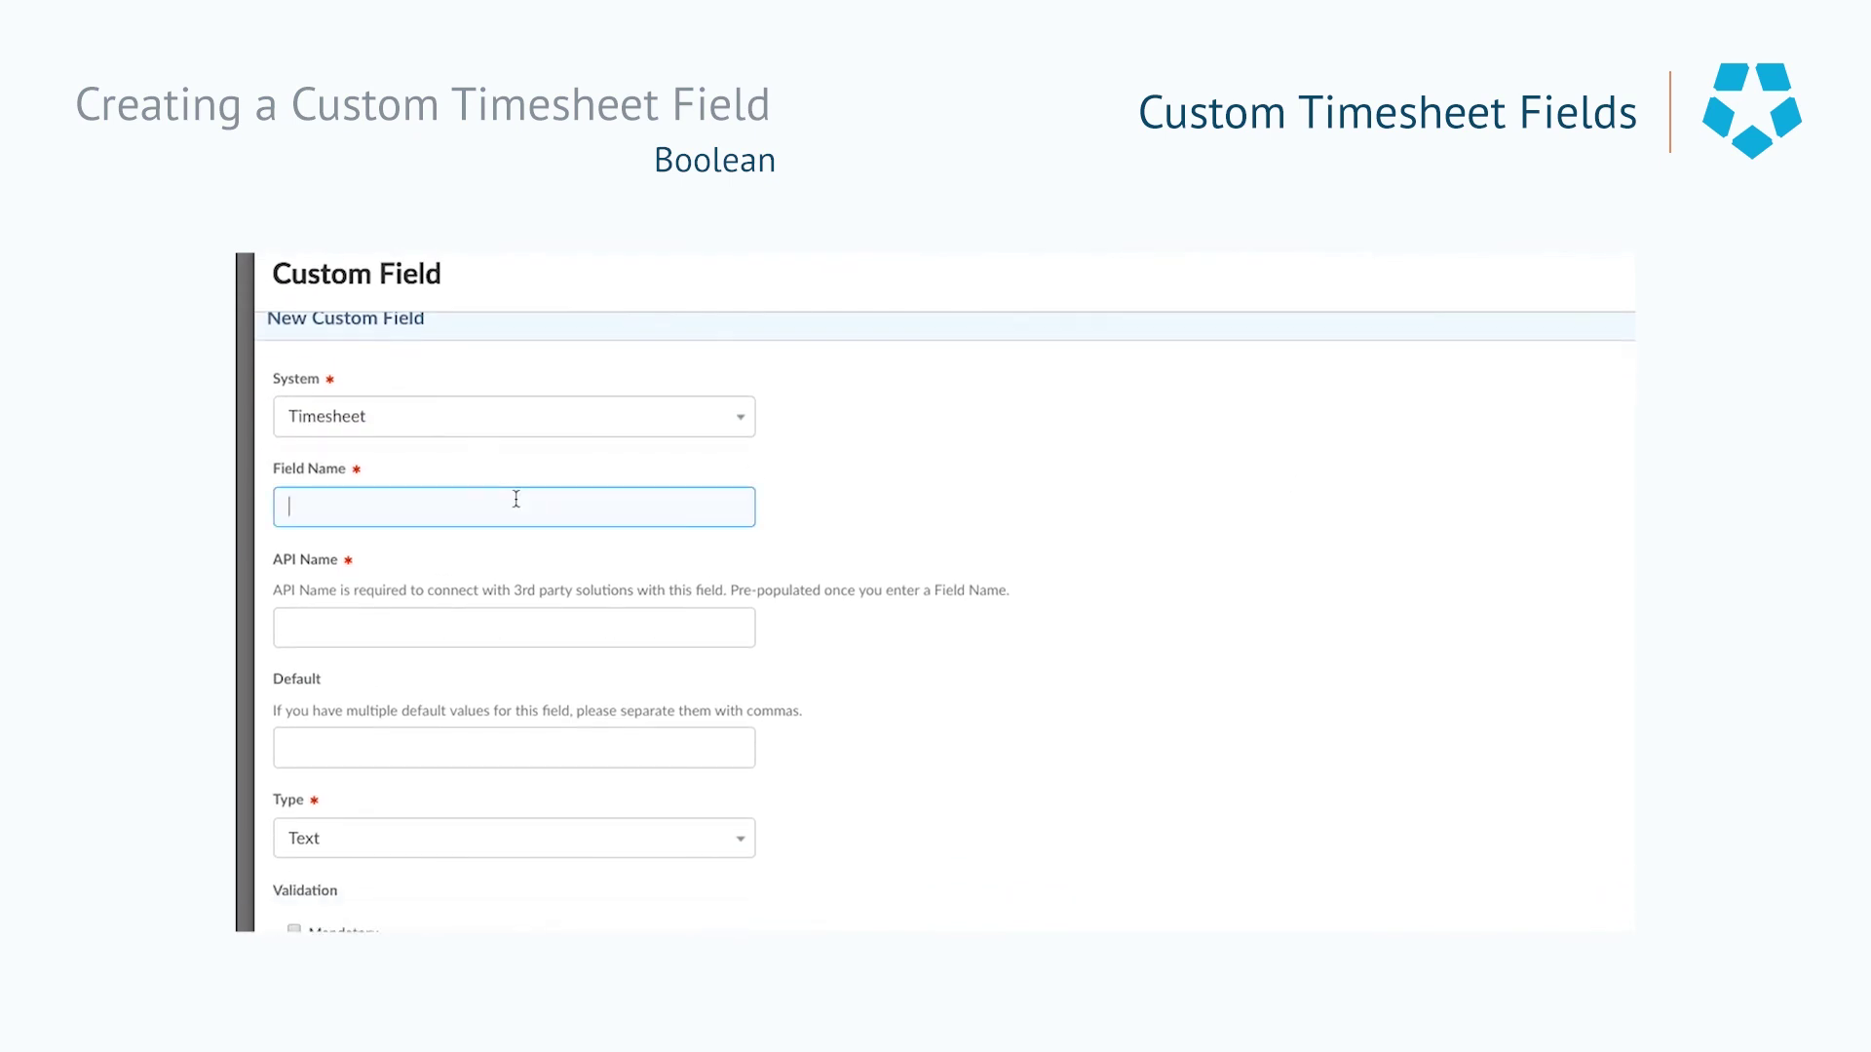
type("rest Break")
left_click(437, 628)
left_click(650, 668)
left_click(505, 619)
left_click(1038, 684)
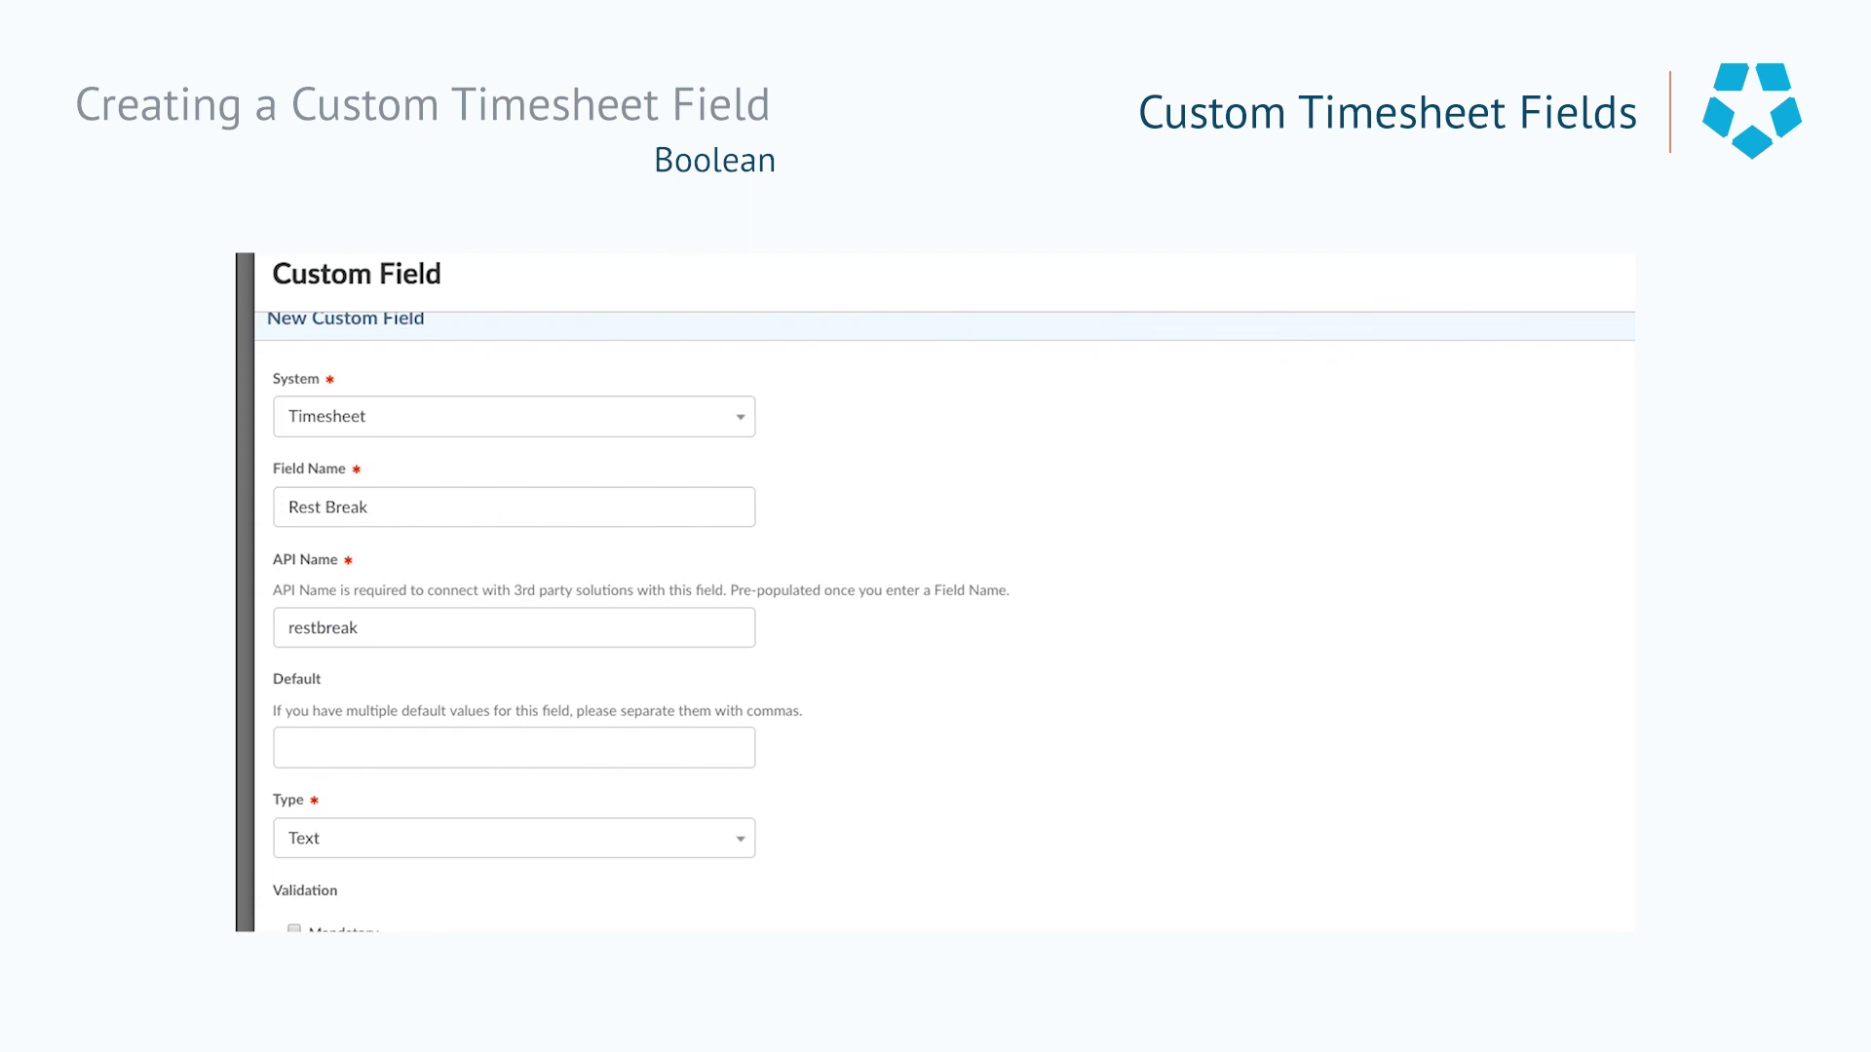
Step: Set the type to Boolean/Checkbox and enter the help text "Have you had your rest break during this shift?"
scroll(661, 584, "down", 5)
left_click(661, 485)
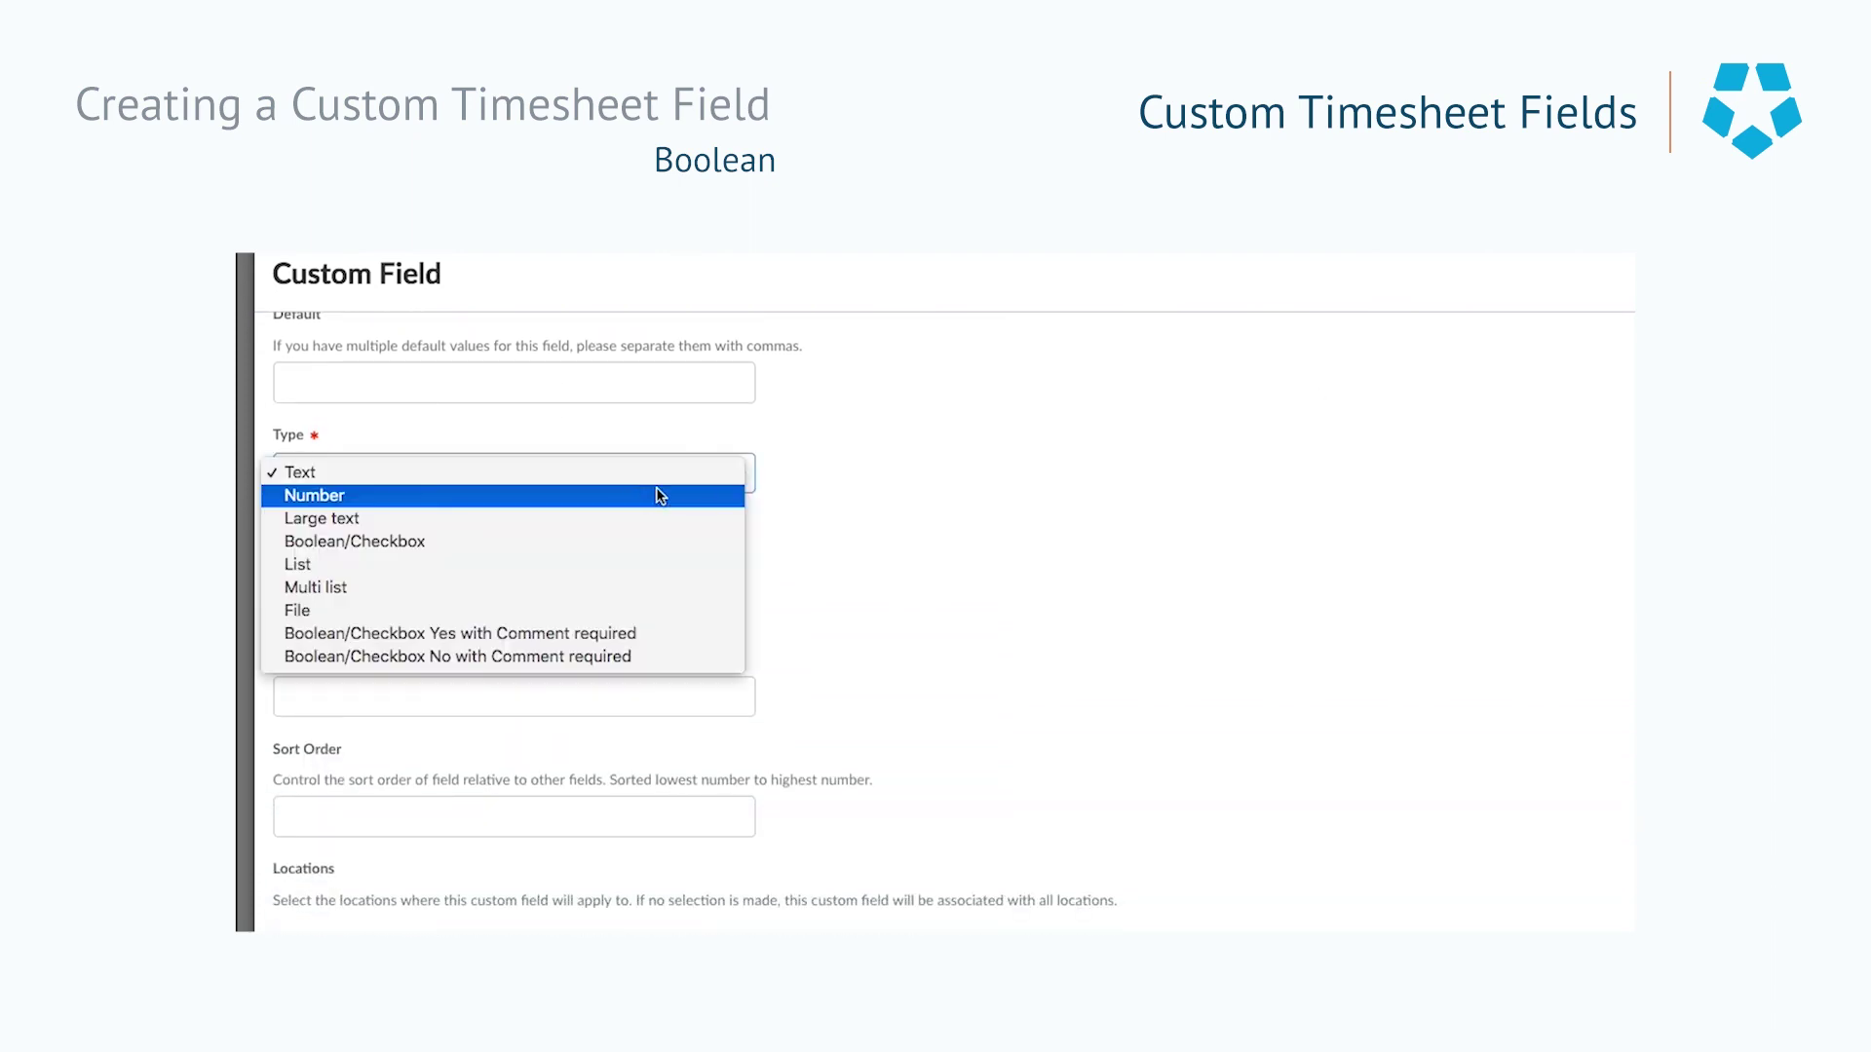
left_click(597, 541)
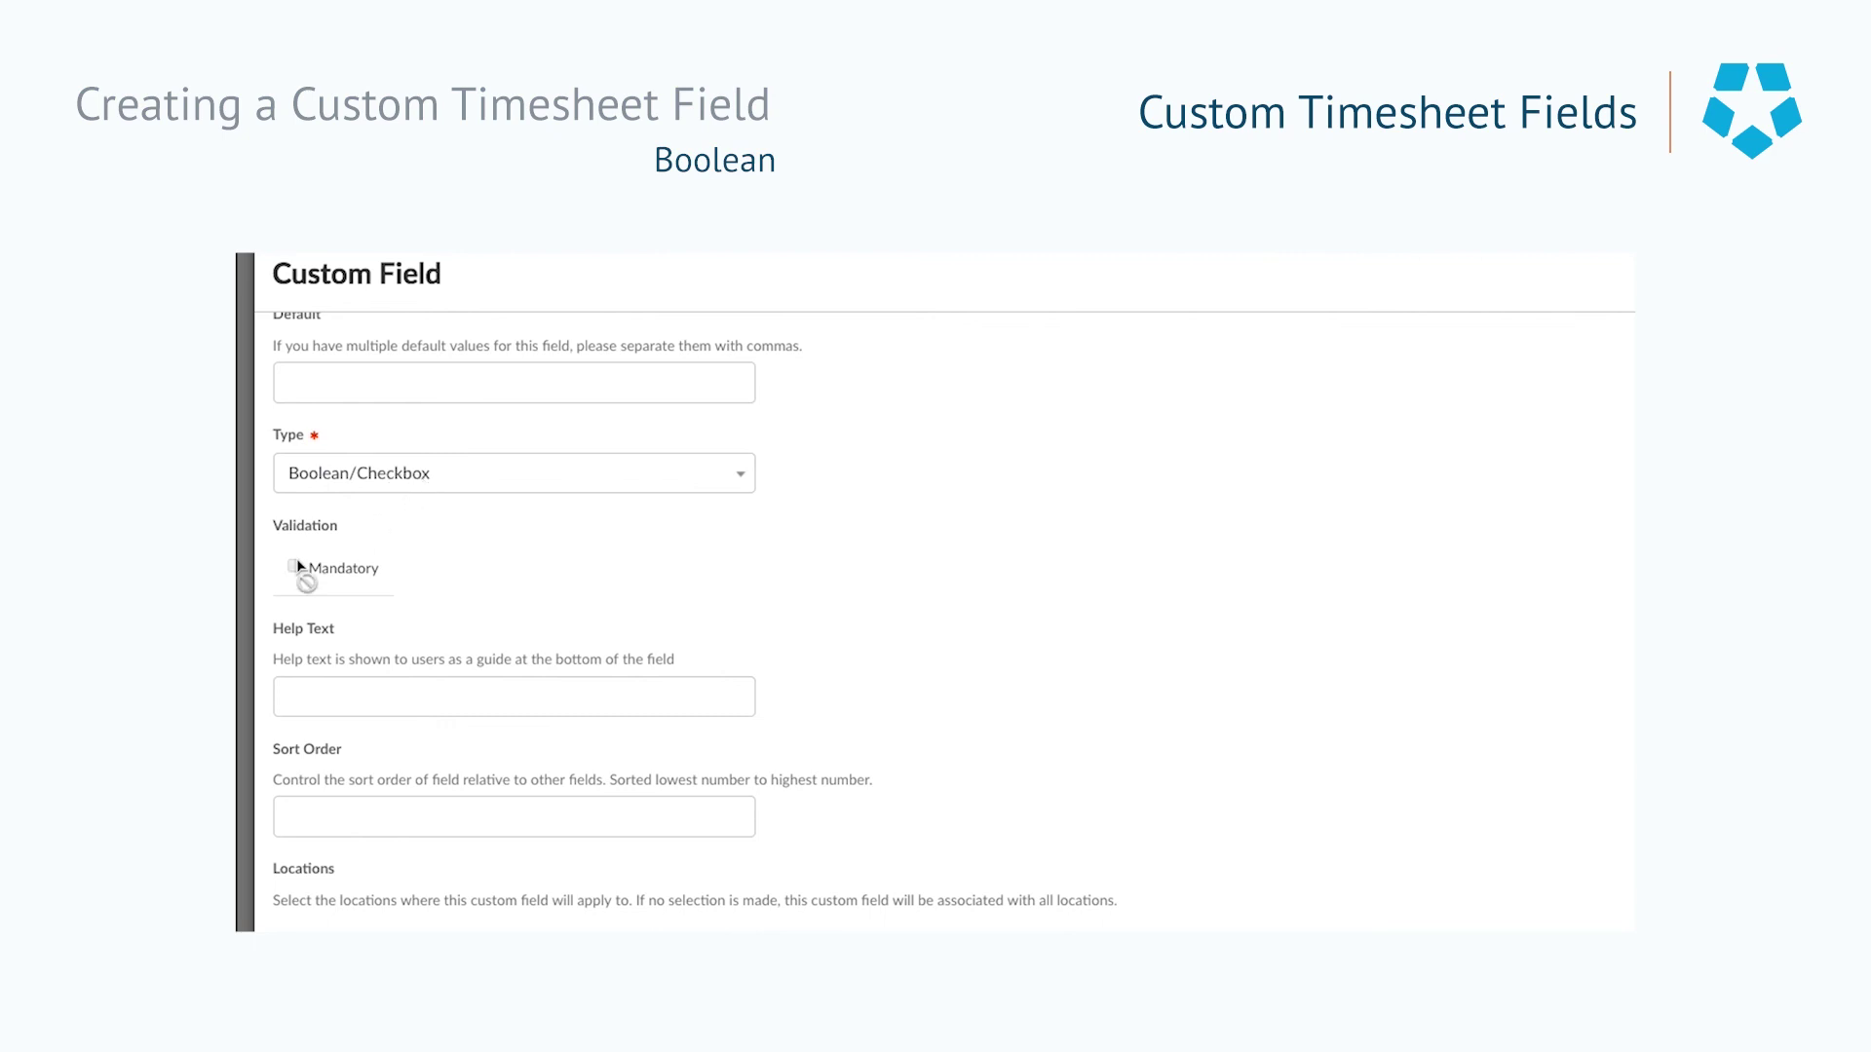
scroll(446, 723, "down", 2)
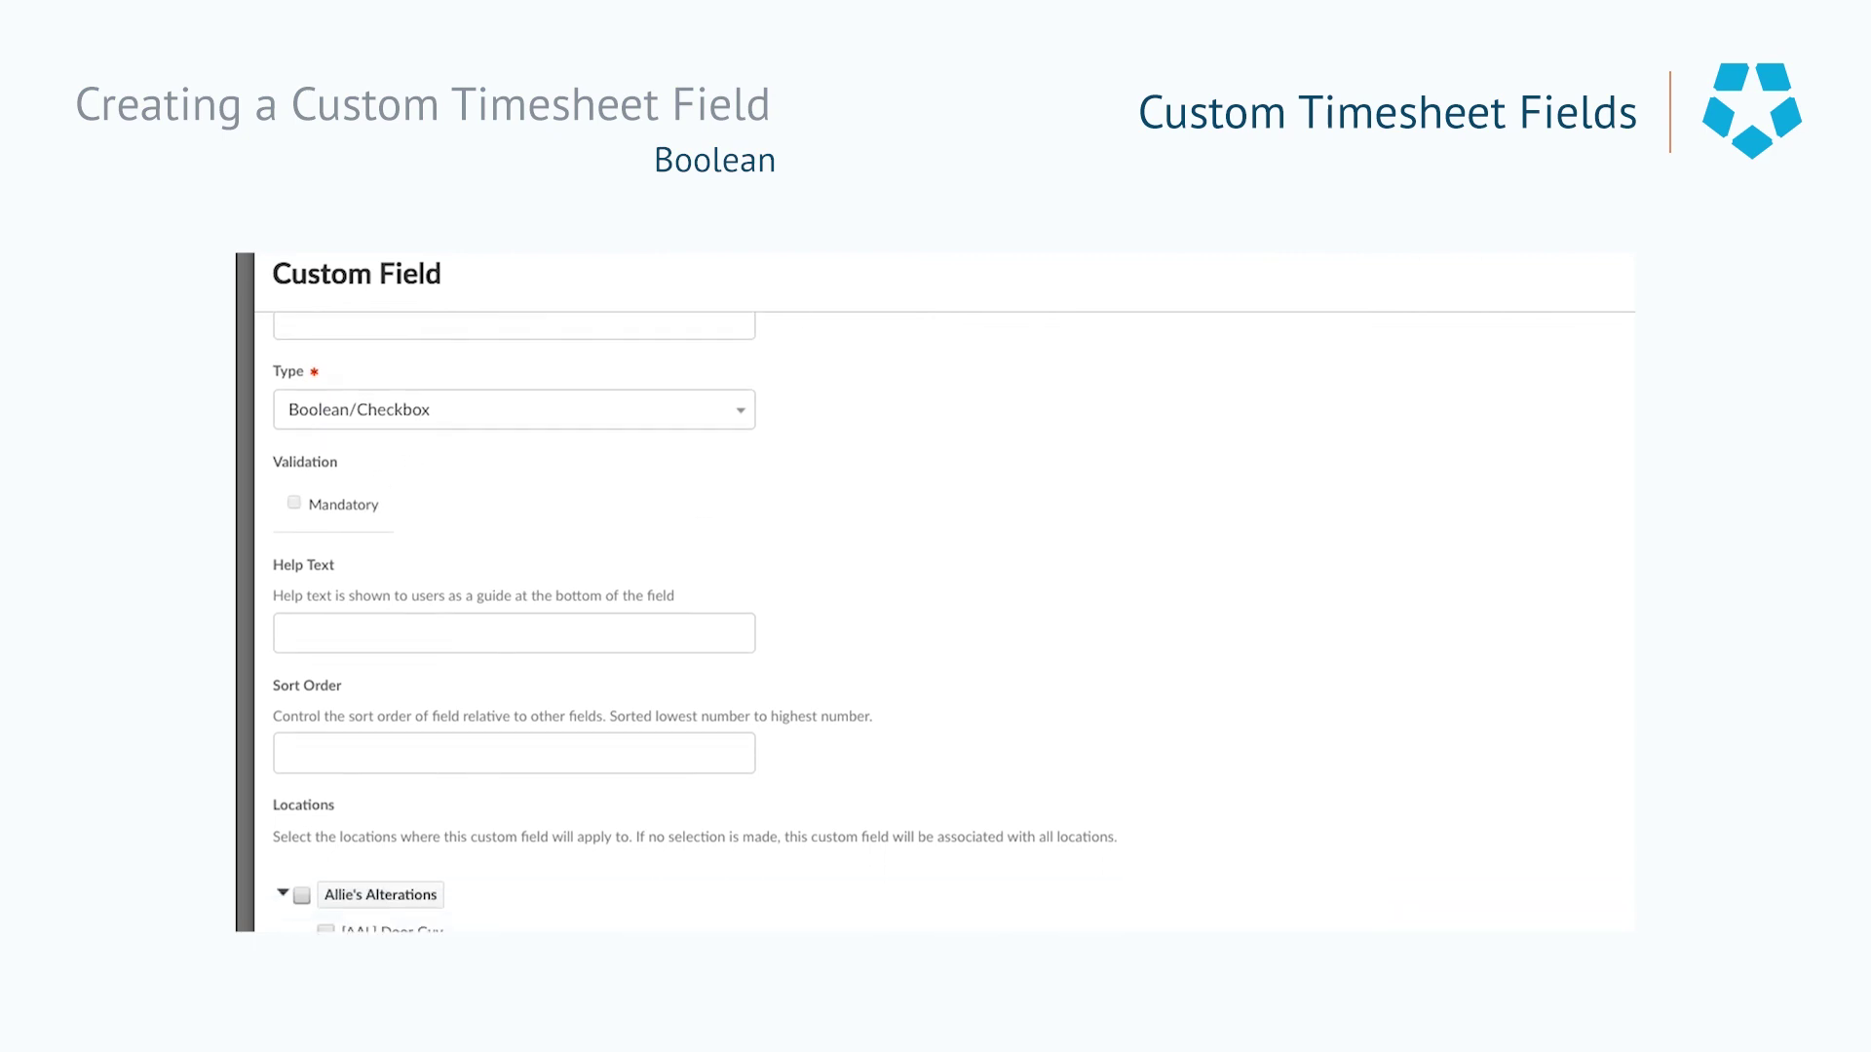
left_click(468, 585)
type("Have you")
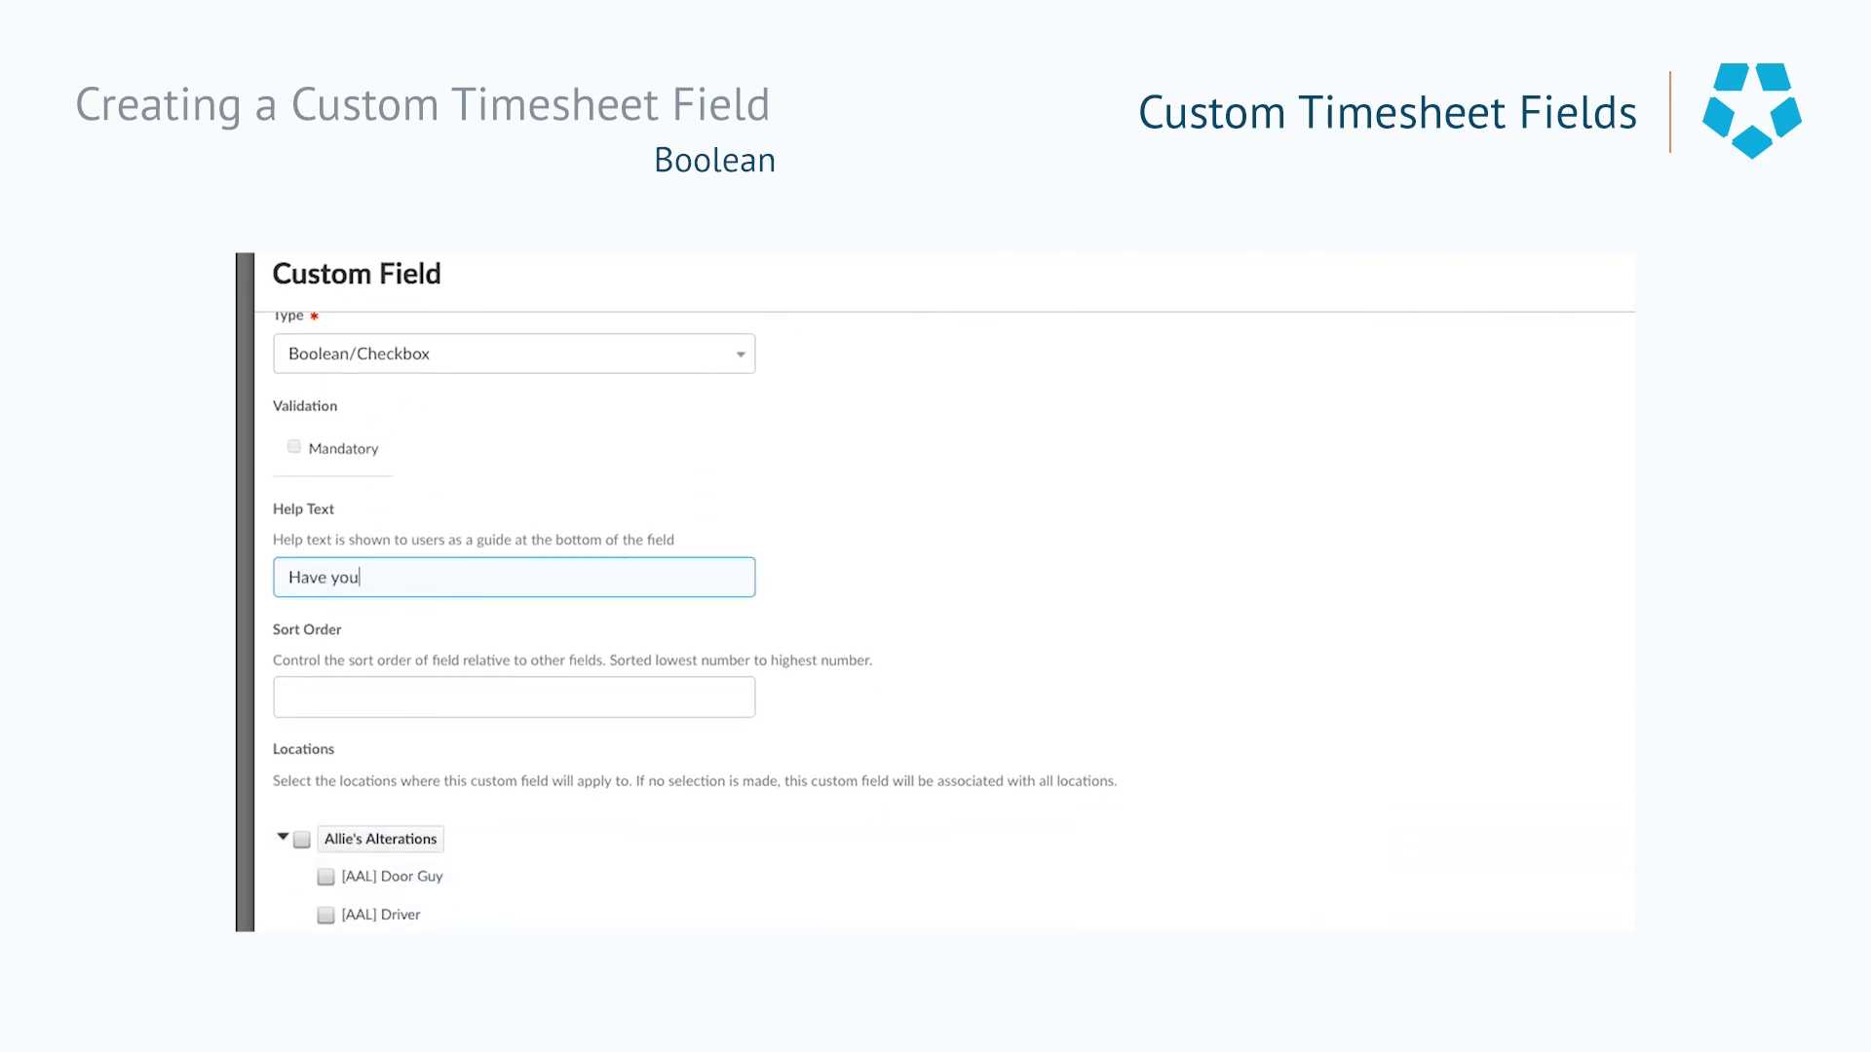
type(" had your rest break during this shif")
left_click(1370, 633)
Step: Apply the Rest Break field to all areas of Allie's Alterations, Bob's Burgers and Sammy's Snackpacks, and save it
scroll(545, 382, "down", 4)
left_click(302, 484)
left_click(282, 479)
left_click(302, 603)
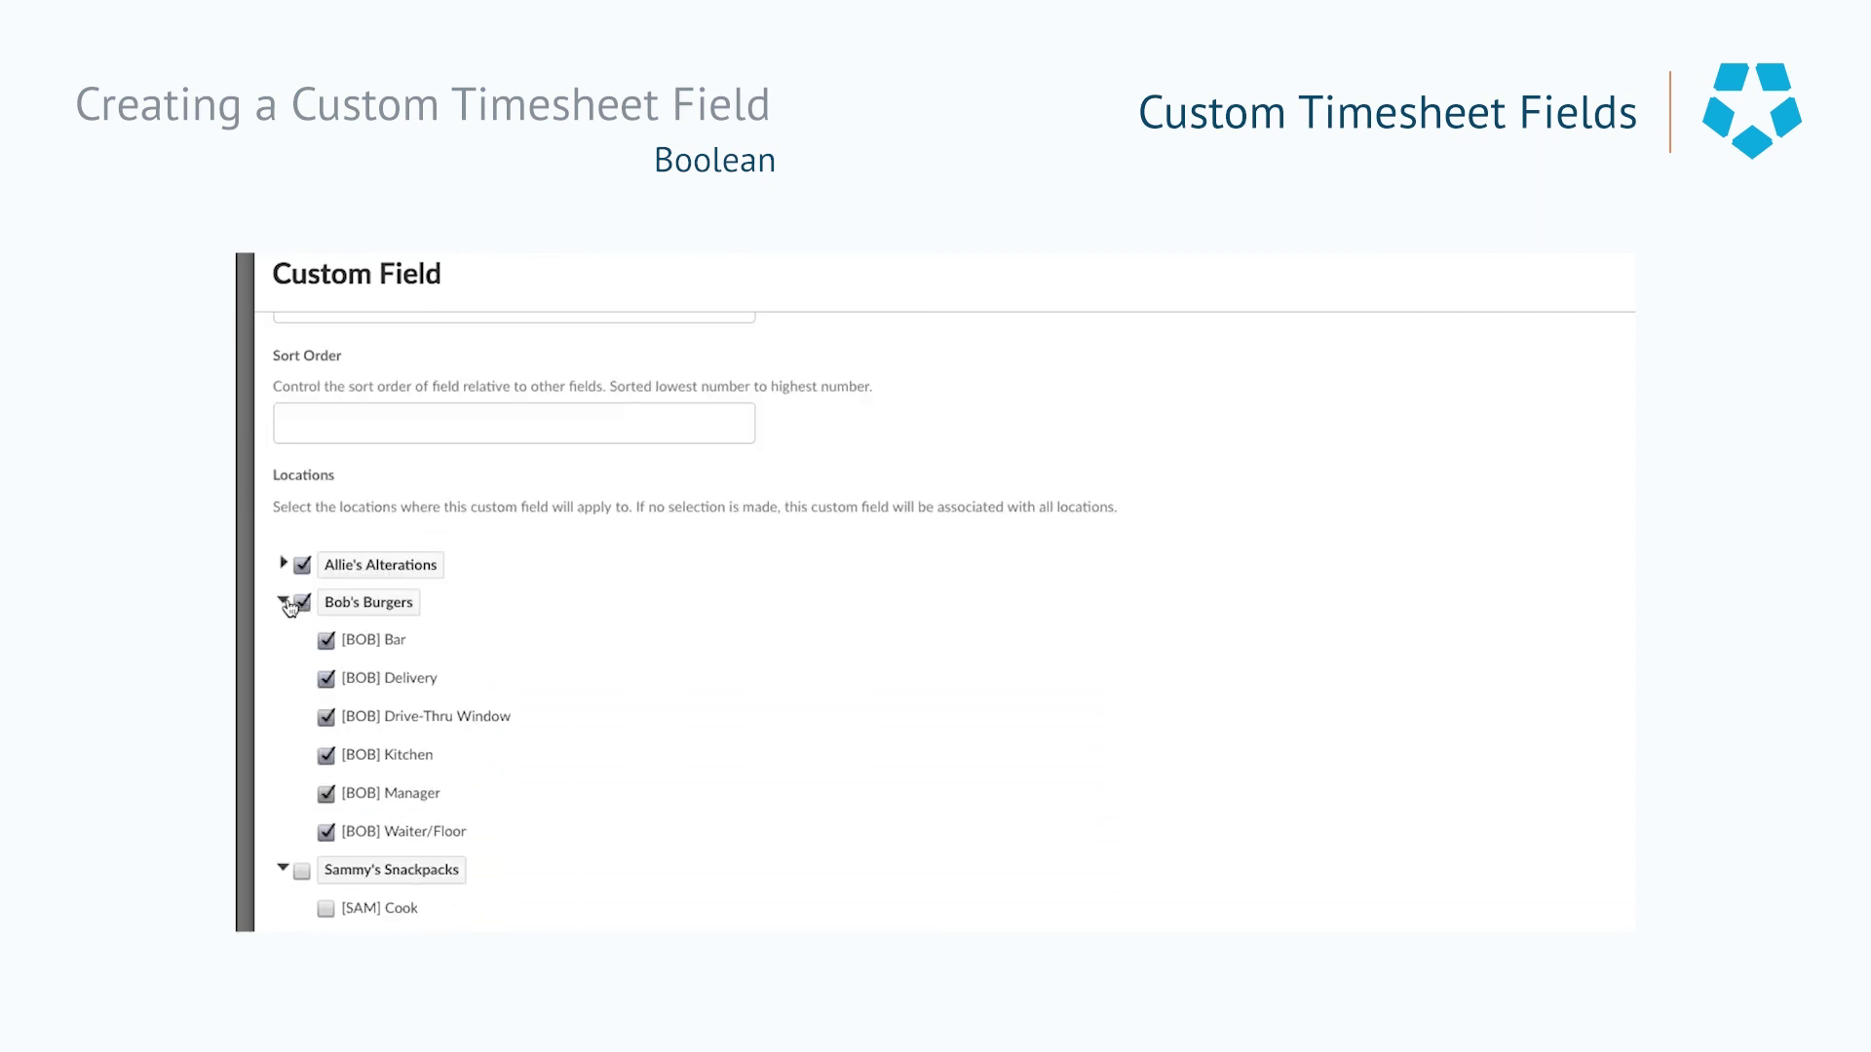
left_click(283, 600)
left_click(303, 871)
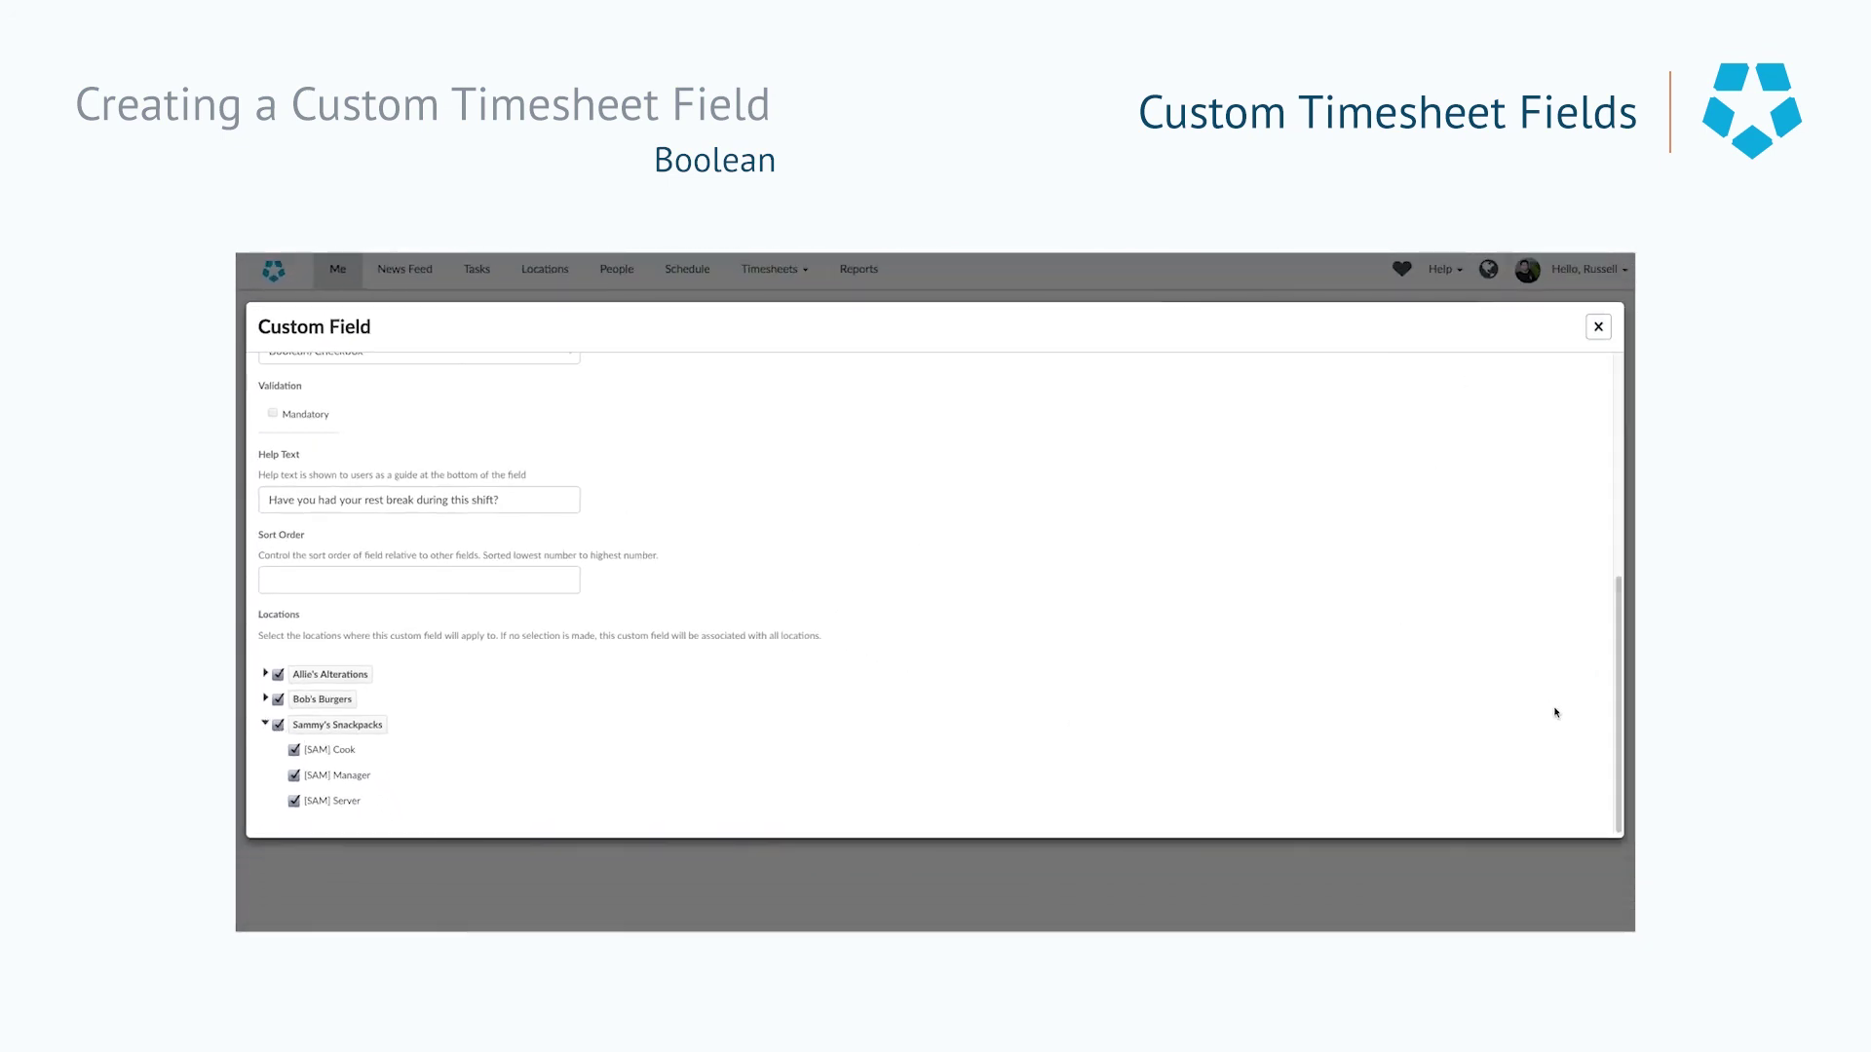
left_click_drag(1616, 706, 1595, 426)
left_click(412, 391)
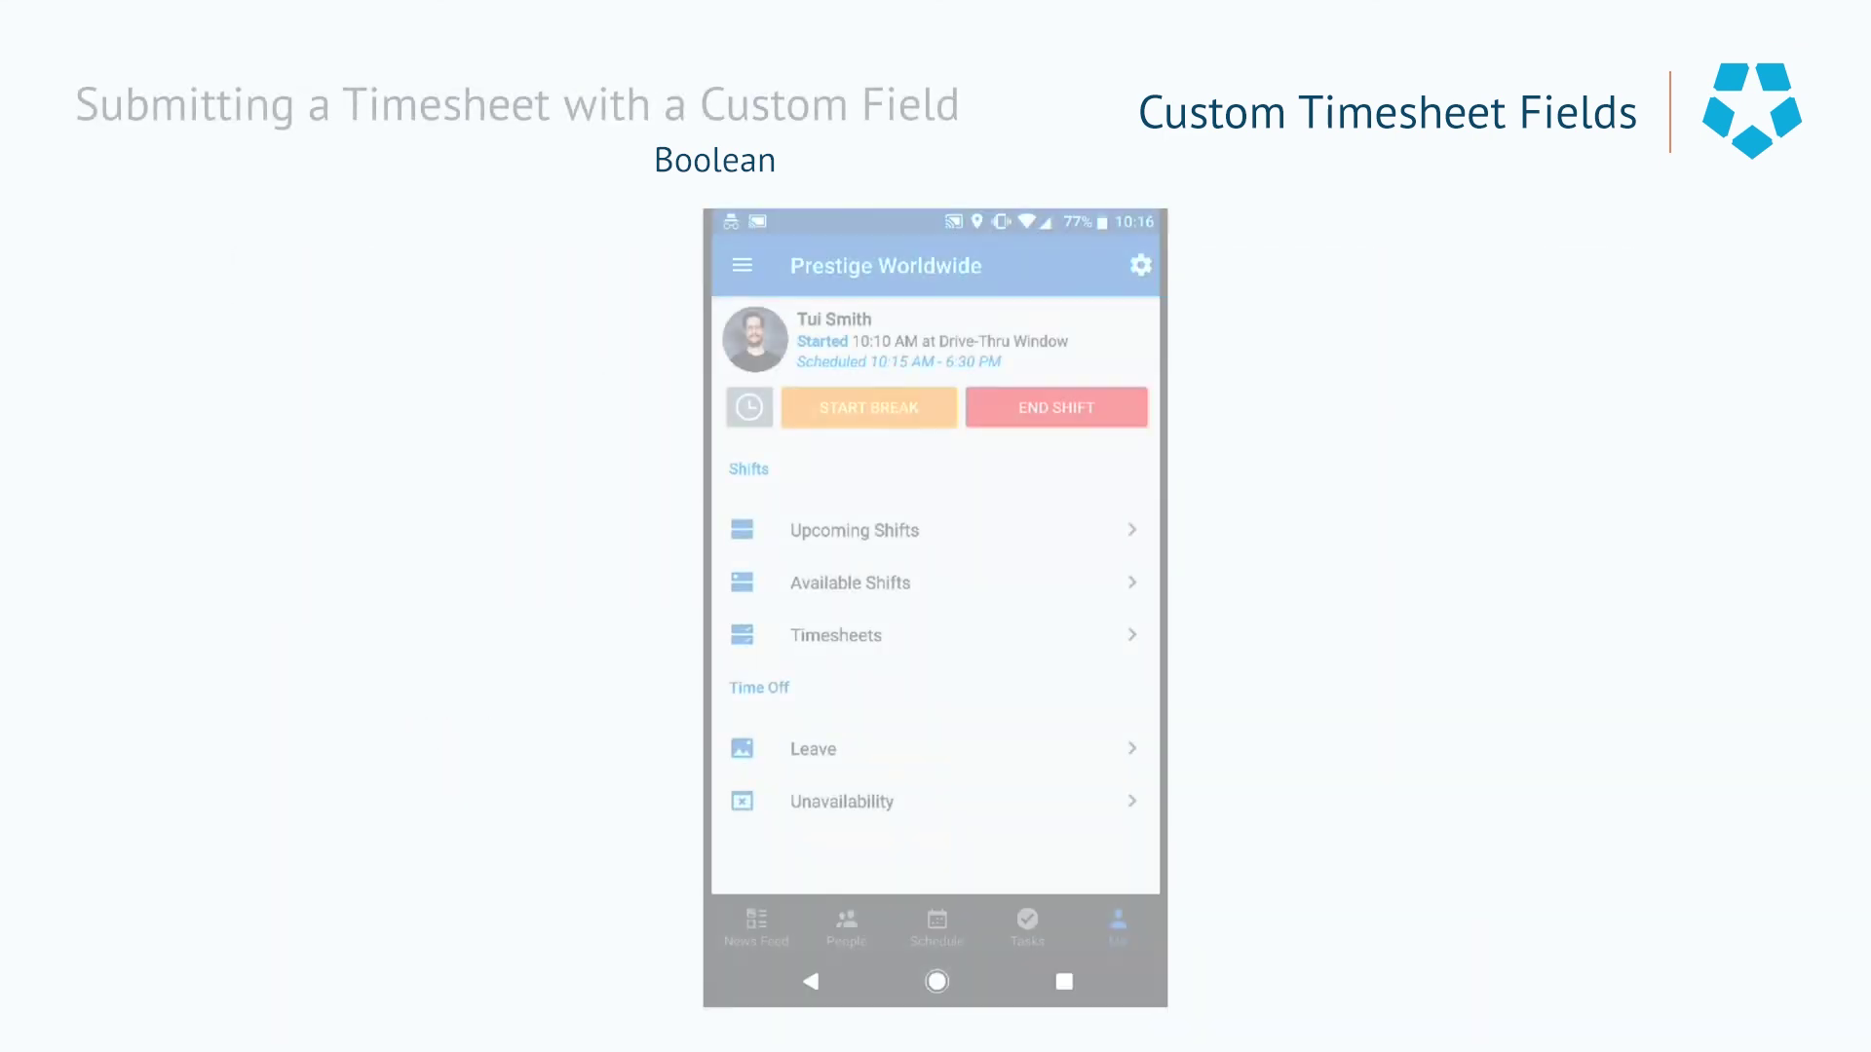
Step: In the mobile app, end the Drive-Thru Window shift with Rest Break switched on, confirming it at the location prompt
left_click(1057, 407)
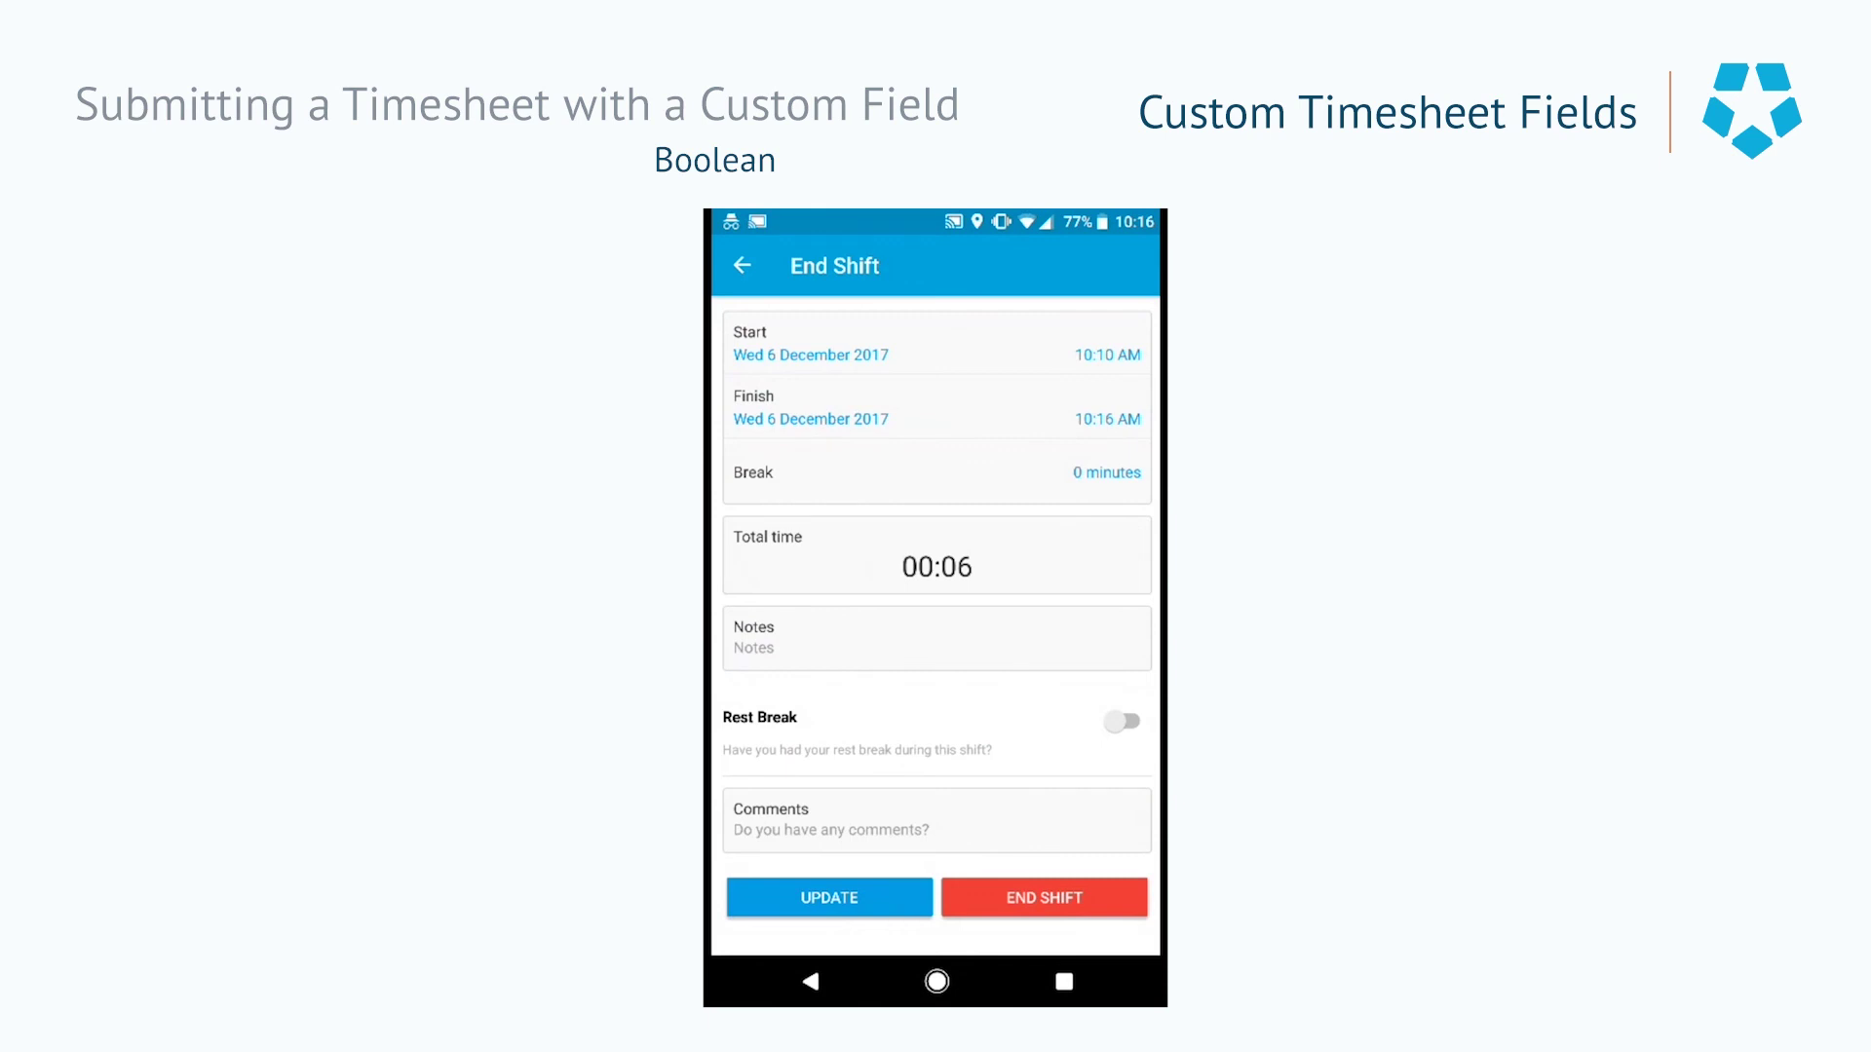
left_click(1120, 721)
left_click(1125, 721)
left_click(1126, 721)
left_click(1044, 897)
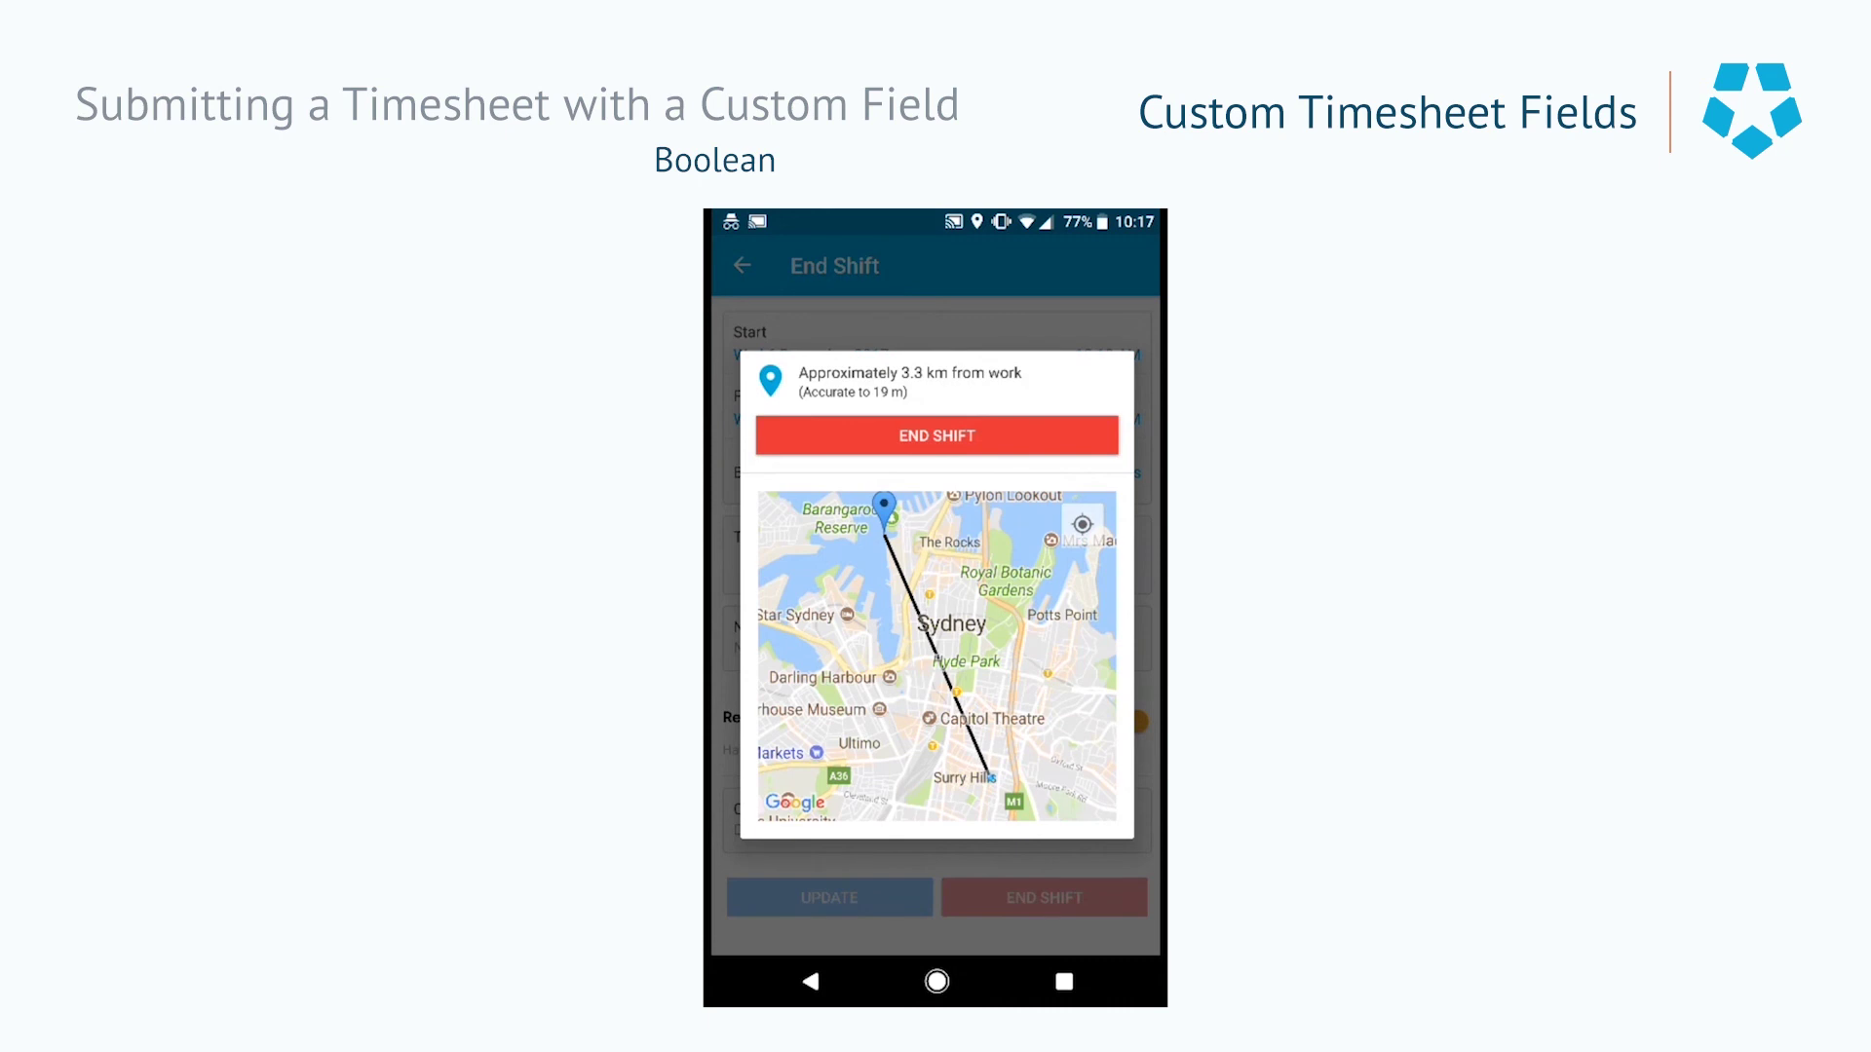
left_click(937, 436)
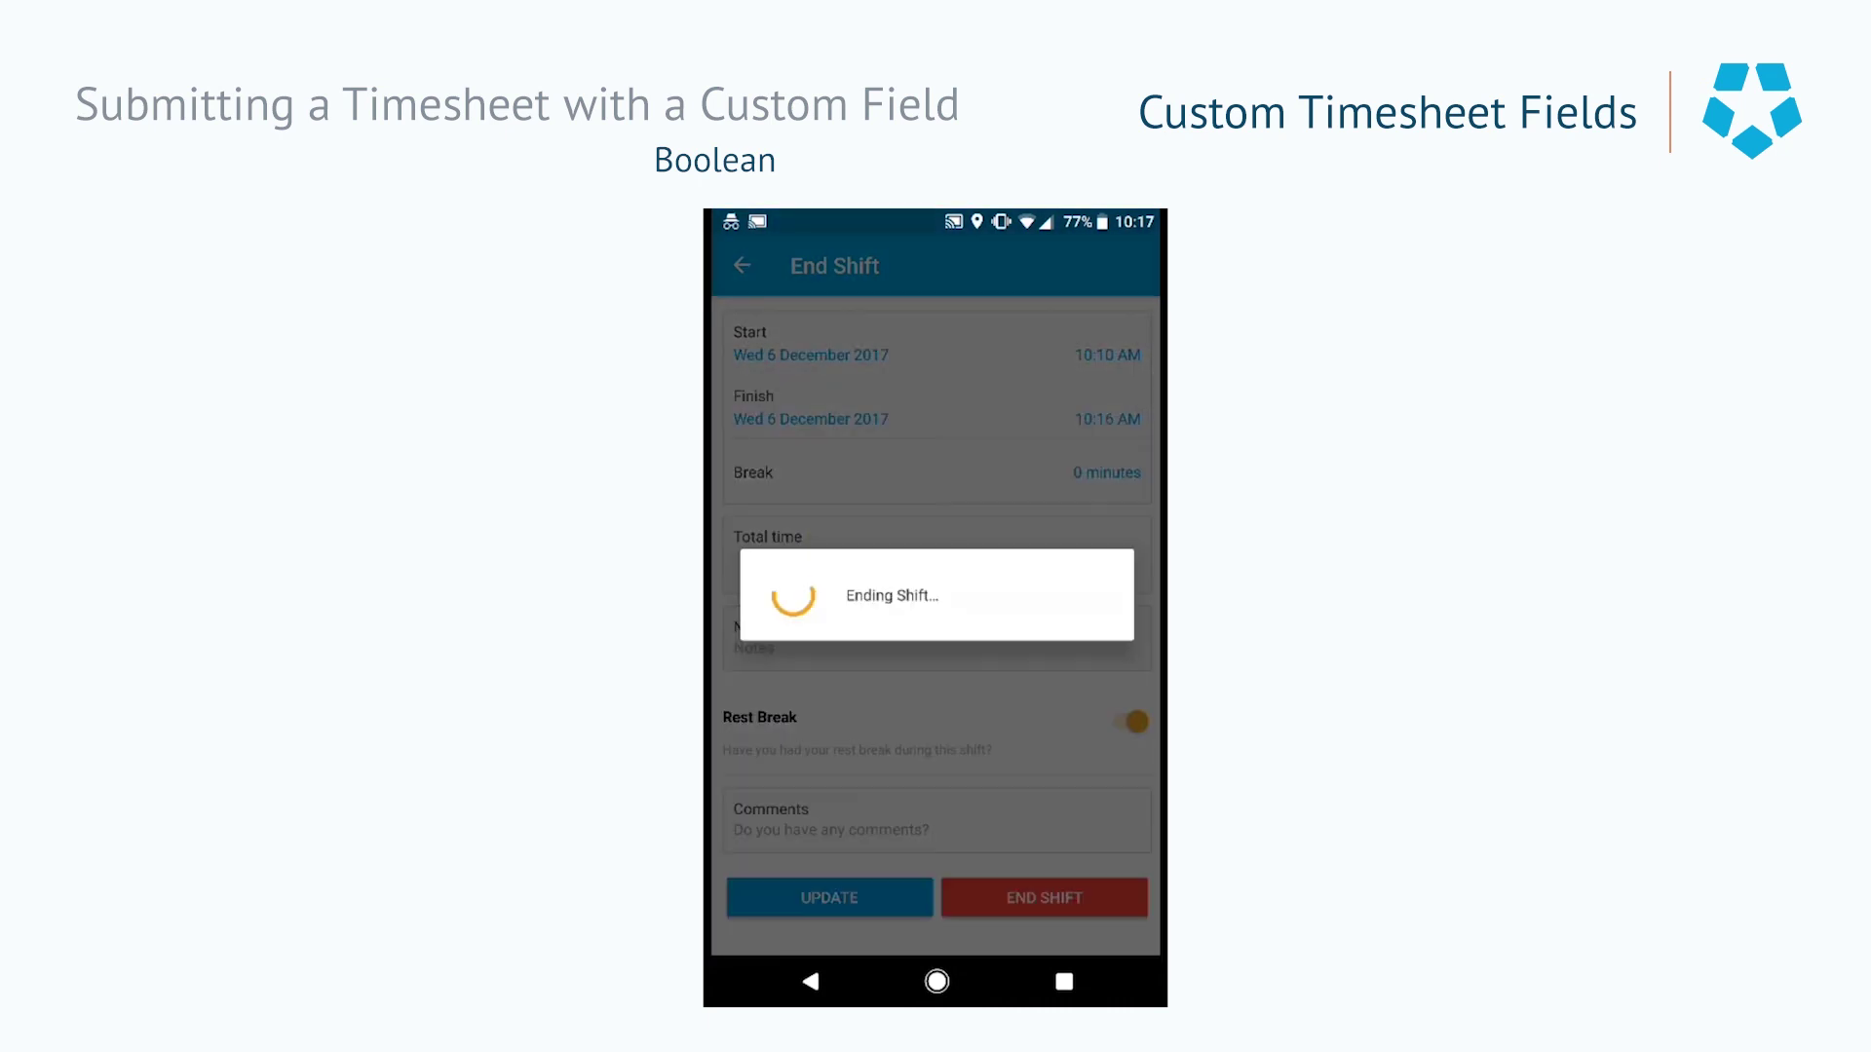